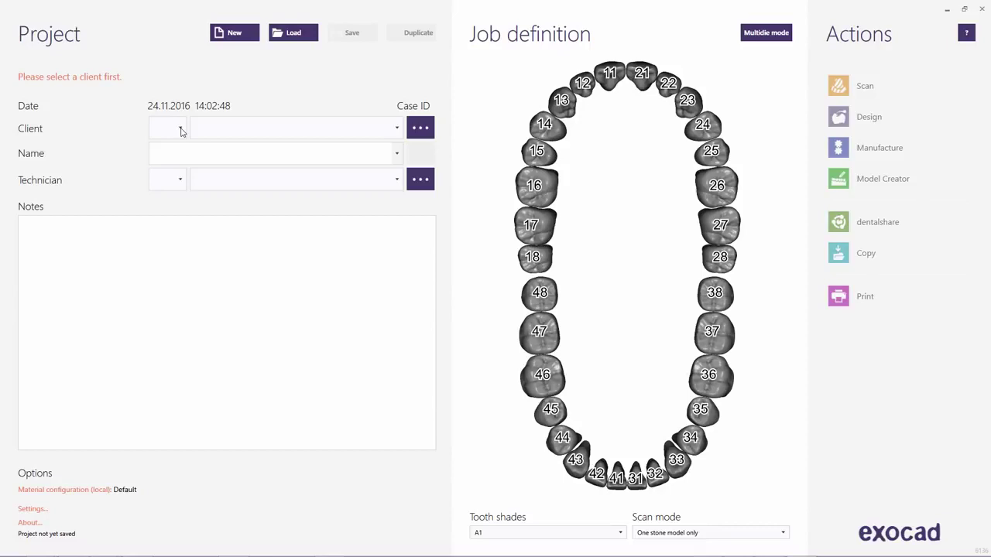
Assign the Default client to the new project and enter "Abutment,Case" as the patient name.
click(181, 128)
click(173, 154)
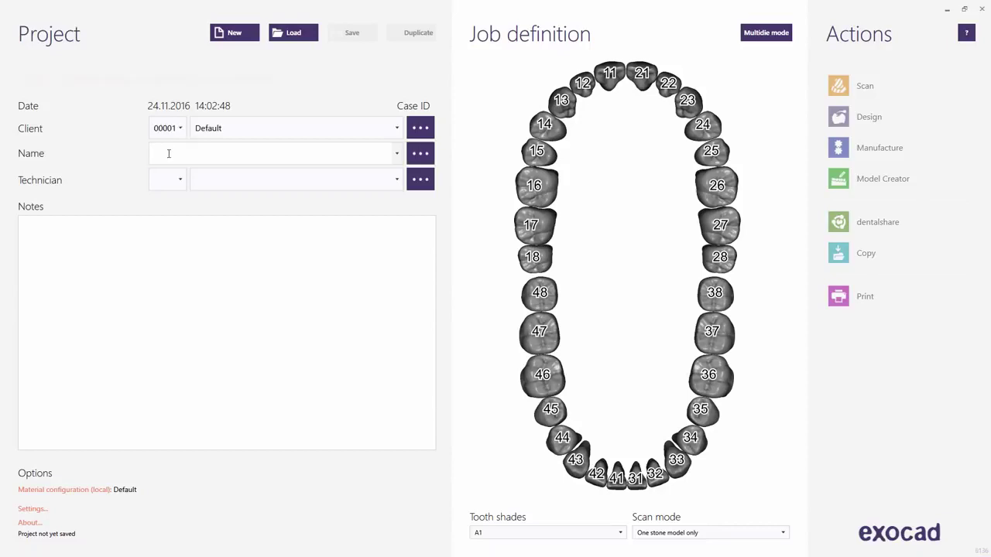
text(Ab)
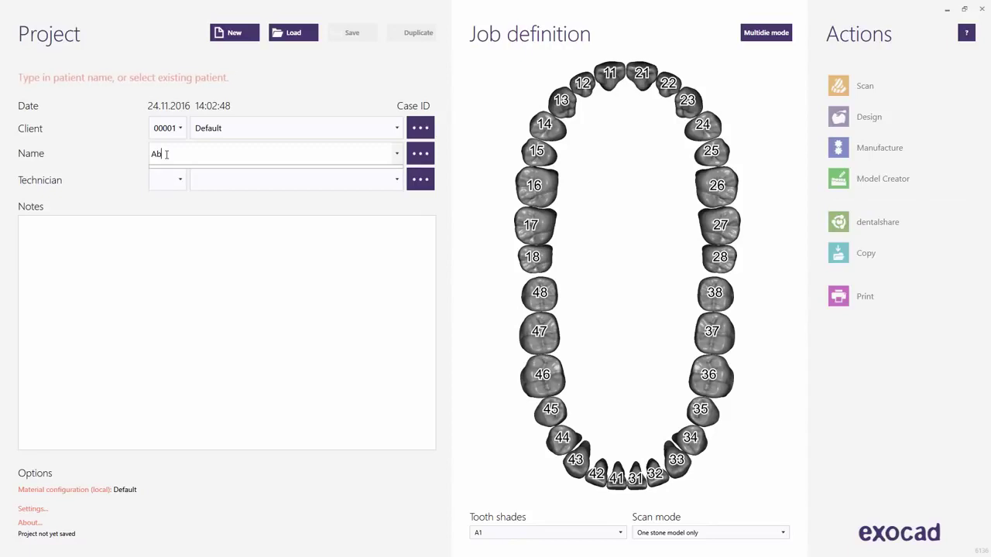
text(utment,)
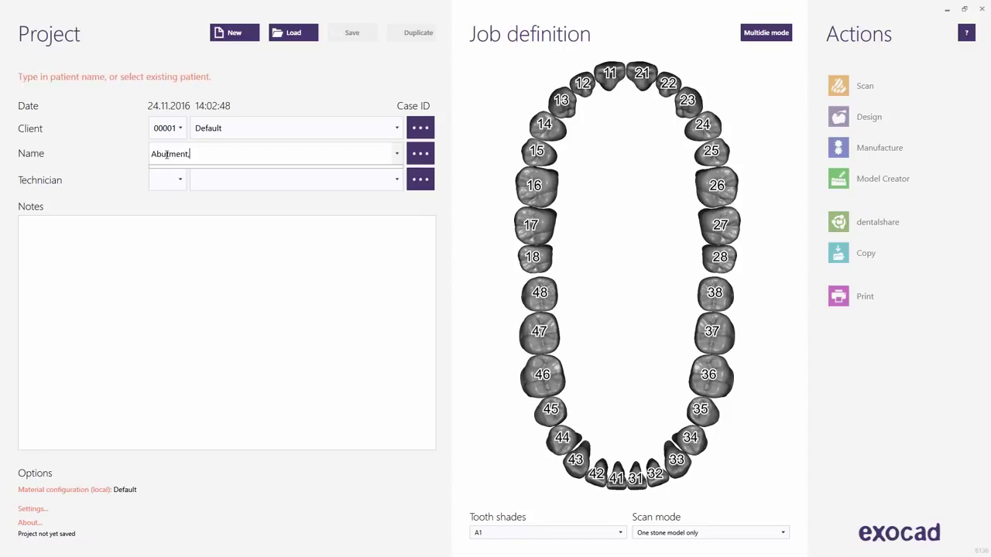
text(Case)
key(Return)
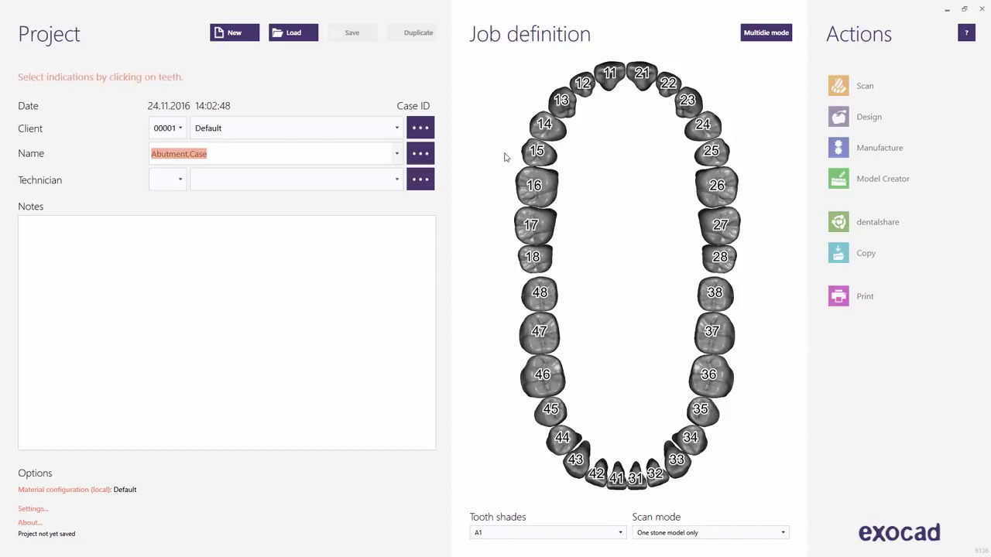
Define tooth 11 as a coping made of Zirconia.
click(611, 74)
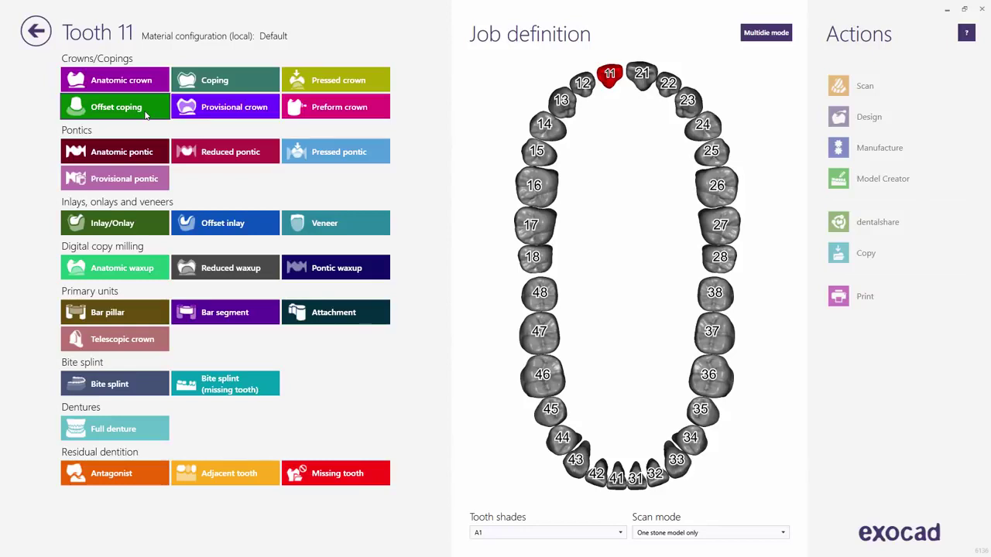
click(202, 89)
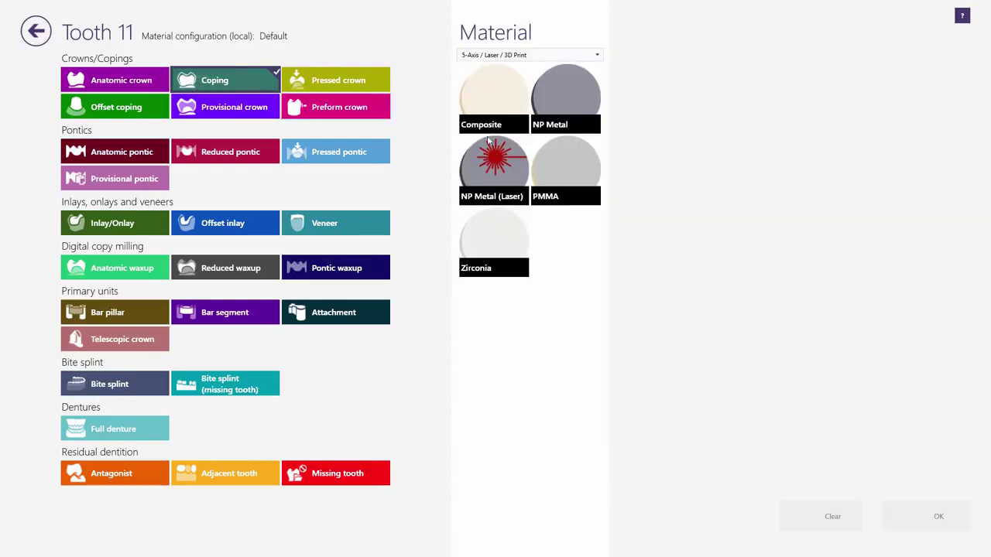
click(496, 240)
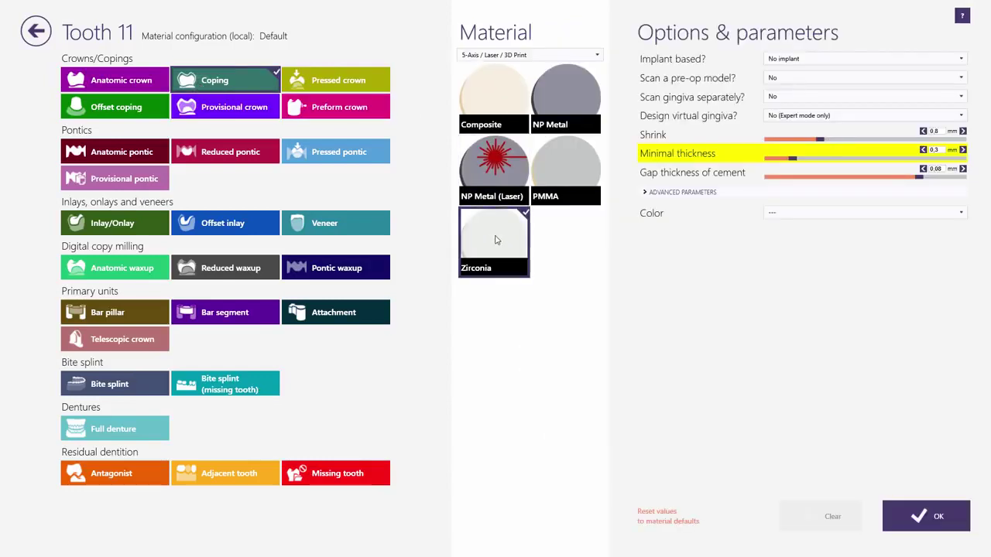
Make tooth 11's coping implant based with On Custom Abutment and choose NP Metal as the abutment material.
click(962, 60)
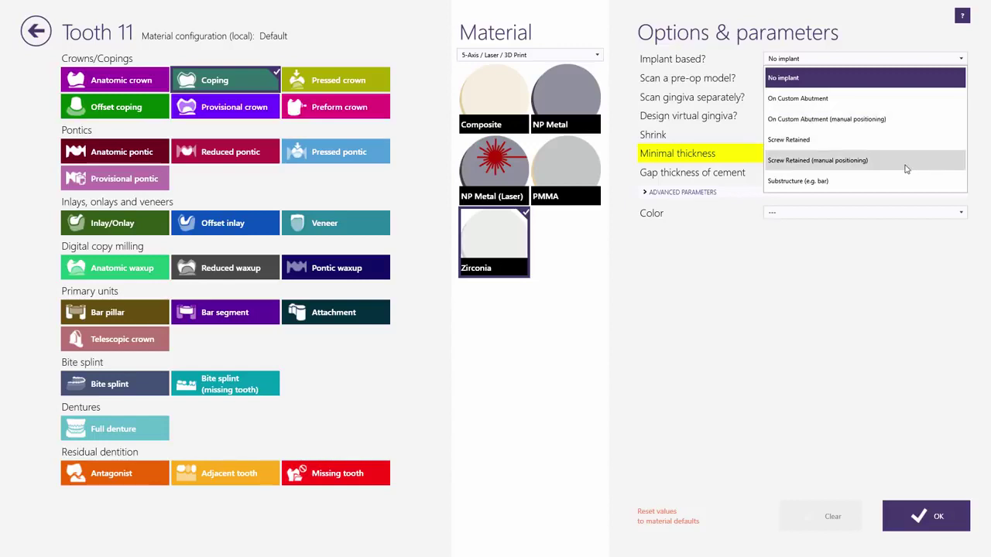
click(907, 101)
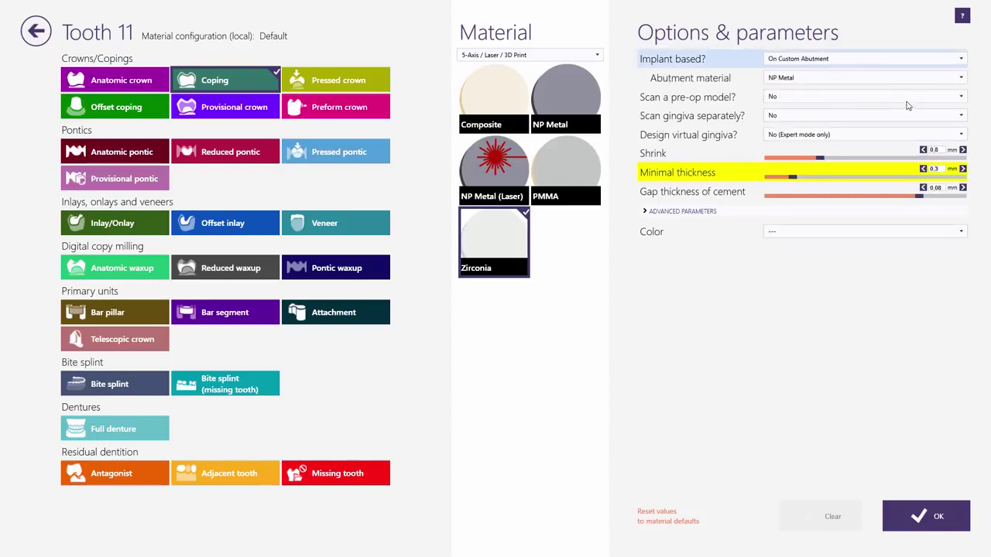
click(940, 77)
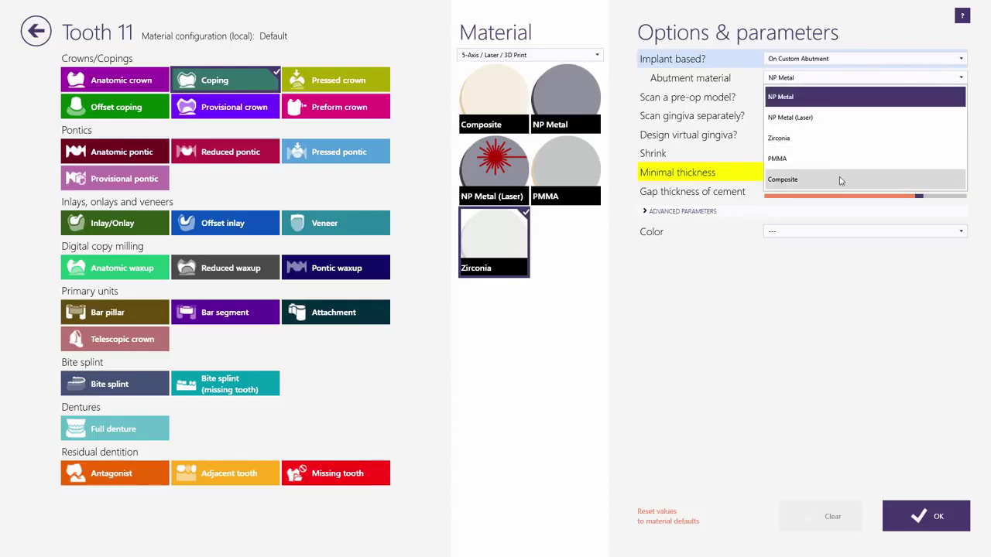
click(863, 97)
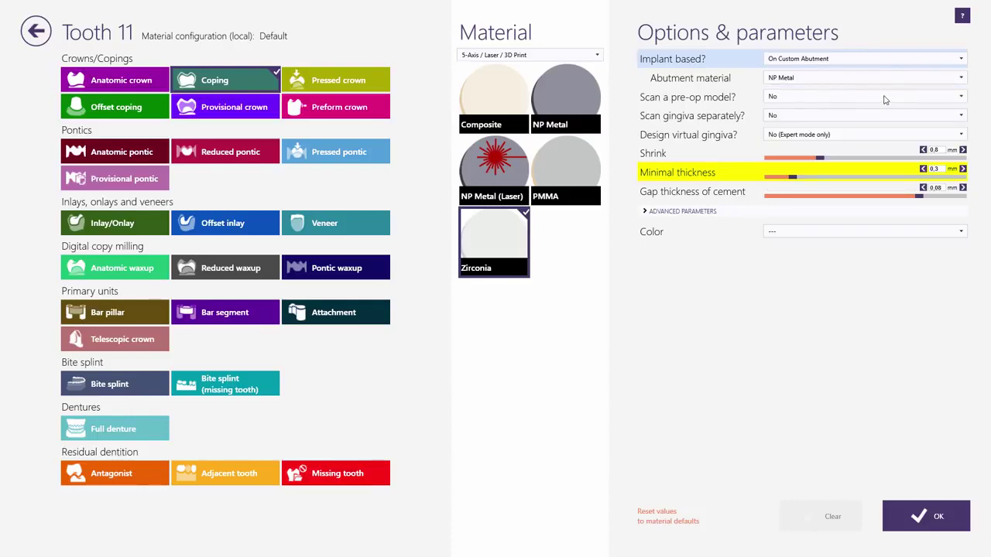
For tooth 11, choose No for the pre-op model and separate gingiva scans, and No (Expert mode only) for virtual gingiva design.
click(914, 100)
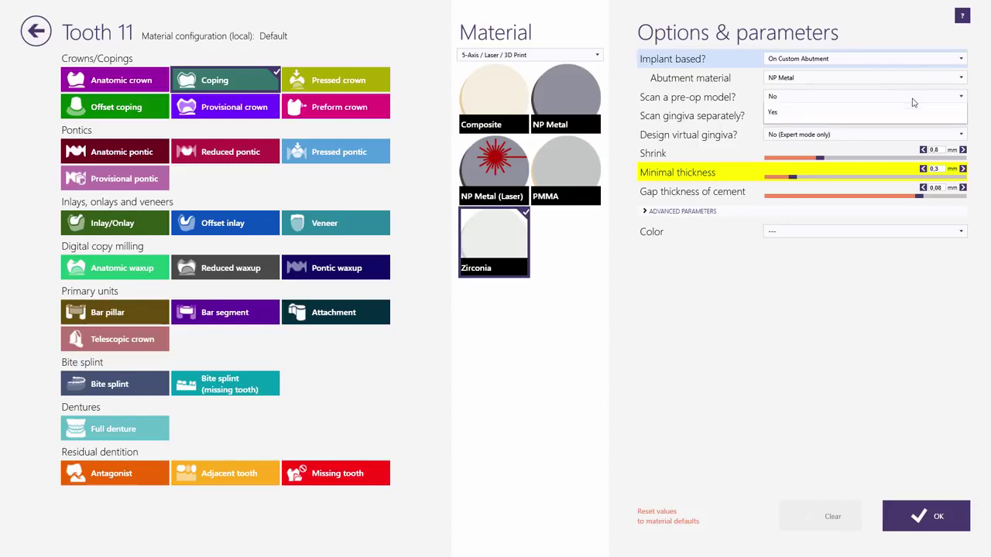
click(911, 107)
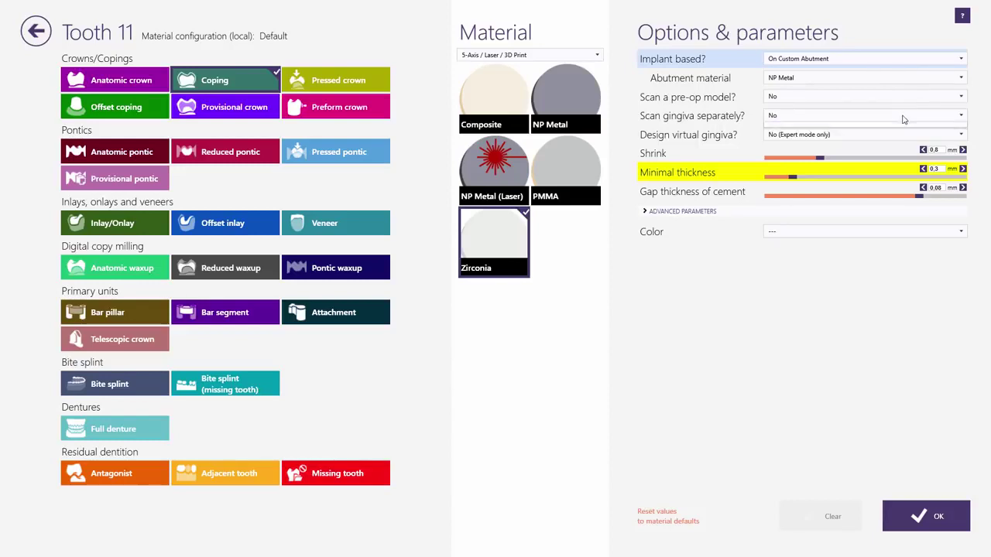
click(904, 119)
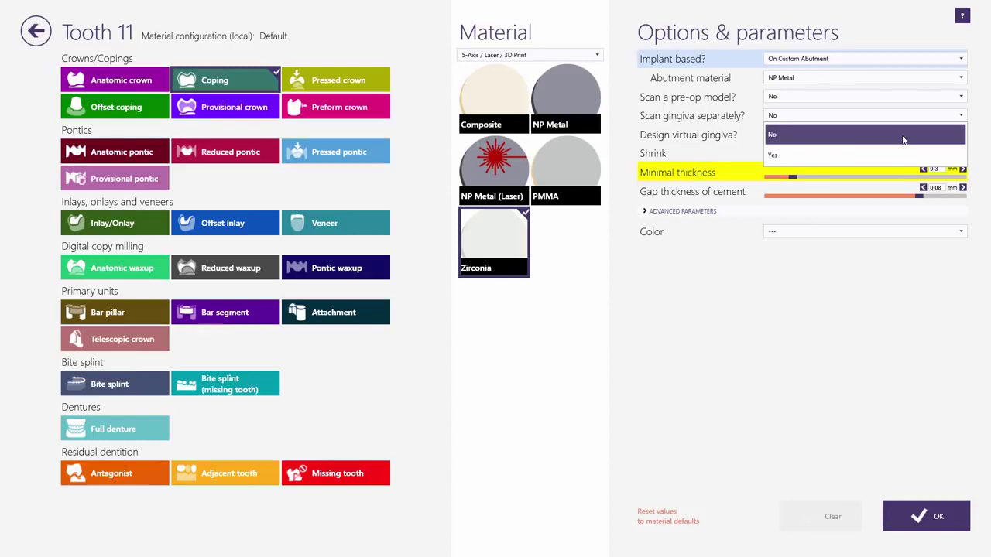
click(902, 134)
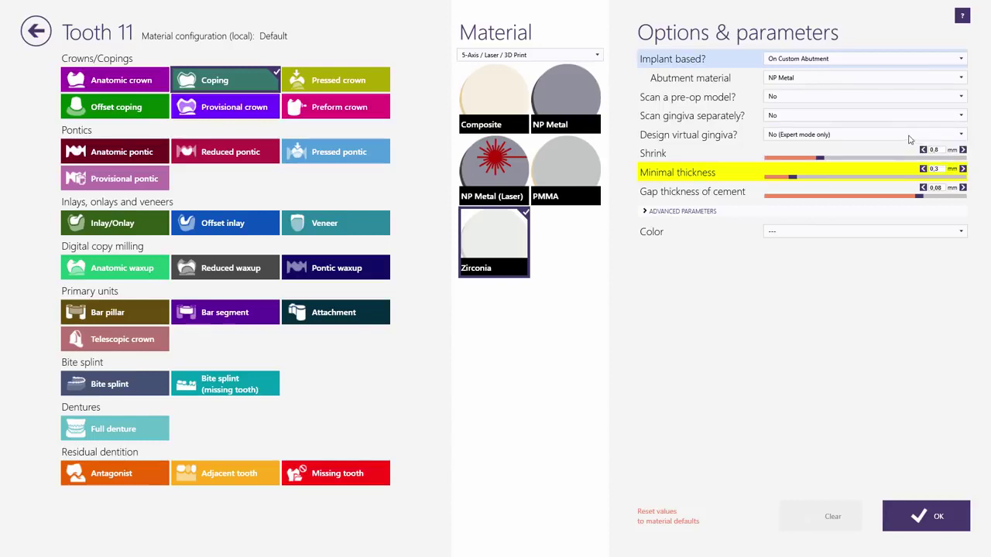
click(907, 138)
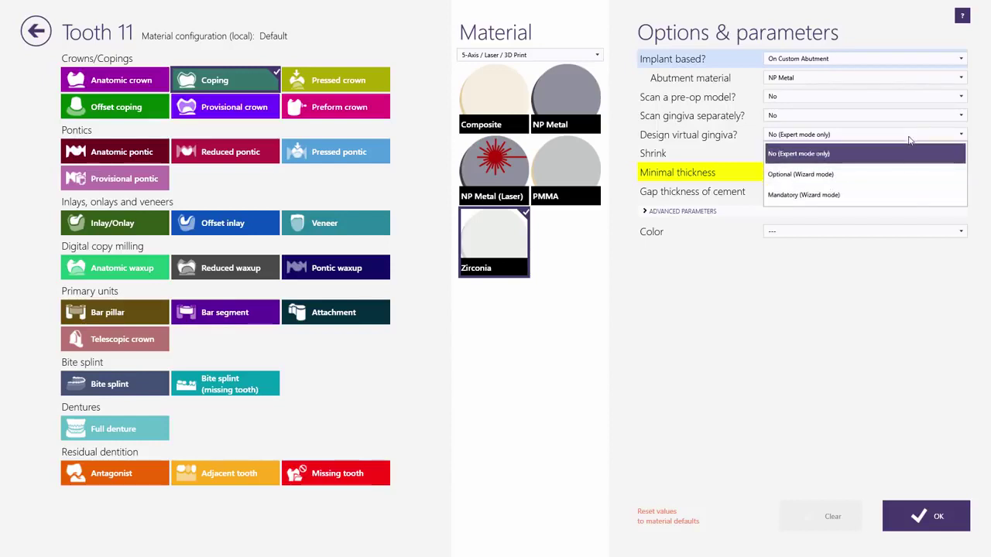
click(903, 150)
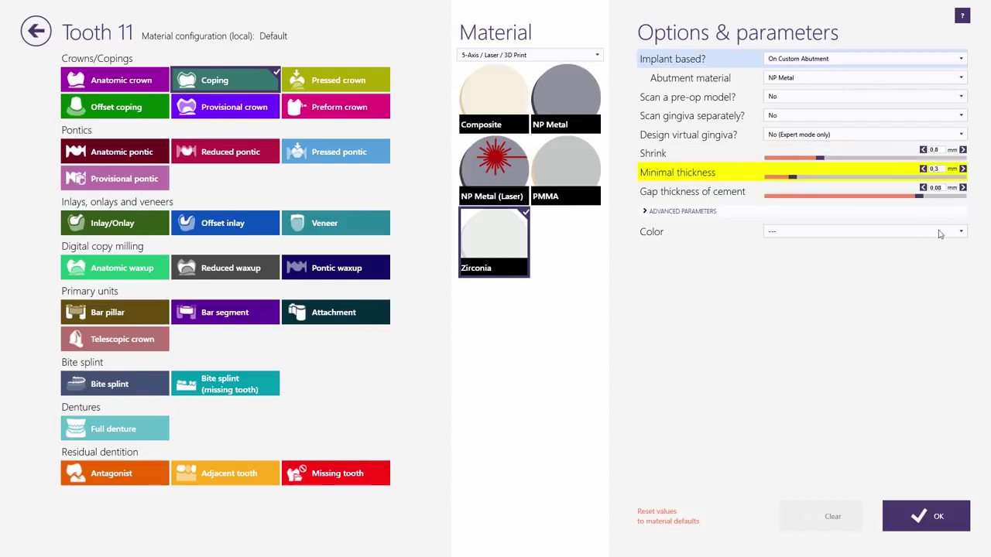
Set tooth 11's color to A3 and accept its definition.
click(961, 234)
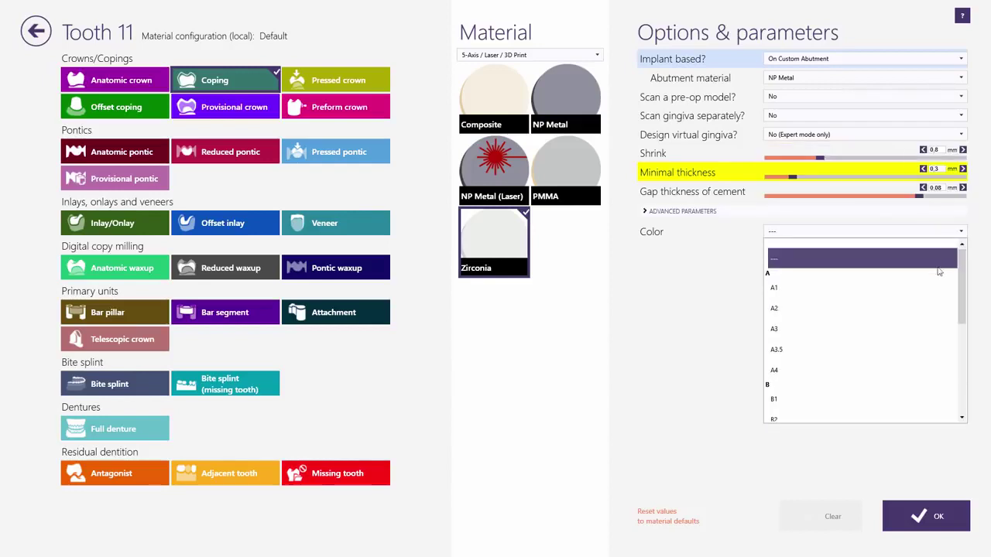
click(902, 332)
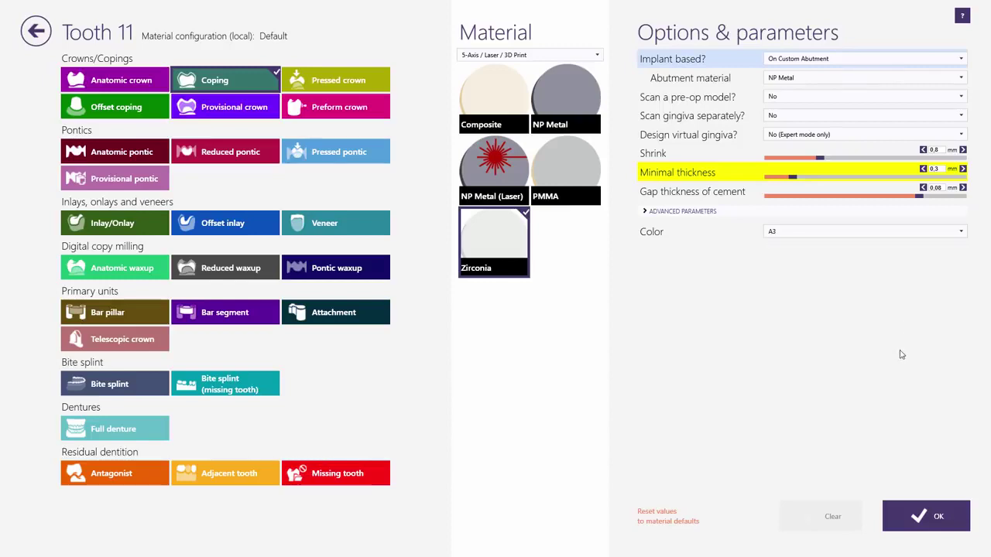
click(919, 523)
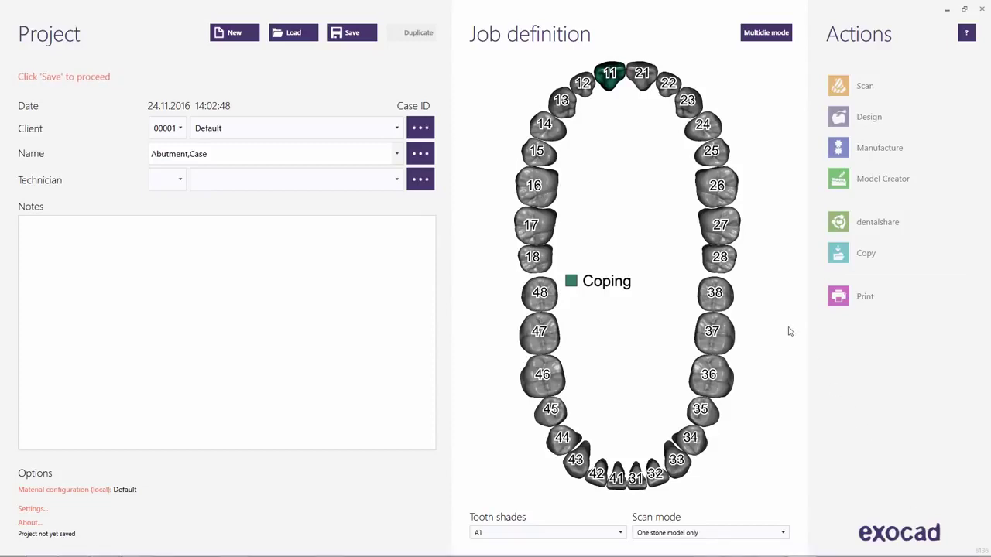
Mark teeth 12 and 21 as healthy adjacent teeth.
click(588, 93)
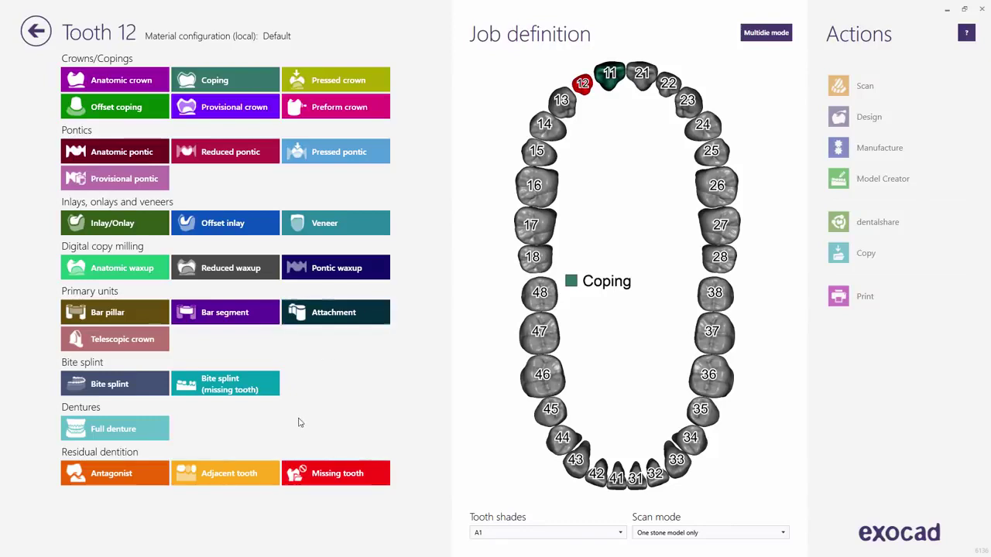
click(263, 479)
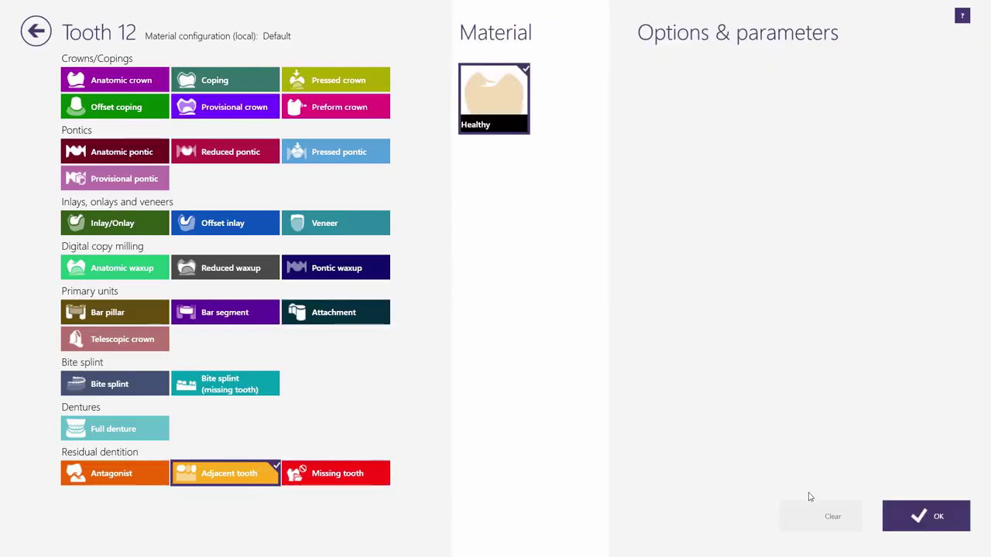
click(894, 517)
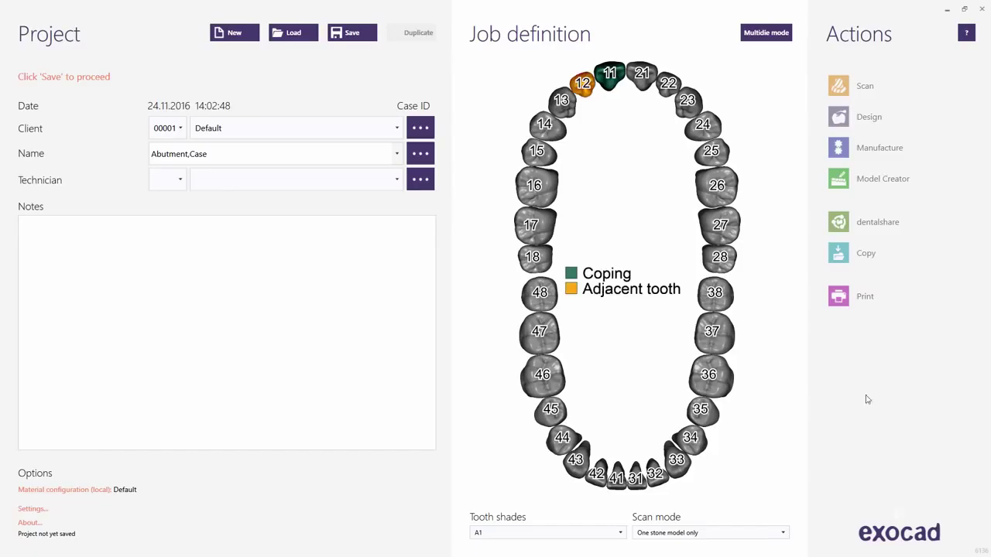
click(639, 74)
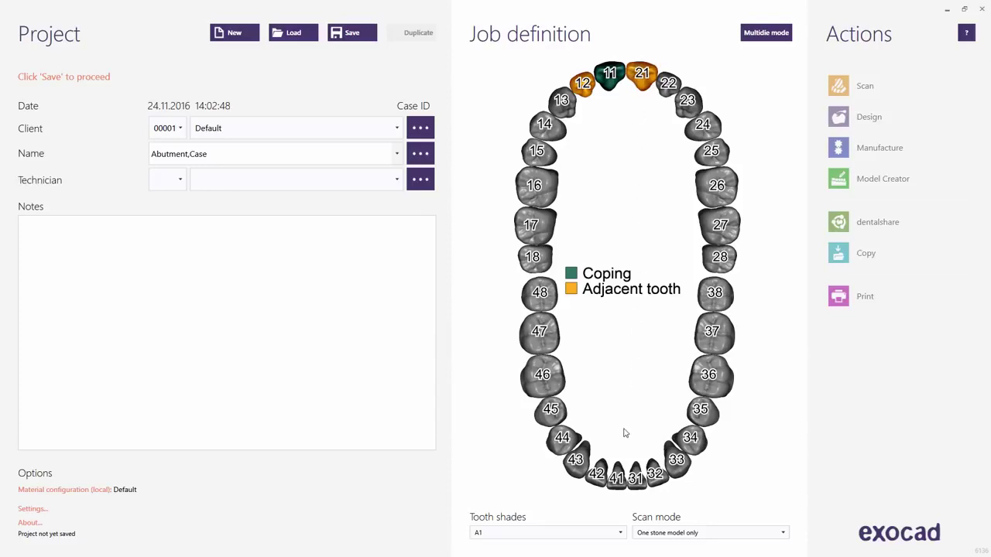
Mark tooth 41 as a healthy antagonist.
click(618, 481)
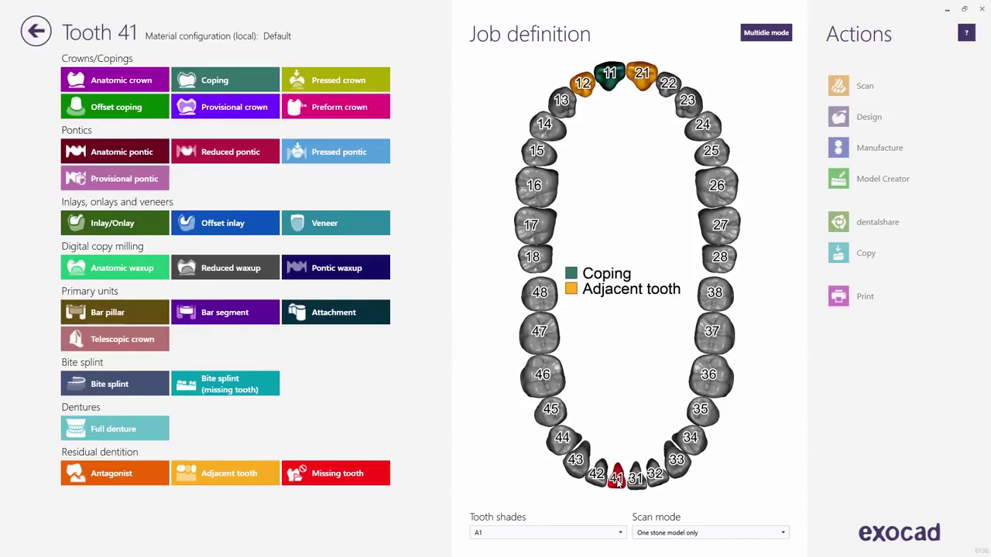
click(150, 473)
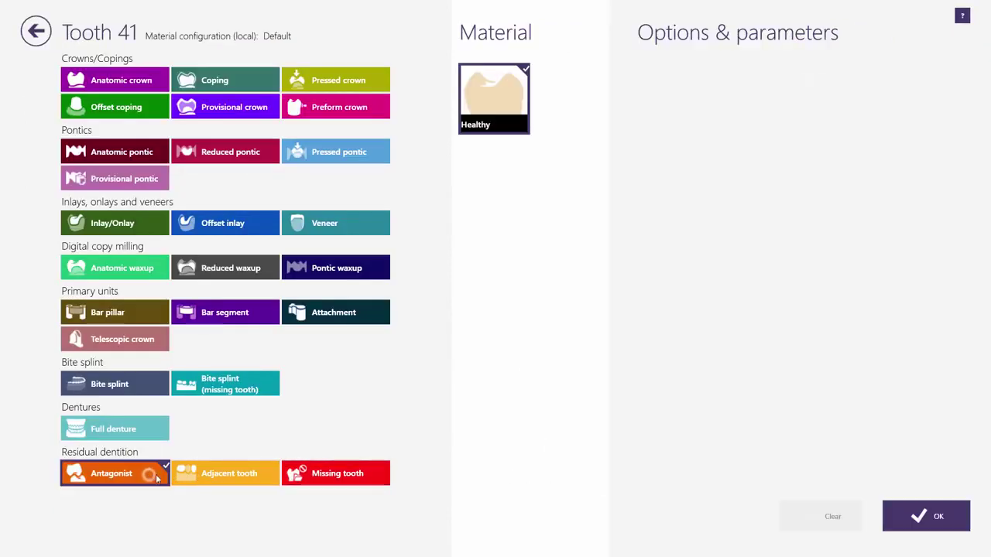
click(916, 521)
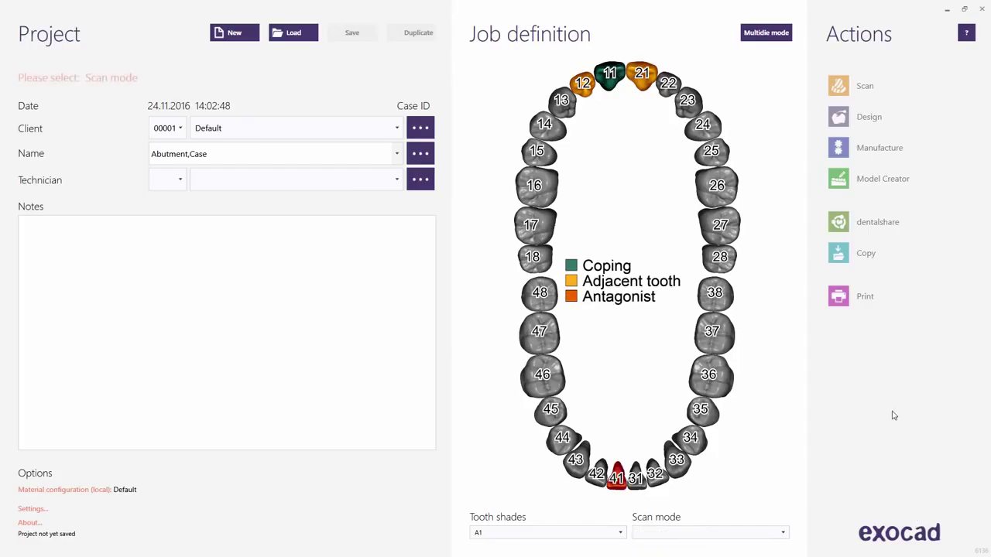
Set the scan mode to "One stone model only" and save the project.
click(784, 532)
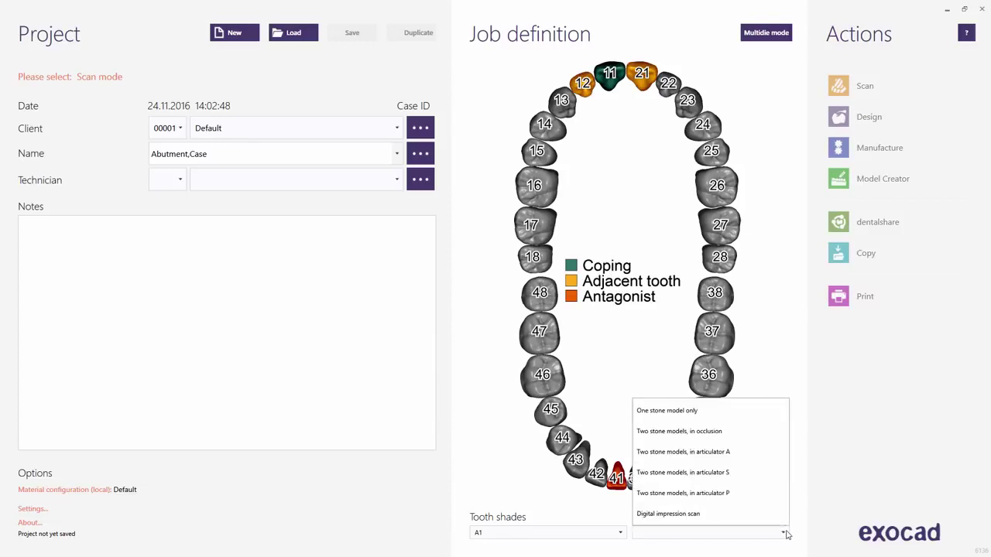
click(741, 414)
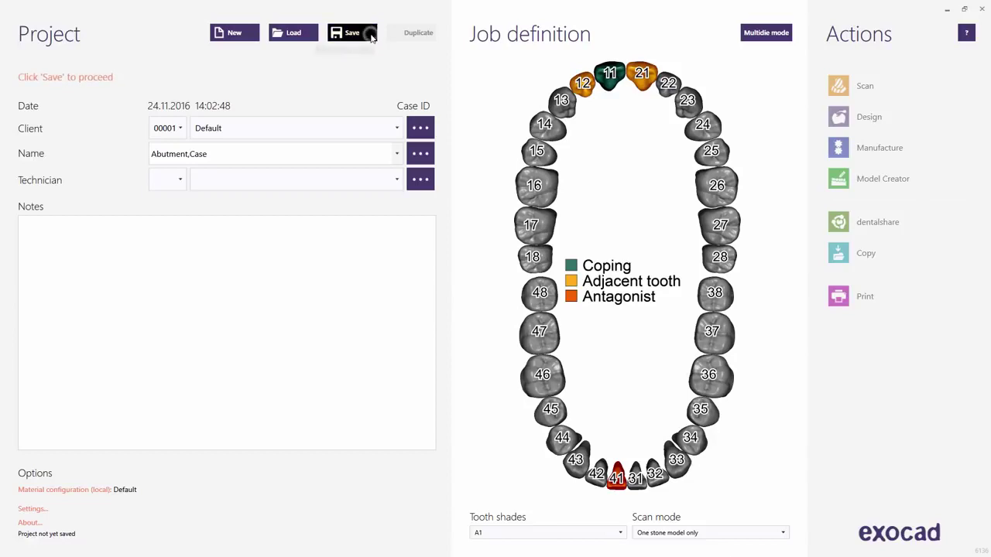
click(371, 38)
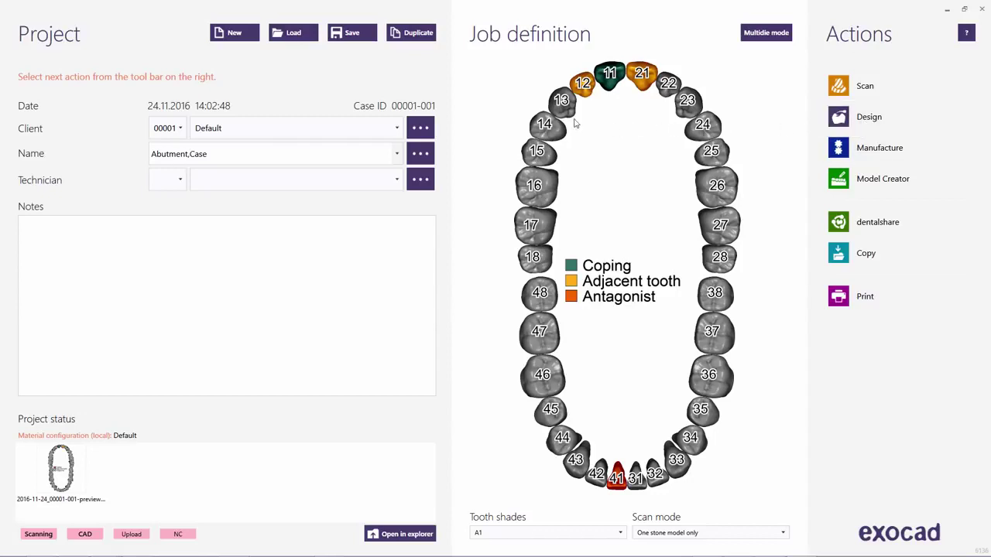
Load the existing "Custom Abutment, Sample" project and open the definition of tooth 11.
click(300, 37)
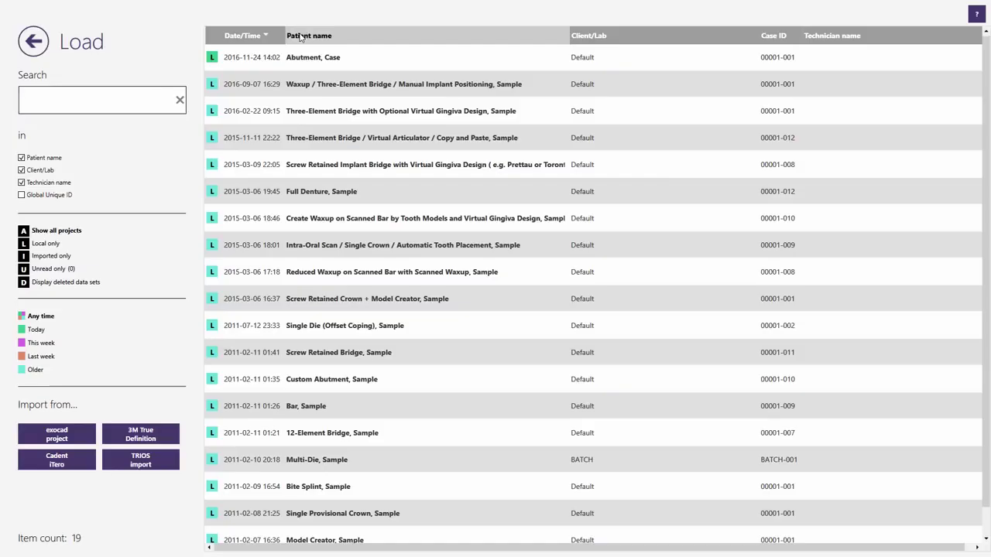
click(359, 385)
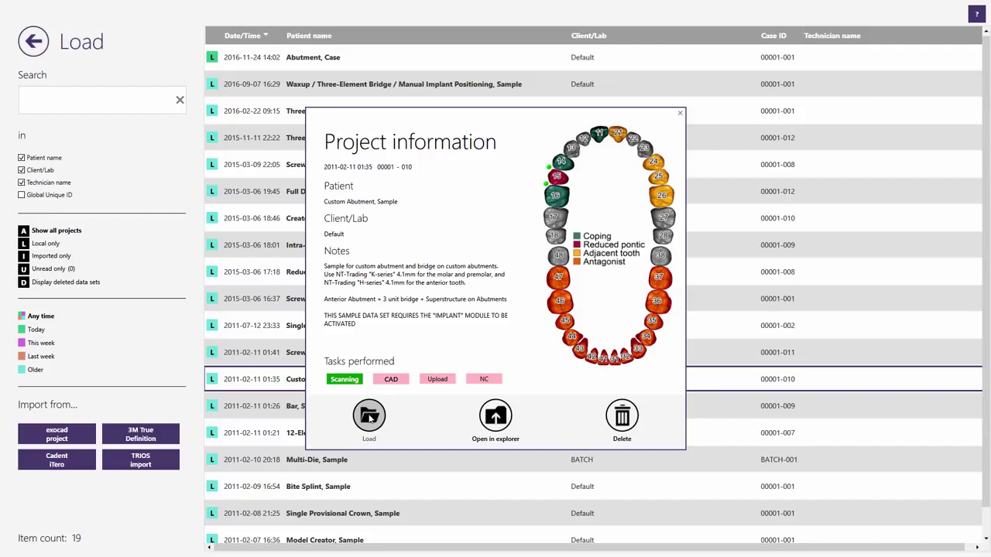
click(369, 417)
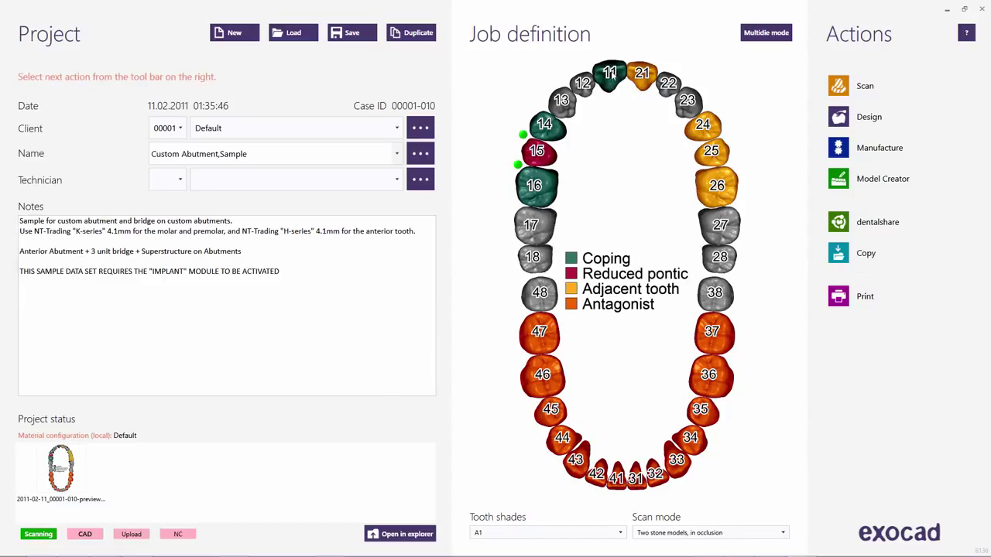
mouse_move(613, 74)
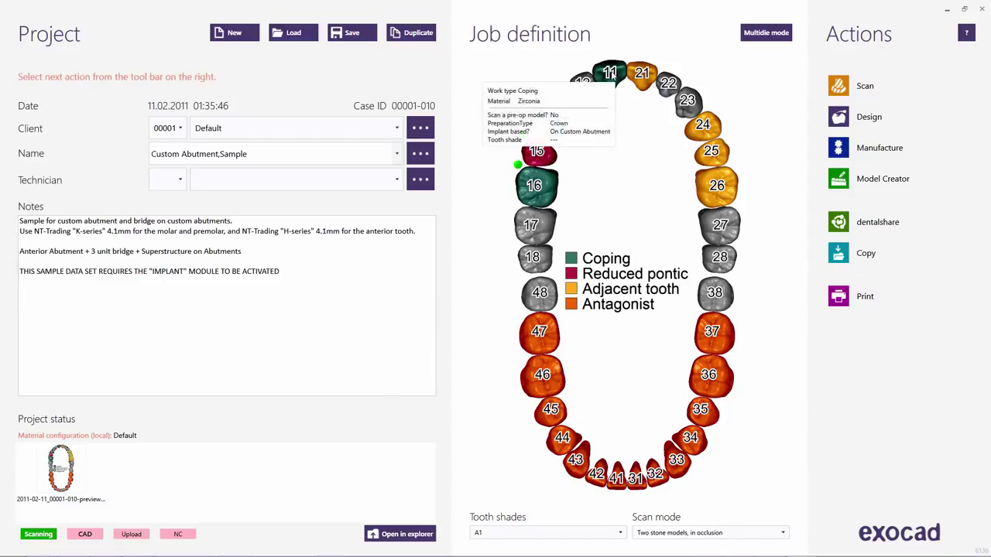
click(613, 74)
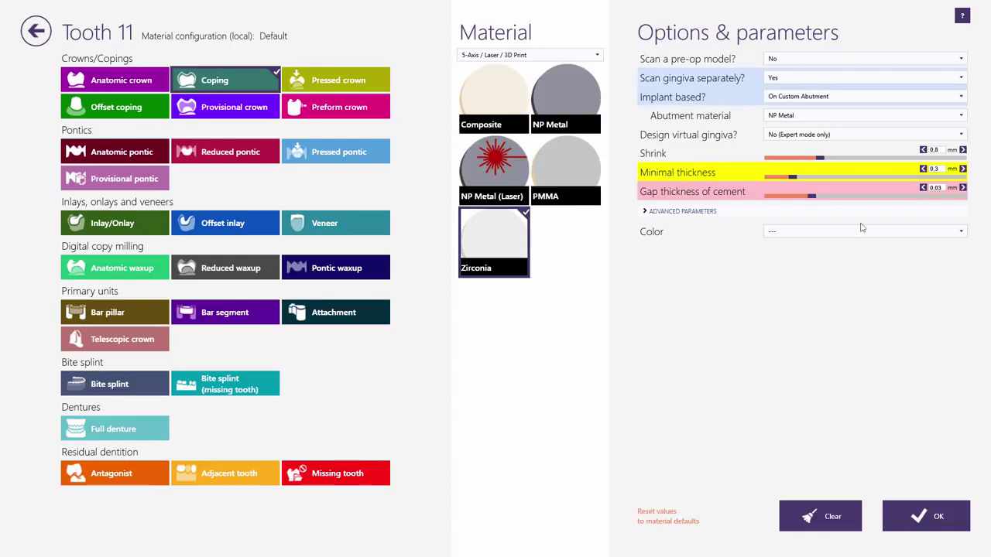
Confirm the tooth 11 definition, start designing the sample case, and show the jaw scans from the front.
click(928, 522)
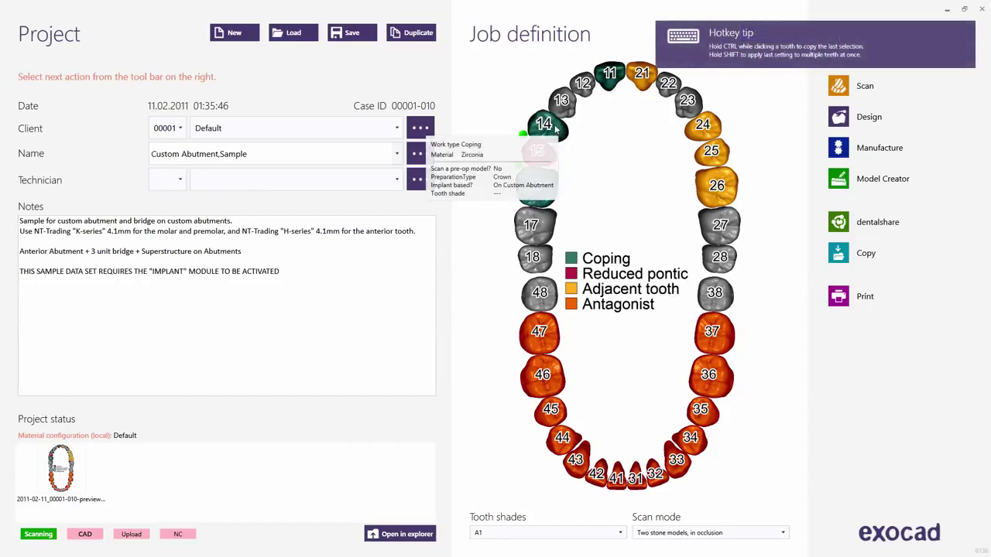
mouse_move(546, 193)
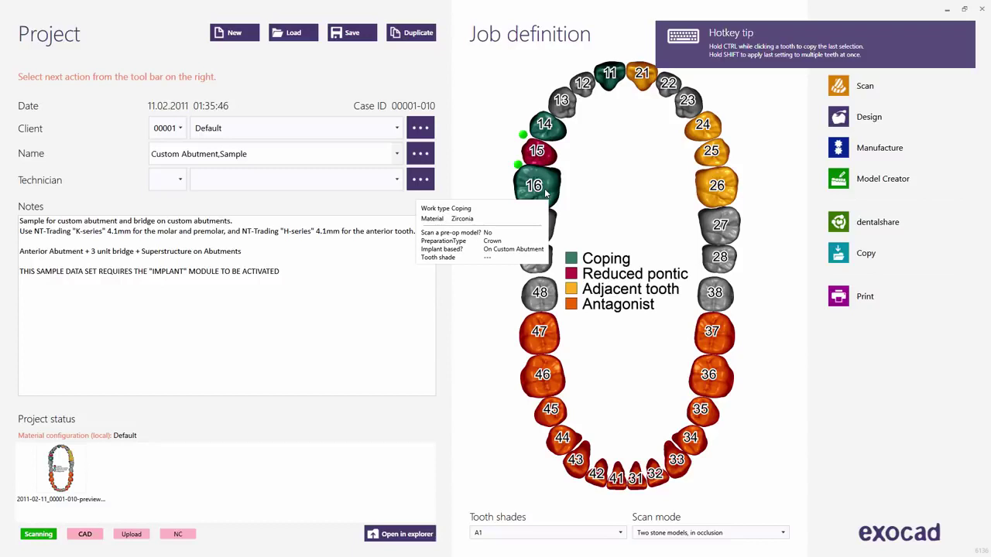
click(853, 117)
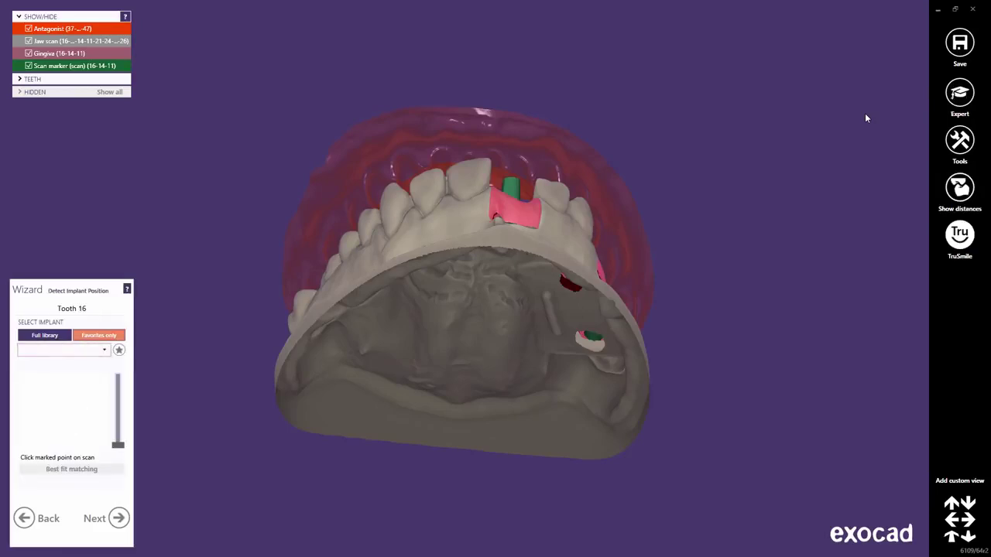
click(953, 539)
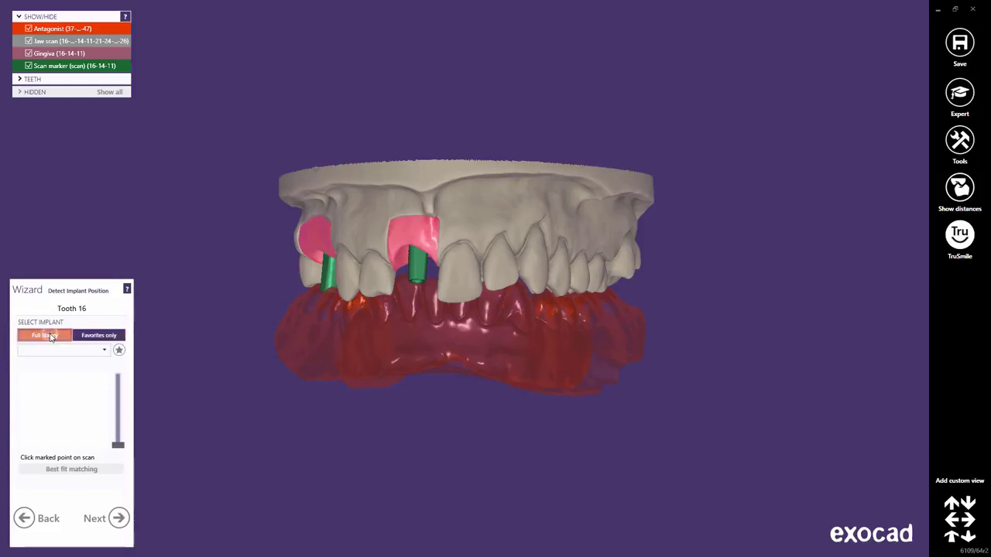
Browse the full implant library list for tooth 16, down to the nt-trading preform entries and beyond.
click(105, 353)
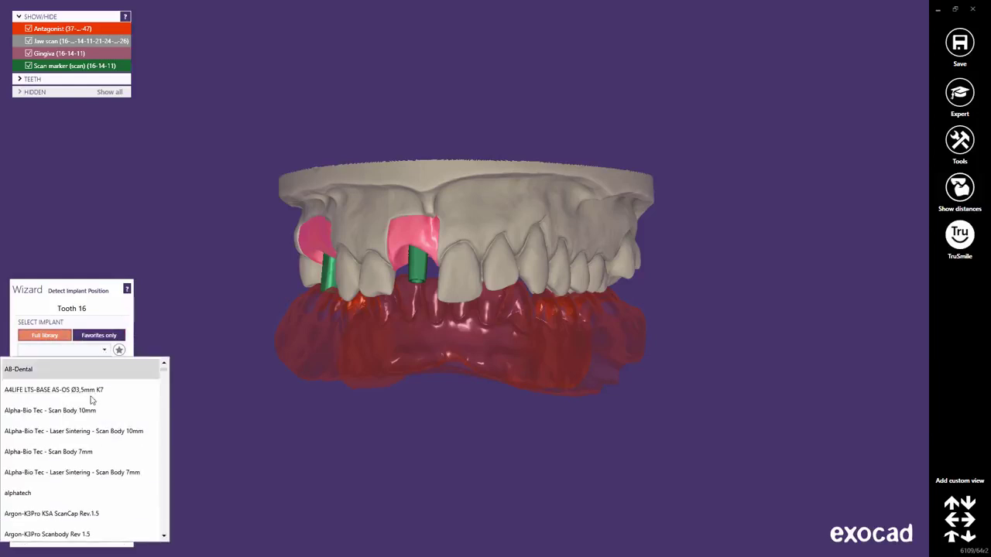
scroll(79, 444, down, 10)
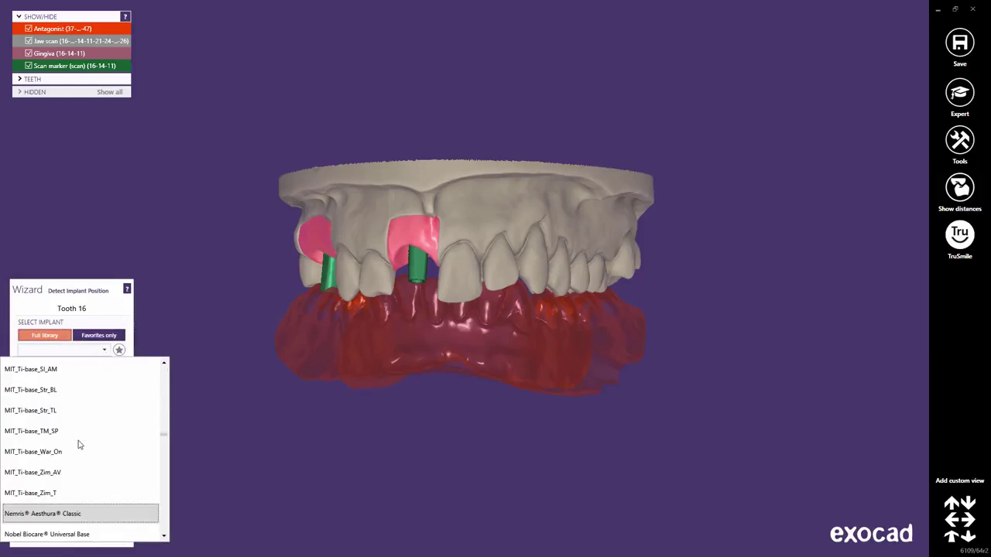
click(163, 538)
click(164, 537)
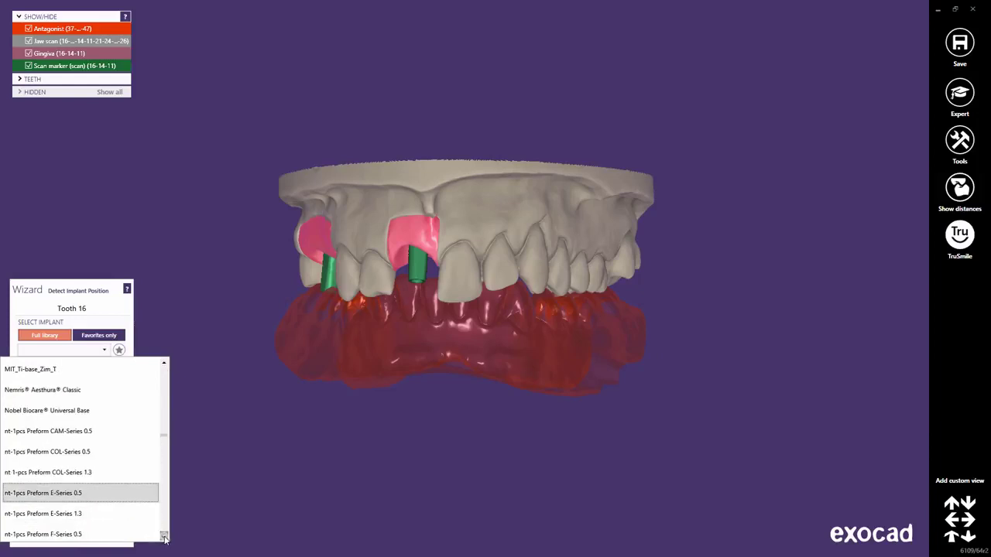
click(163, 537)
click(163, 538)
click(164, 537)
click(163, 538)
click(163, 538)
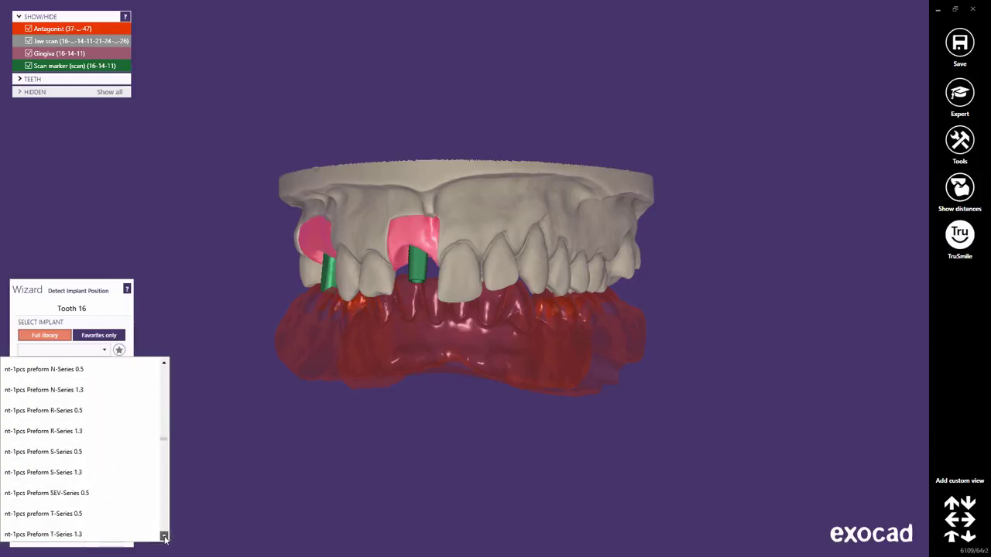
click(163, 537)
click(164, 537)
click(163, 537)
click(163, 537)
click(204, 504)
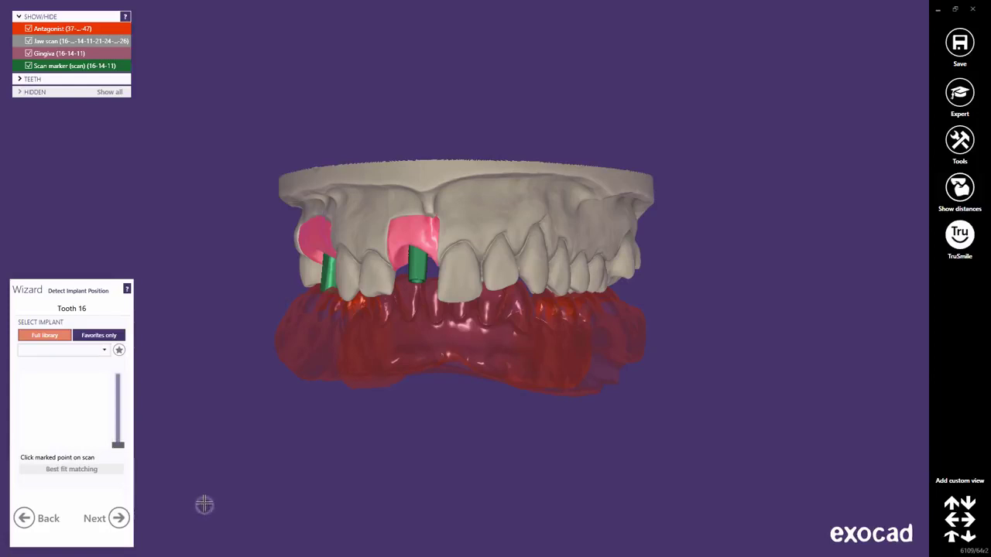
Select the favorite implant library "nt-trading K-series - FOR DEMO ONLY" for tooth 16 and view its library information.
click(105, 340)
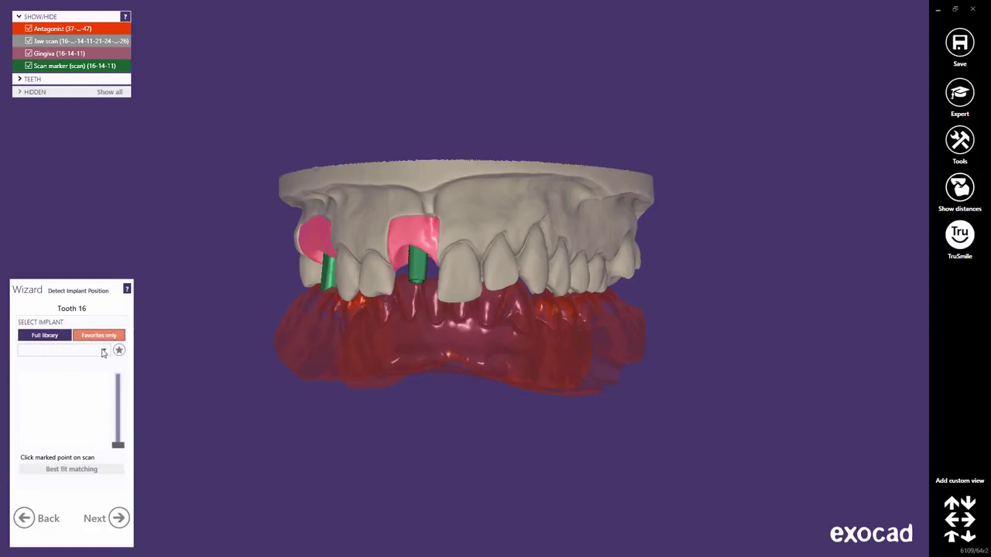
click(104, 352)
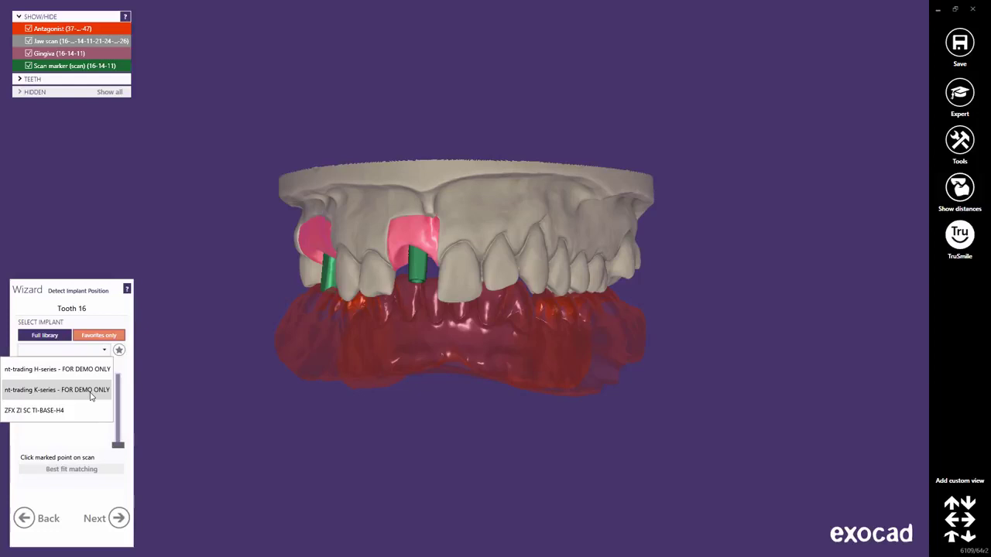
click(90, 390)
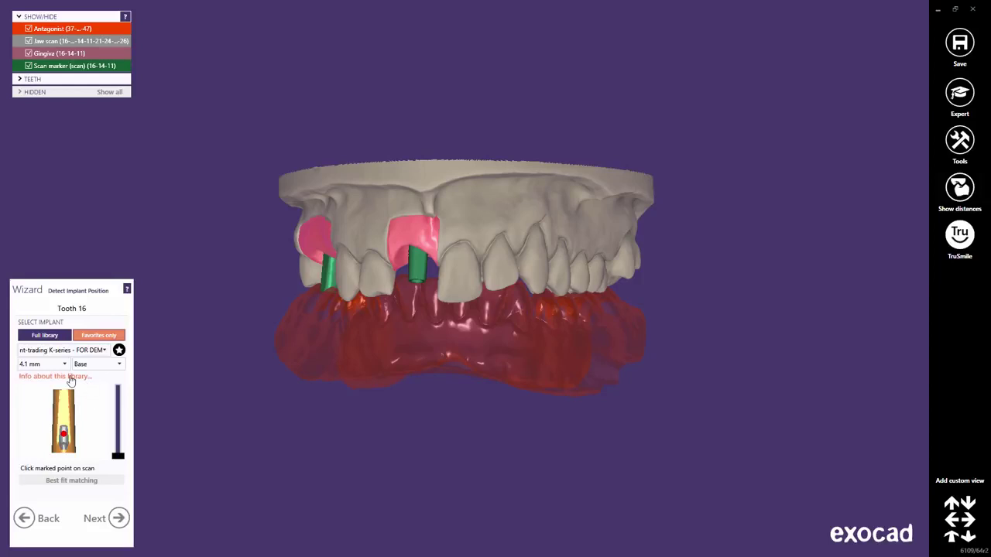
click(70, 378)
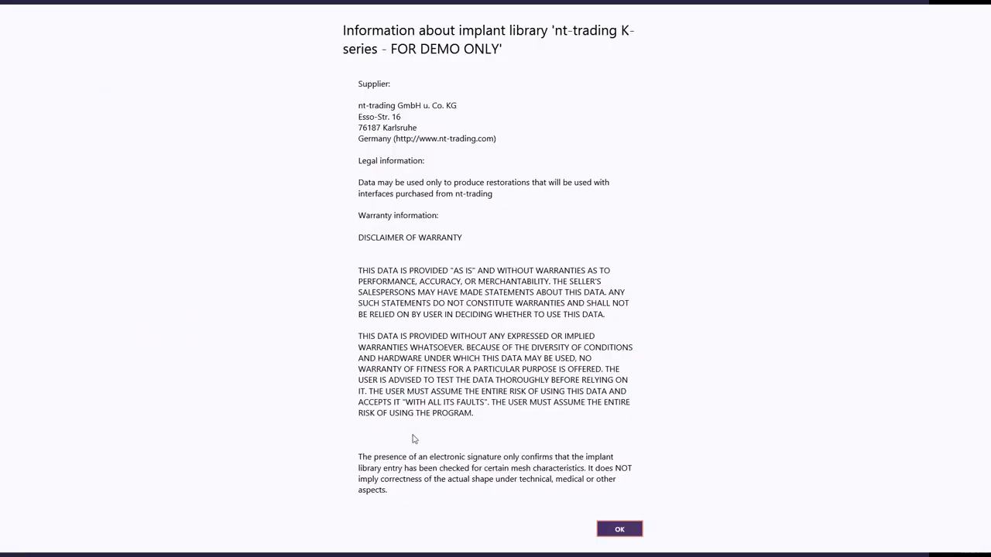
click(620, 530)
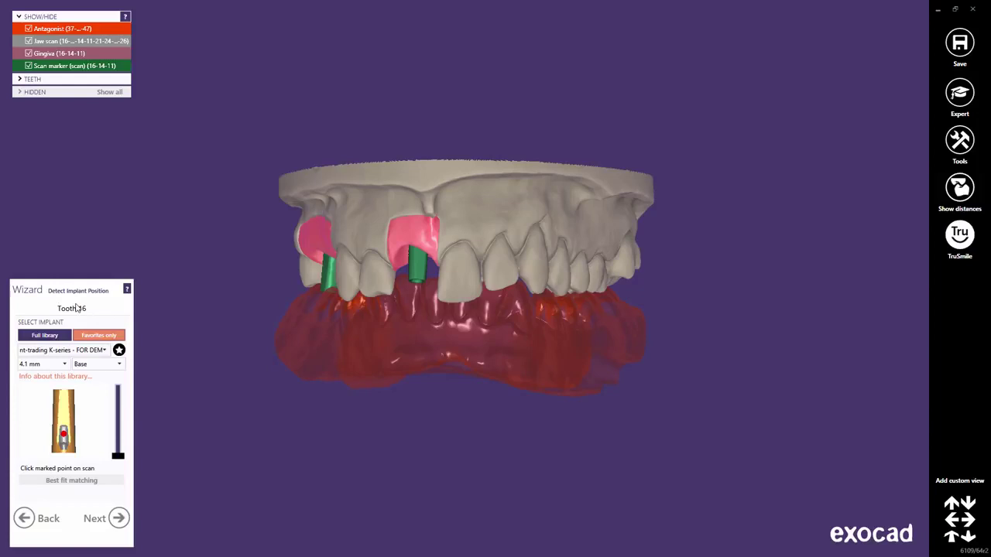
Hide the antagonist and gingiva, and set the matching point on the flat face of tooth 16's scan marker.
click(29, 29)
click(28, 52)
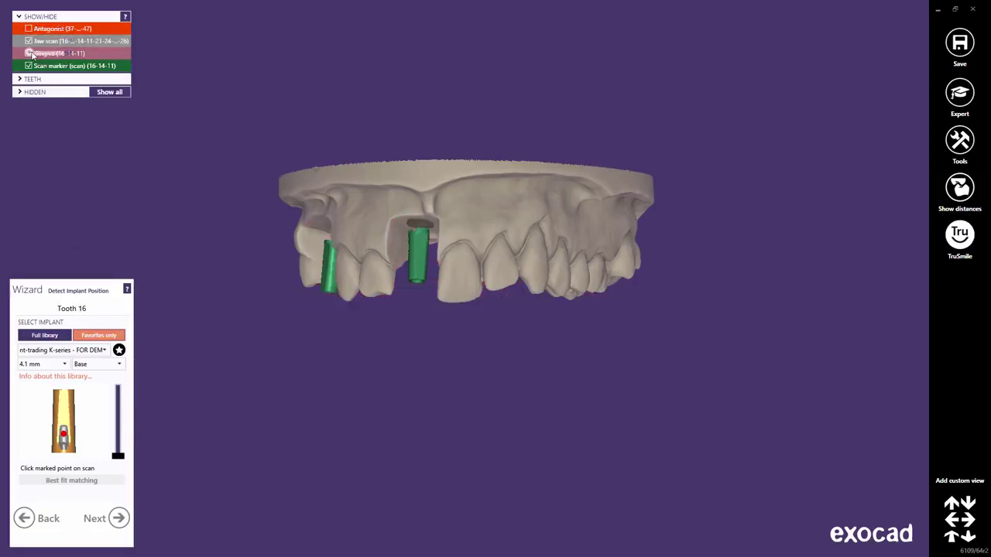
middle_click(331, 270)
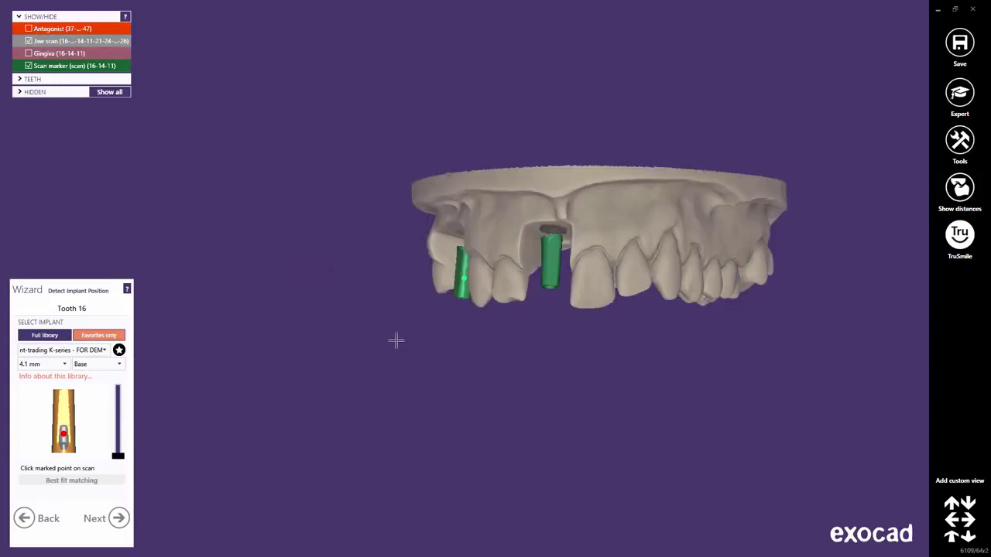
mouse_move(544, 396)
right_down()
mouse_move(555, 392)
mouse_move(539, 331)
mouse_move(587, 328)
mouse_move(554, 393)
right_up()
scroll(469, 282, up, 8)
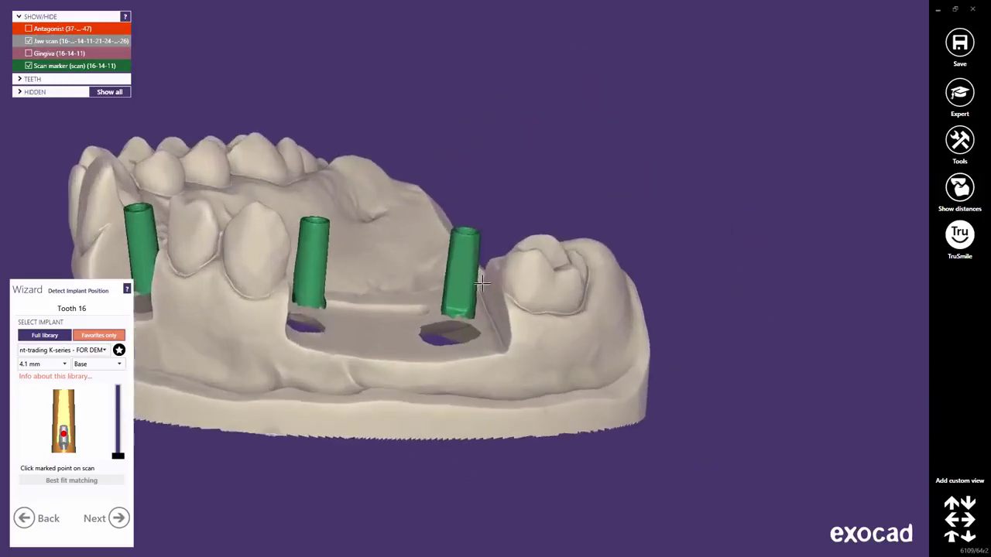
scroll(453, 264, up, 4)
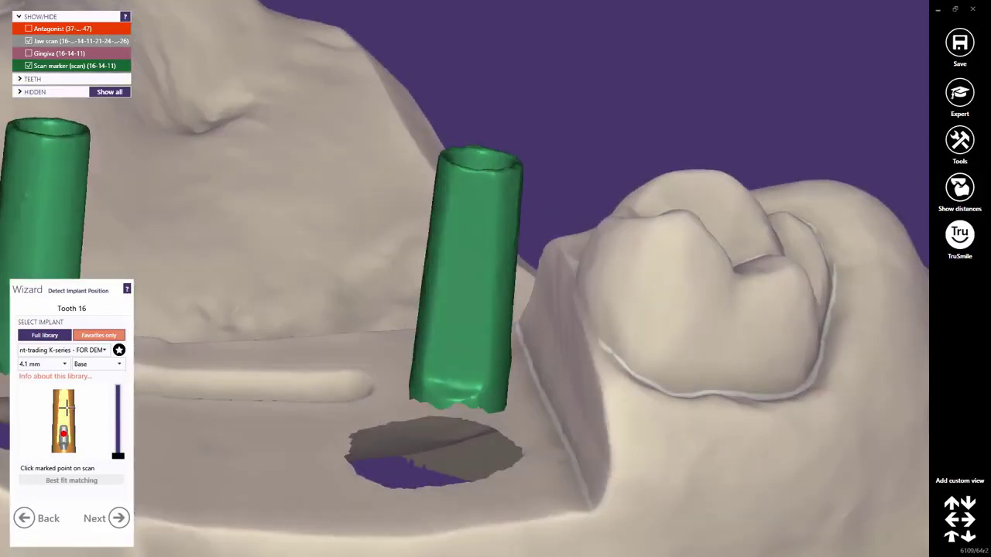
right_drag(66, 409, 60, 410)
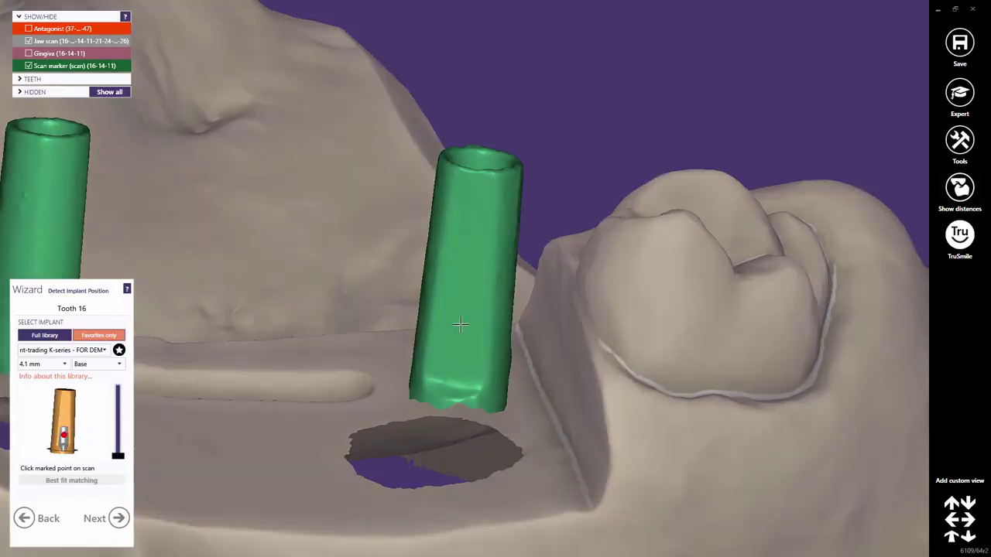
click(461, 325)
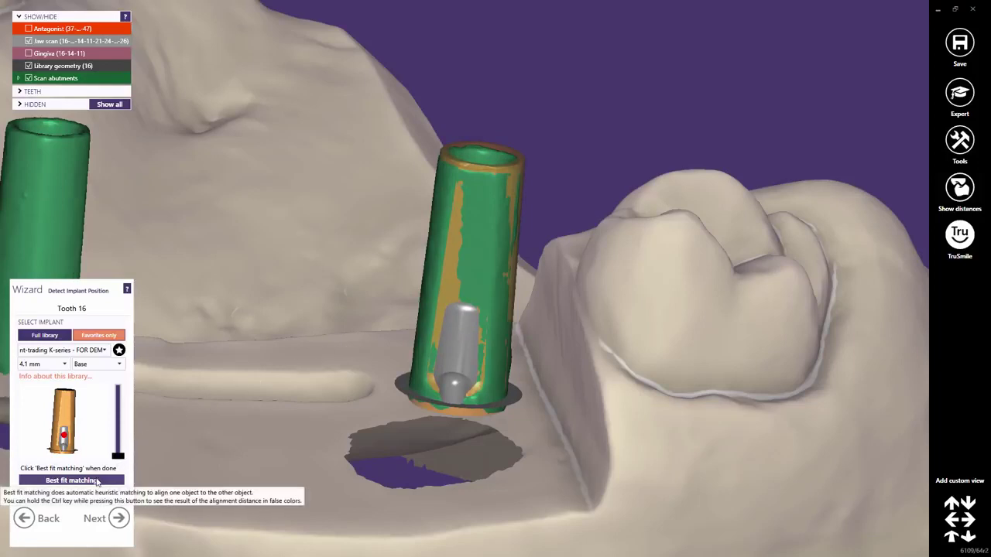
Best-fit the scan body on tooth 16, repeat the matching using only its upper part, and proceed to tooth 14.
click(97, 482)
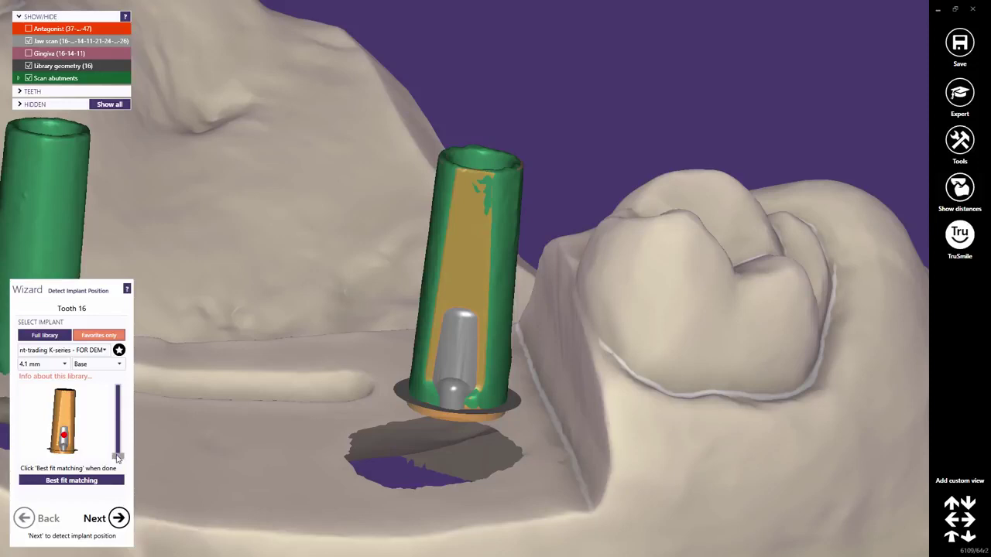
drag(118, 458, 121, 413)
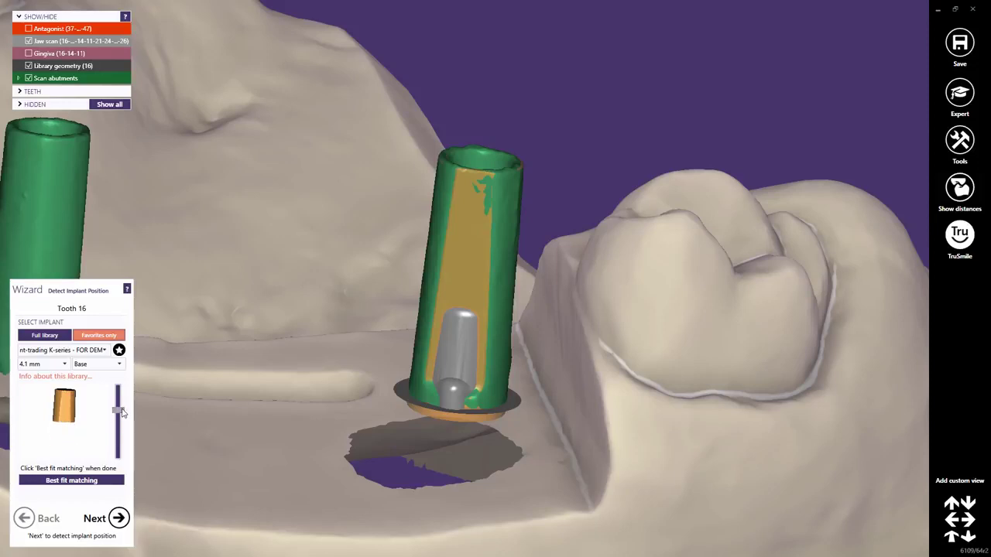
click(87, 481)
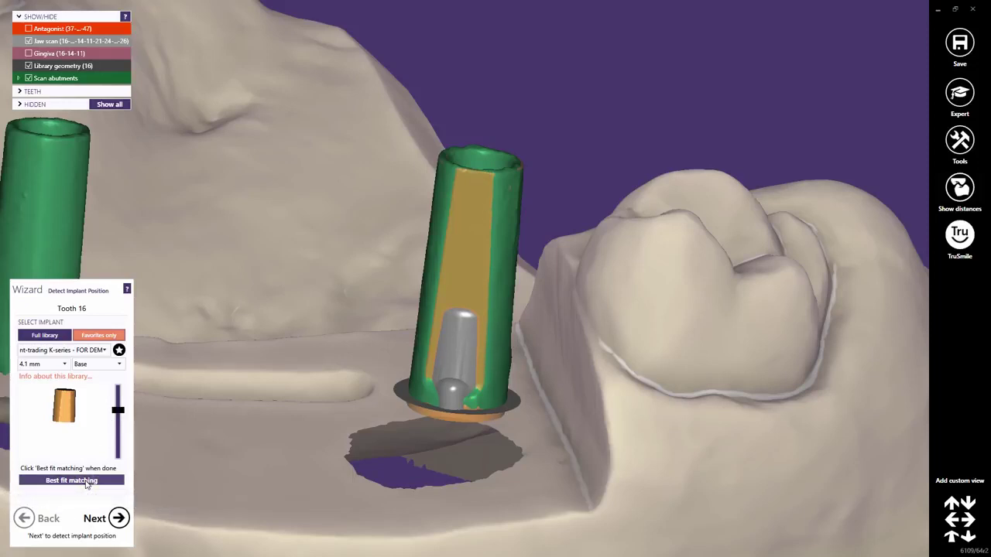
click(119, 519)
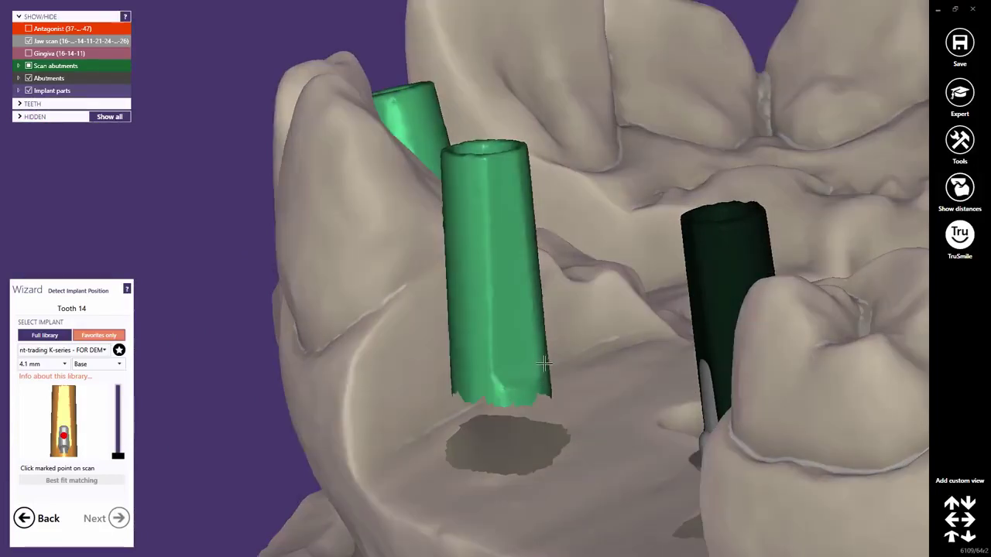
Mark the matching point on tooth 14's scan marker, best-fit it with alignment distances in false colors, and proceed to tooth 11.
click(508, 310)
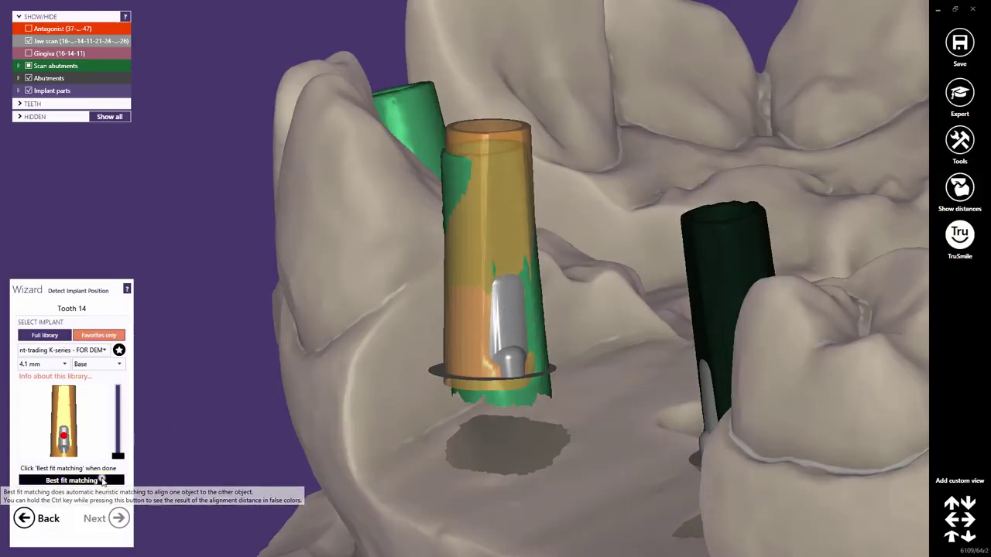
click(102, 481)
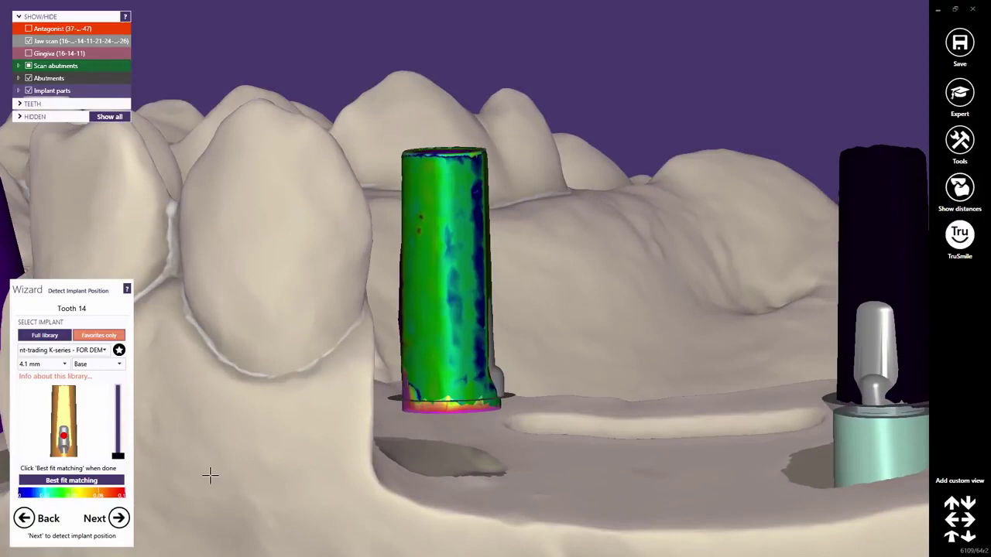
click(117, 518)
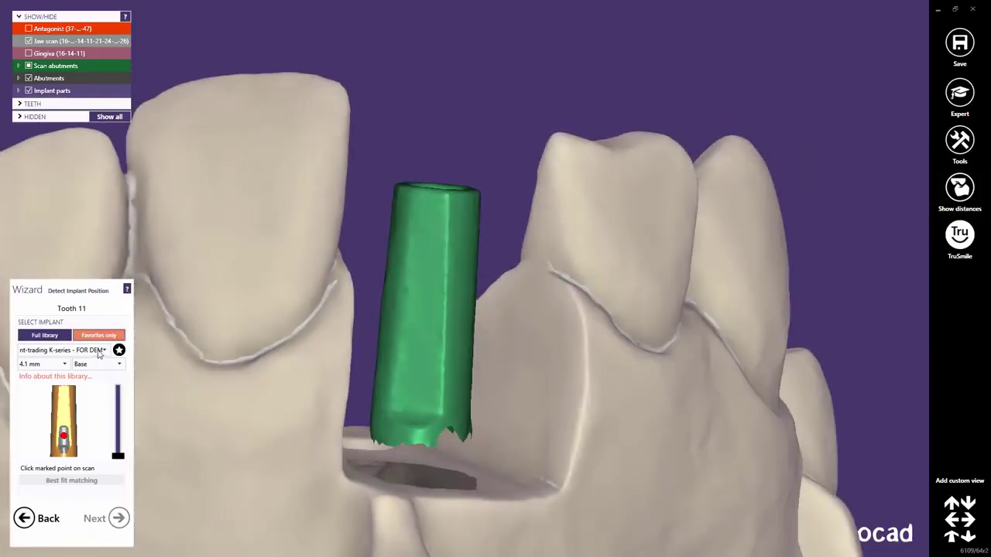
Match tooth 11's scan marker to "nt-trading H-series - FOR DEMO ONLY" with best fit in false colors, and proceed to the emergence profile.
click(104, 351)
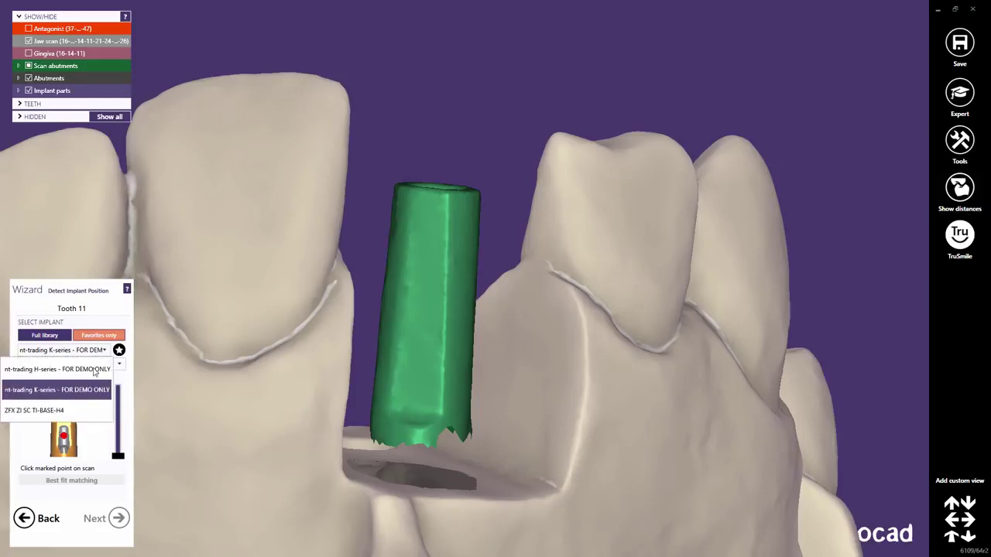
click(93, 370)
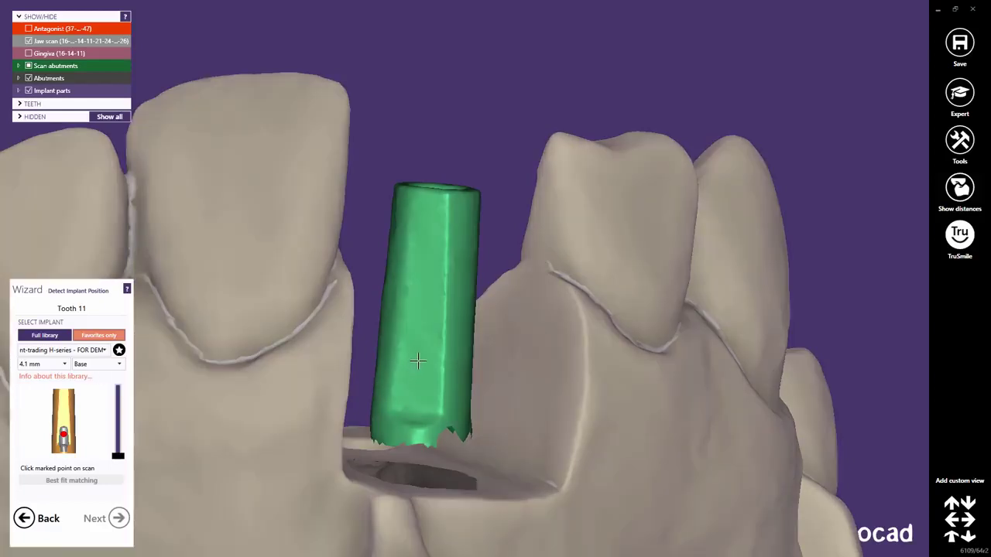
click(418, 361)
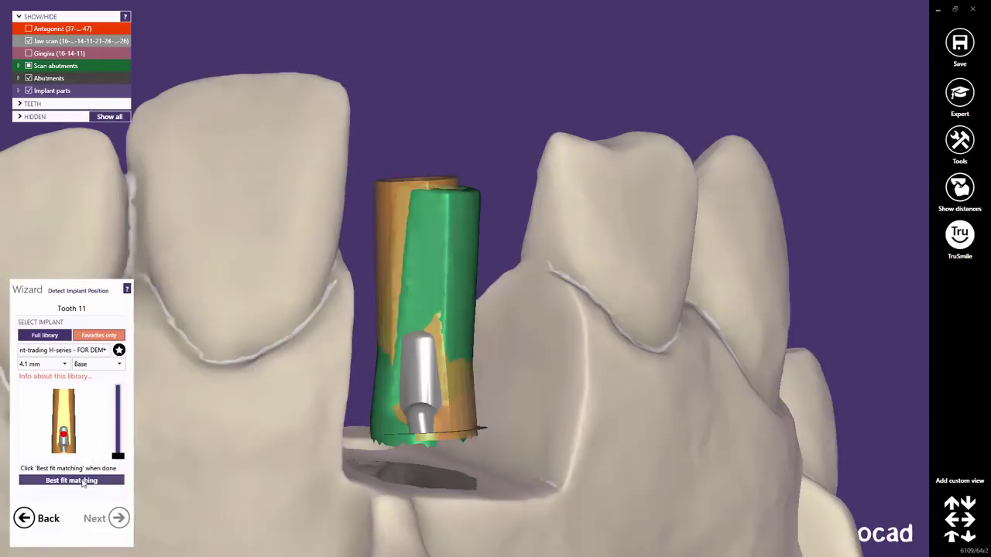
click(80, 481)
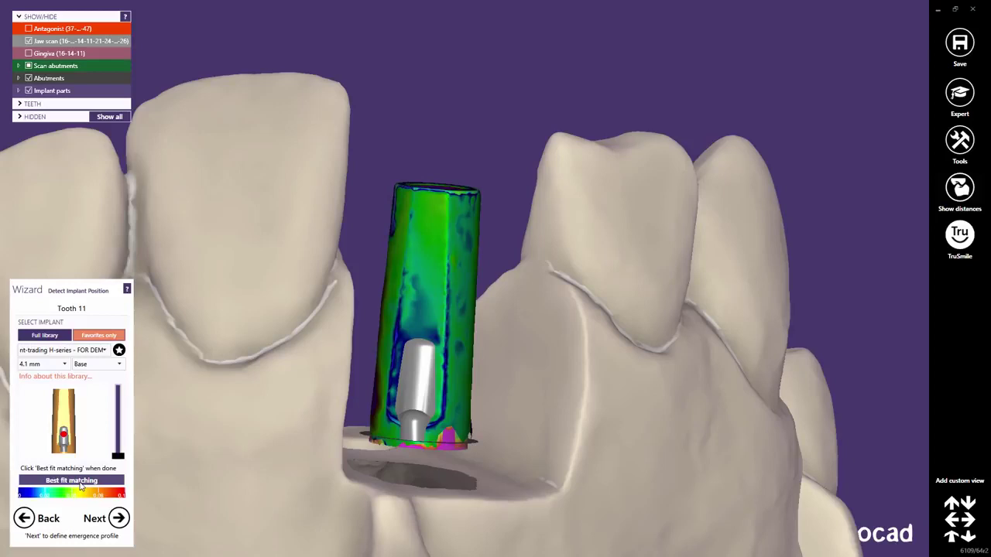
click(119, 519)
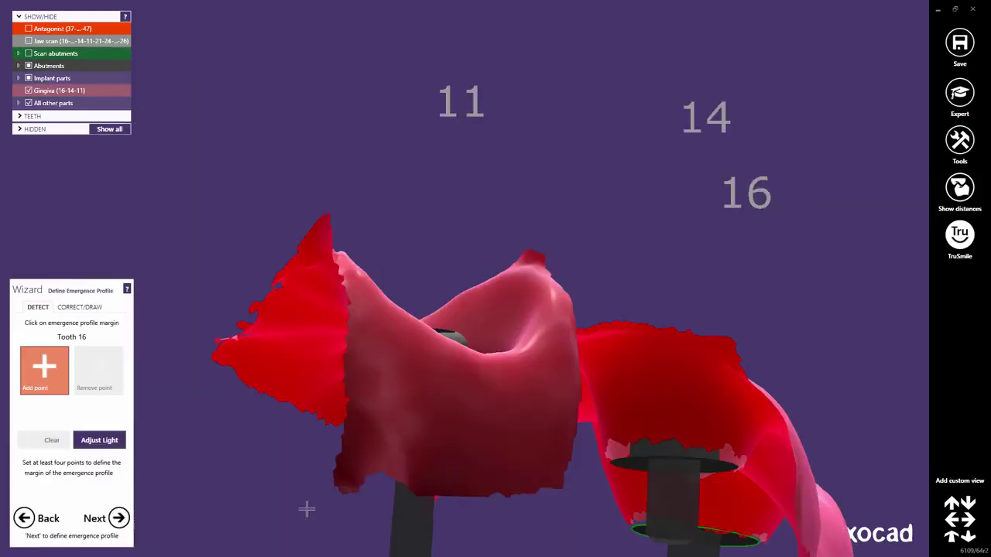
Detect tooth 16's emergence profile margin by setting points around the rim of its socket.
middle_click(735, 492)
mouse_move(710, 474)
right_down()
mouse_move(611, 336)
mouse_move(524, 259)
mouse_move(527, 327)
mouse_move(487, 400)
mouse_move(507, 389)
right_up()
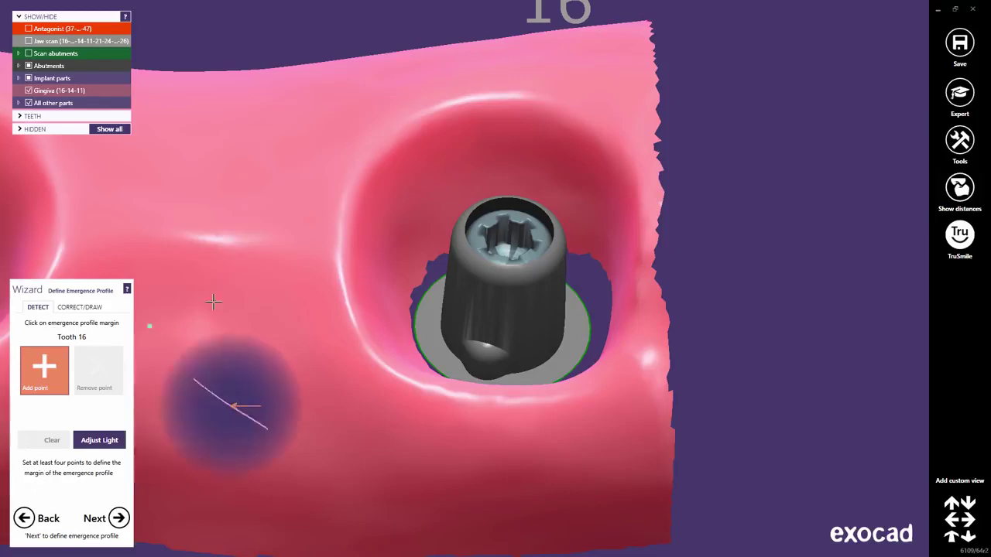
click(383, 151)
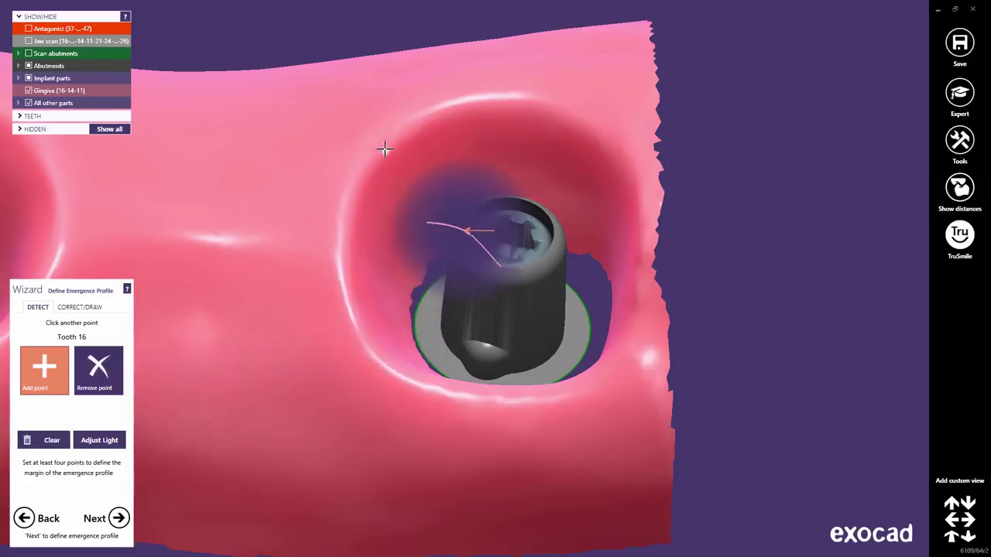
click(578, 120)
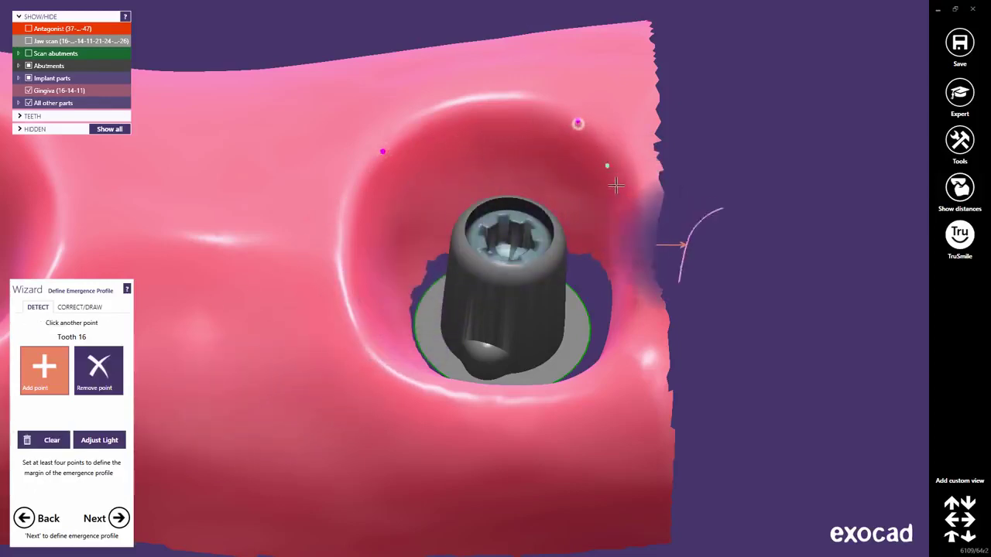
click(627, 331)
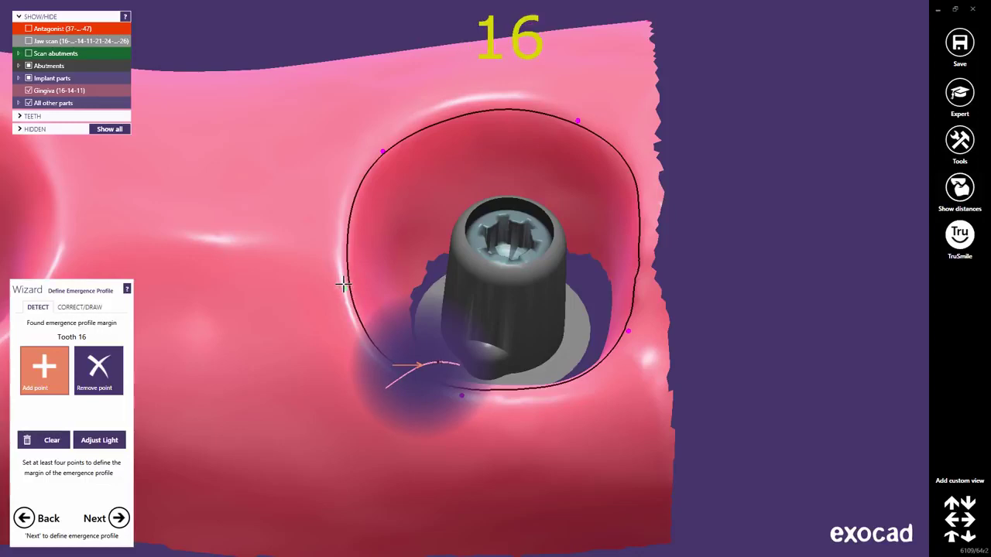
Add a further detection point on the mesial rim of tooth 16's socket and remove that point again.
click(345, 287)
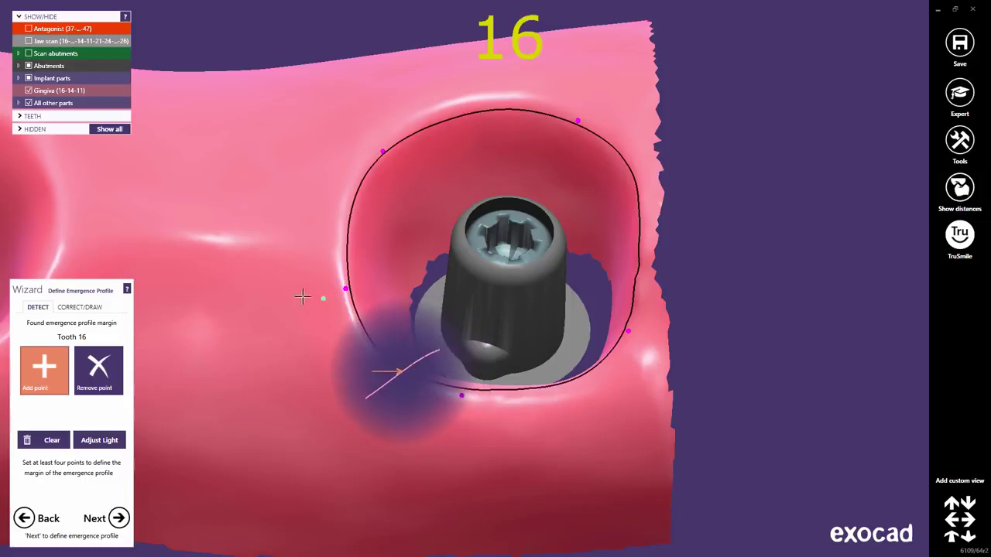
click(107, 375)
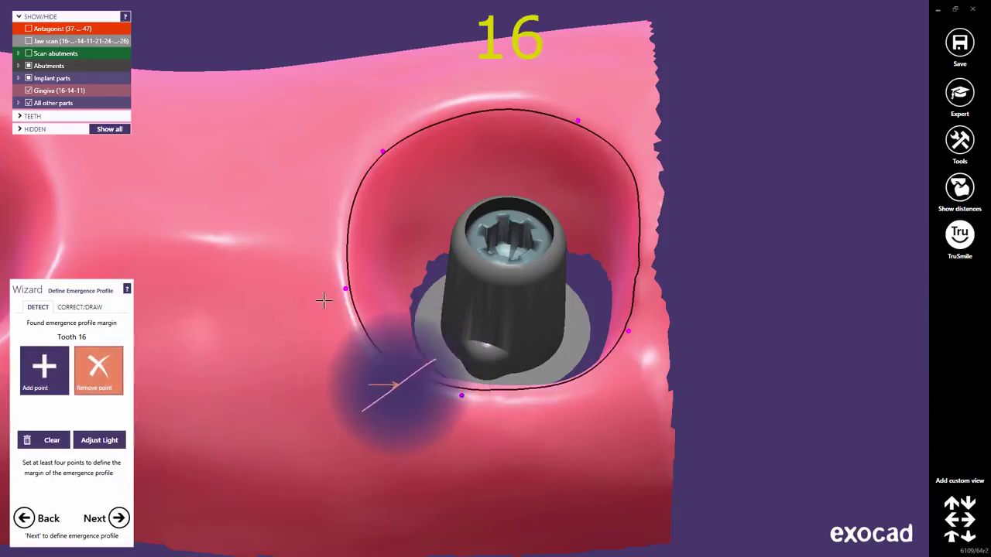
click(346, 289)
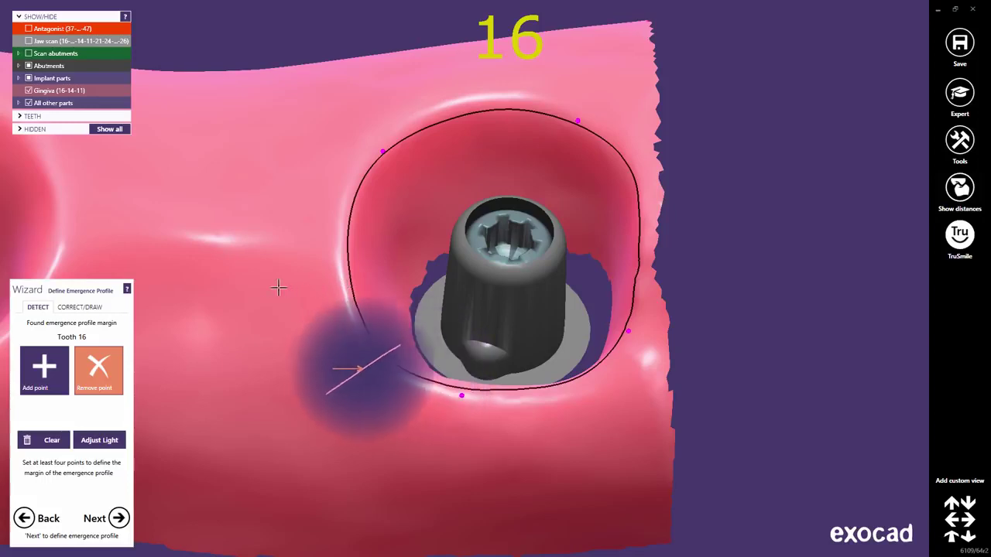
Switch to correcting tooth 16's margin and shift a control point along the far rim of the socket.
click(80, 308)
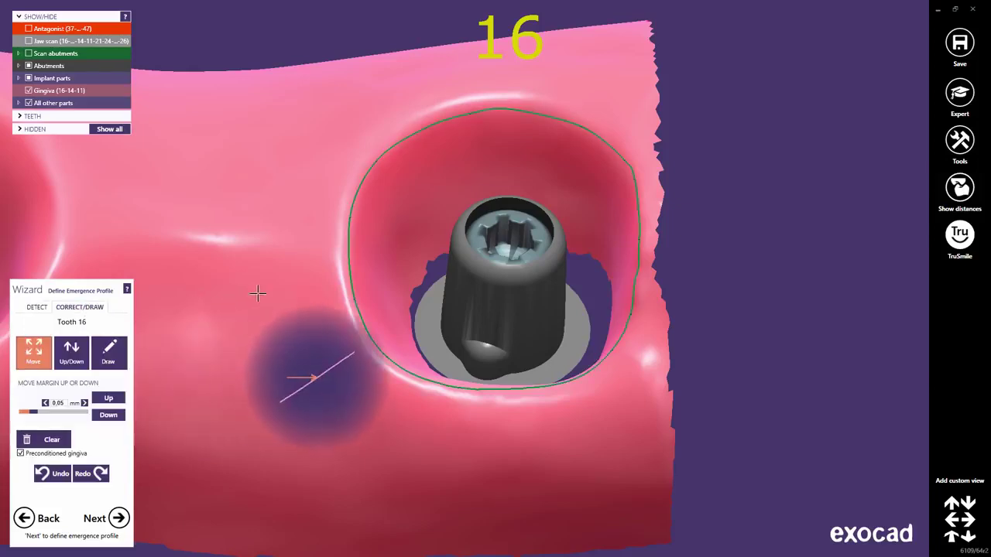
right_drag(469, 288, 469, 288)
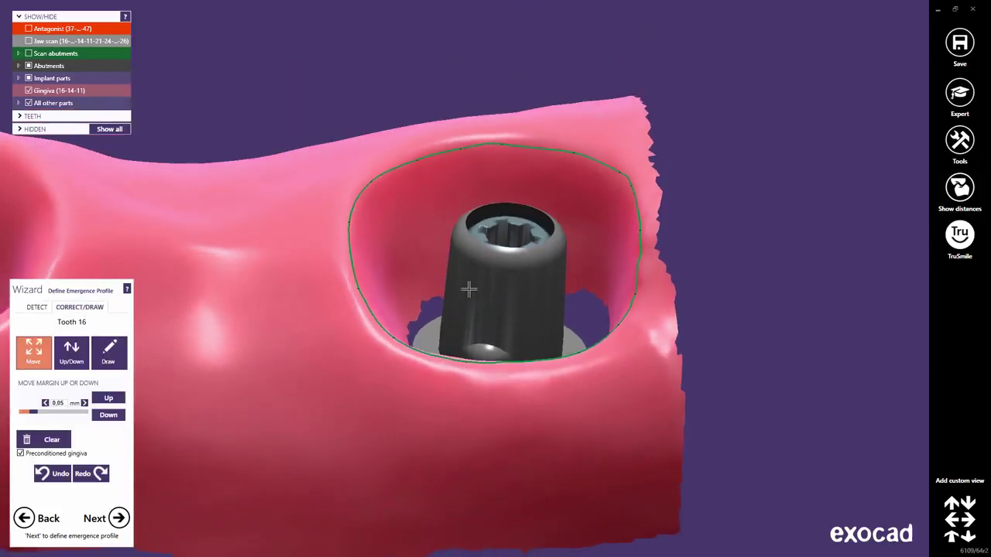
scroll(469, 287, up, 5)
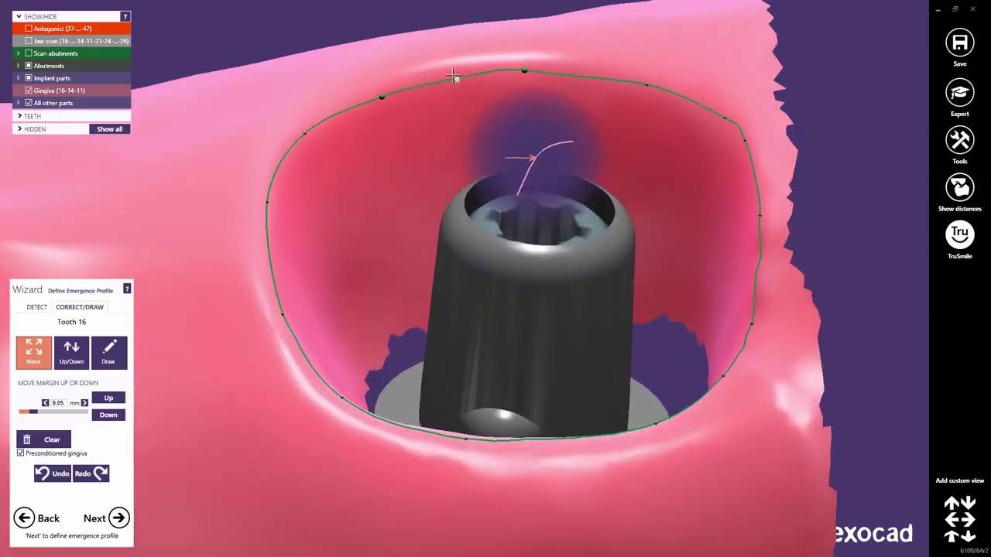
drag(456, 80, 448, 77)
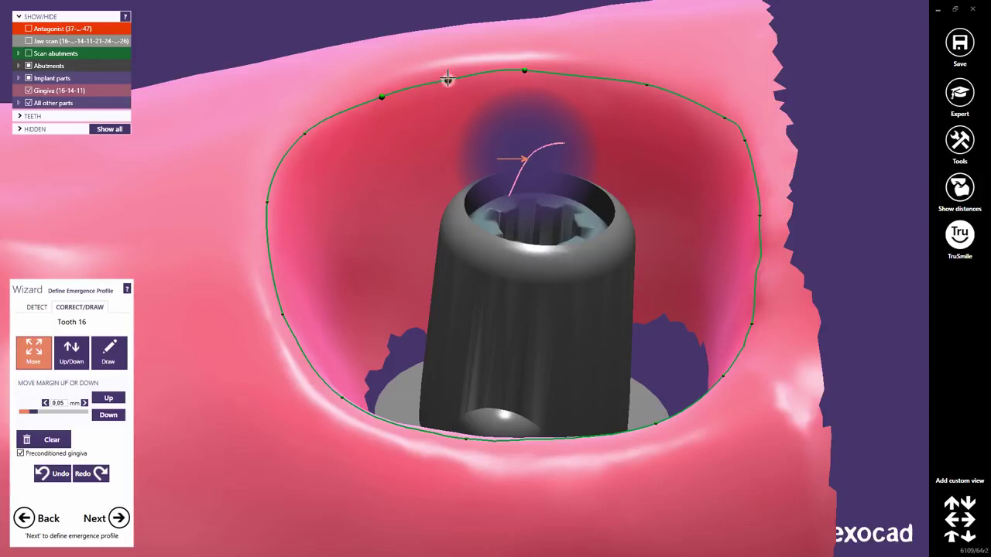
drag(447, 77, 447, 77)
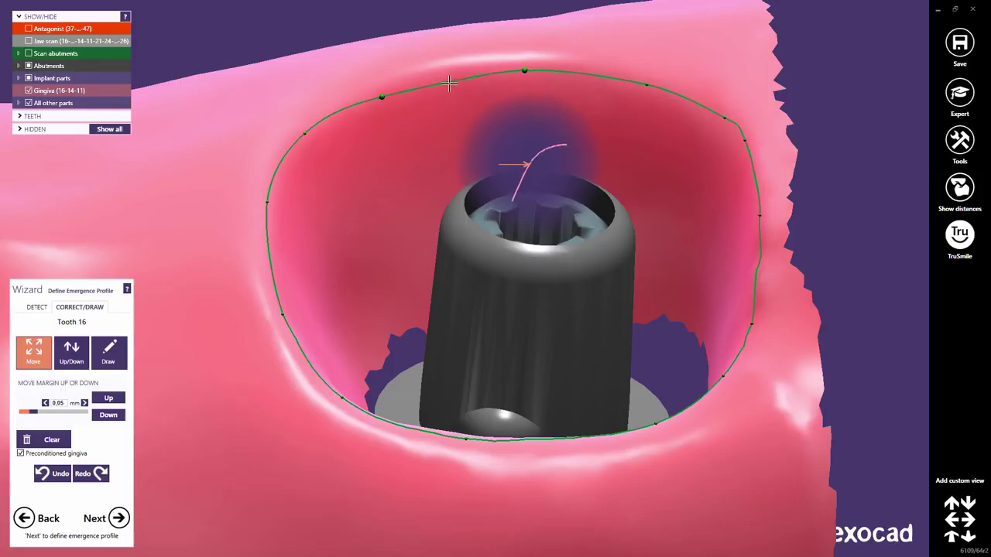
mouse_move(448, 83)
mouse_down()
mouse_move(448, 105)
mouse_move(455, 76)
mouse_up()
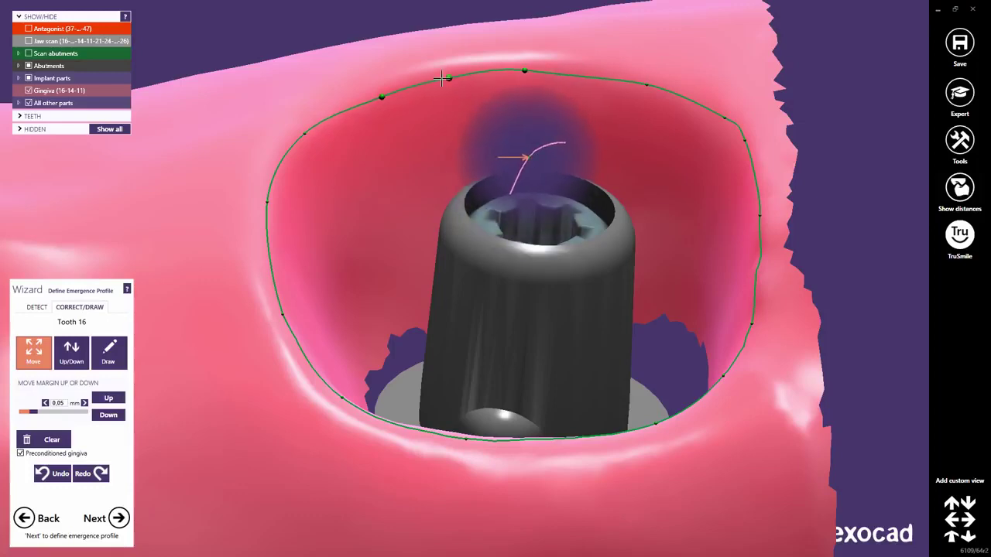
Redraw the far section of tooth 16's margin deeper inside the socket, joining both ends to the existing line.
click(108, 350)
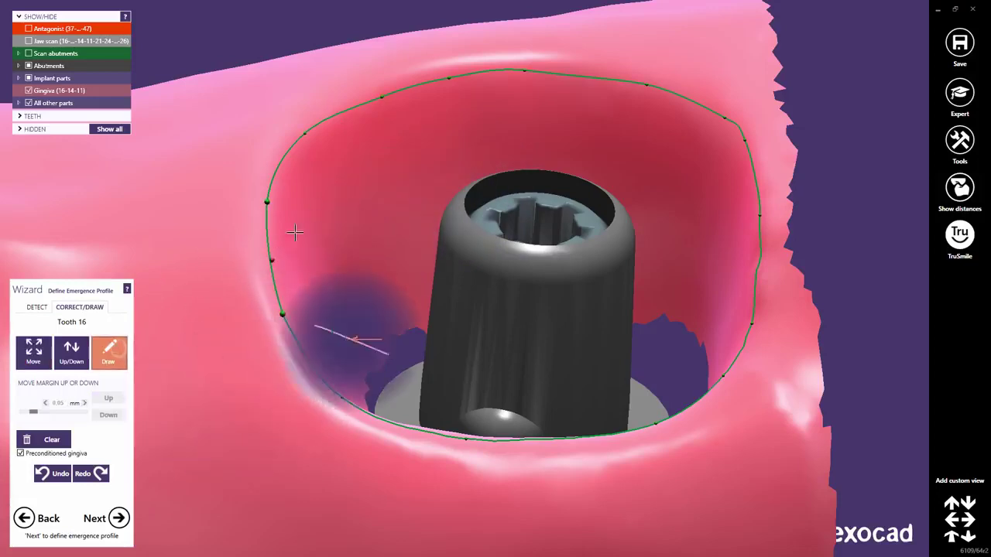
click(274, 192)
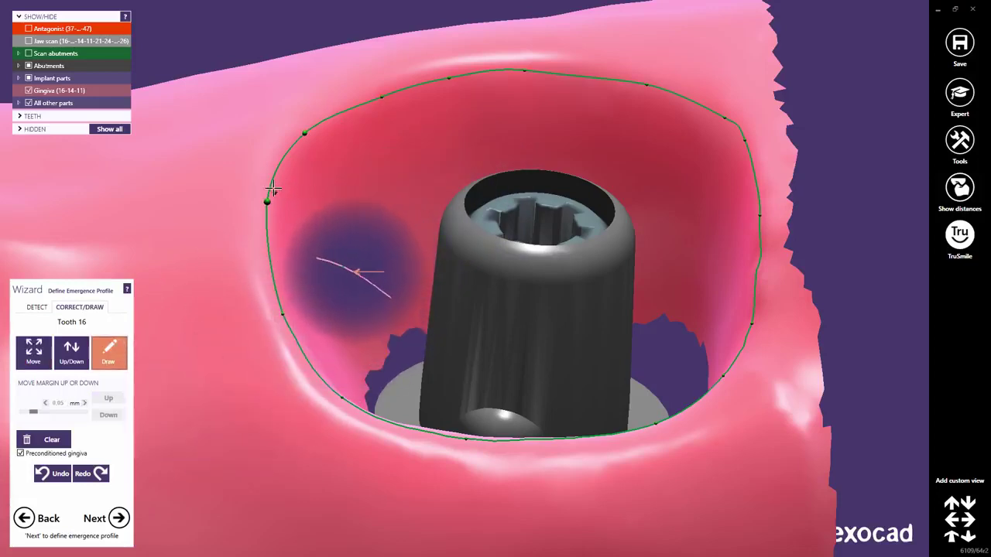
click(316, 167)
click(365, 138)
click(416, 122)
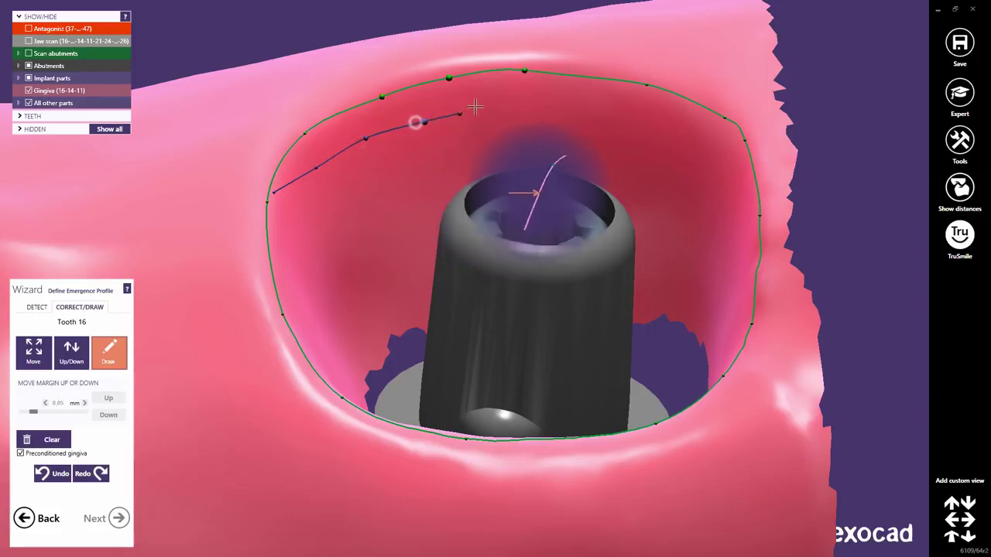
click(499, 105)
click(570, 108)
click(643, 124)
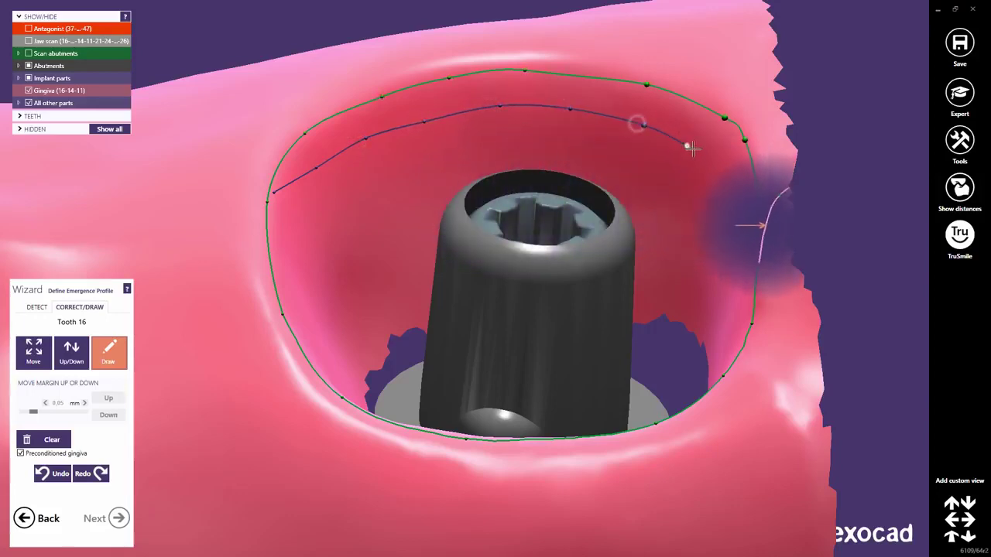
click(692, 150)
click(719, 187)
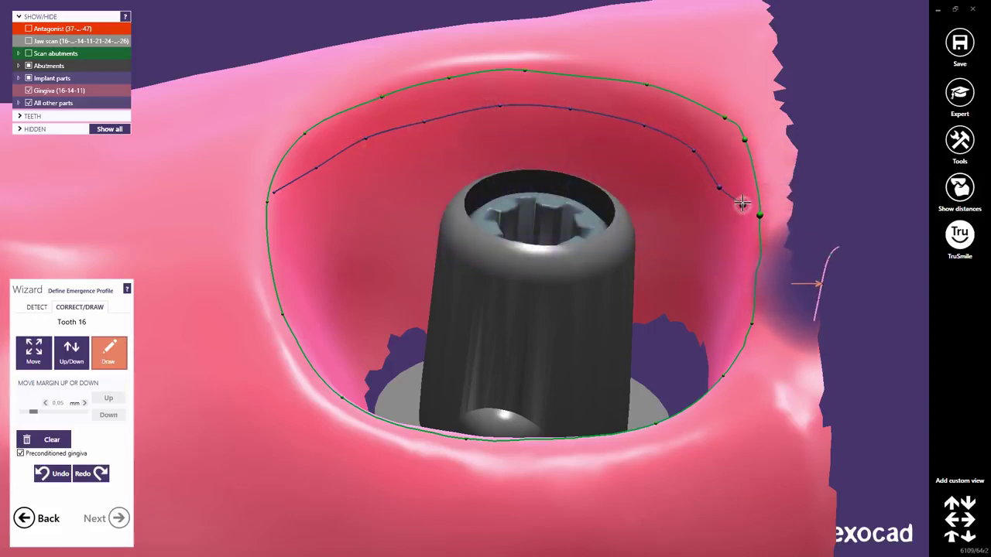
click(742, 203)
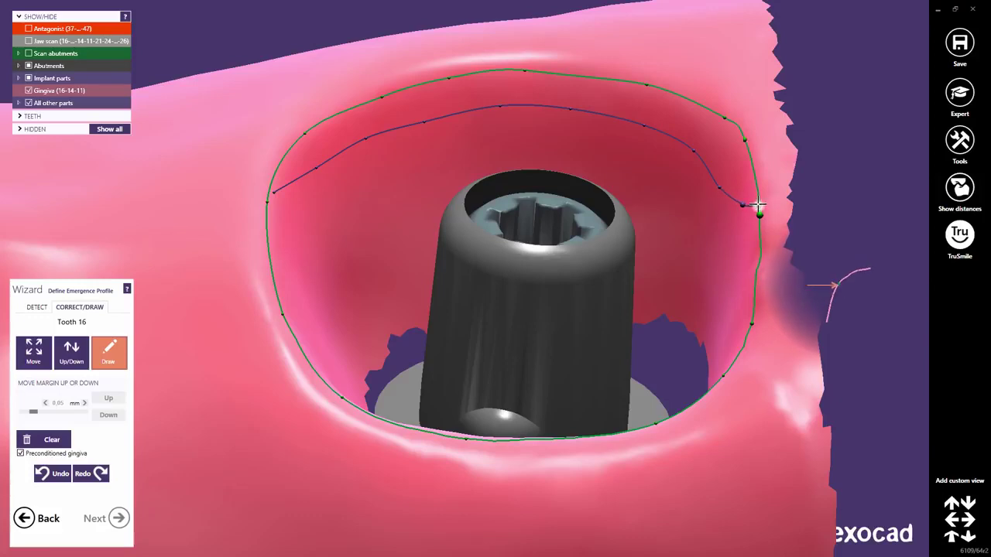
click(757, 204)
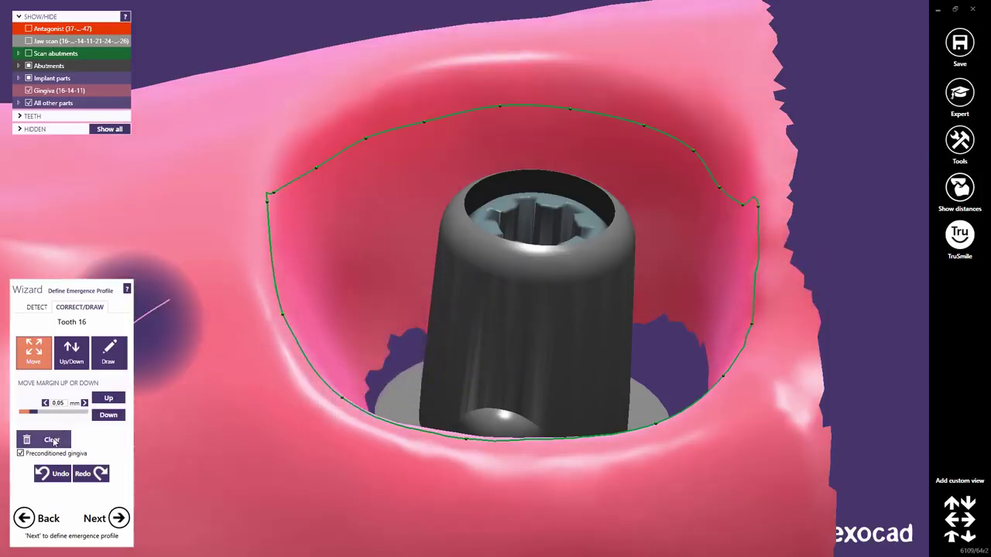
Clear tooth 16's entire margin and draw a new closed one point by point just inside the socket rim.
click(51, 440)
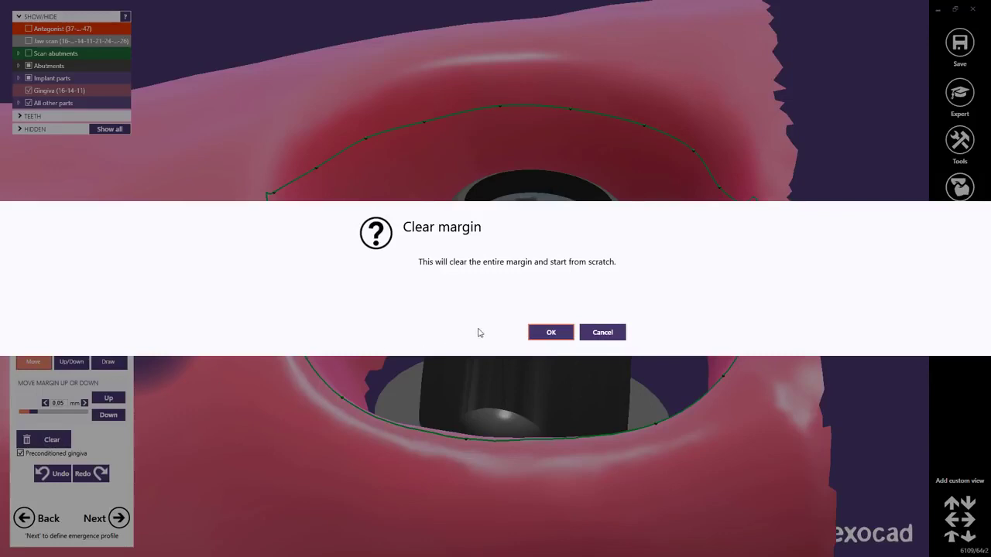
click(548, 333)
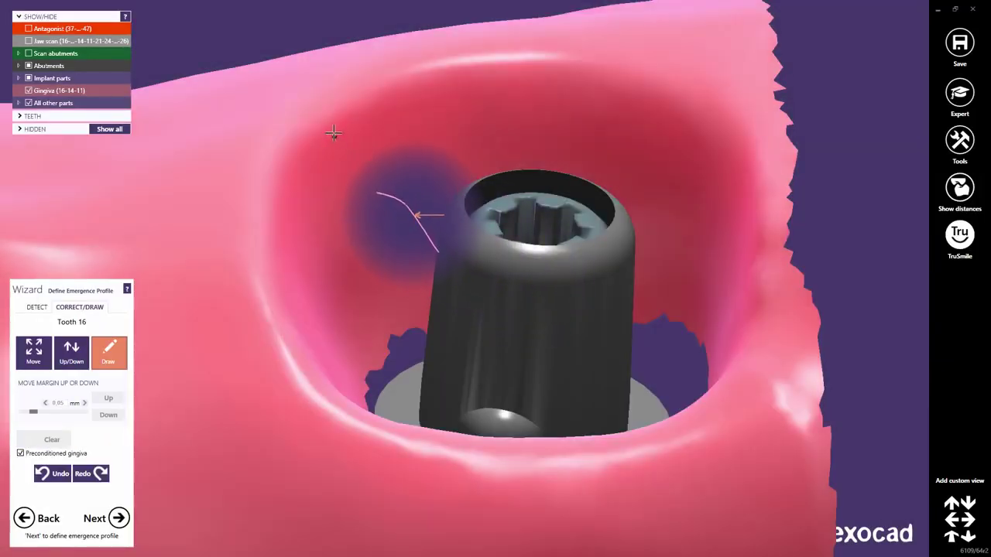
click(333, 133)
click(397, 105)
click(454, 94)
click(525, 85)
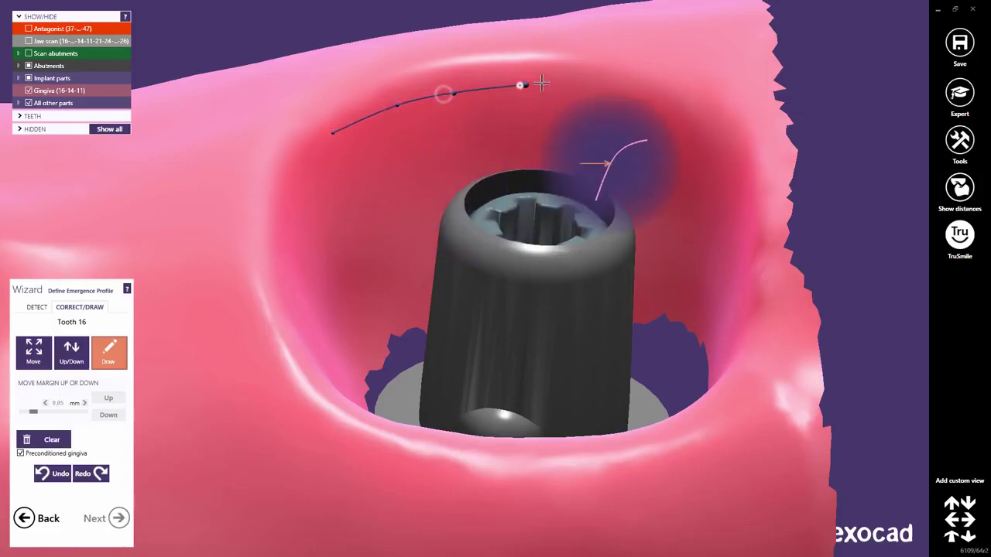
click(597, 91)
click(688, 118)
middle_click(699, 133)
right_drag(673, 227, 620, 271)
click(553, 282)
click(612, 302)
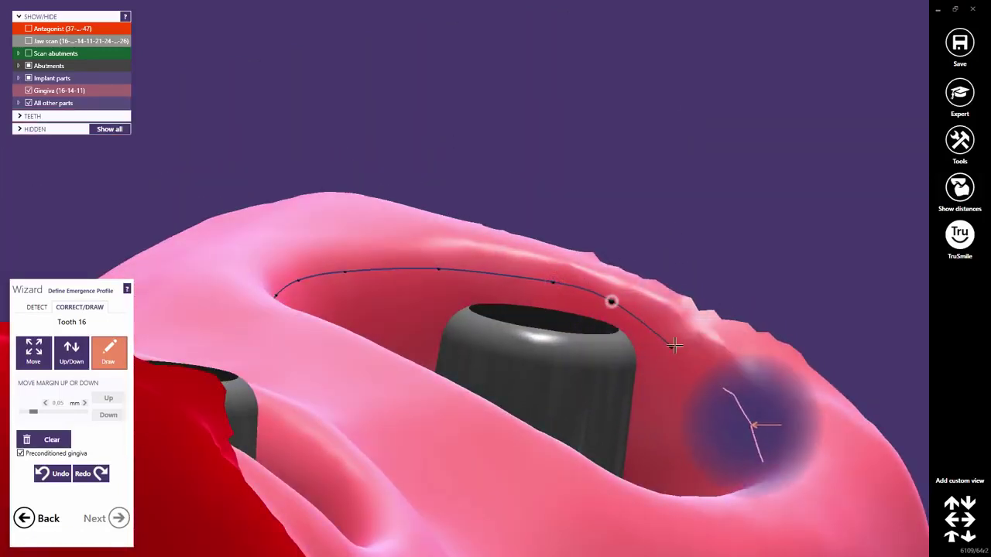
click(710, 358)
right_drag(735, 385, 566, 347)
click(521, 302)
click(574, 347)
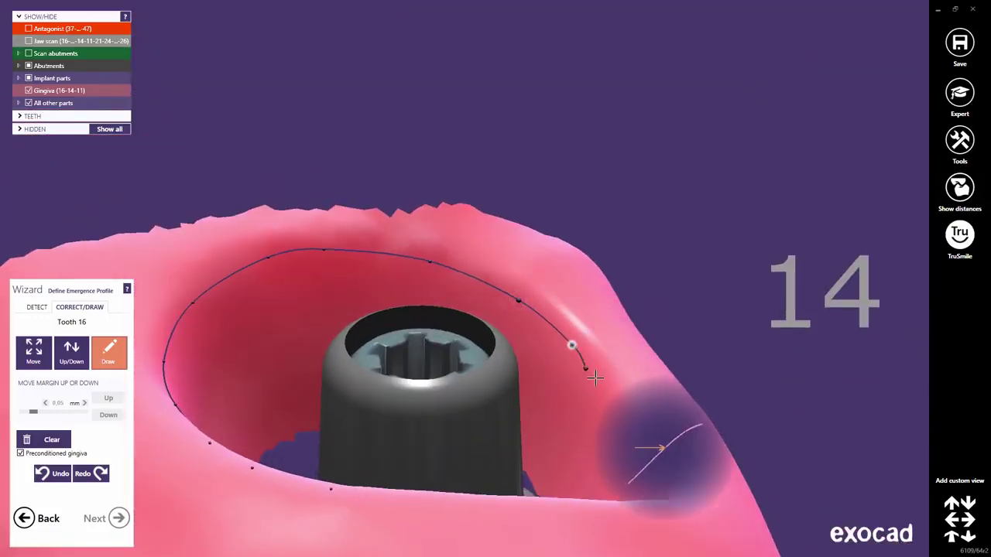
click(610, 402)
right_drag(610, 402, 608, 393)
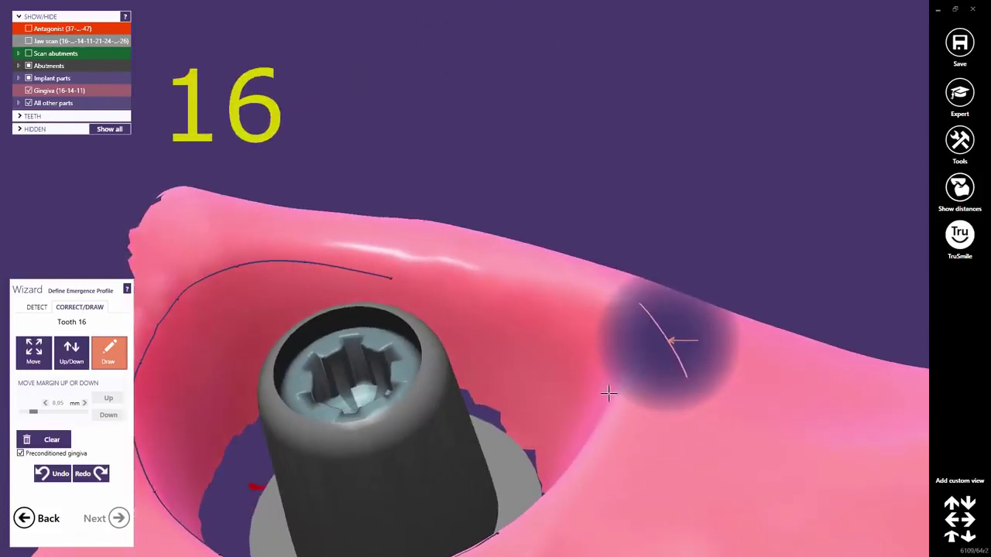
click(500, 299)
click(583, 313)
right_drag(584, 315, 582, 327)
click(445, 297)
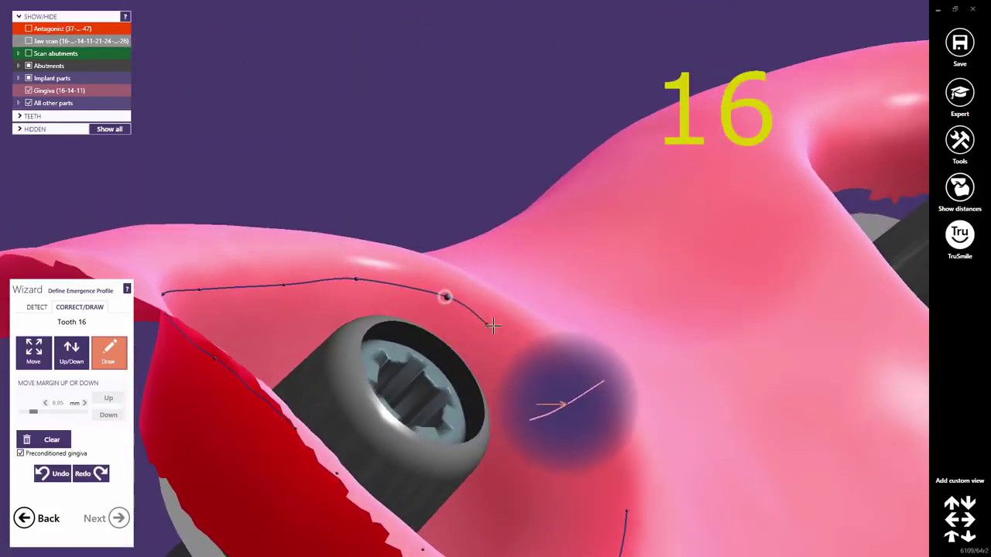
click(510, 336)
click(584, 411)
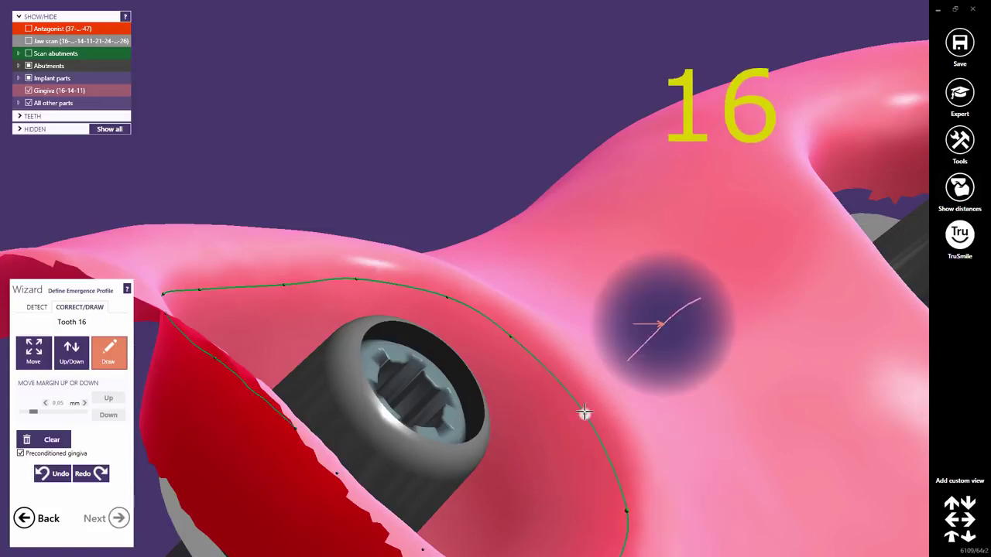
mouse_move(584, 412)
right_down()
mouse_move(583, 434)
mouse_move(573, 414)
mouse_move(696, 491)
right_up()
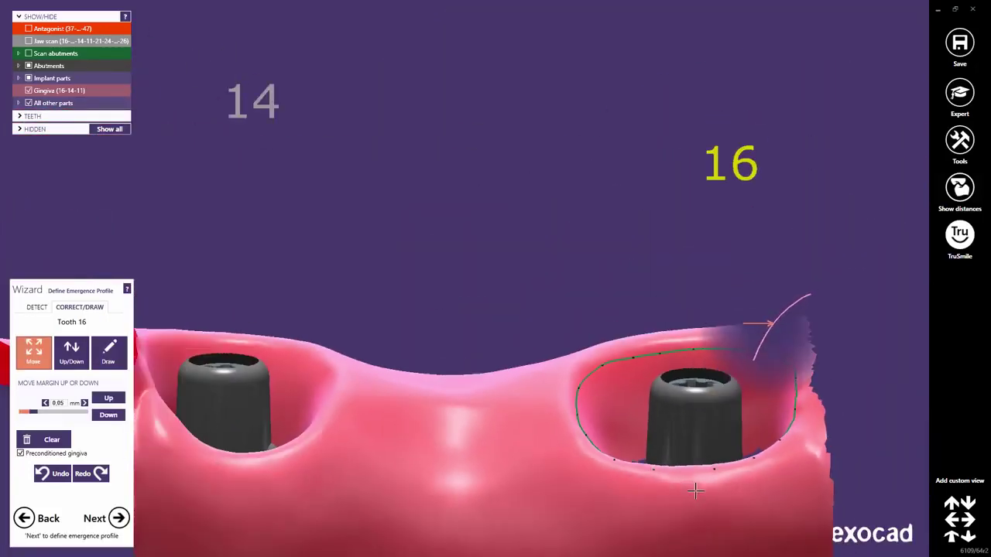
click(697, 495)
middle_drag(697, 495, 486, 433)
scroll(487, 433, up, 3)
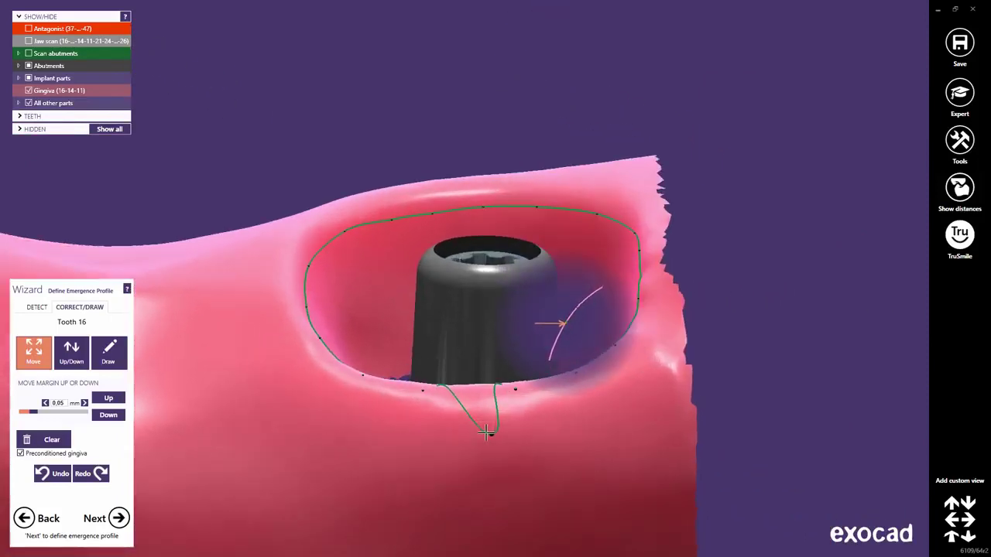
scroll(486, 433, up, 3)
key(Delete)
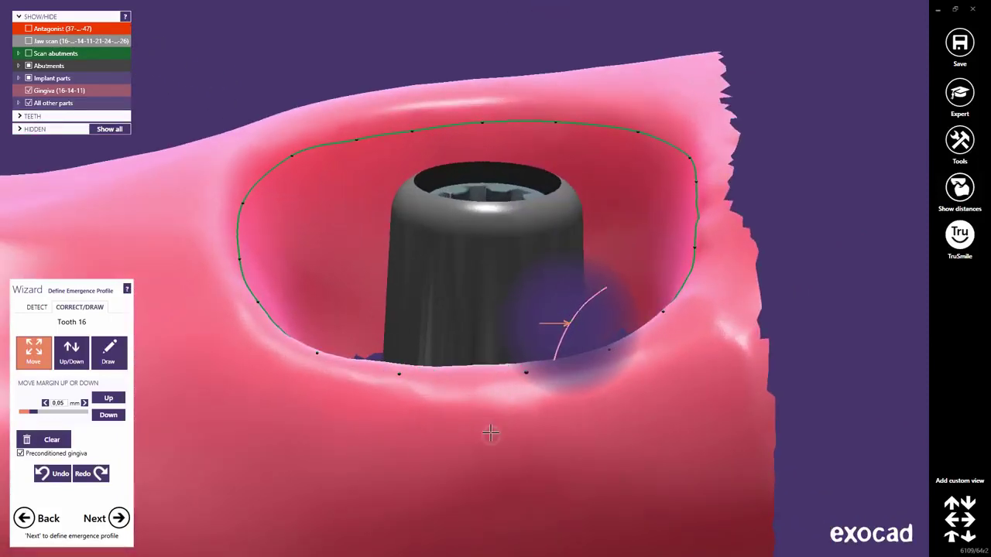
Set the margin shift increment to 0.25 mm, and move tooth 16's whole margin down twice and back up twice.
right_drag(472, 406, 473, 414)
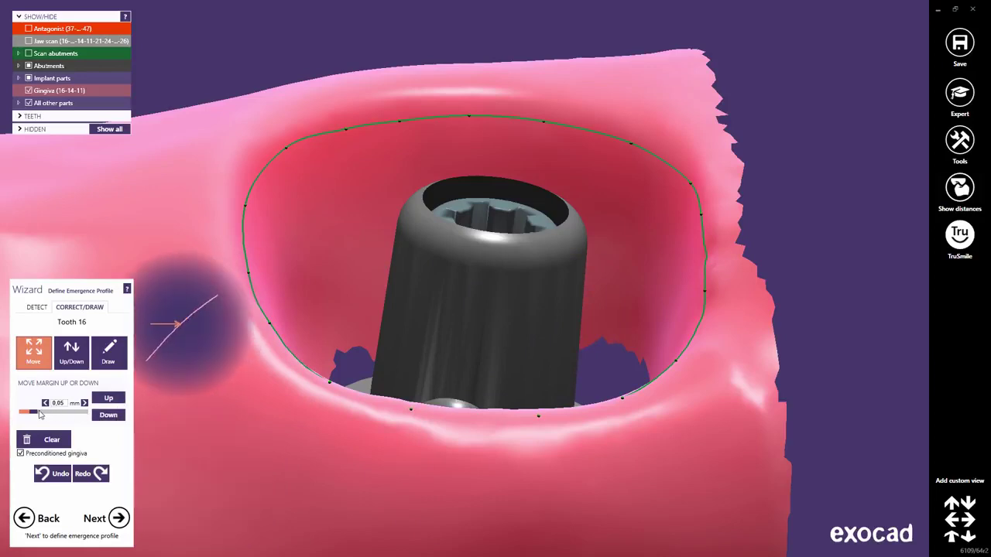
drag(61, 417, 85, 421)
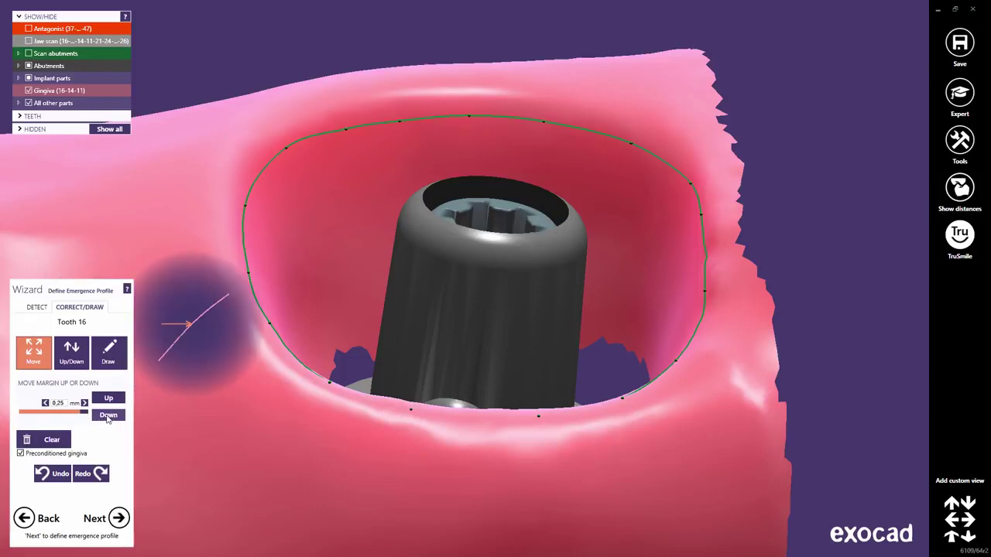
click(108, 416)
click(108, 416)
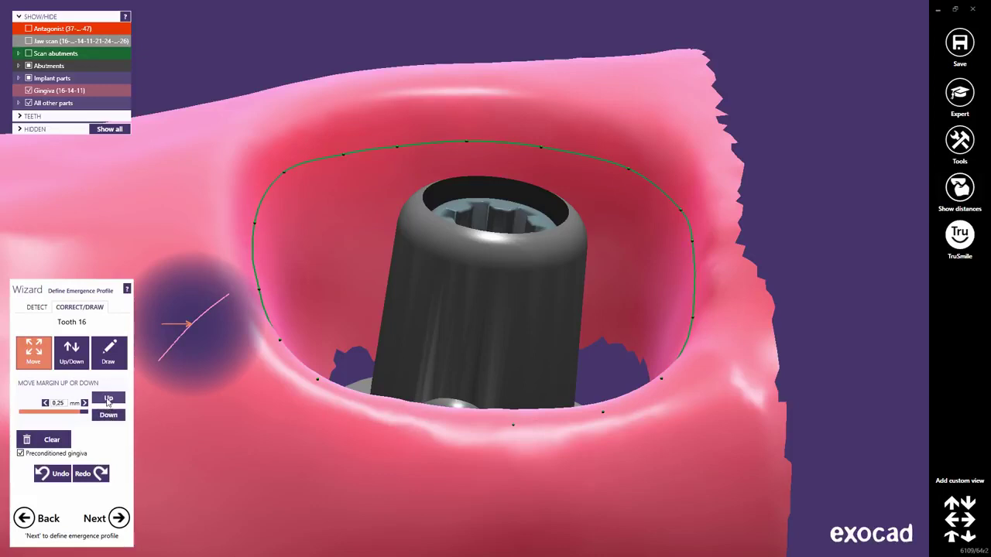
click(107, 400)
click(108, 400)
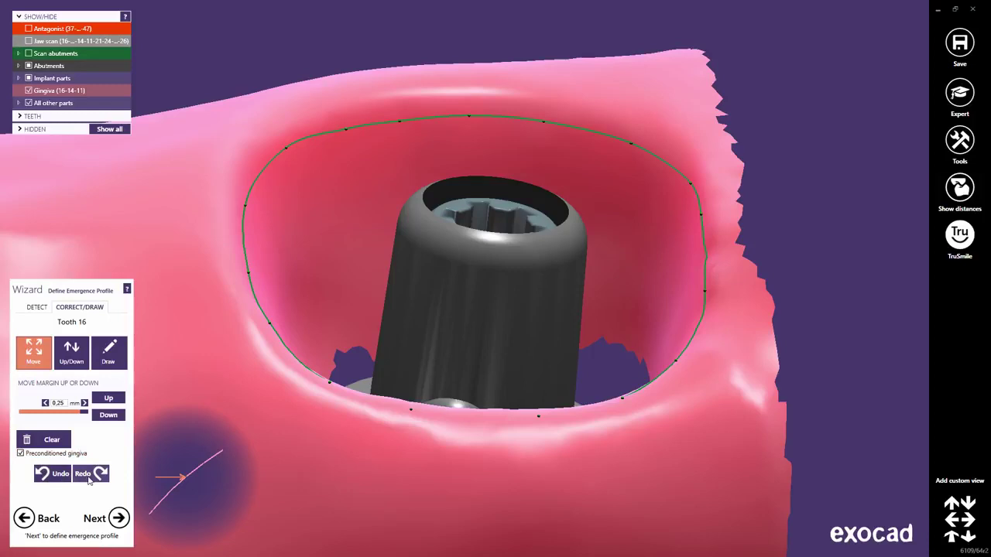
Accept tooth 16's margin and detect tooth 14's emergence profile margin from four points around its socket rim.
click(118, 518)
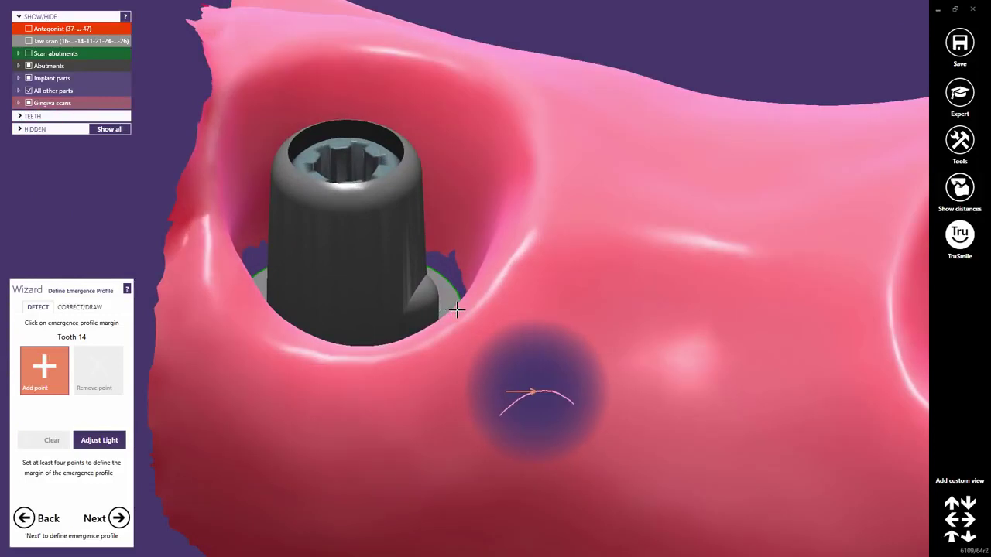
click(456, 310)
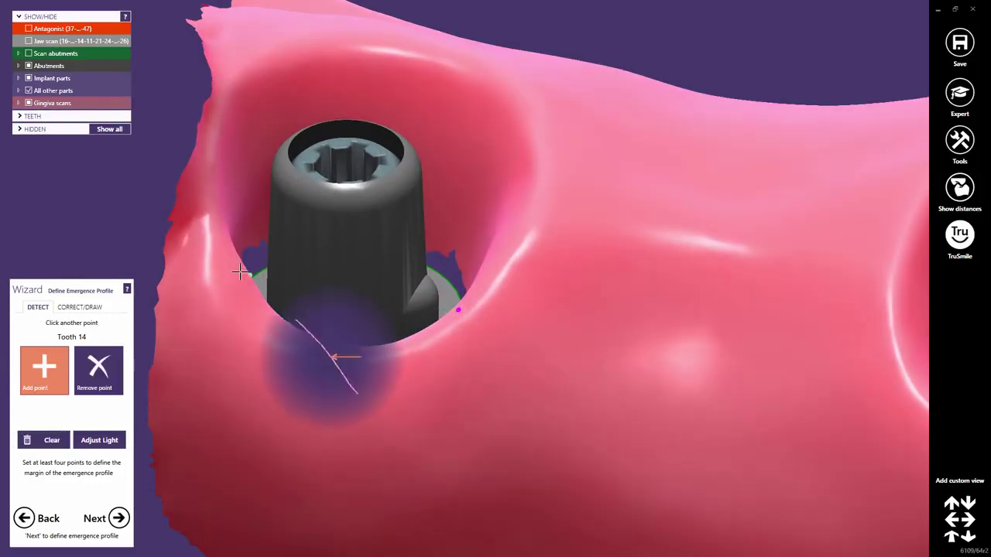
click(239, 267)
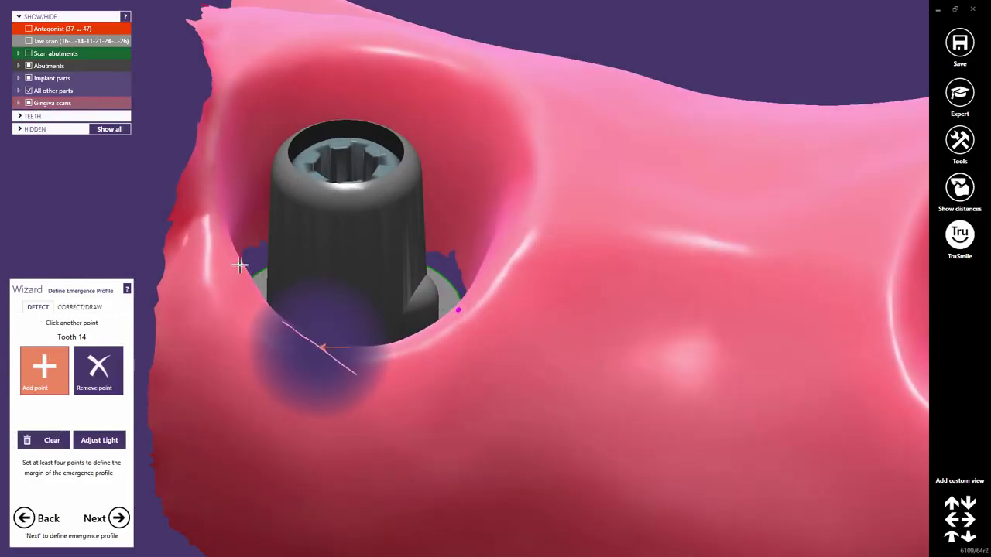
click(270, 76)
click(517, 107)
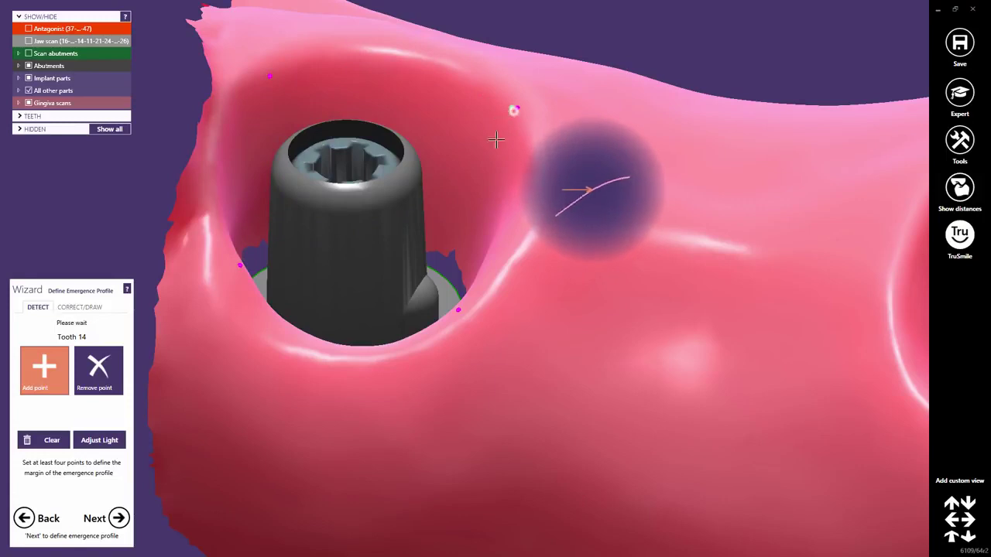
right_drag(501, 333, 494, 341)
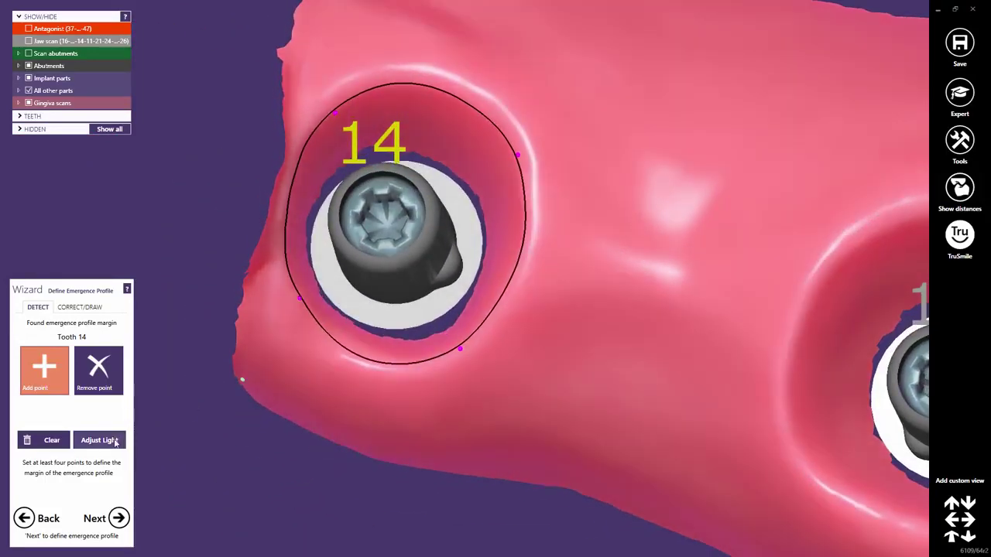
Adjust the light and inspect tooth 14's detected margin on the gingiva.
click(114, 442)
right_drag(466, 390, 442, 386)
scroll(443, 386, down, 5)
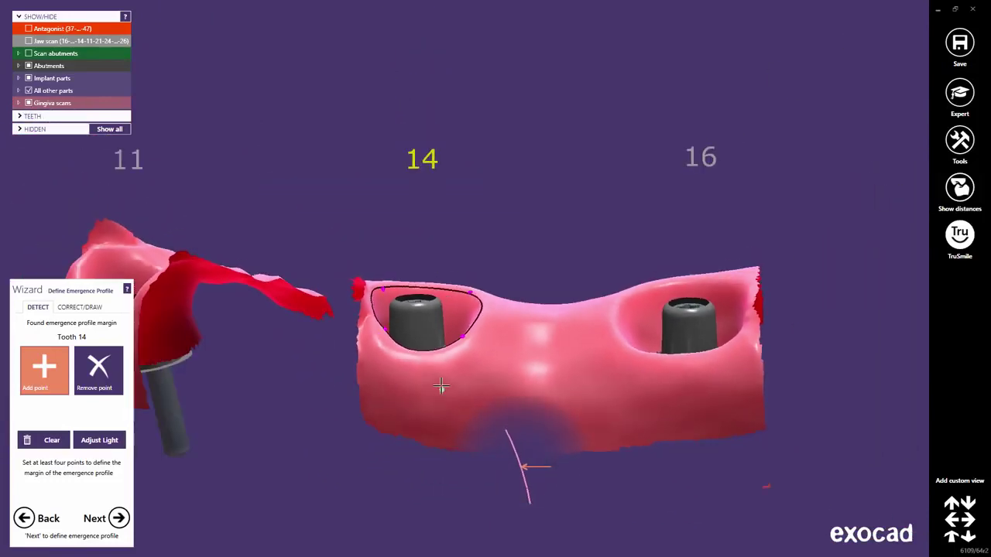
Continue to tooth 11 and detect its emergence profile margin from four points around the socket rim.
click(121, 518)
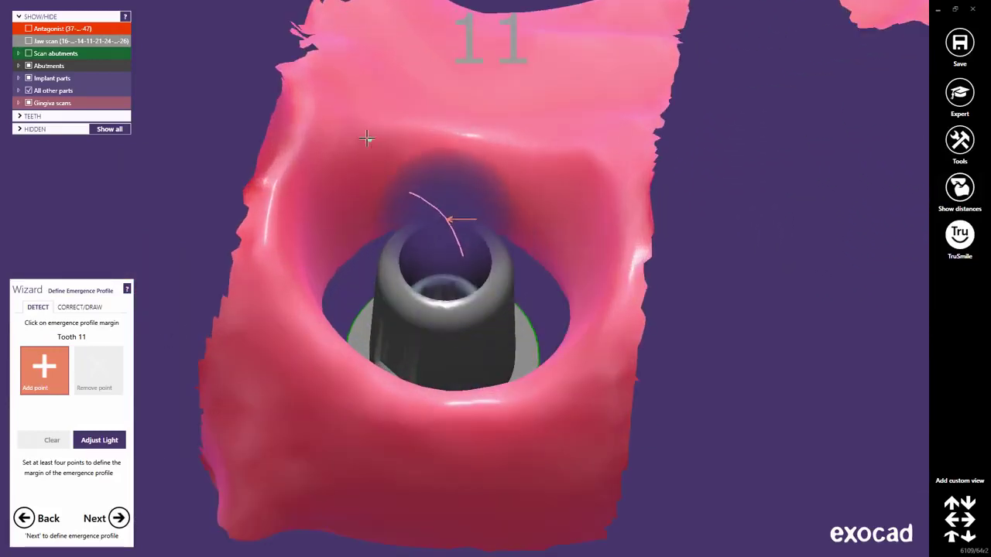
click(367, 139)
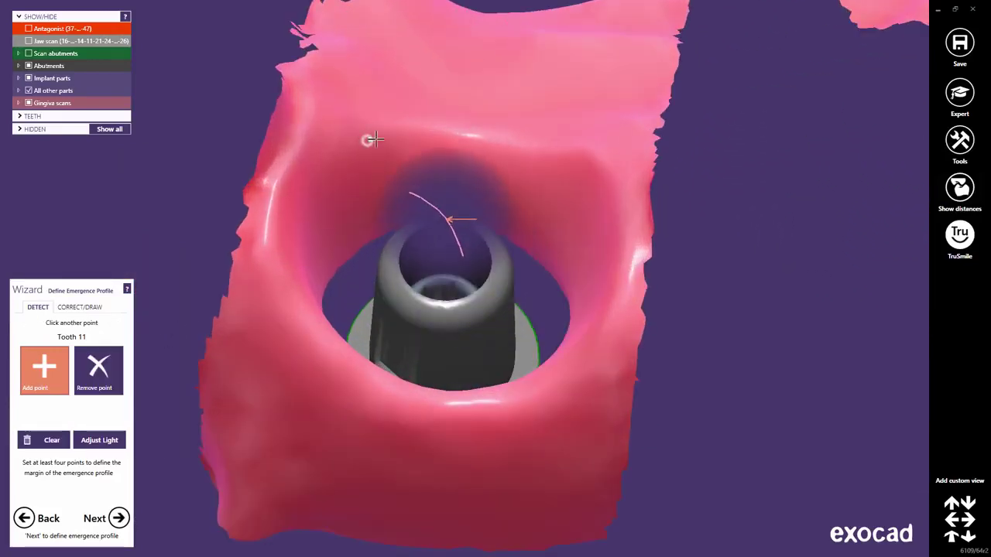
click(561, 160)
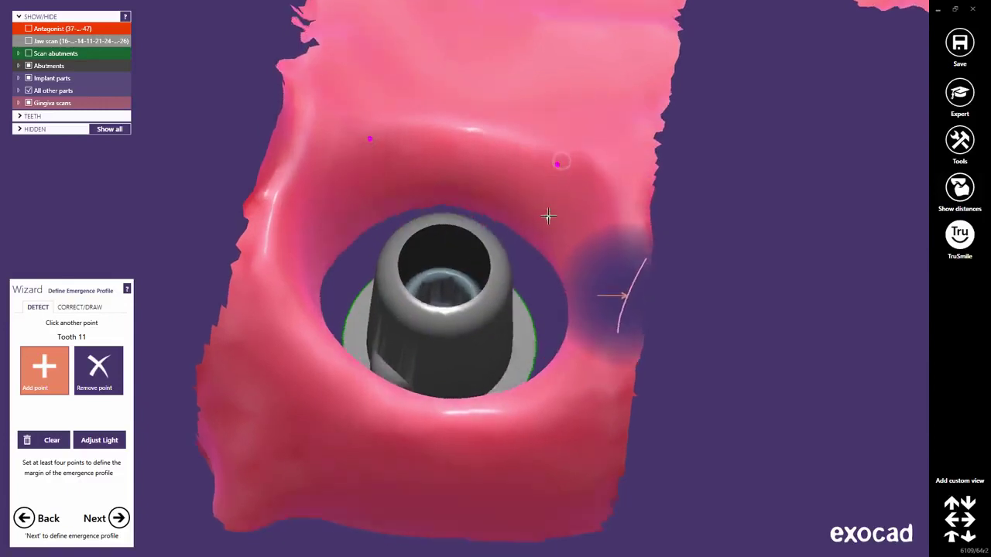
click(565, 399)
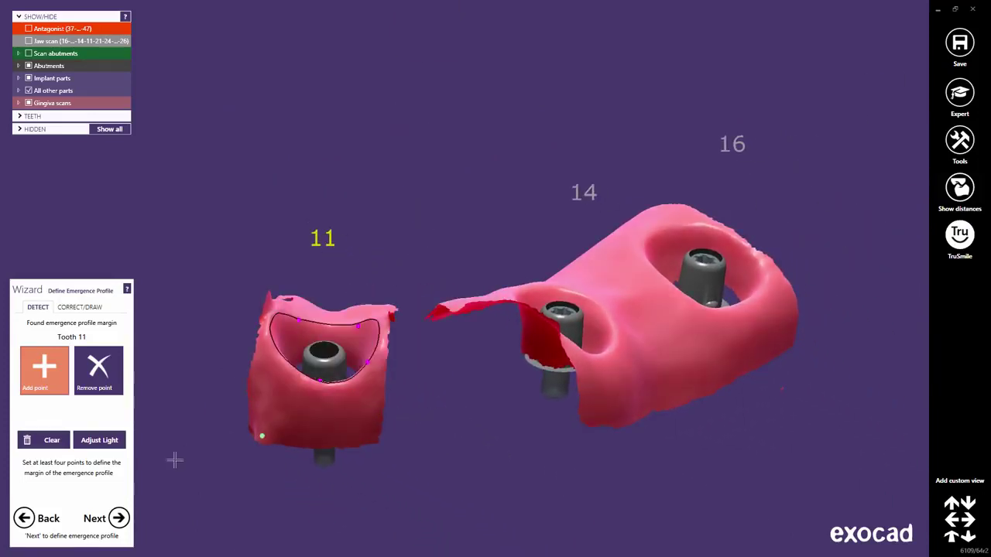
Accept tooth 11's margin and skip copying or mirroring a tooth to reach tooth placement.
click(120, 519)
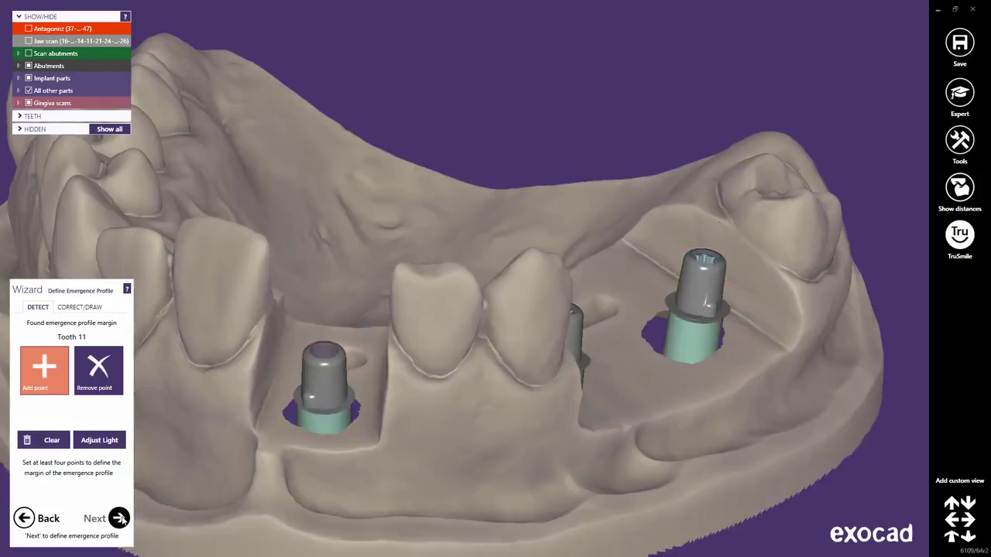
click(120, 519)
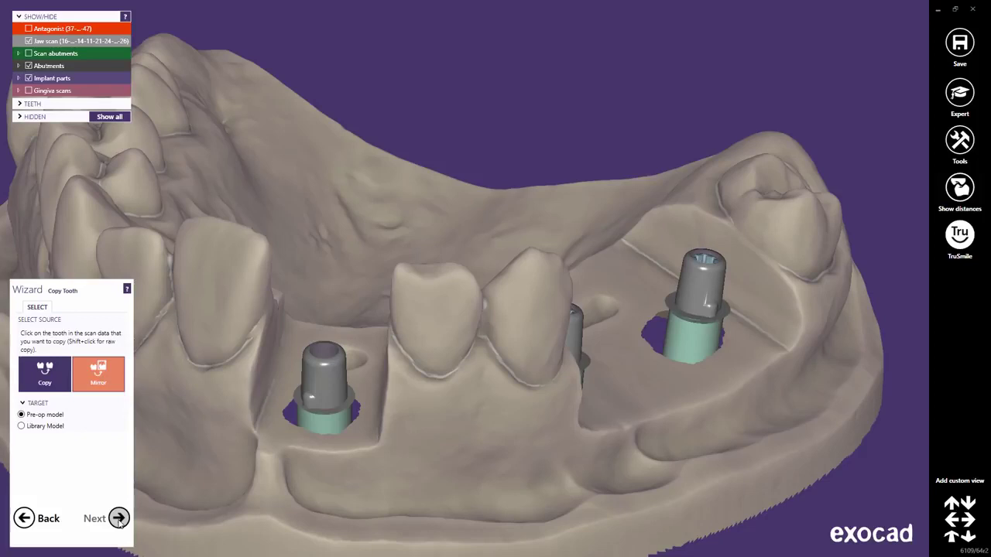
click(118, 519)
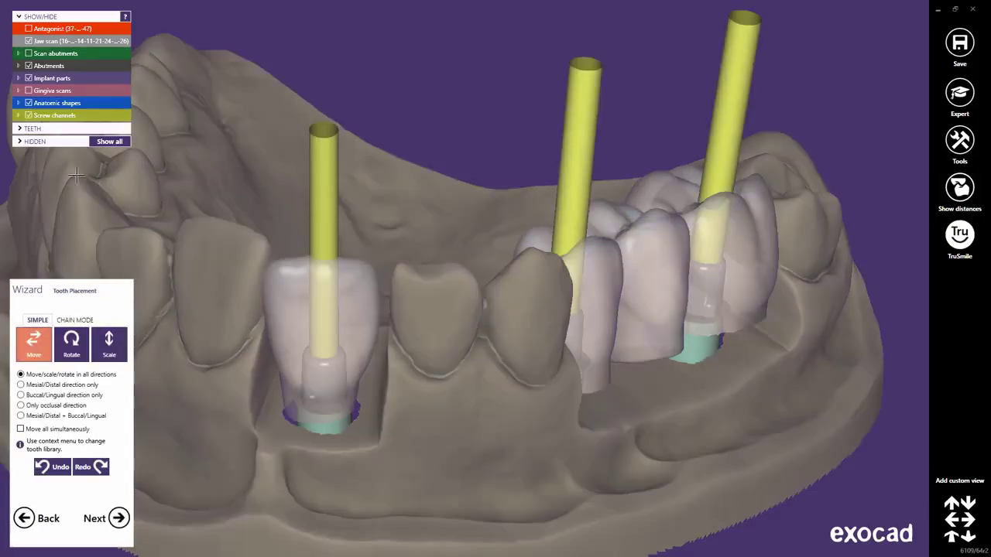
Hide the screw channels, show the gingiva scans, and make the anatomic shapes fully opaque.
click(29, 114)
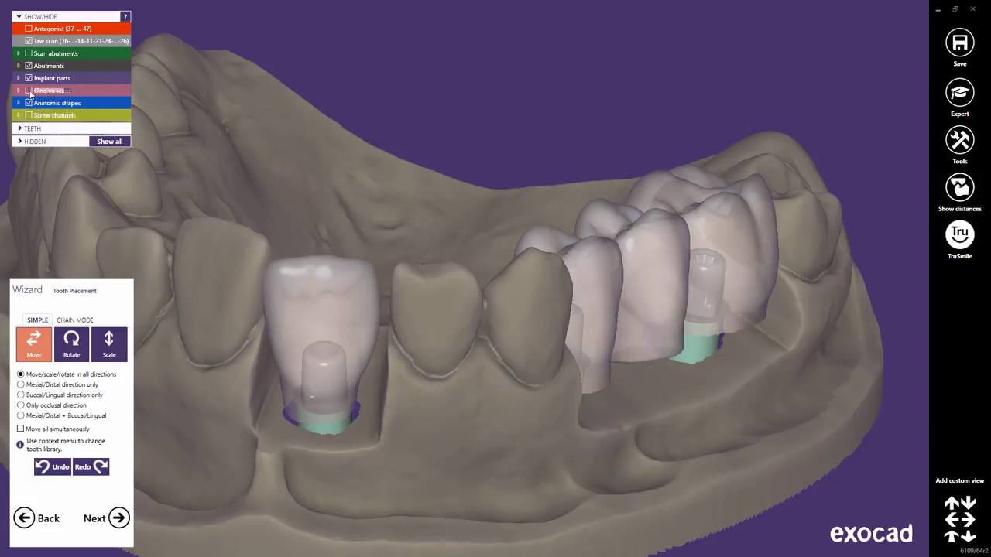
click(28, 90)
middle_click(631, 395)
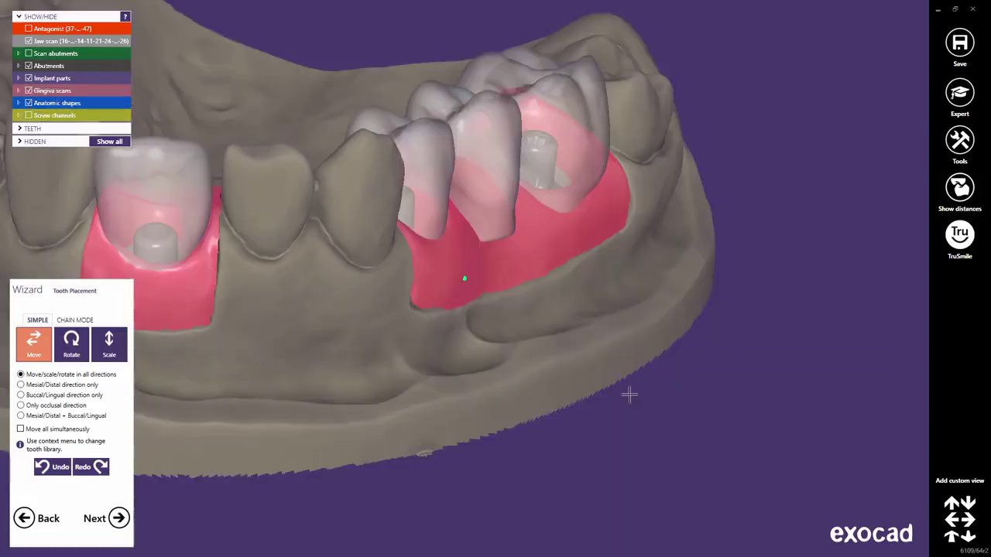
mouse_move(506, 369)
right_down()
mouse_move(493, 329)
mouse_move(507, 366)
right_up()
middle_drag(514, 365, 455, 432)
scroll(495, 374, up, 3)
scroll(496, 357, up, 2)
right_drag(496, 349, 485, 422)
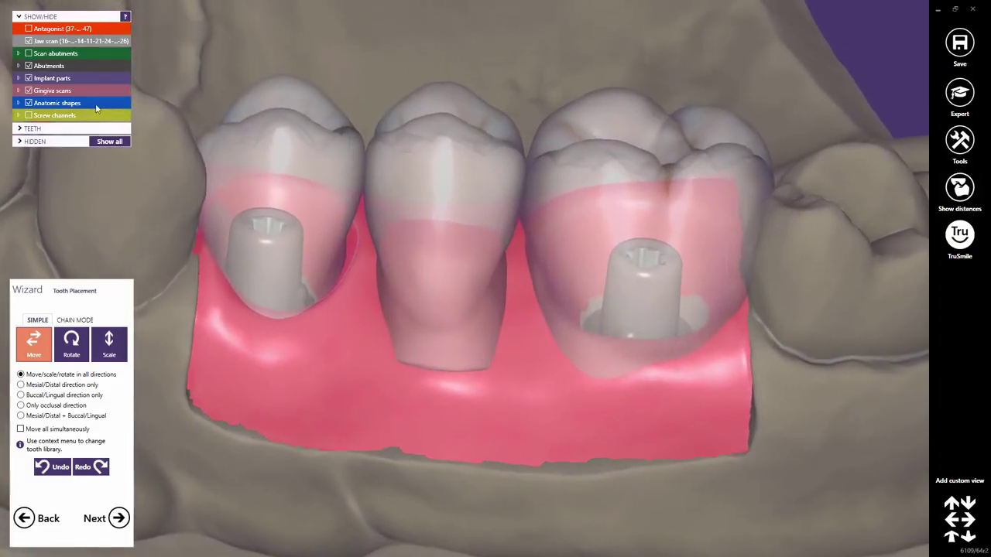
click(61, 106)
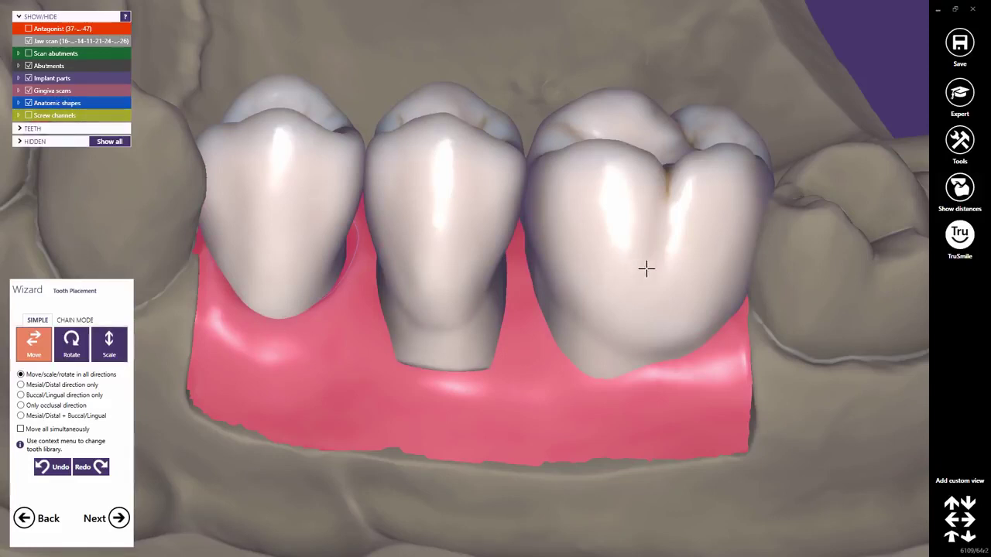
Move tooth 16 slightly toward tooth 15 and turn on the color-coded distance display.
drag(658, 269, 646, 266)
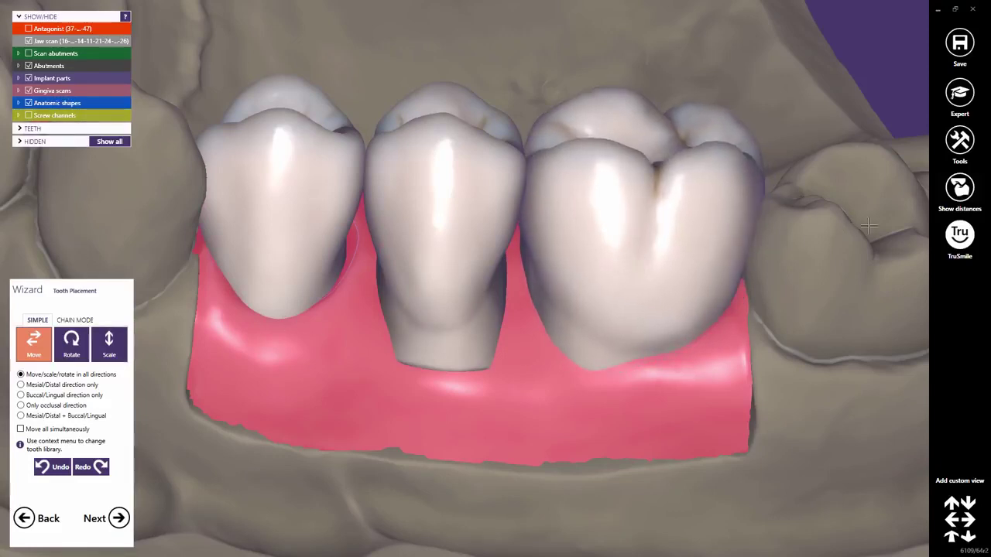
click(960, 190)
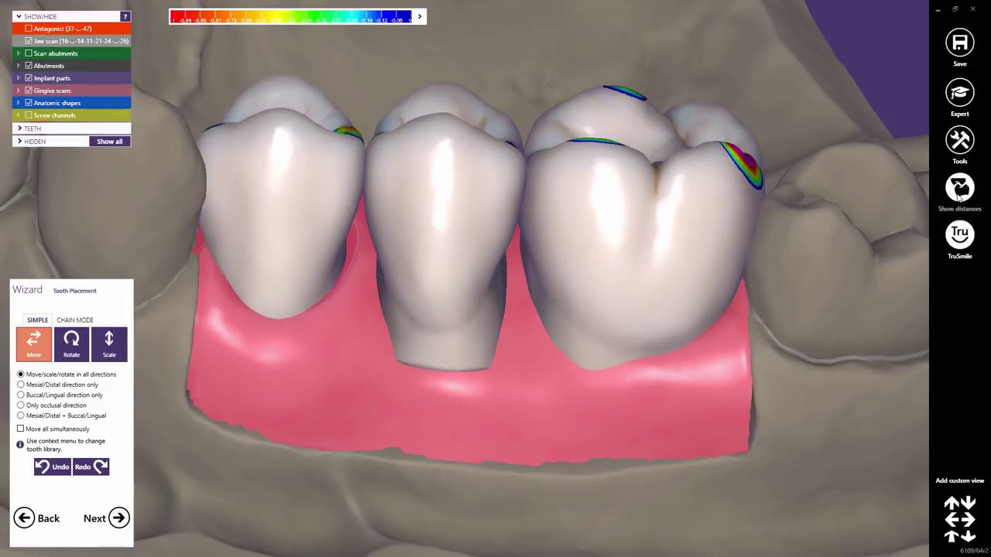
middle_click(454, 243)
scroll(455, 242, down, 5)
right_drag(454, 242, 451, 238)
Fine-tune the positions of the posterior anatomic teeth from the occlusal side to reduce tooth 16's contact areas.
drag(367, 208, 437, 207)
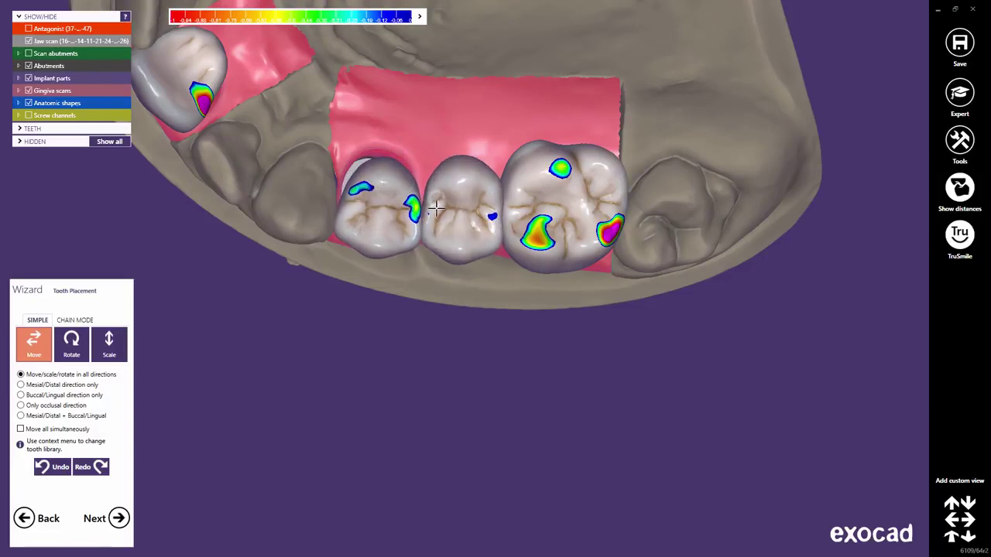
drag(622, 211, 579, 210)
drag(490, 205, 487, 210)
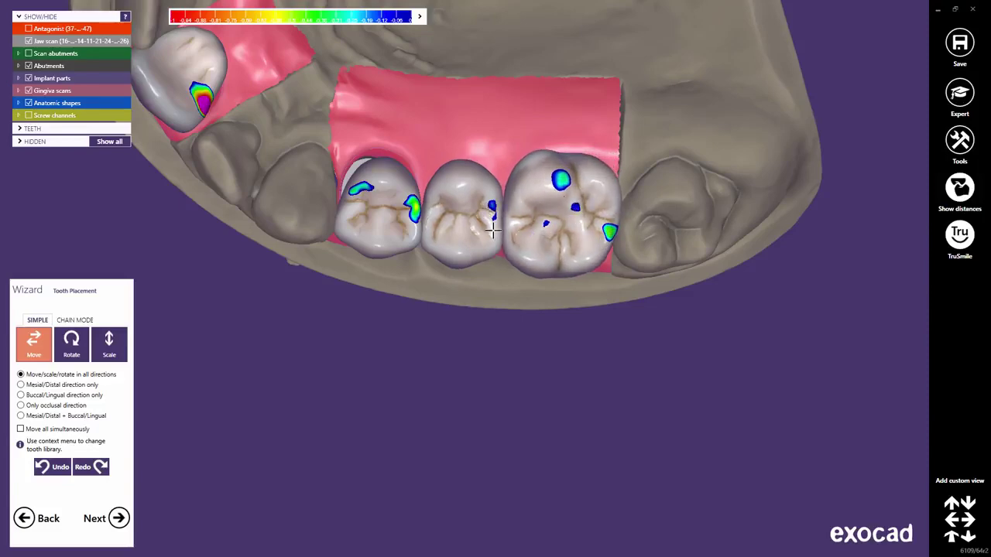
Show the antagonist and slightly reposition teeth 15, 14 and 16 against it from the buccal side.
right_drag(505, 245, 462, 248)
scroll(491, 246, up, 3)
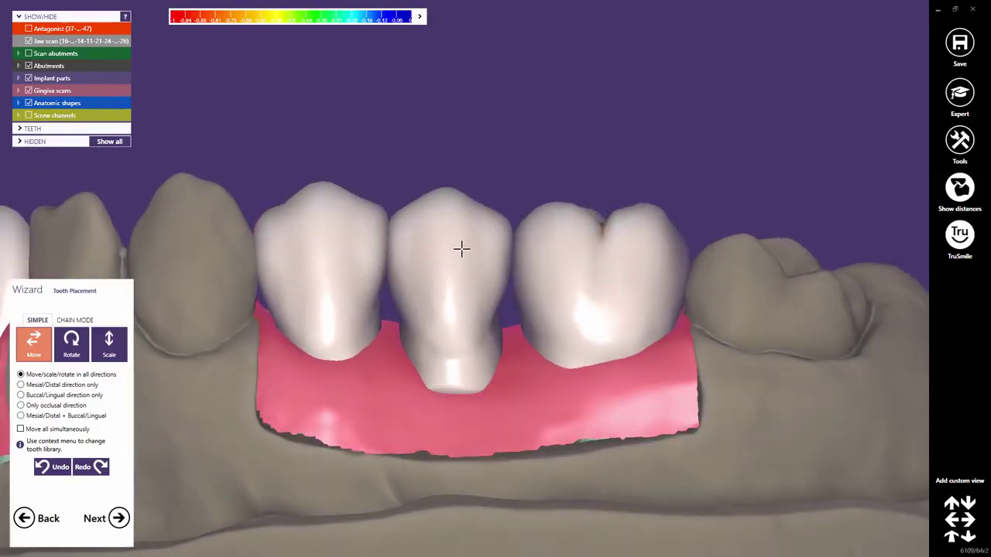
click(29, 29)
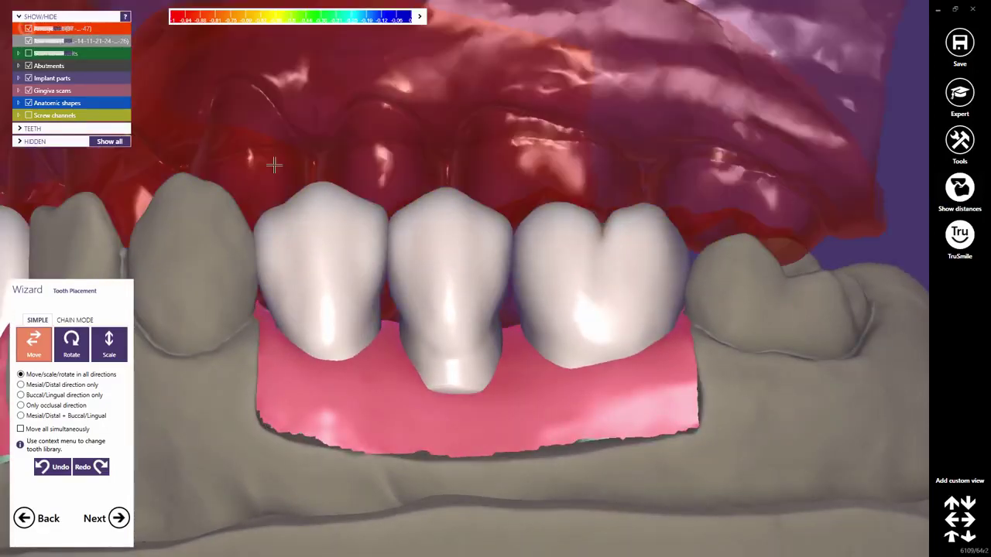
right_drag(426, 231, 480, 189)
drag(476, 252, 476, 247)
drag(370, 255, 368, 254)
drag(547, 286, 558, 277)
Hide the antagonist and move tooth 11 up, aligning its incisal edge with the neighboring central incisor and centering it in the gap.
right_drag(559, 279, 522, 286)
scroll(524, 286, down, 3)
scroll(523, 287, down, 2)
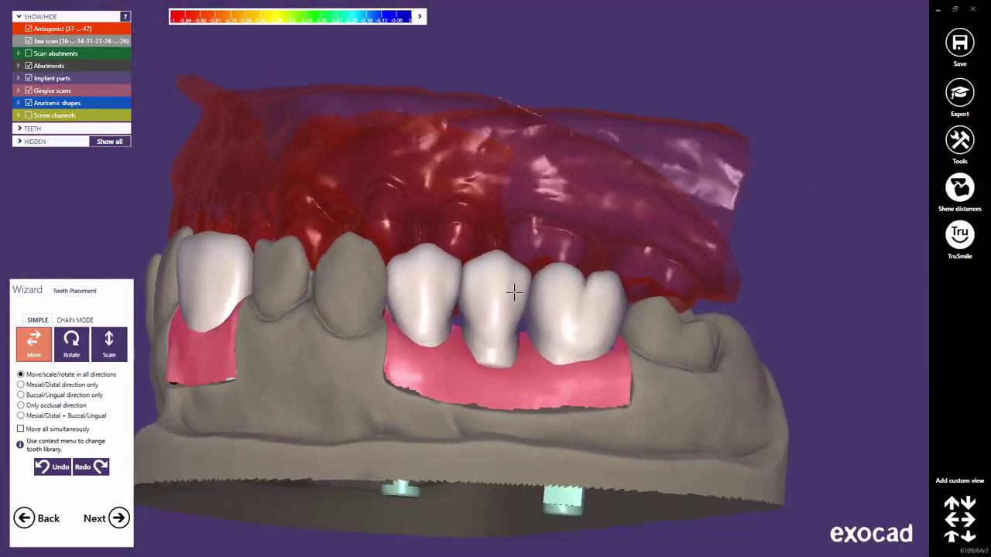
middle_click(228, 284)
right_drag(373, 297, 404, 294)
scroll(404, 290, up, 2)
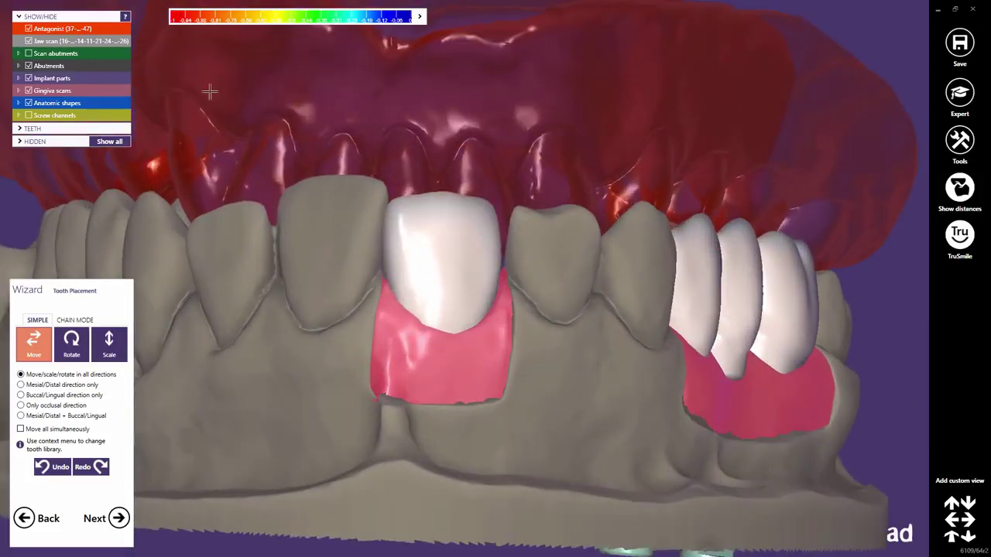
click(30, 28)
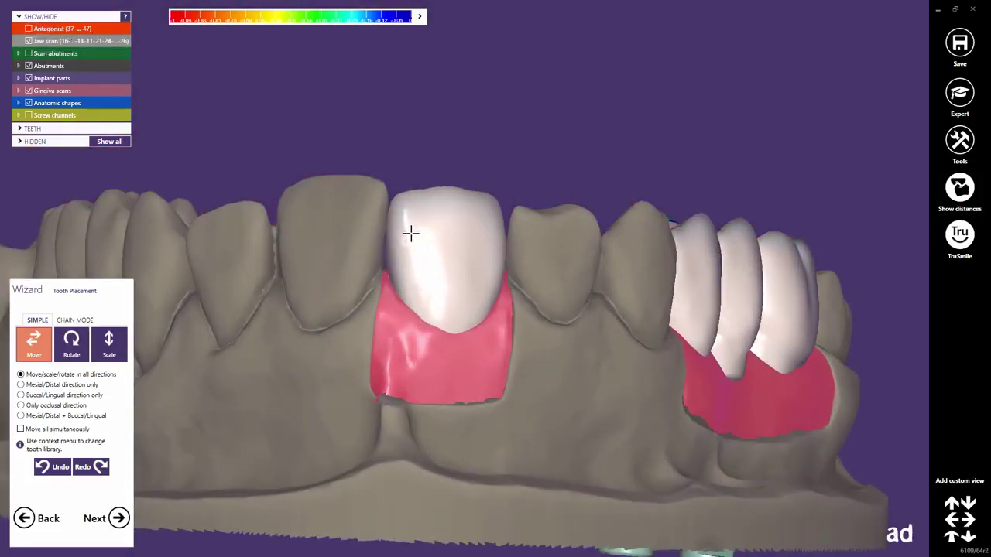
drag(411, 233, 414, 221)
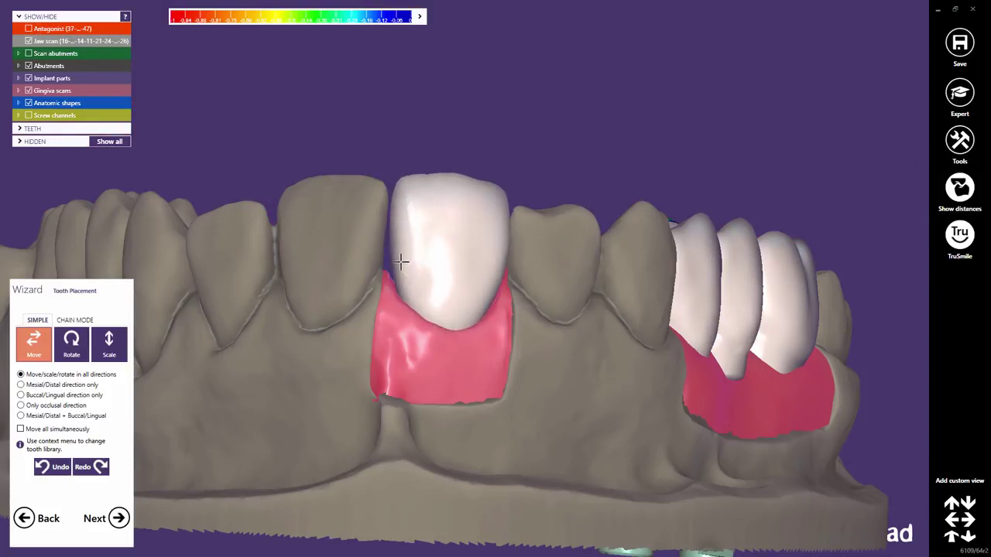
drag(485, 264, 481, 266)
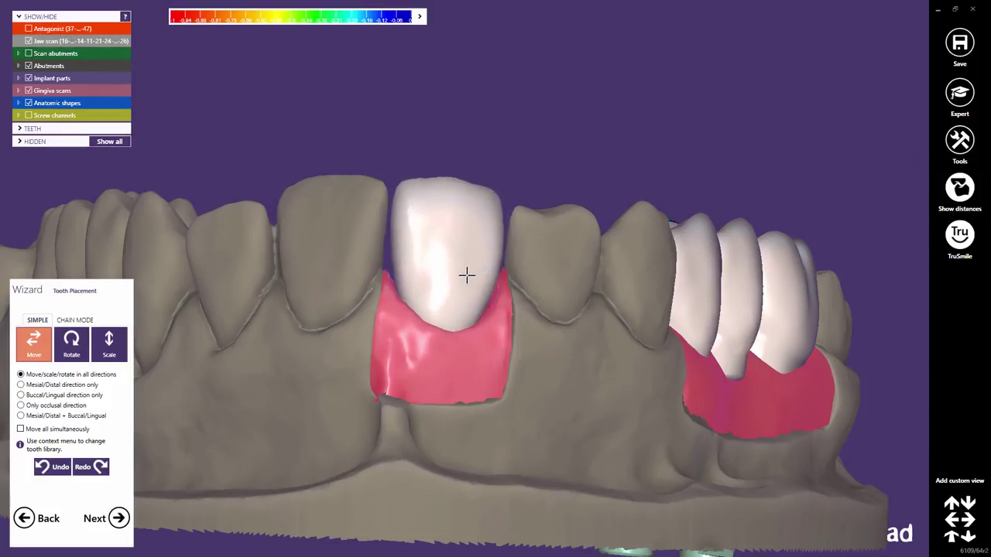
Move tooth 11 toward the labial side to relieve its lingual contacts, and refine its position from the front.
right_drag(467, 275, 468, 270)
scroll(465, 238, up, 2)
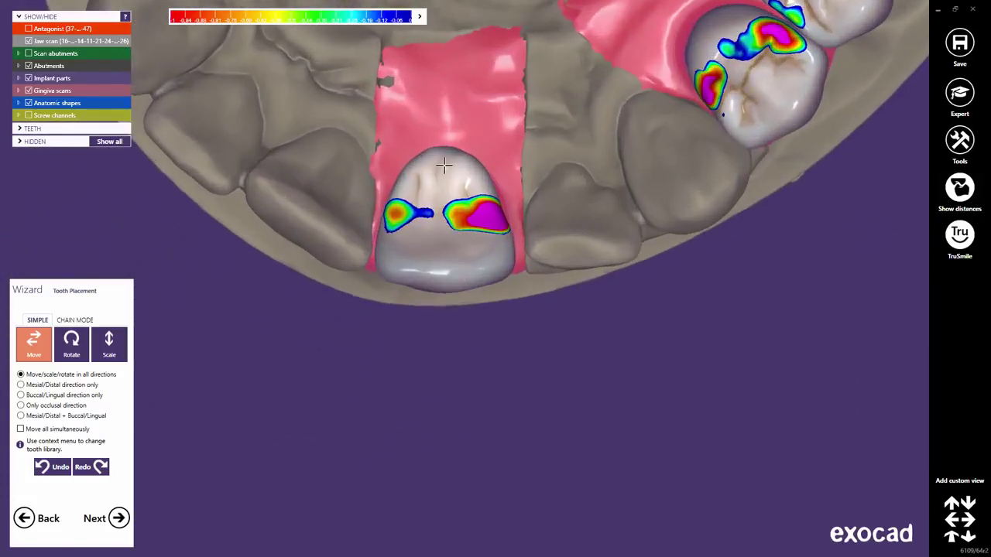
drag(443, 164, 446, 175)
right_drag(445, 207, 443, 208)
drag(436, 215, 447, 239)
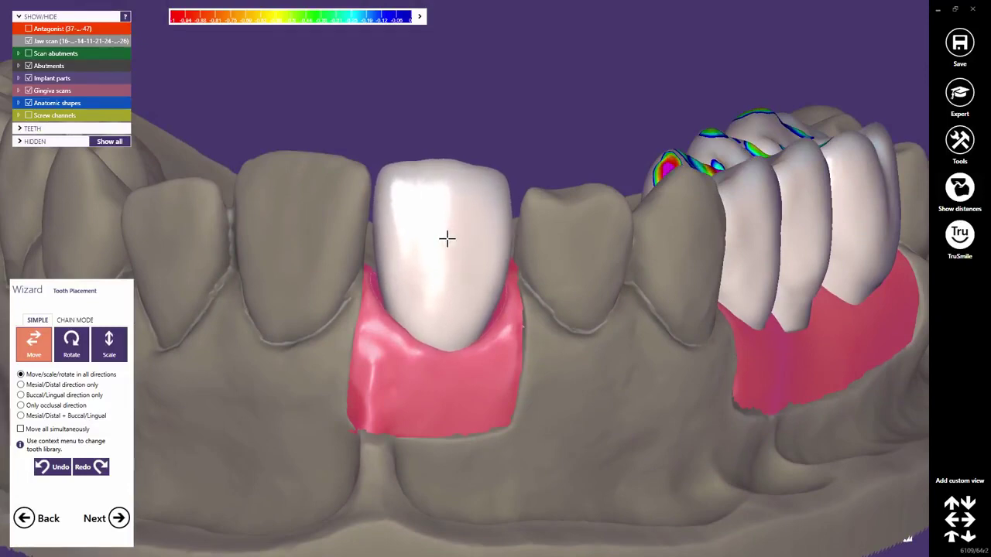
Show the antagonist again to check the tooth setup, and accept the placement to generate the abutment bottoms.
scroll(460, 238, down, 2)
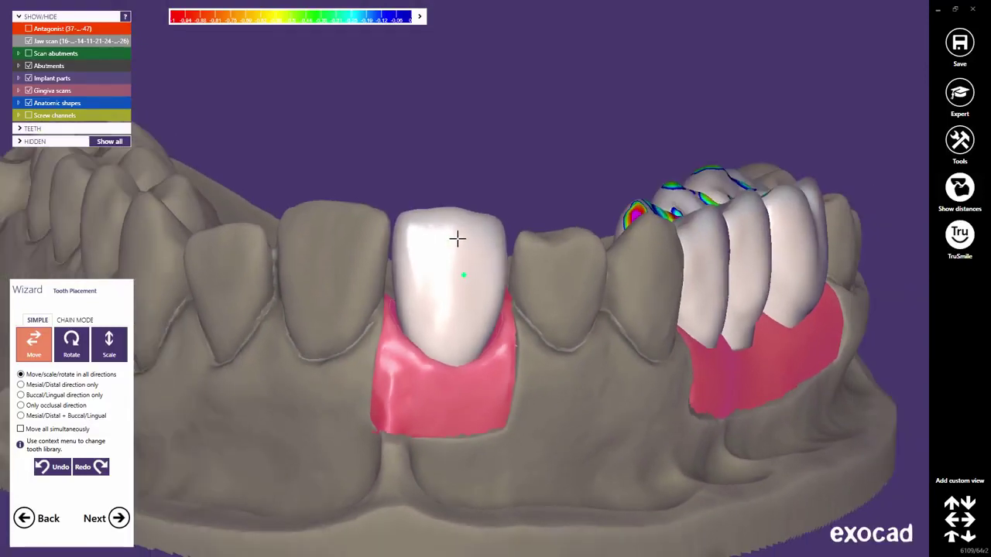
right_drag(458, 239, 457, 237)
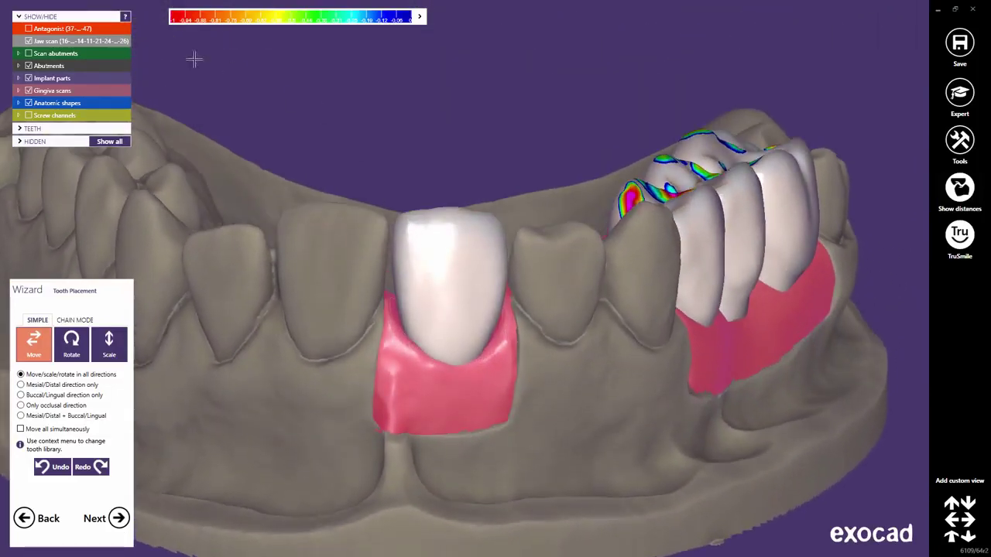
click(29, 28)
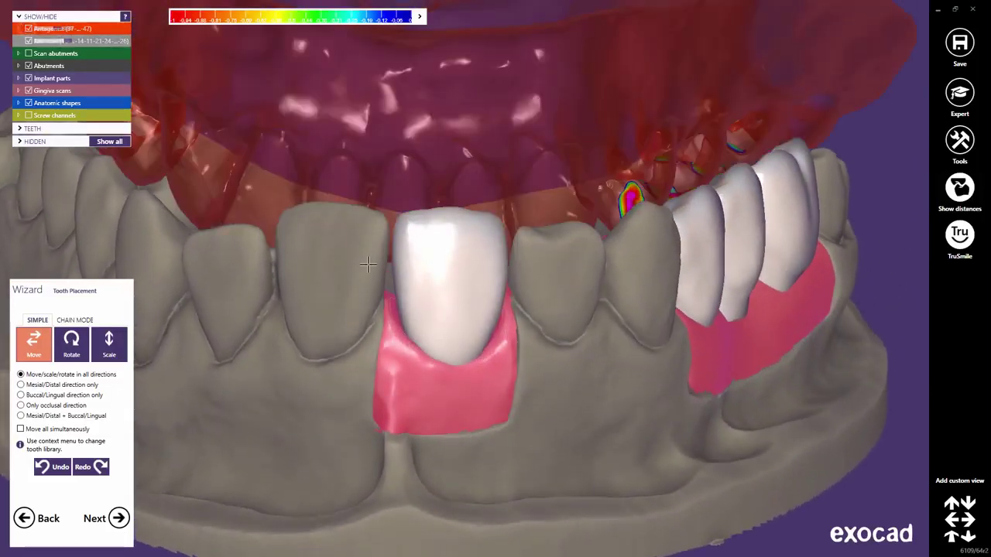
scroll(492, 373, down, 5)
right_drag(493, 372, 494, 371)
middle_drag(480, 398, 527, 370)
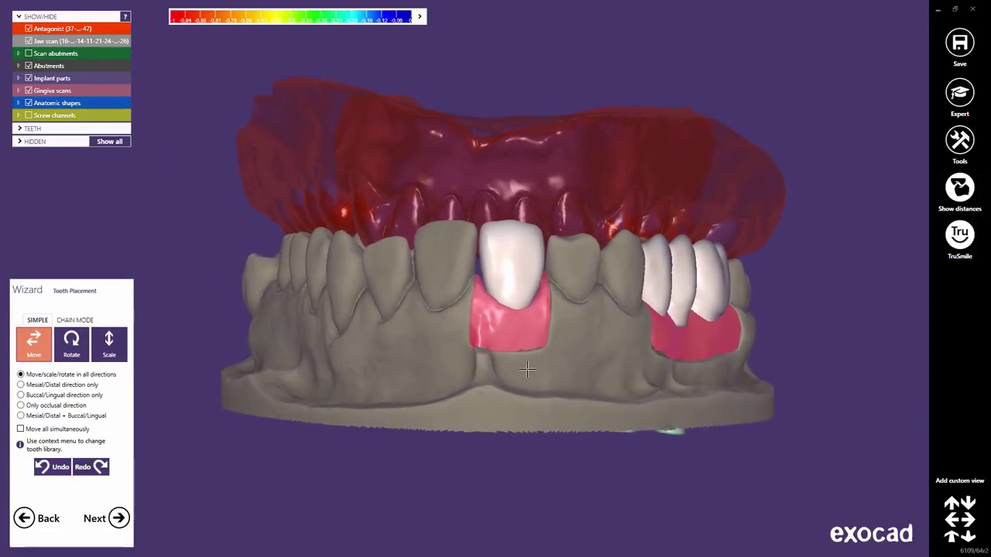
click(120, 519)
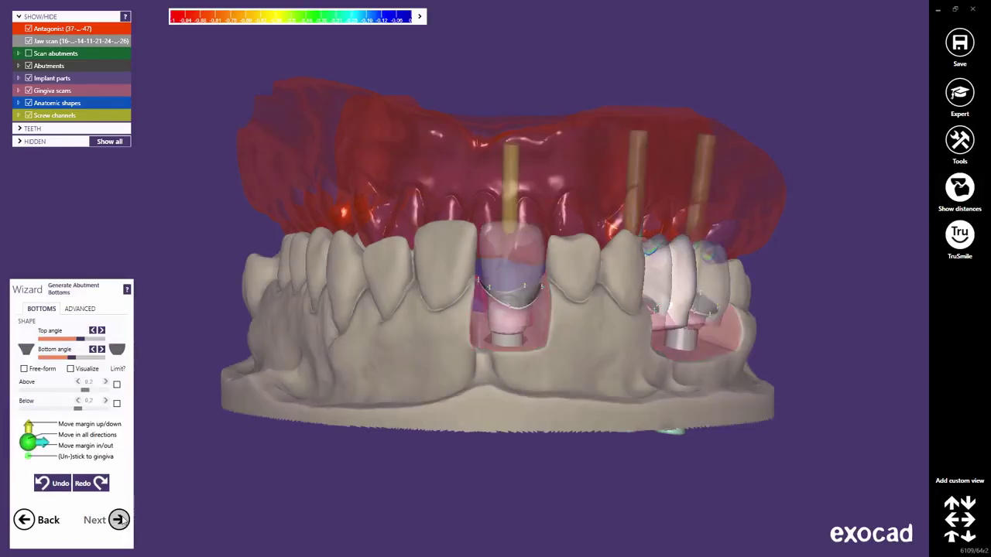
Hide the antagonist, screw channels, anatomic shapes and jaw scan, and turn off the distance display.
click(29, 29)
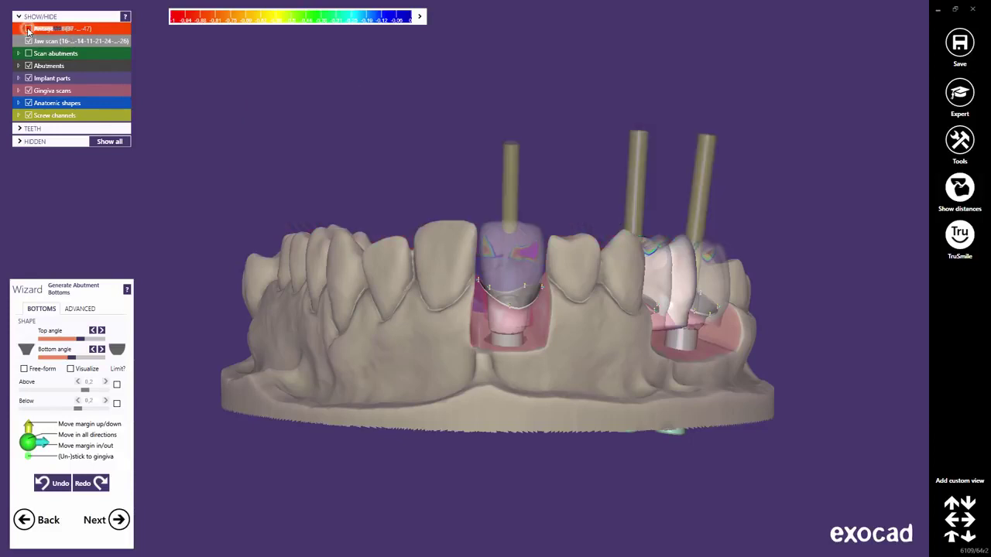
click(29, 115)
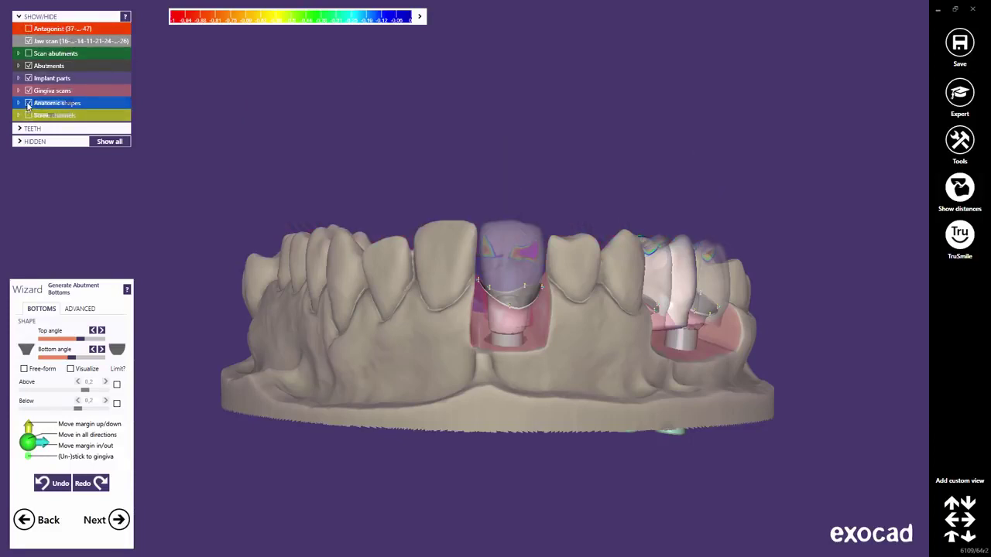
click(29, 103)
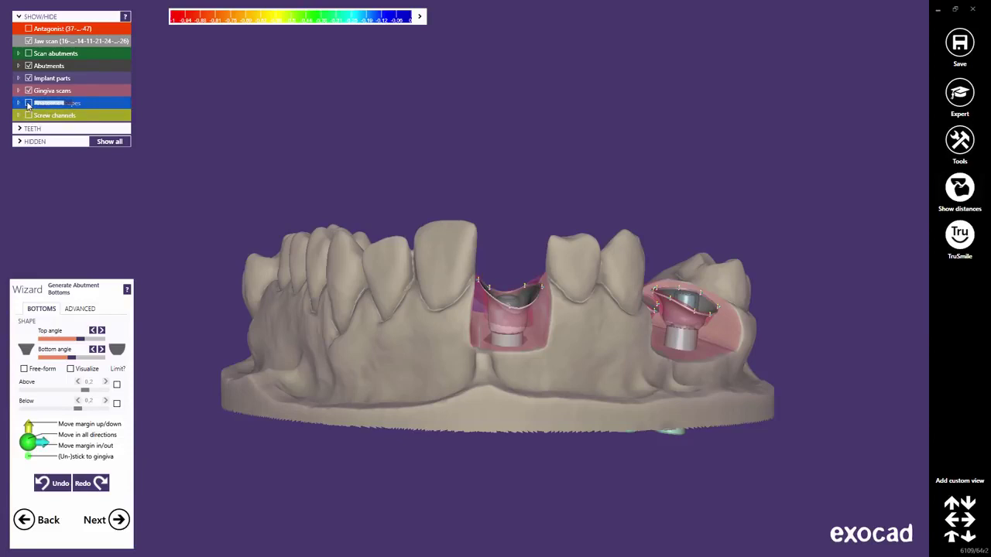
click(29, 41)
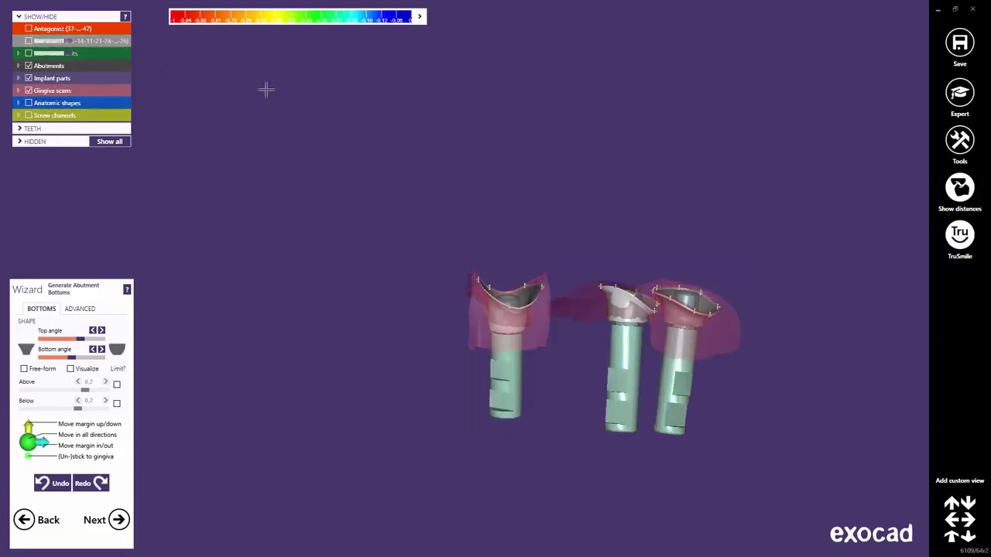
click(960, 187)
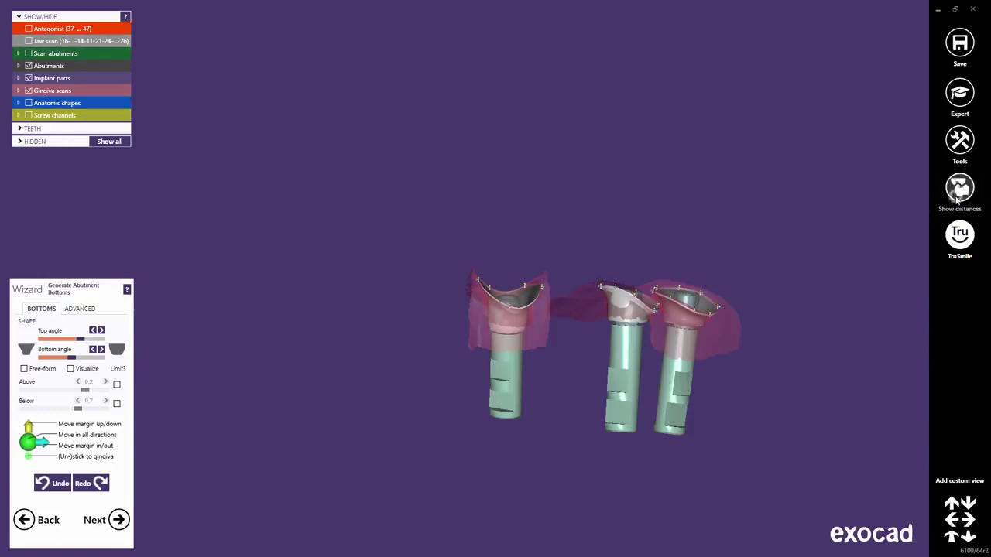
Increase the top angle and slightly increase the bottom angle of the three abutment bottoms.
middle_click(649, 324)
right_drag(554, 295, 525, 285)
scroll(421, 274, up, 5)
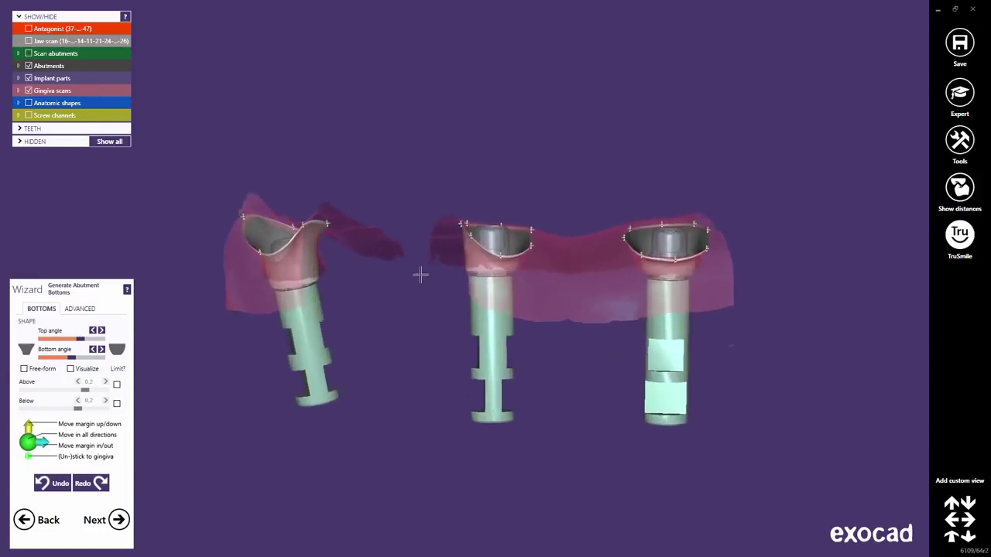
right_drag(438, 287, 433, 289)
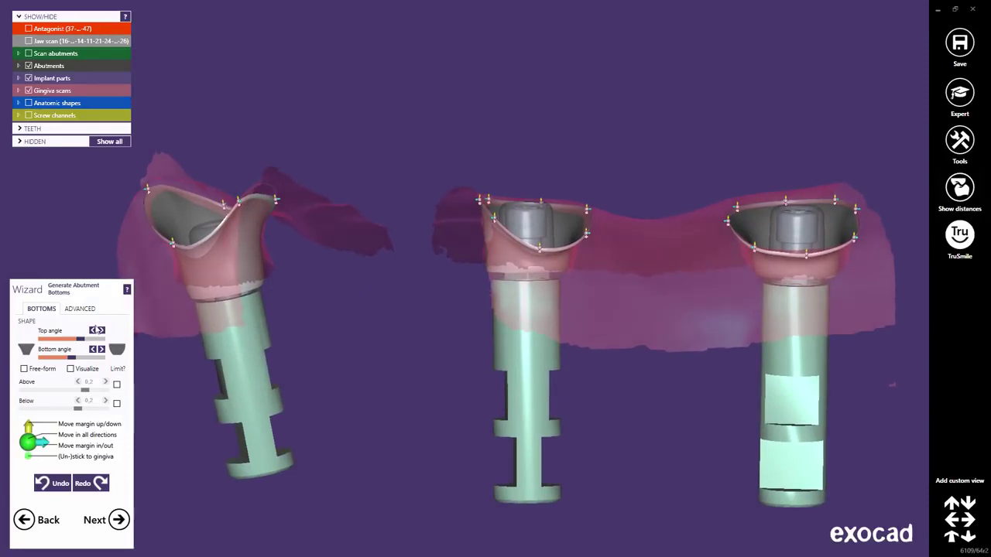
drag(83, 341, 78, 369)
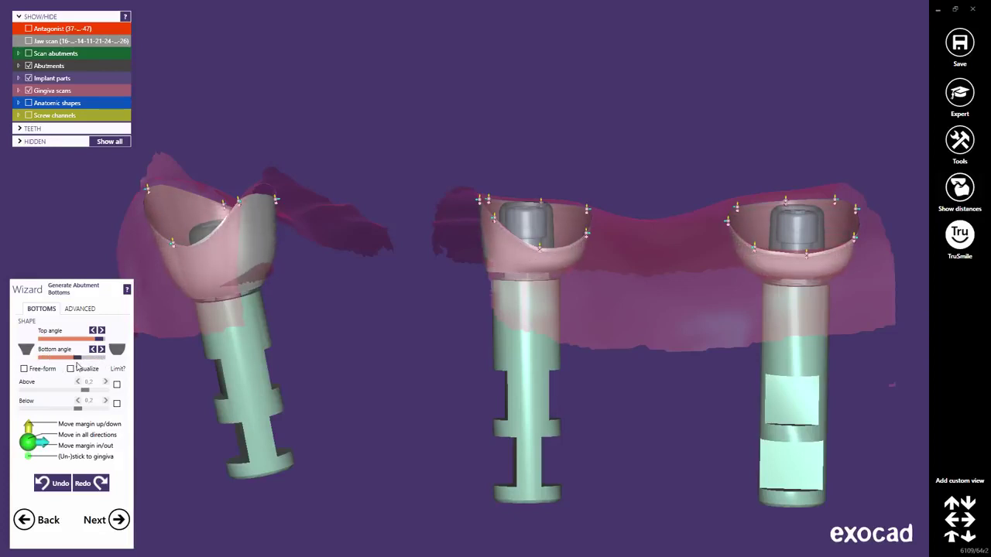
Compare the convex and concave bottom shape presets on all abutments, ending with the convex one.
click(117, 351)
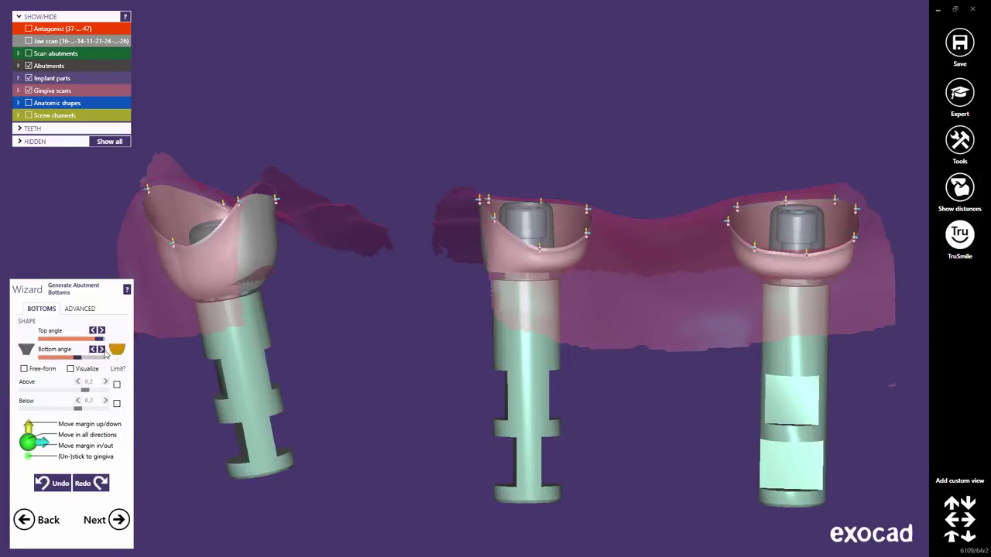
click(24, 353)
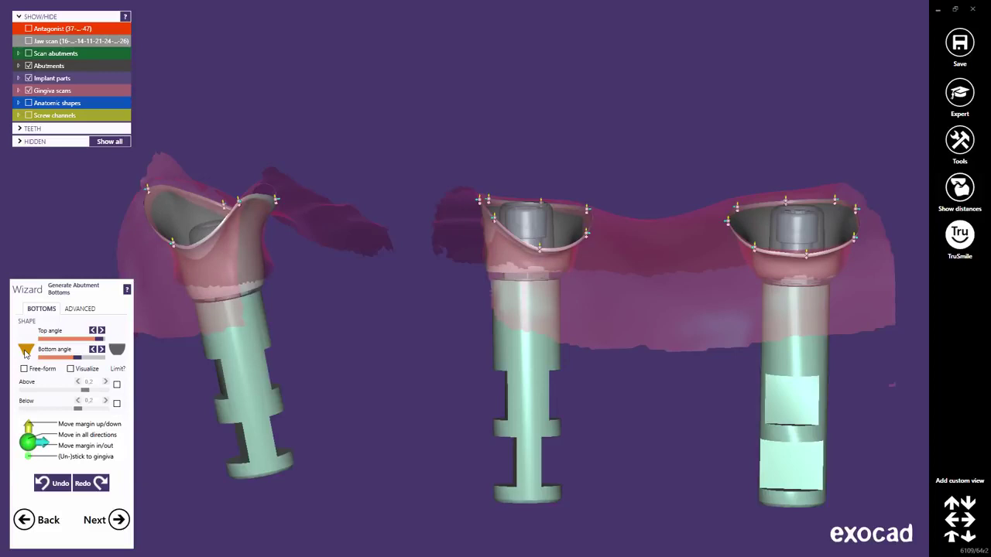
click(116, 351)
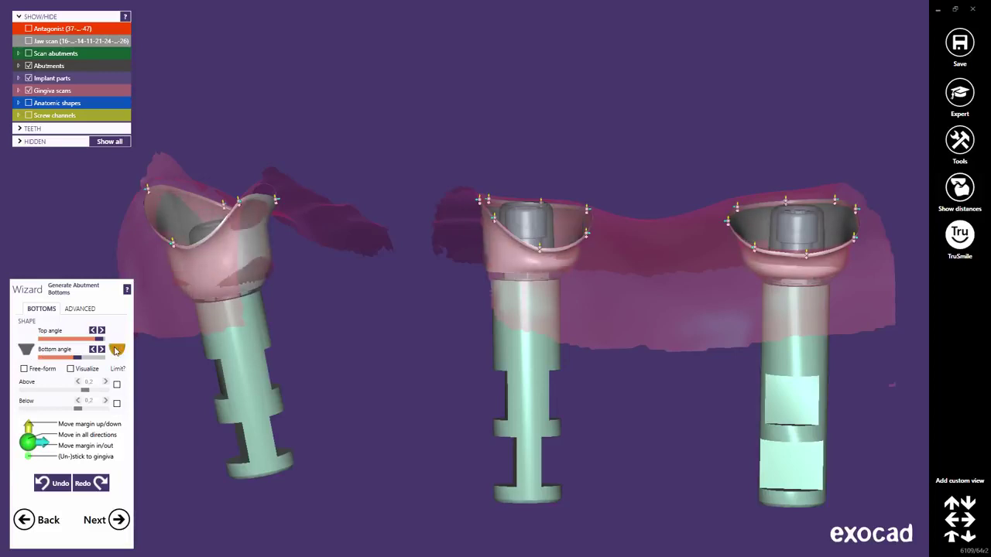
Enable free-forming and the gingiva distance visualization, and examine the tooth 11 abutment bottom from several sides.
click(24, 370)
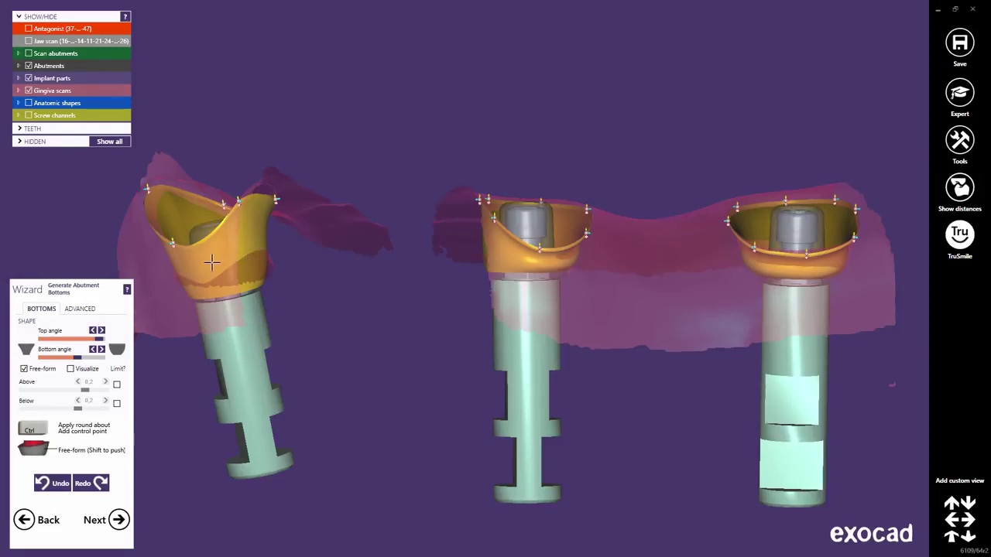
click(72, 369)
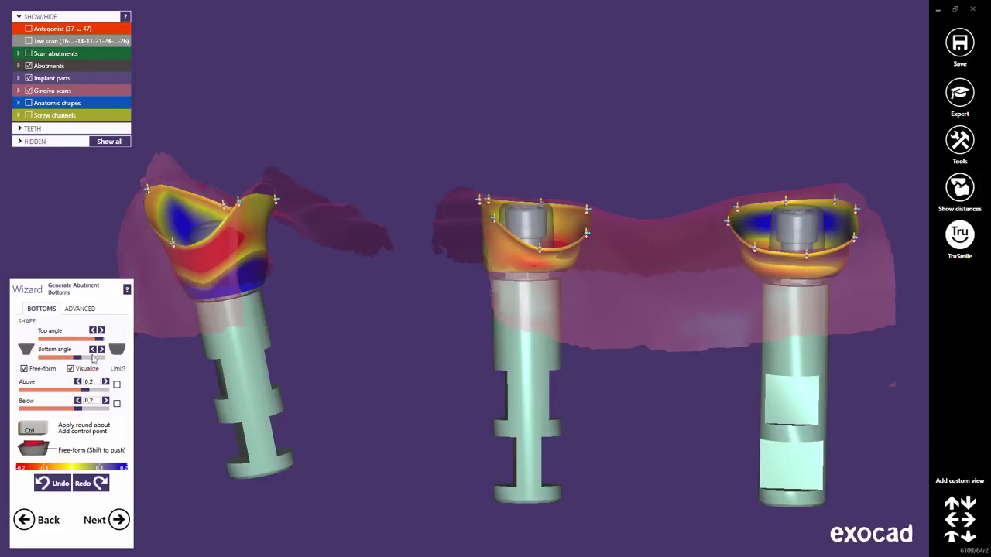
right_drag(250, 284, 238, 283)
middle_drag(238, 283, 497, 305)
scroll(497, 305, up, 5)
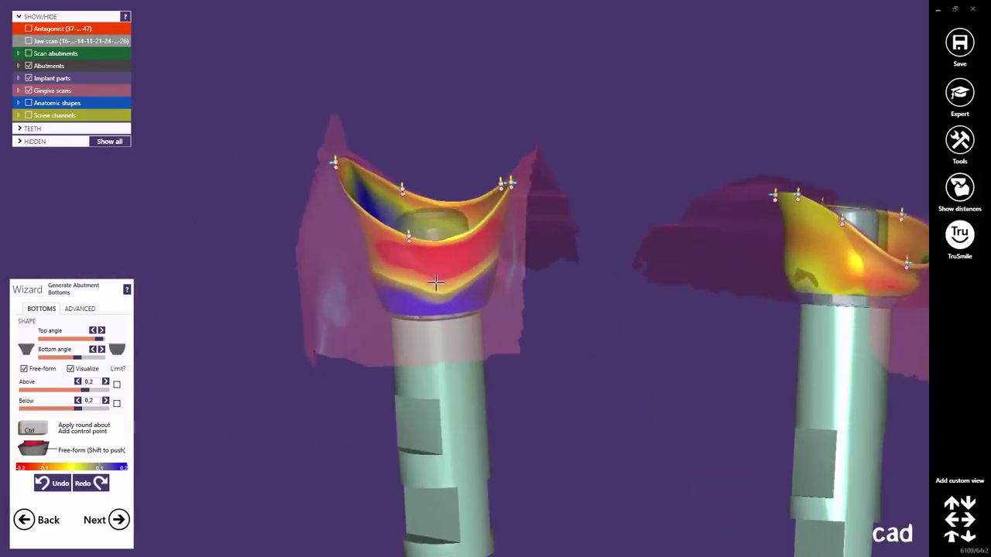
scroll(430, 280, up, 5)
right_drag(430, 280, 454, 271)
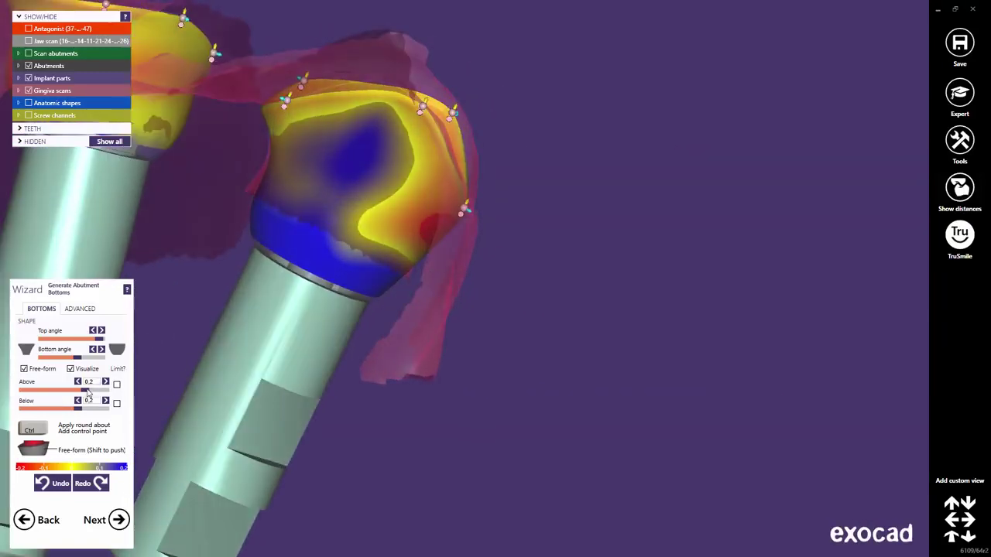
Narrow the visualized range to 0.042 above and 0.108 below, and switch off the visualization and free-forming.
drag(86, 392, 54, 410)
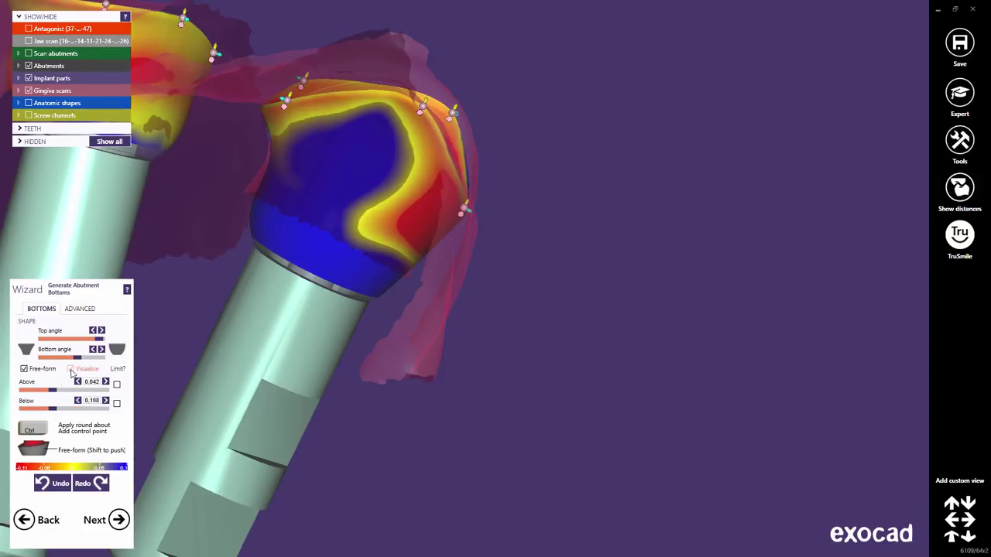
click(72, 372)
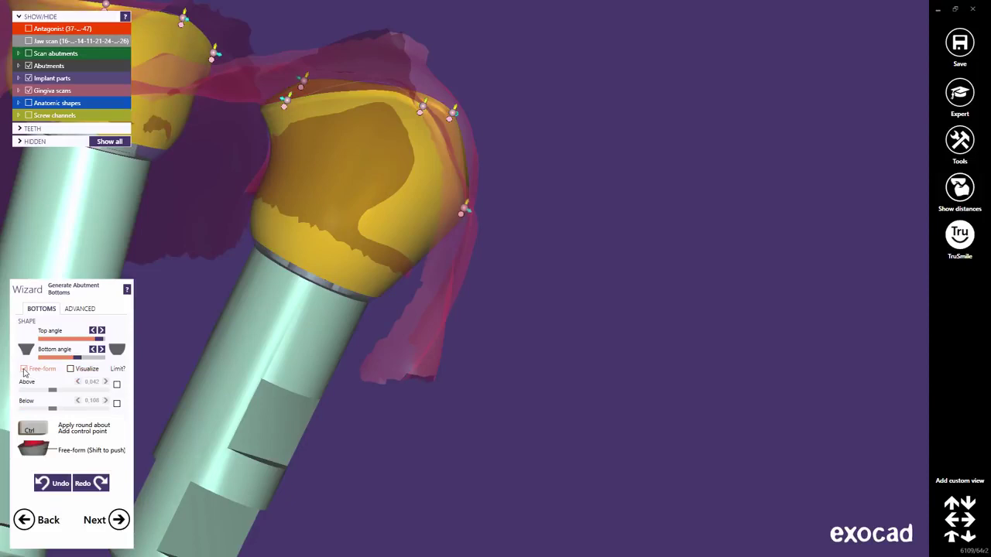
click(24, 370)
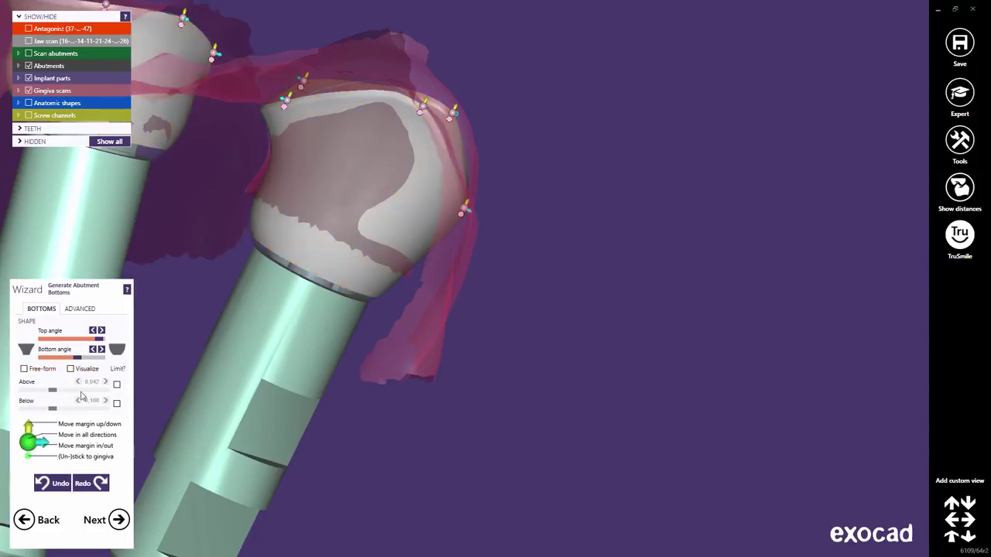
Limit the abutment bottoms relative to the gingiva, setting both the above and below limits to 0.1.
click(116, 385)
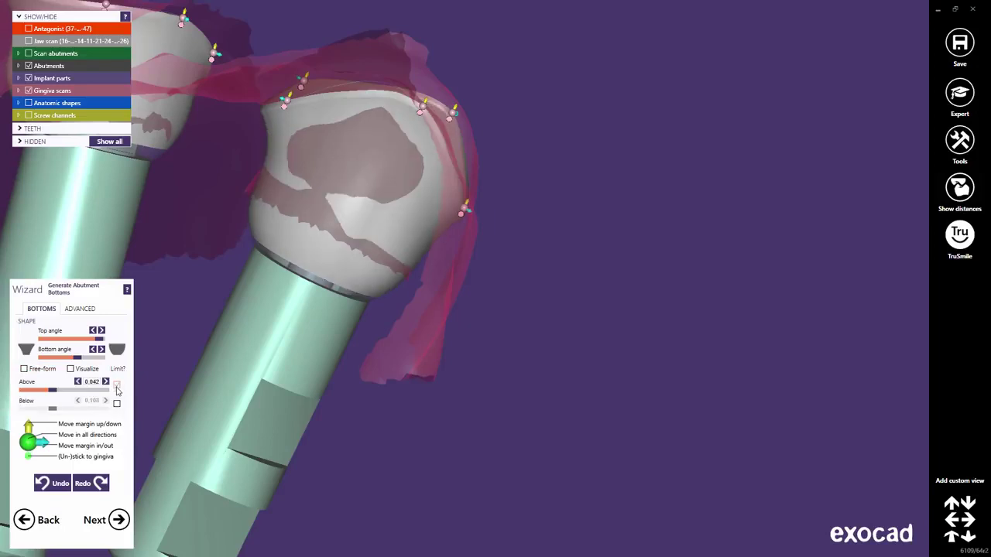
click(116, 404)
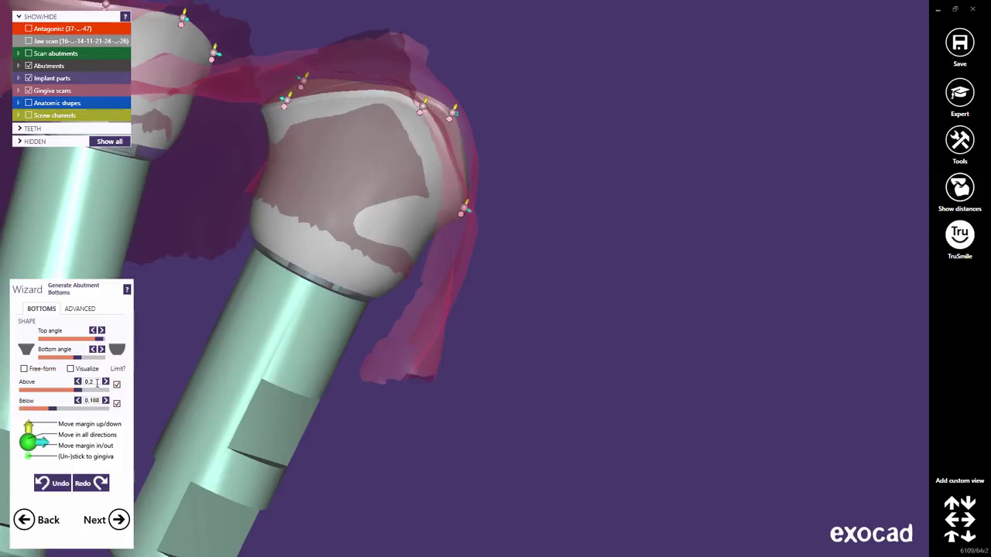
drag(87, 382, 79, 391)
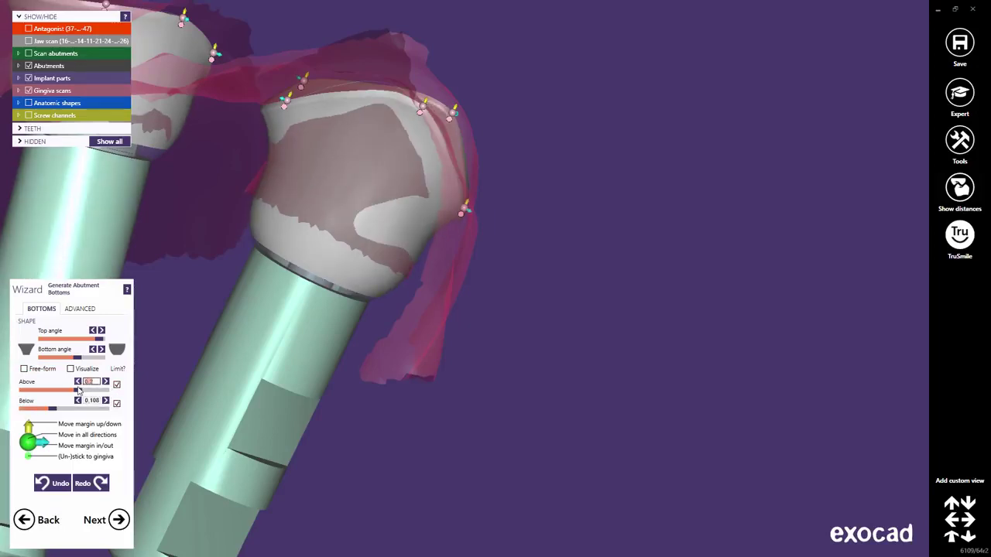
text(0.1)
click(95, 400)
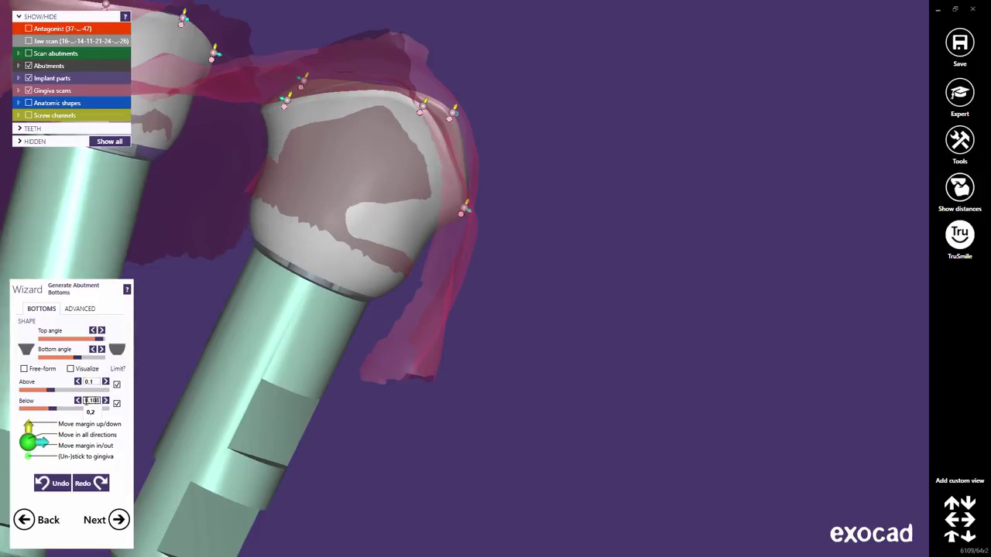
drag(85, 401, 106, 405)
text(0.1)
click(92, 382)
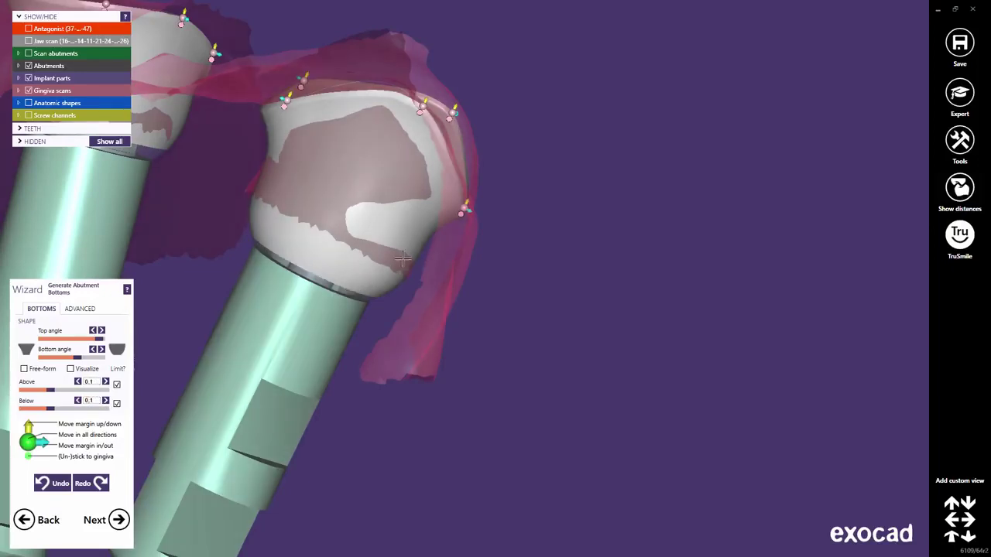
Reduce the top angle of the abutment bottoms slightly, and try the convex and concave shape presets on them.
right_drag(395, 255, 395, 255)
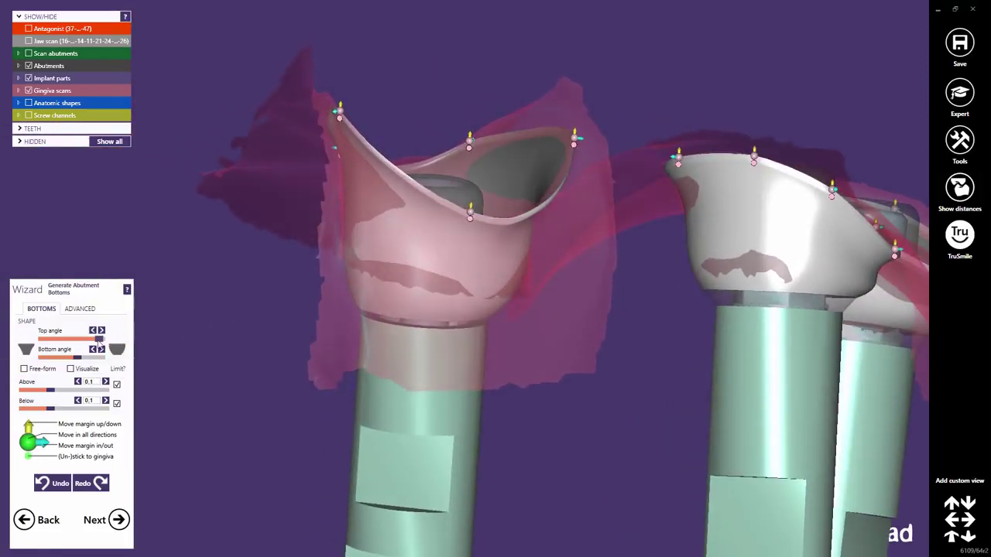
mouse_move(100, 338)
mouse_down()
mouse_move(63, 346)
mouse_move(92, 346)
mouse_up()
middle_drag(645, 384, 529, 367)
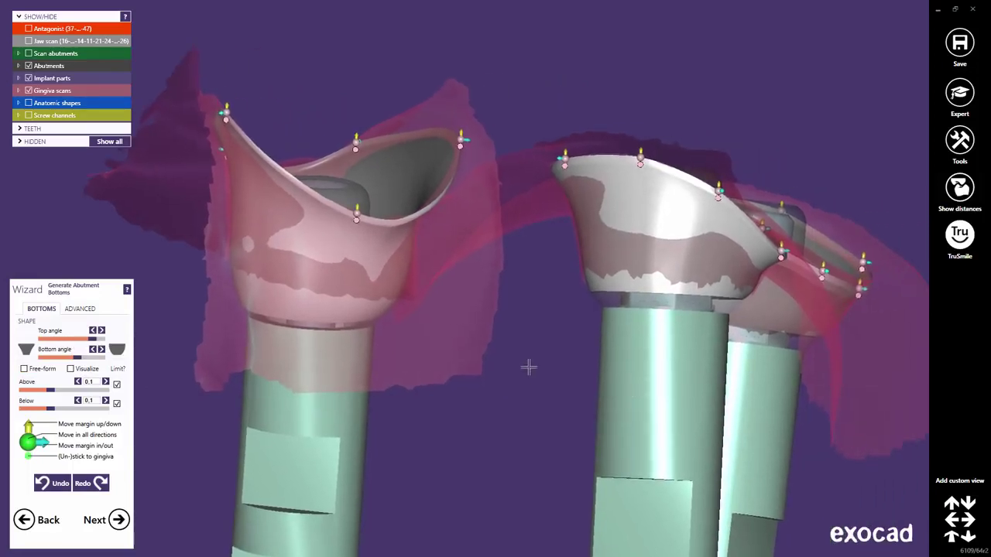
middle_click(627, 354)
right_drag(627, 354, 502, 341)
scroll(493, 342, down, 3)
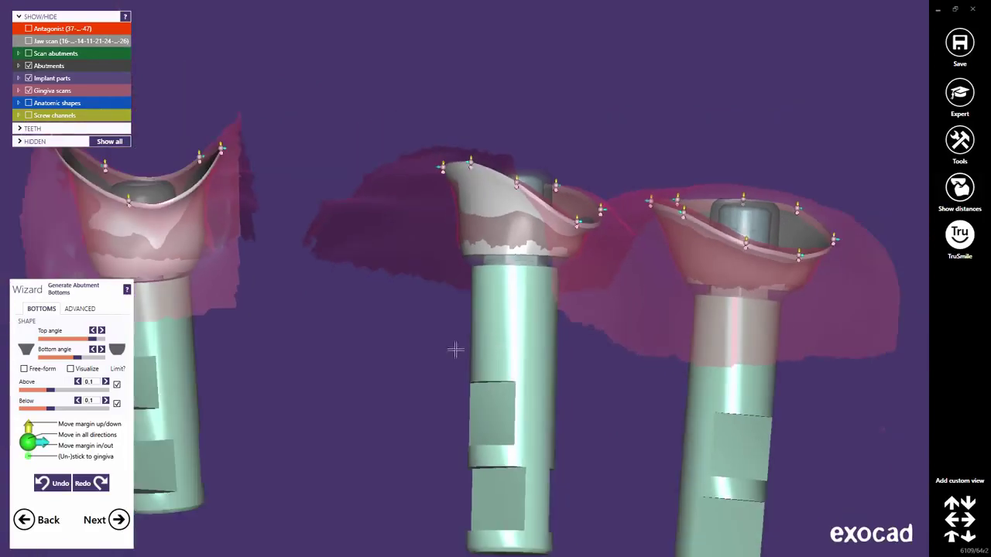
right_drag(368, 351, 432, 359)
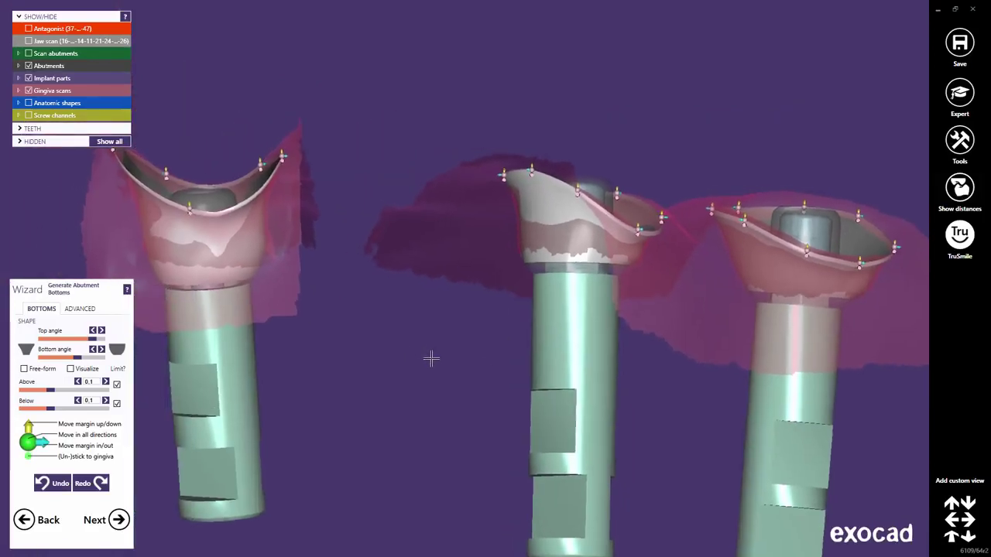
click(119, 352)
click(26, 347)
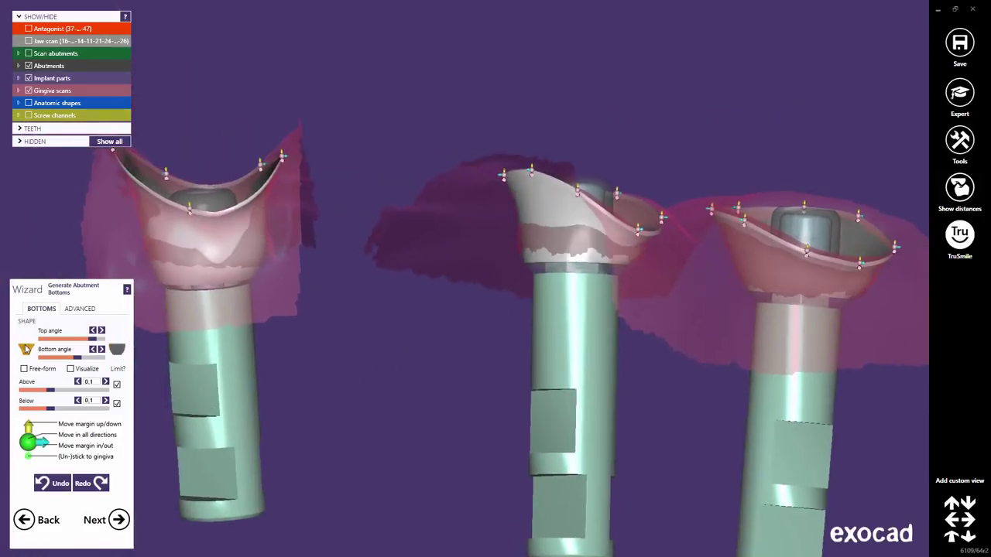
Set both the above and below gingiva limits to 0, and lower the top and bottom angles of the abutment bottoms.
click(95, 382)
click(96, 382)
click(77, 382)
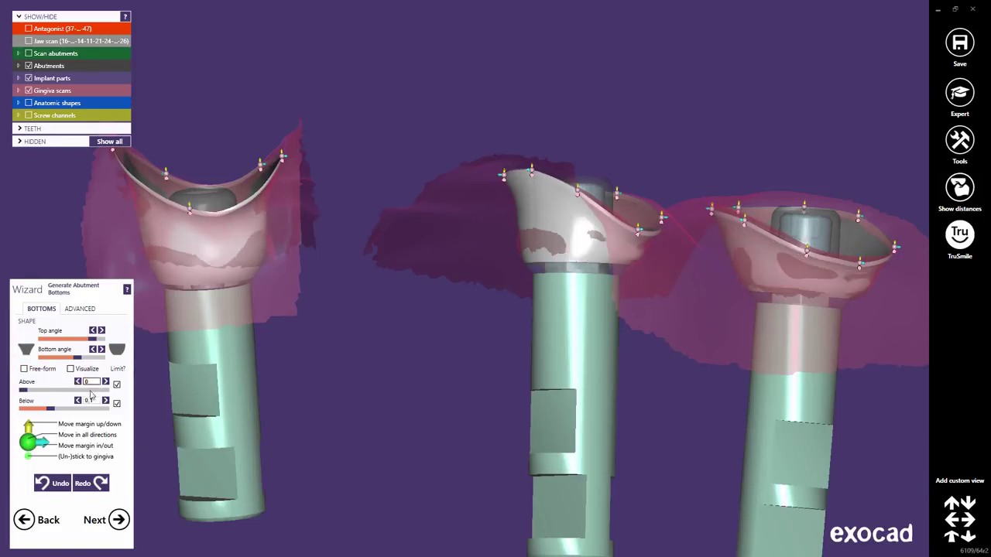
click(98, 402)
drag(100, 402, 79, 404)
click(77, 401)
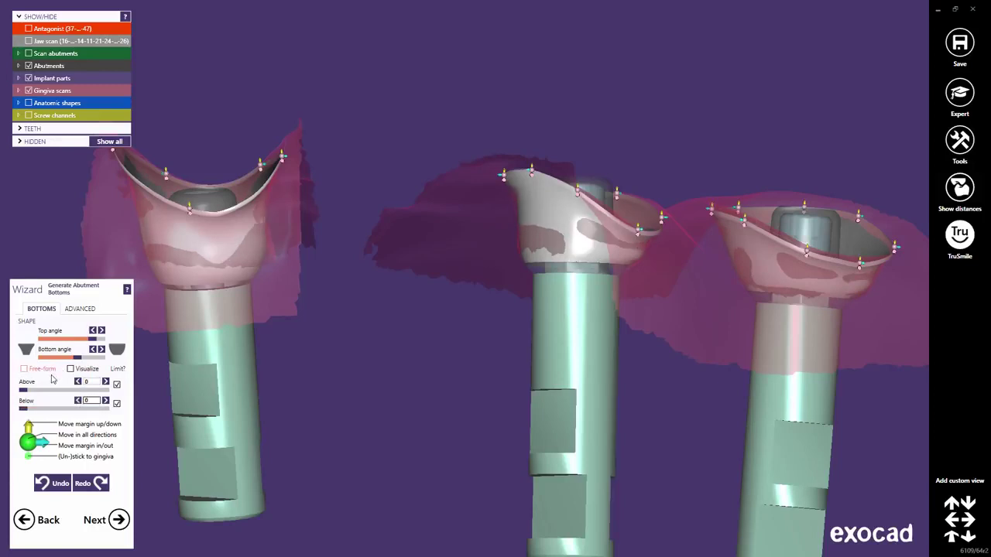
mouse_move(77, 357)
mouse_down()
mouse_move(53, 358)
mouse_move(104, 360)
mouse_move(44, 361)
mouse_move(102, 364)
mouse_move(70, 368)
mouse_move(82, 343)
mouse_move(42, 344)
mouse_move(99, 346)
mouse_move(78, 348)
mouse_up()
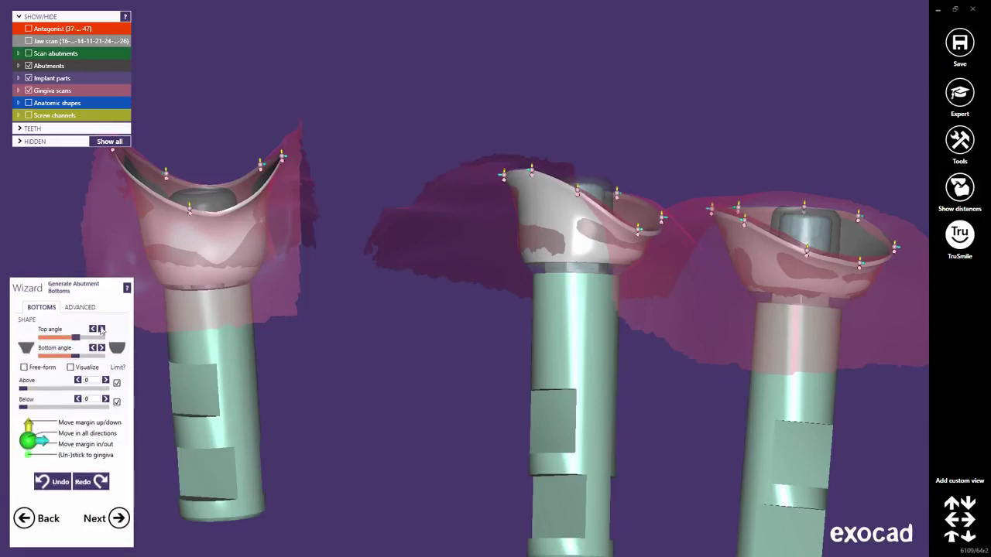
Slightly move two margin points on the distal side of the tooth 11 abutment, and add a control point between them.
middle_click(201, 233)
right_drag(468, 256, 474, 262)
scroll(475, 263, up, 5)
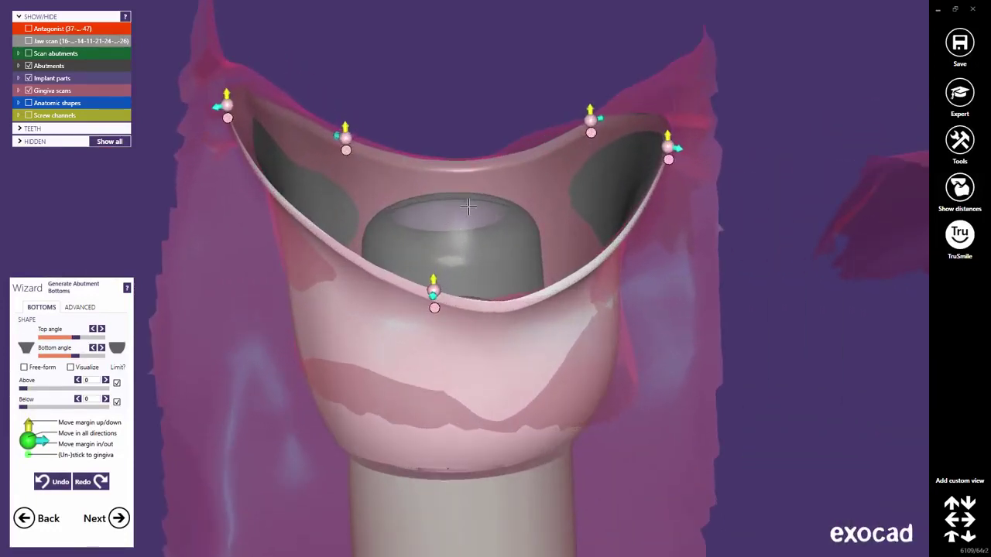
right_drag(469, 207, 477, 203)
middle_drag(540, 159, 529, 267)
right_drag(529, 267, 530, 274)
scroll(550, 176, up, 3)
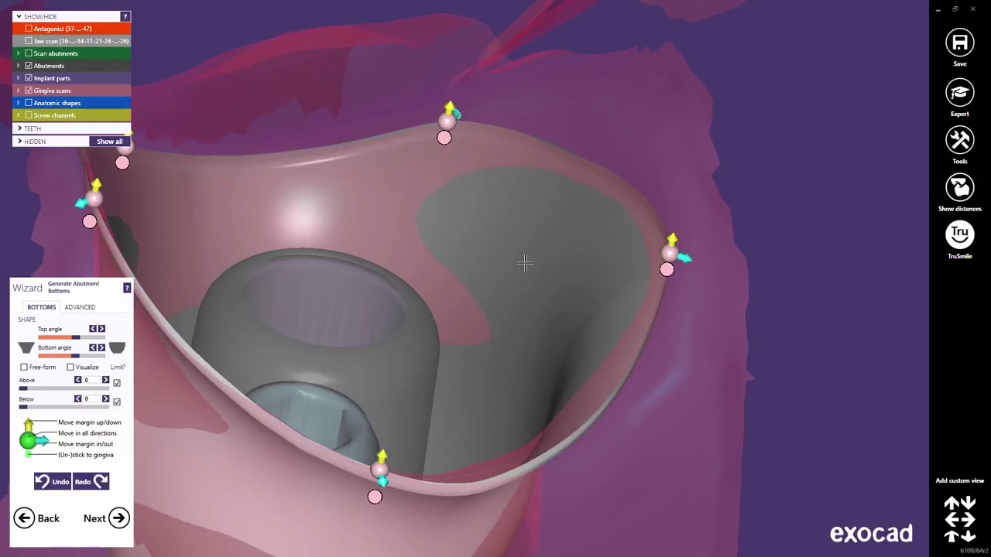
mouse_move(446, 122)
mouse_down()
mouse_move(441, 175)
mouse_move(441, 130)
mouse_up()
mouse_move(670, 252)
mouse_down()
mouse_move(665, 236)
mouse_move(614, 276)
mouse_move(621, 251)
mouse_move(653, 244)
mouse_move(665, 252)
mouse_up()
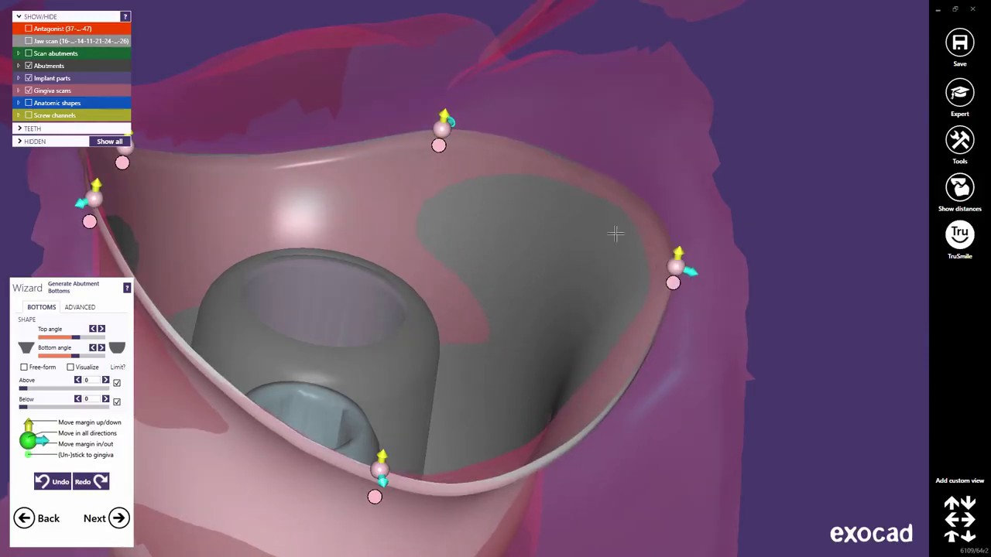
click(569, 163)
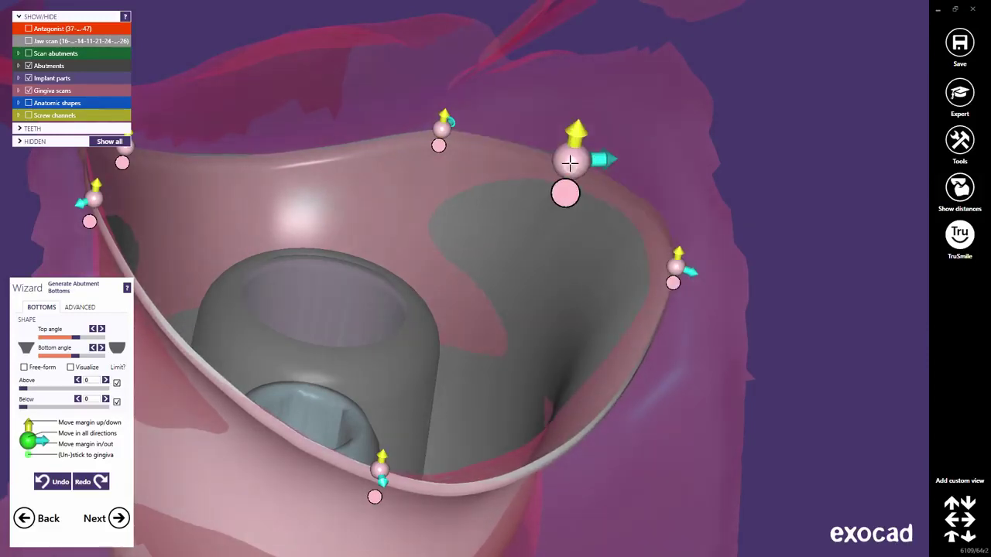
Raise the added margin point on the distal side of the tooth 11 abutment and shift it slightly outward.
drag(570, 161, 590, 105)
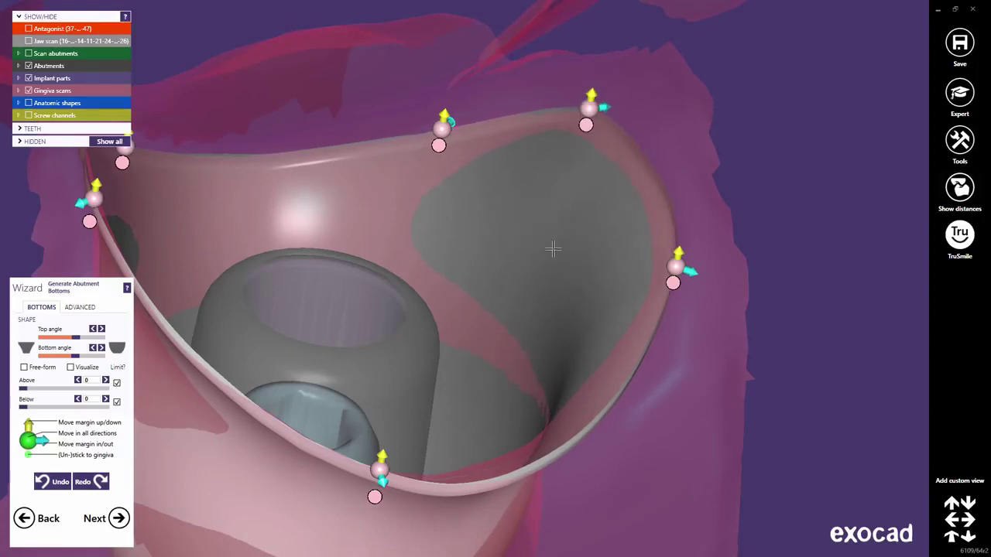
middle_click(553, 324)
right_drag(505, 327, 498, 325)
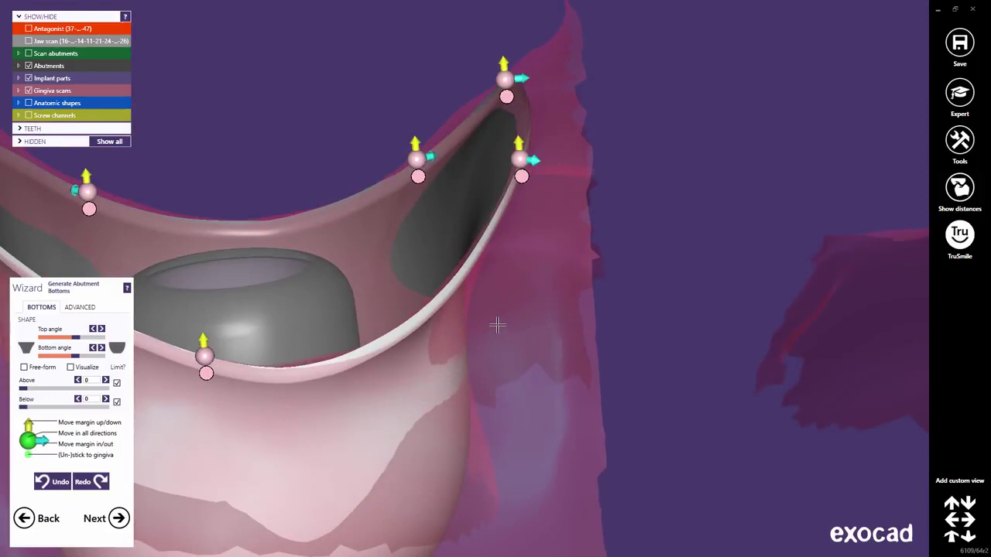
Add a control point on the distolabial margin of the tooth 11 abutment and move it slightly inward.
click(437, 302)
middle_click(416, 332)
scroll(422, 336, down, 3)
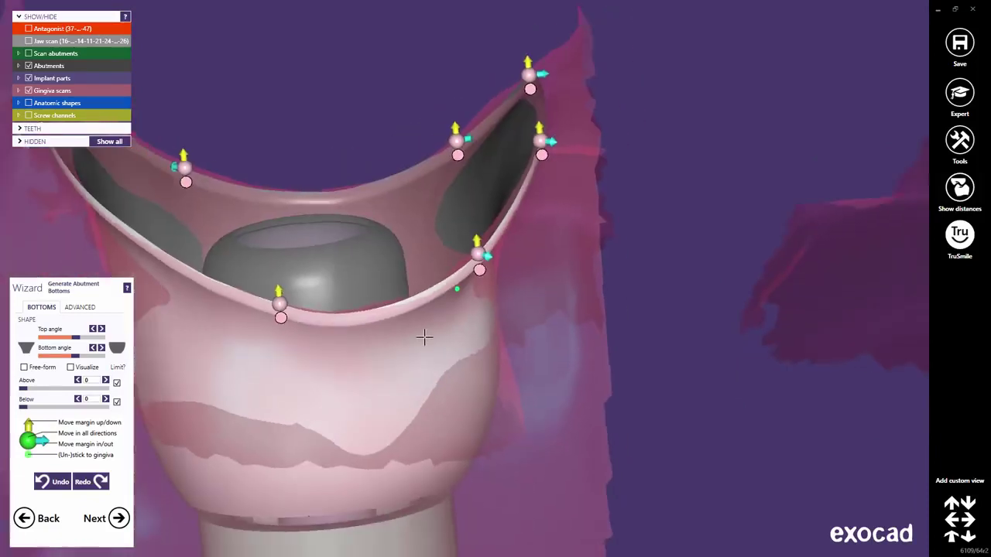
right_drag(426, 339, 441, 329)
drag(453, 275, 424, 279)
right_drag(378, 325, 380, 323)
drag(378, 279, 392, 286)
right_drag(374, 212, 370, 207)
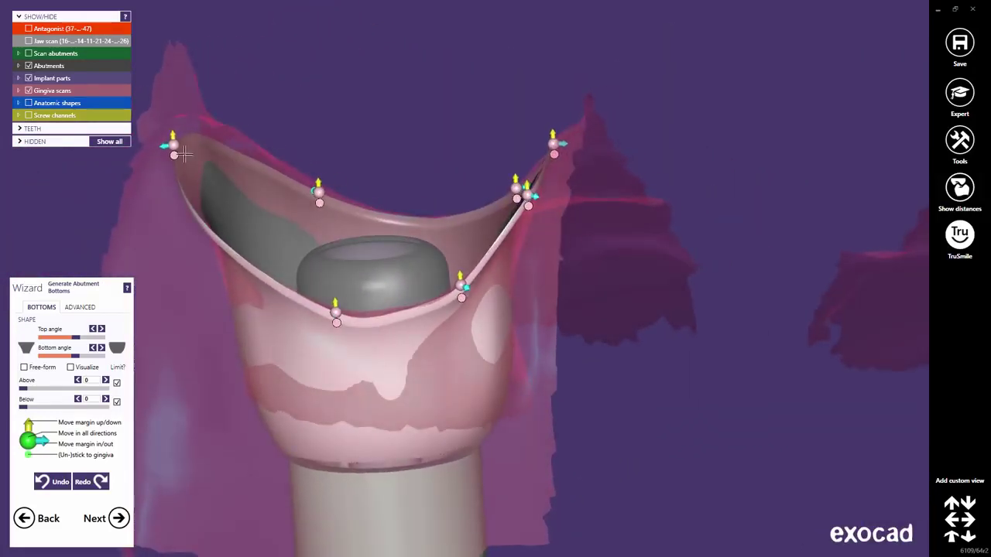
Move the mesial margin point of the tooth 11 abutment slightly inward and down.
mouse_move(174, 145)
mouse_down()
mouse_move(189, 167)
mouse_move(184, 148)
mouse_up()
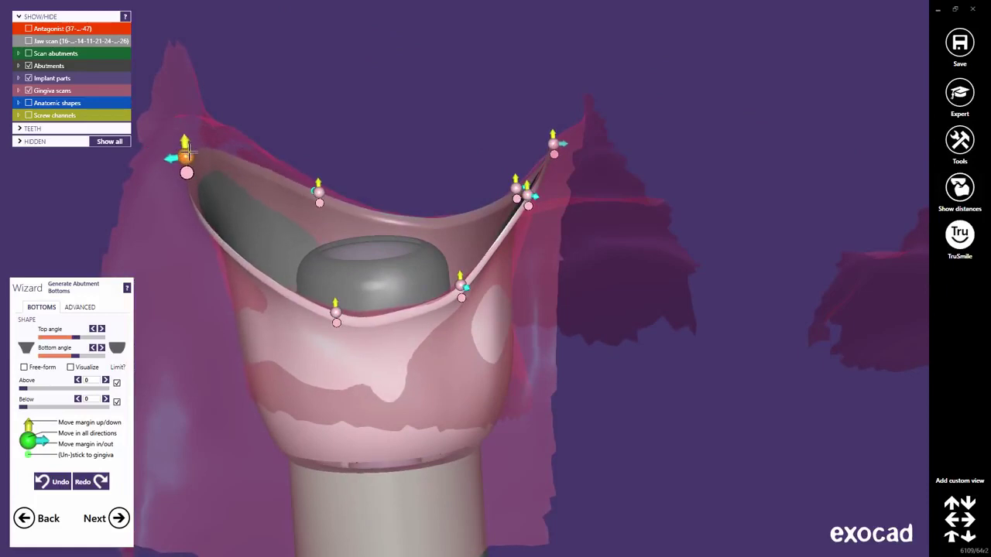
middle_click(327, 233)
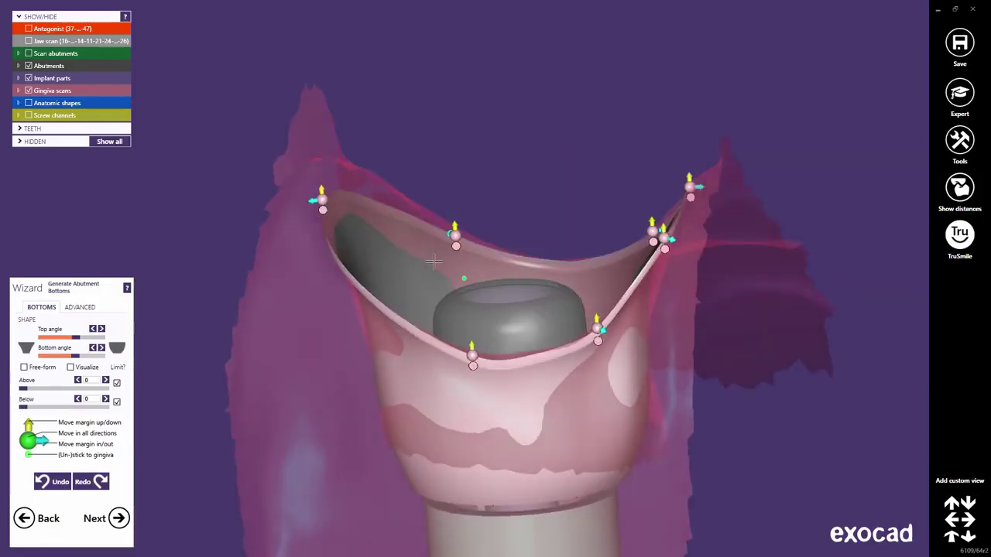
right_drag(435, 261, 436, 262)
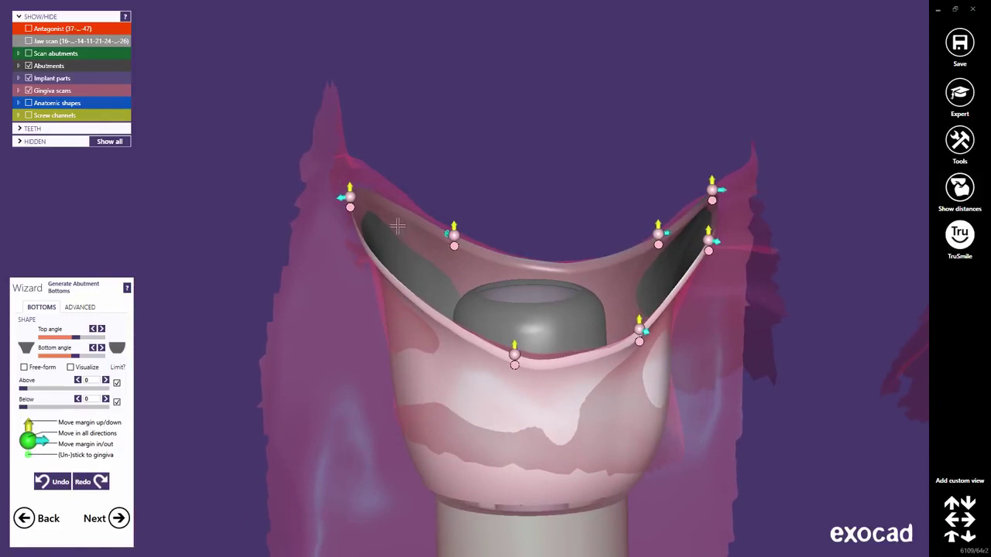
Stick the mesial margin point of the tooth 11 abutment to the gingiva and lower it.
click(349, 214)
right_drag(340, 234, 346, 223)
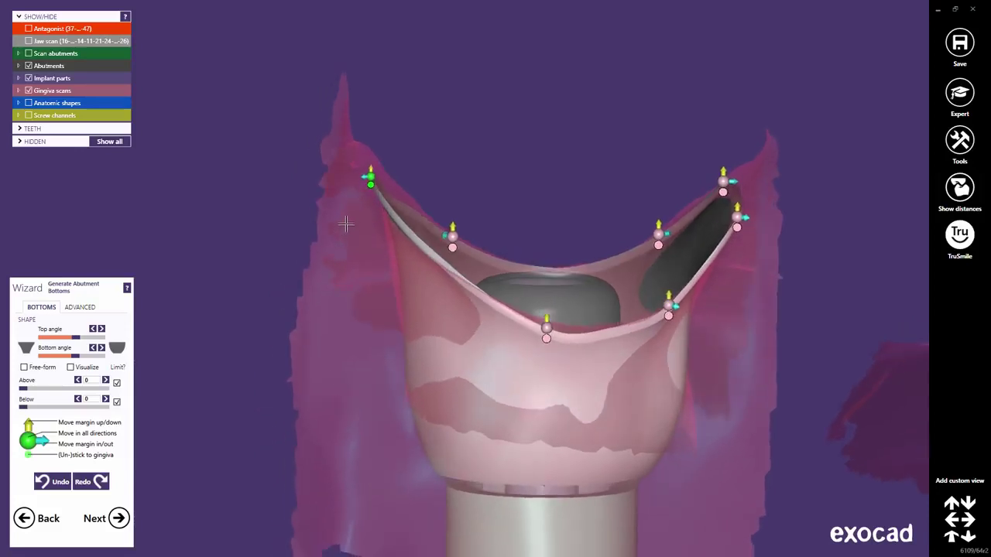
scroll(346, 223, up, 3)
drag(378, 148, 372, 208)
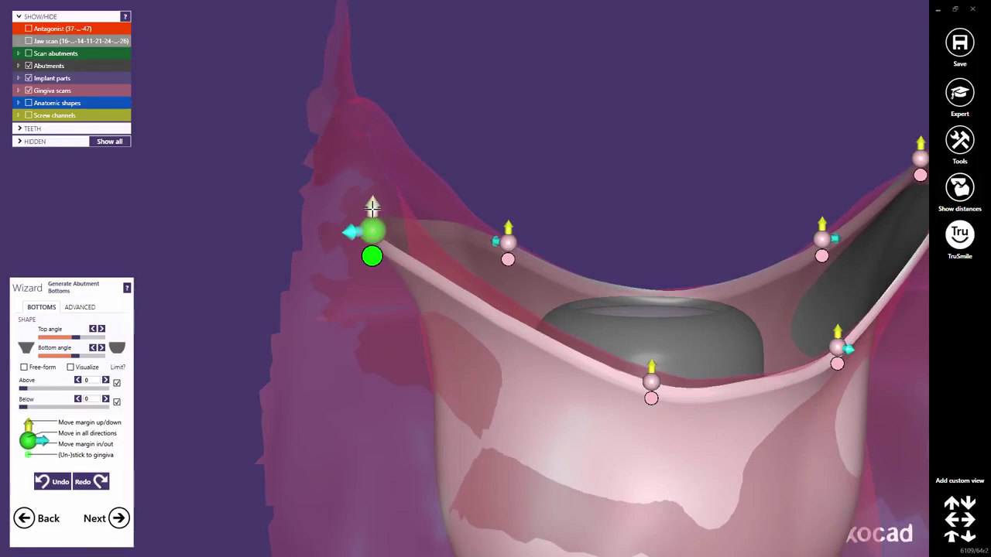
drag(372, 207, 373, 238)
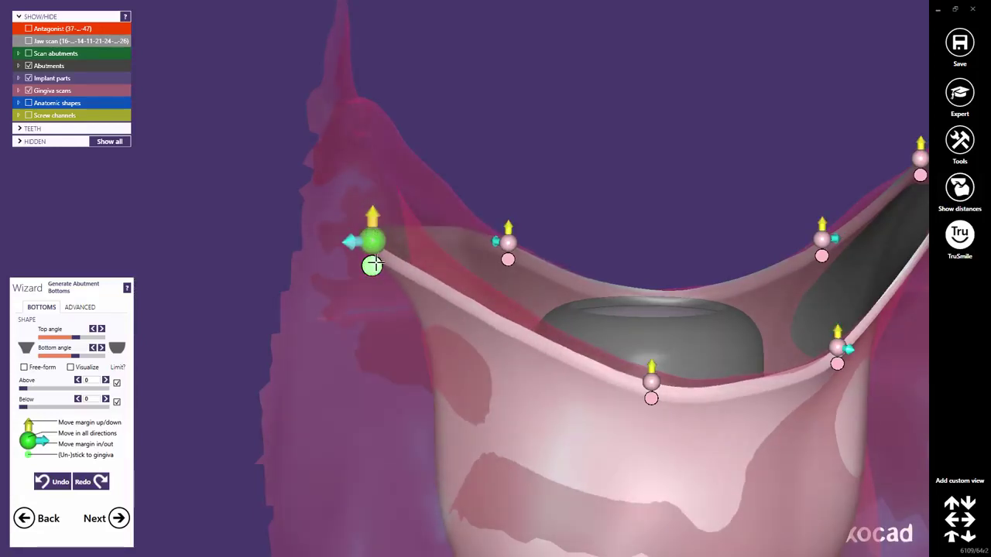
Stick all margin points of the tooth 11 abutment to the gingiva, and add a control point on the palatal margin that follows it.
click(372, 265)
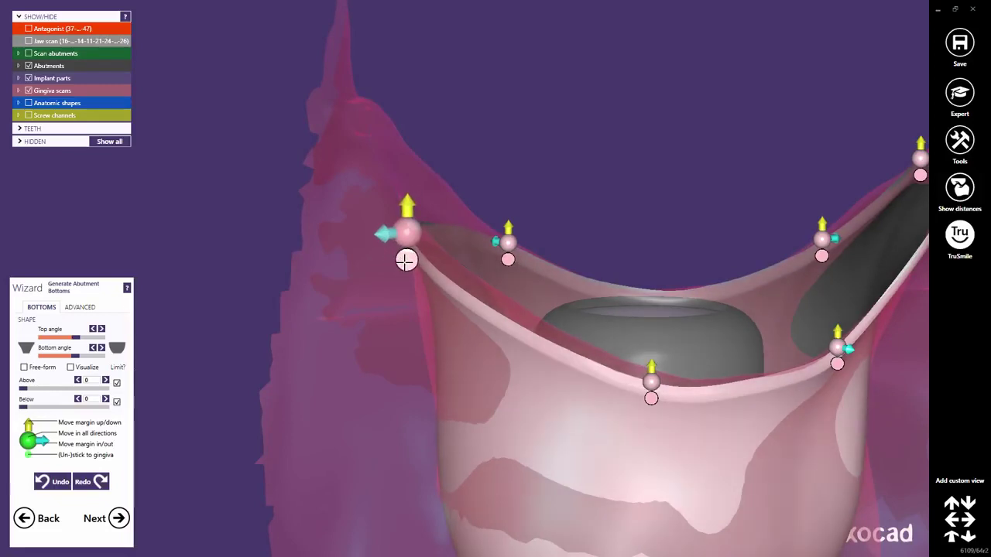
click(405, 261)
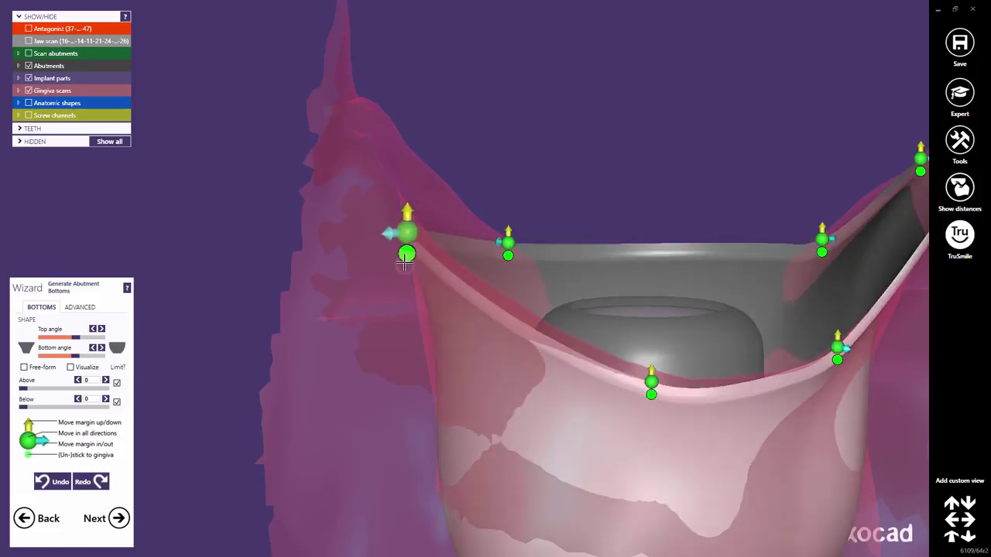
middle_click(711, 381)
scroll(512, 252, down, 4)
right_drag(487, 272, 438, 243)
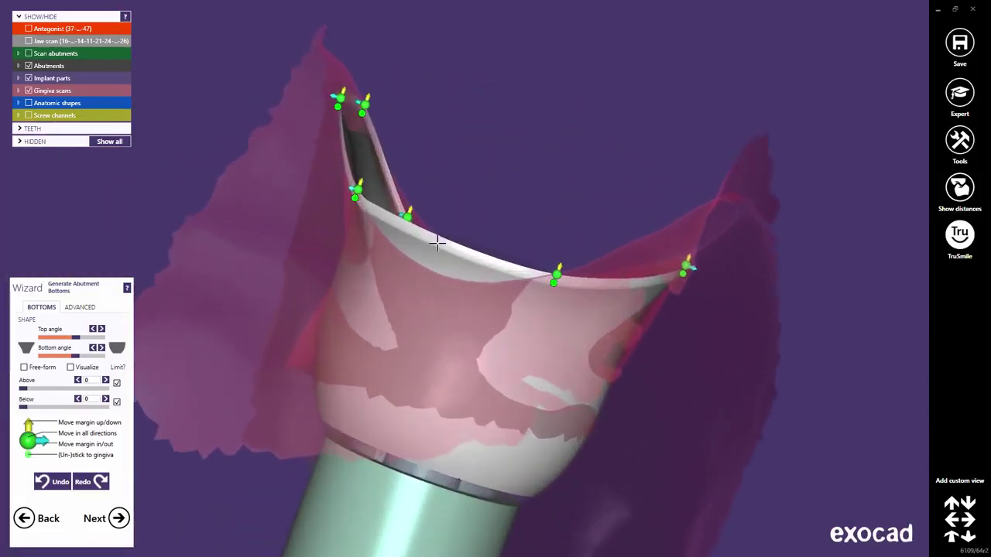
click(431, 234)
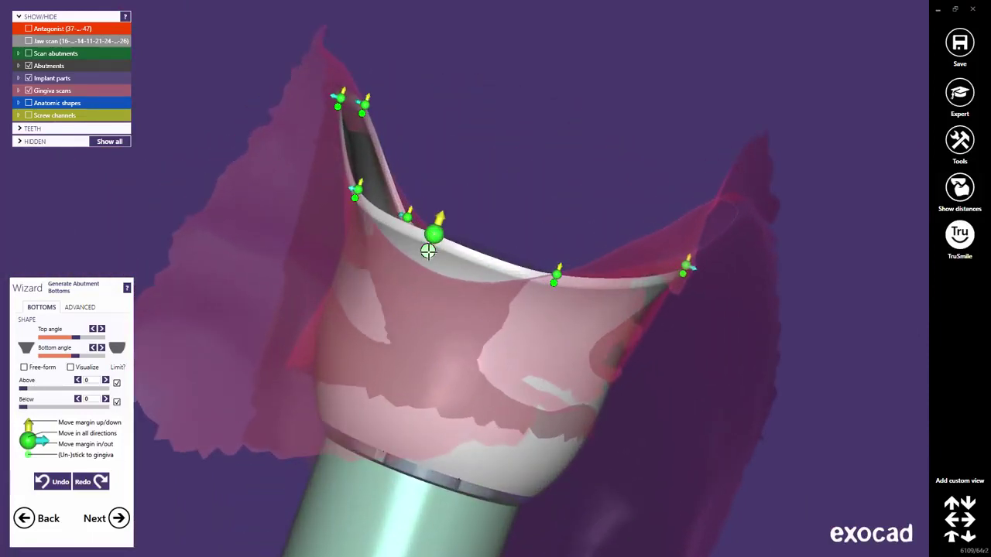
drag(429, 251, 415, 285)
click(414, 285)
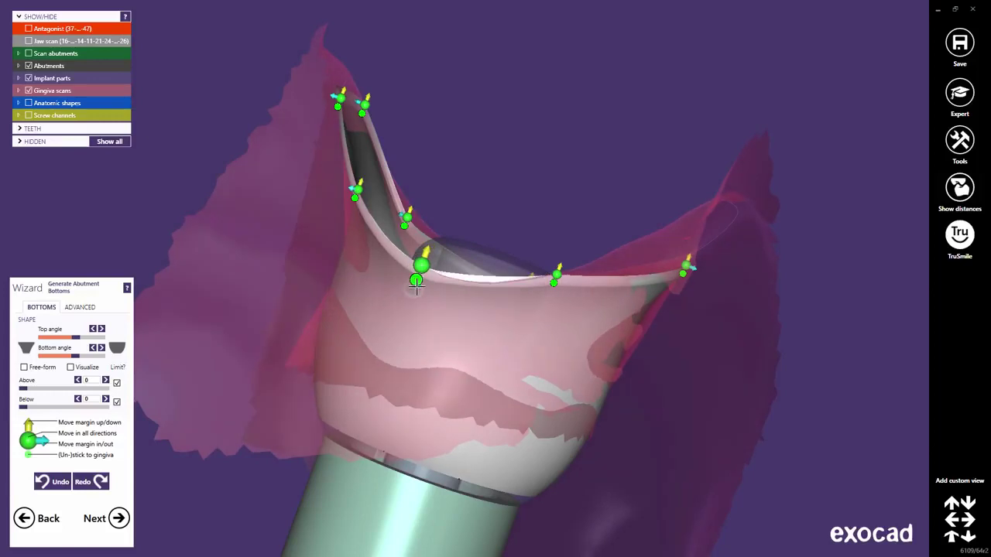
Lower the whole tooth 11 margin evenly below the gingiva edge, and unstick its points from the gingiva.
right_drag(472, 307, 475, 309)
middle_drag(484, 347, 495, 376)
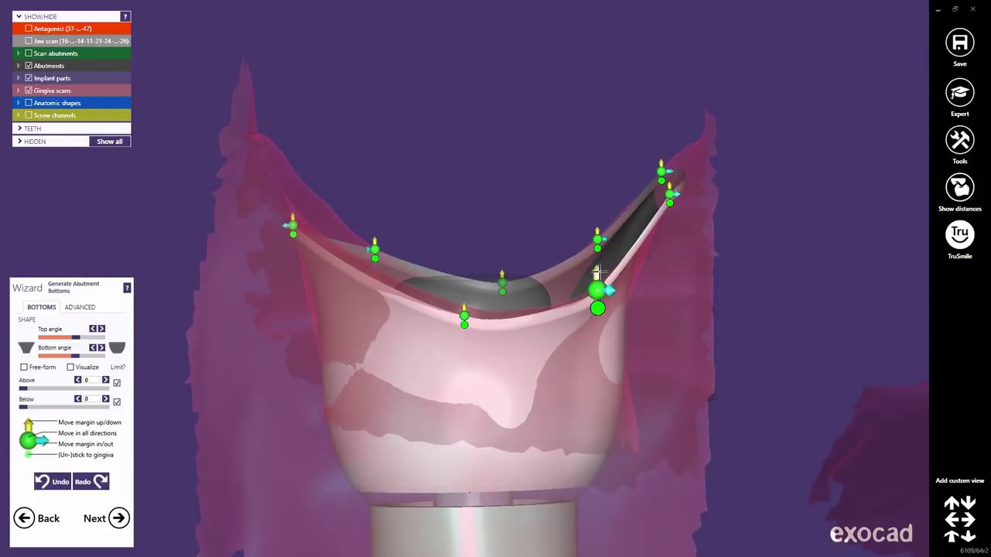
drag(598, 271, 594, 323)
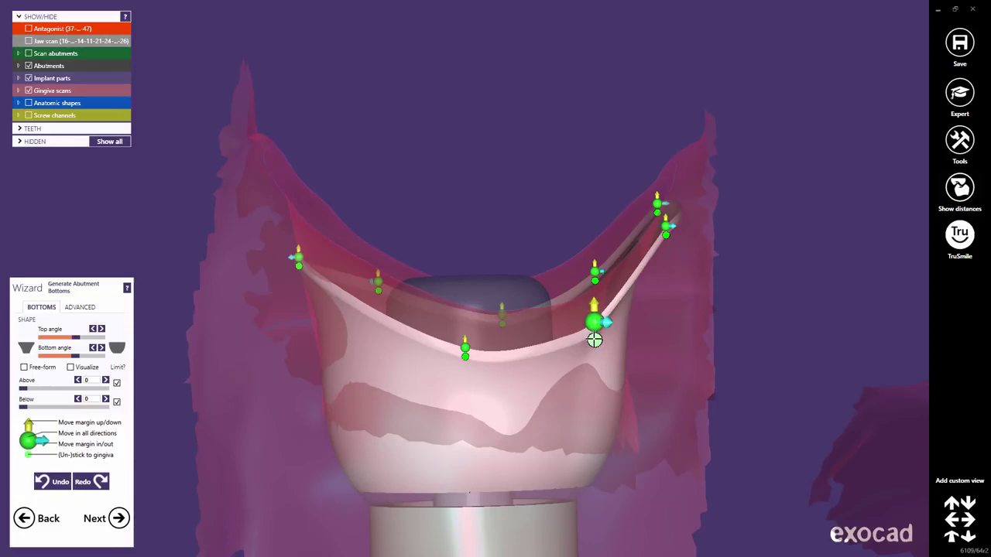
click(594, 340)
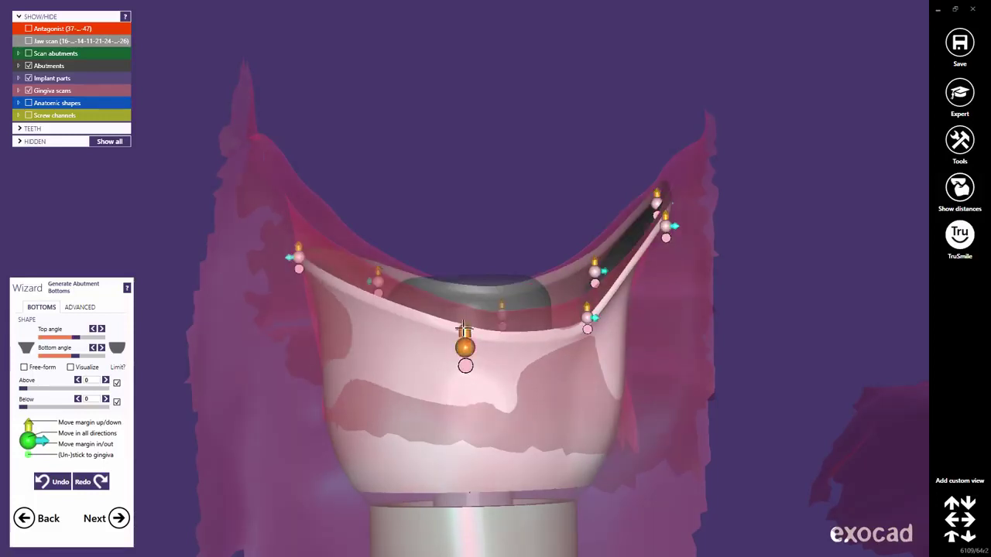
Fine-tune individual margin points around the tooth 11 abutment, adjusting their height and in/out position on the palatal and proximal sides.
right_drag(590, 308, 657, 279)
drag(681, 219, 688, 247)
mouse_move(572, 308)
right_down()
mouse_move(580, 321)
mouse_move(576, 310)
right_up()
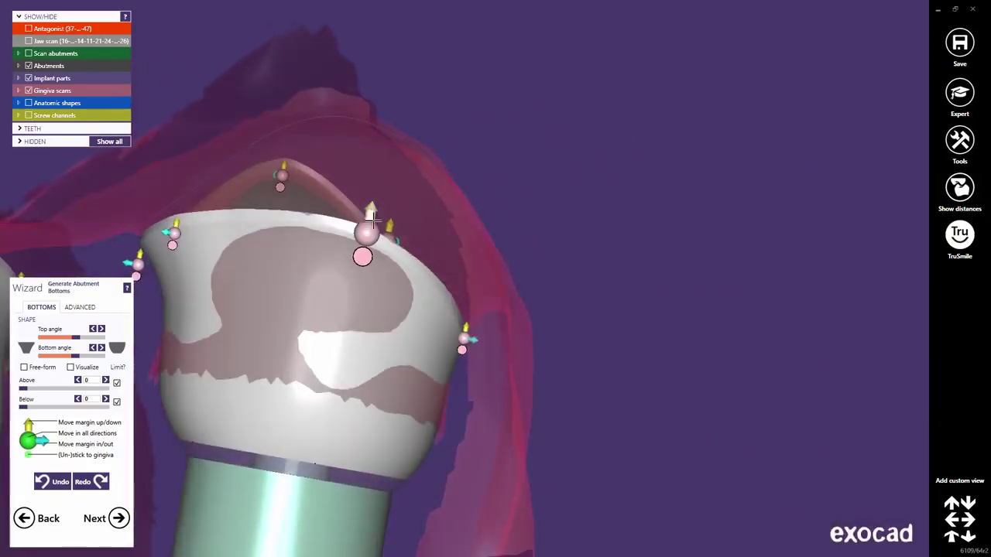
drag(365, 227, 352, 180)
right_drag(246, 231, 246, 230)
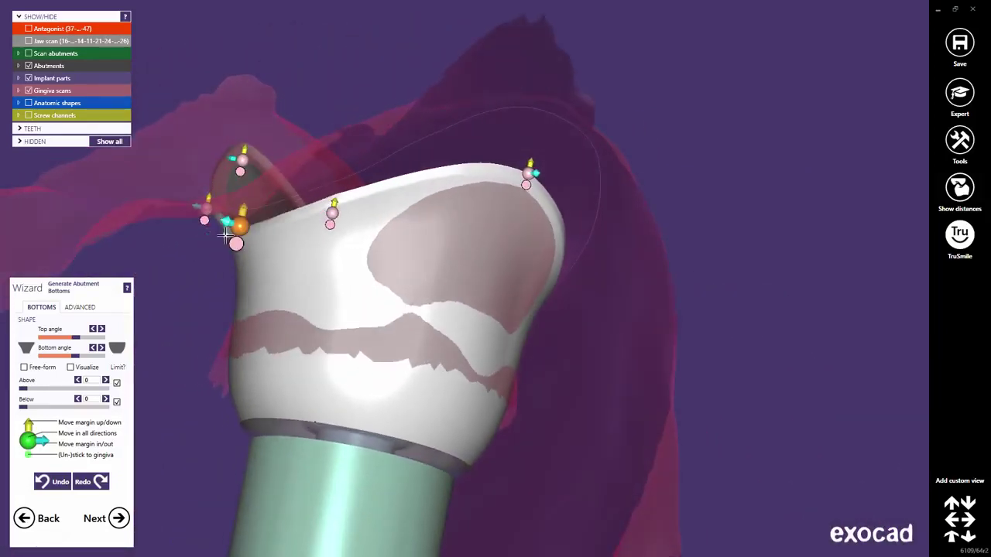
drag(236, 231, 227, 237)
drag(331, 214, 338, 195)
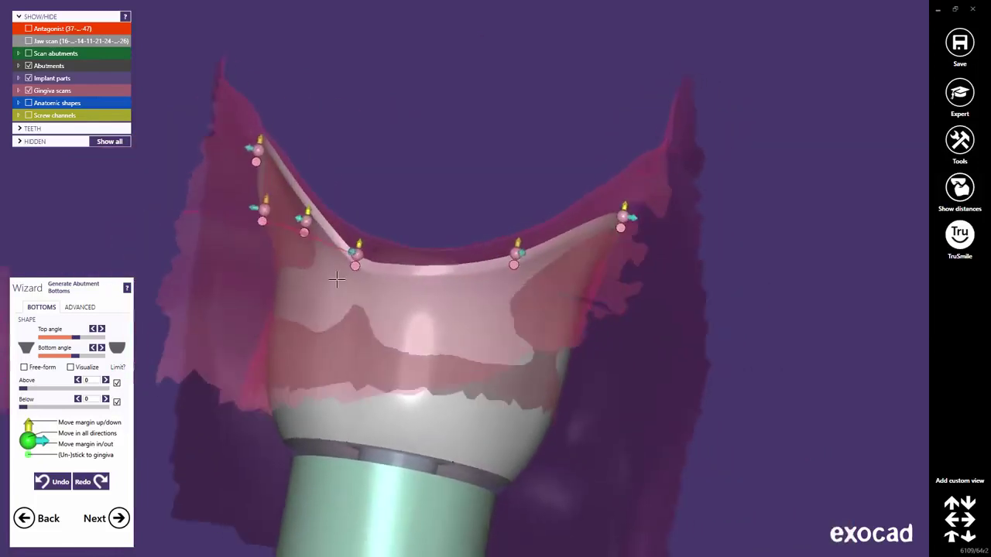
drag(296, 232, 301, 201)
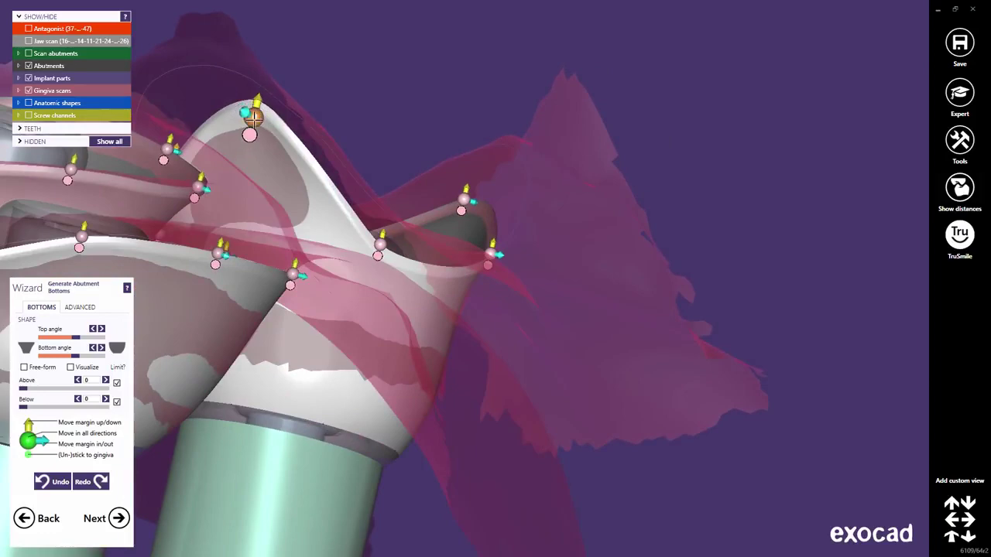
drag(253, 117, 223, 106)
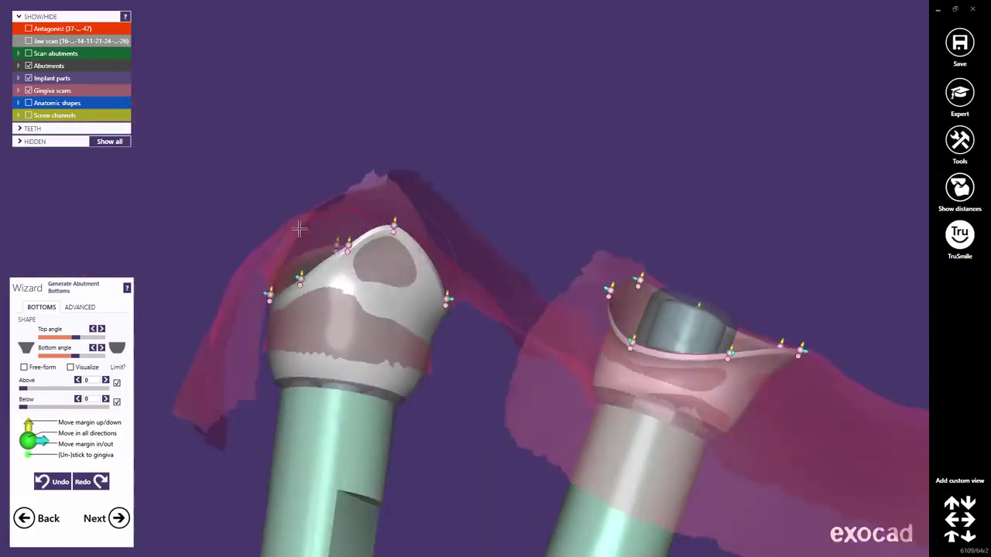
Add a control point on the mesiolabial margin of the tooth 11 abutment and adjust its position with the margin unstuck.
right_drag(299, 229, 299, 229)
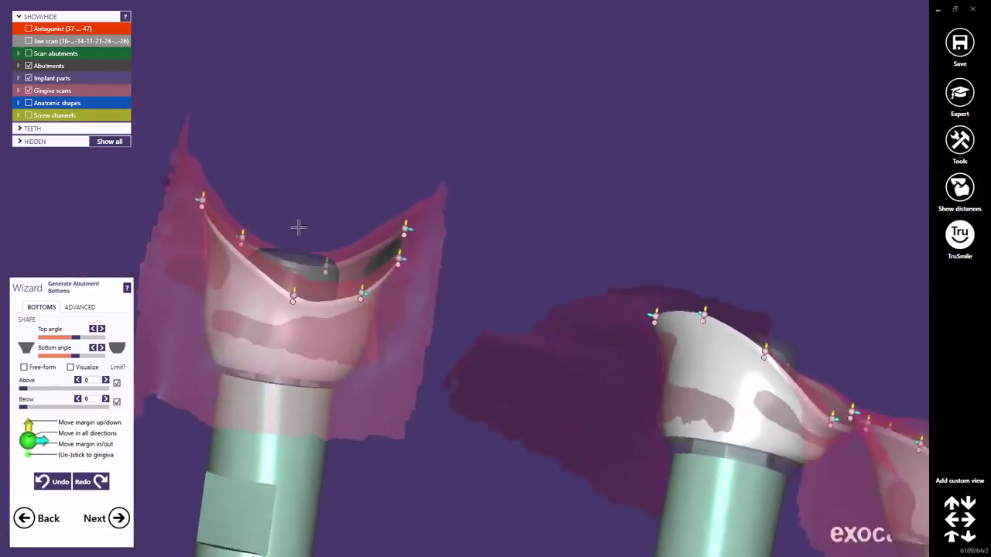
scroll(299, 228, up, 3)
click(235, 251)
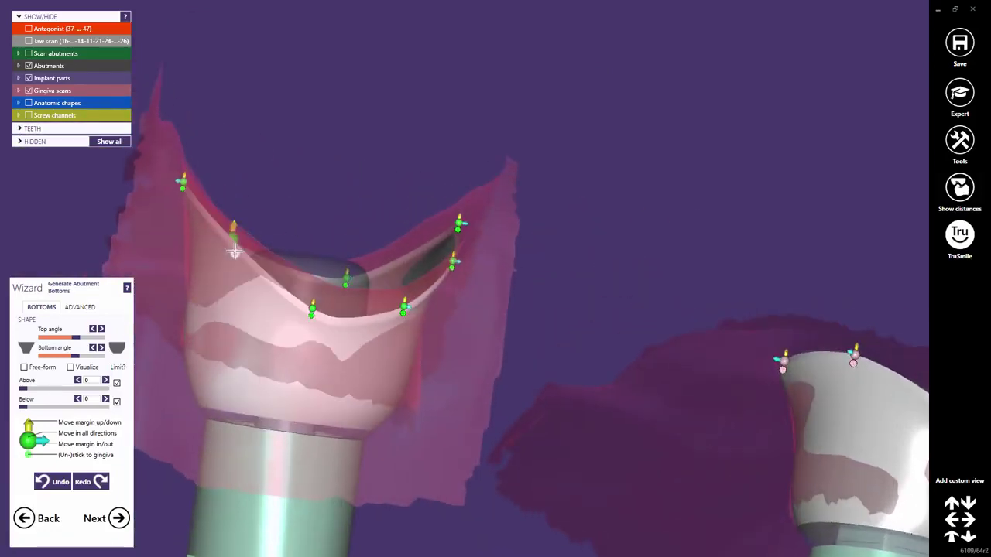
click(311, 321)
right_drag(230, 268, 229, 269)
click(221, 271)
drag(237, 238, 238, 256)
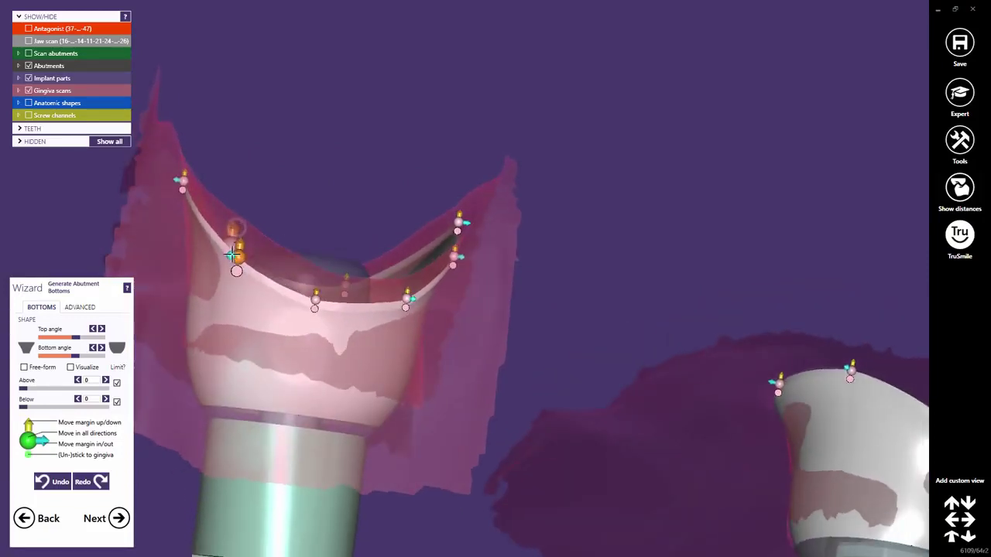
Stick the tooth 11 margin to the gingiva again and move it slightly outward.
scroll(336, 313, down, 4)
right_drag(376, 249, 364, 246)
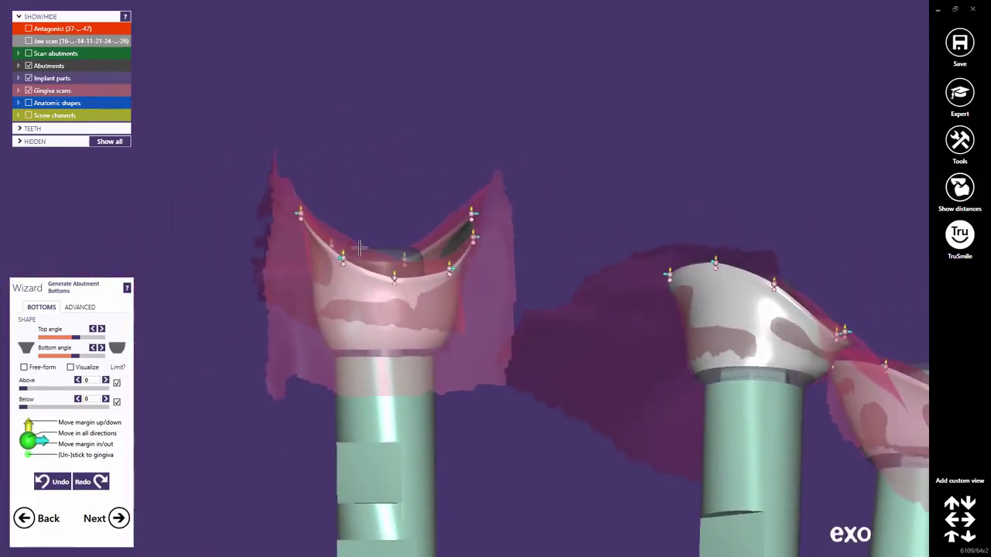
scroll(294, 208, up, 2)
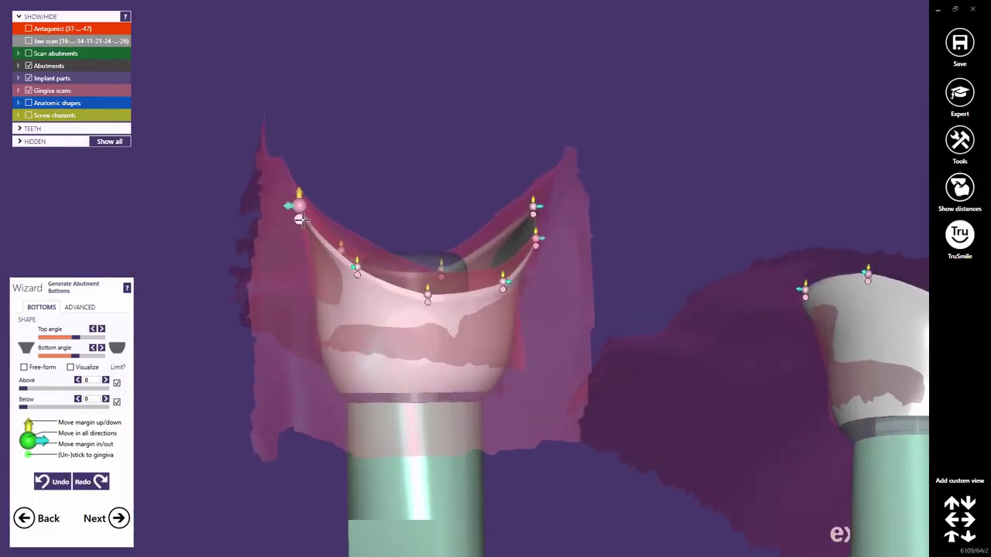
drag(286, 204, 291, 205)
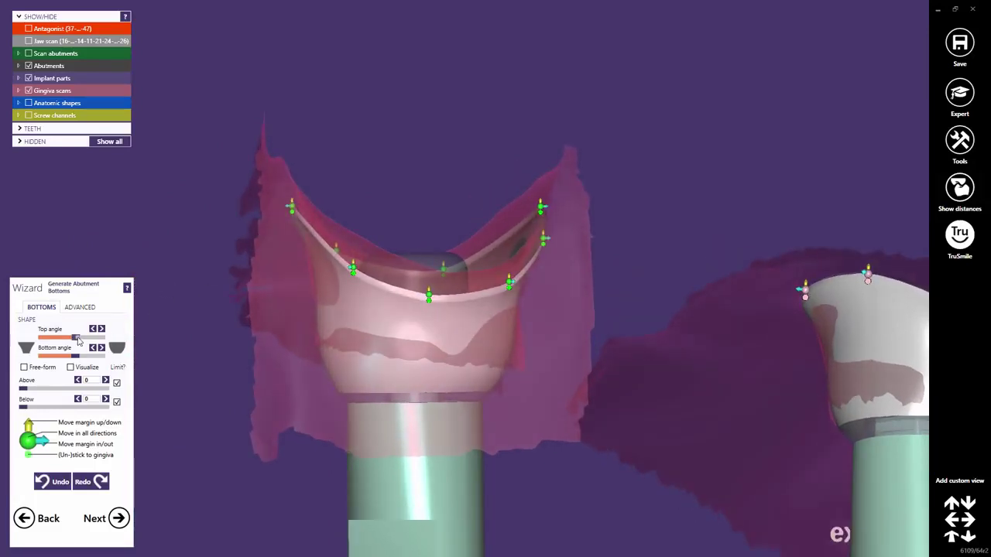
Turn off the above and below gingiva limits, and increase the top angle of the abutment bottoms.
drag(77, 338, 93, 342)
click(117, 383)
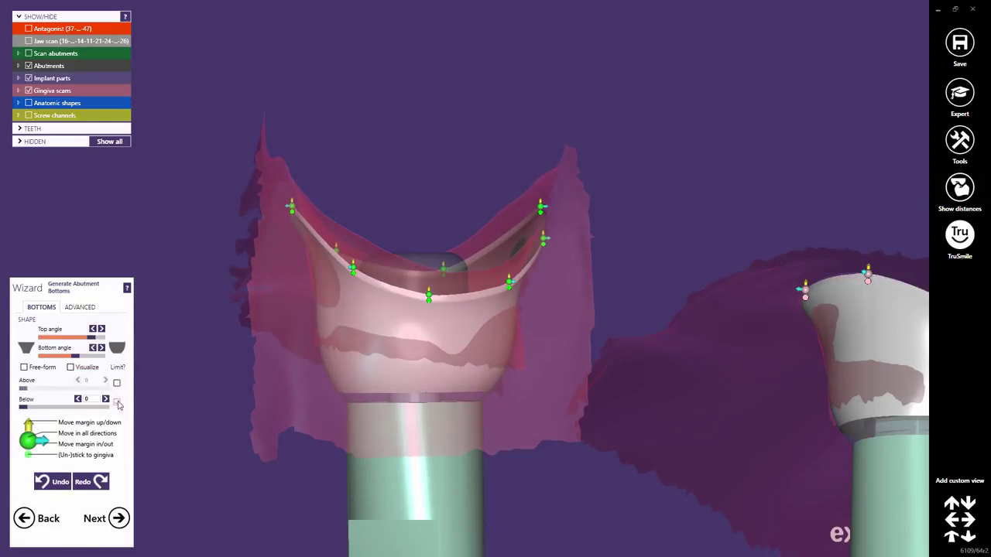
click(117, 402)
drag(91, 339, 99, 340)
scroll(425, 339, down, 5)
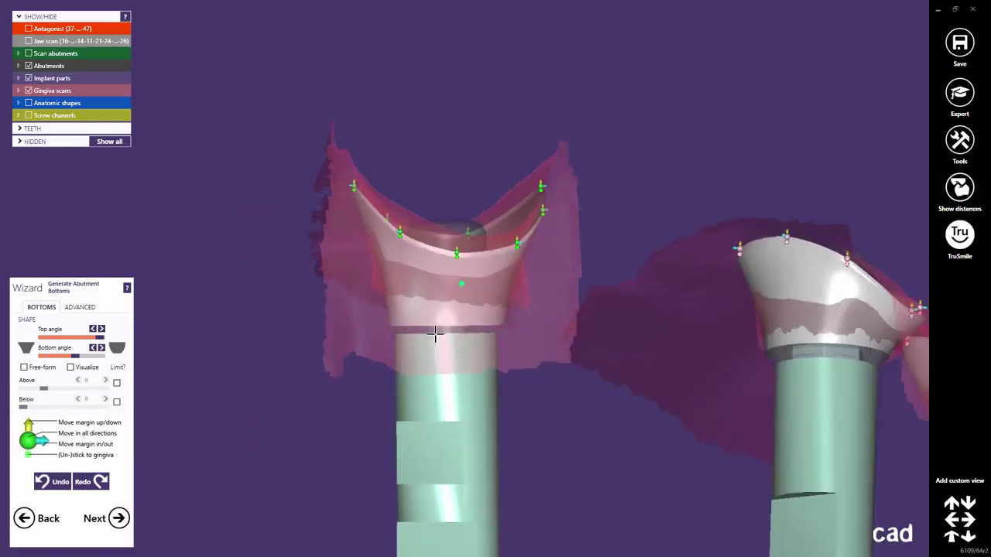
middle_drag(584, 338, 445, 283)
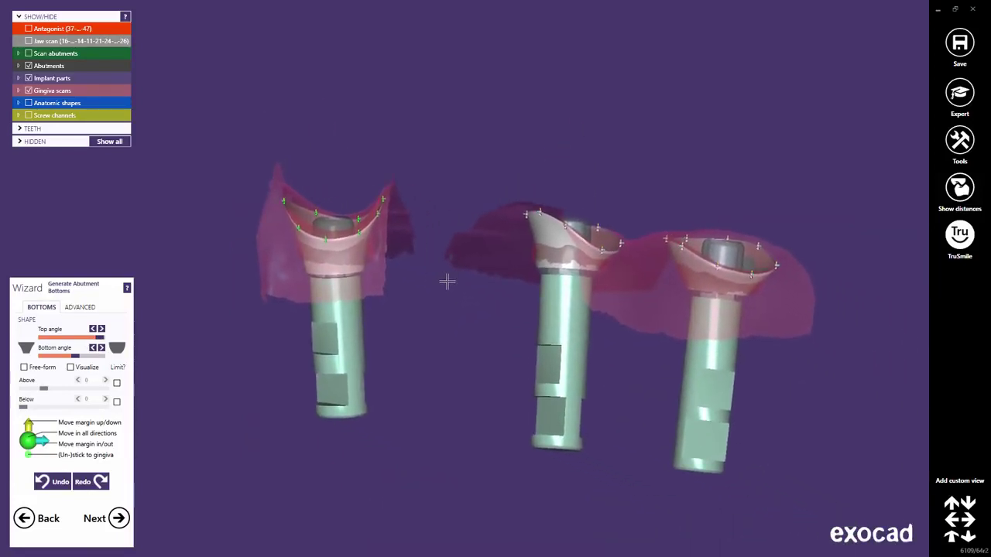
Try a profile border height of 0 mm on the abutment bottoms, and restore it to 0.2 mm with the radius at 0 mm.
click(79, 307)
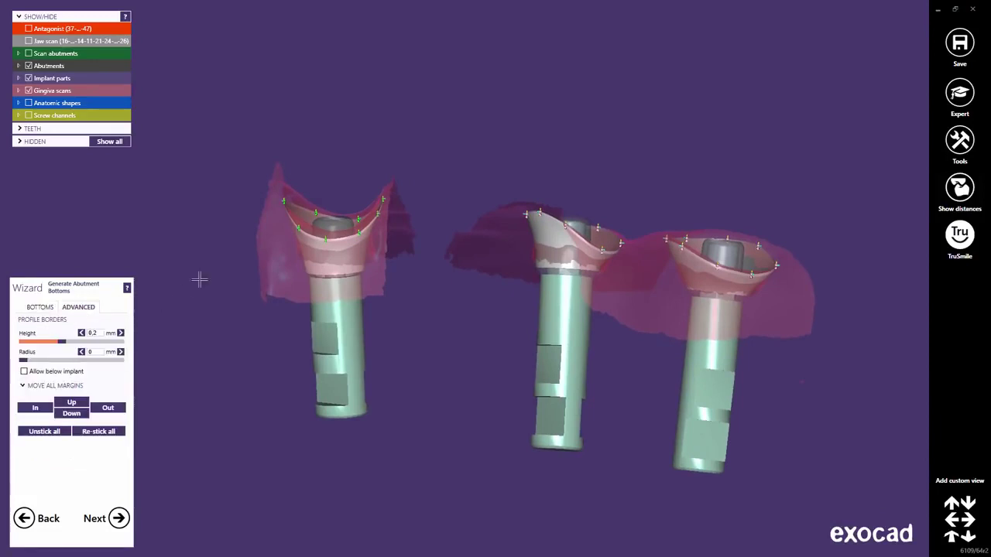
scroll(266, 254, up, 10)
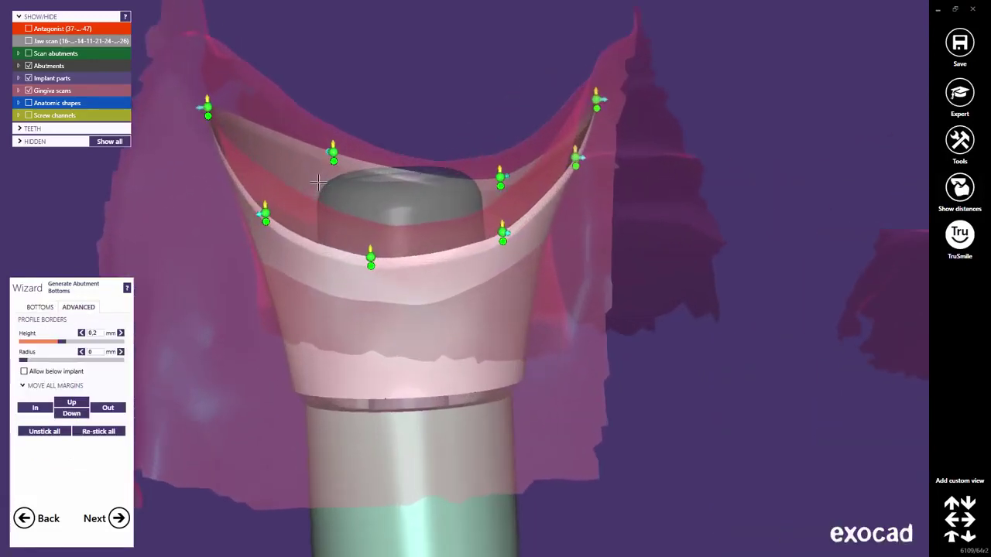
scroll(318, 182, up, 2)
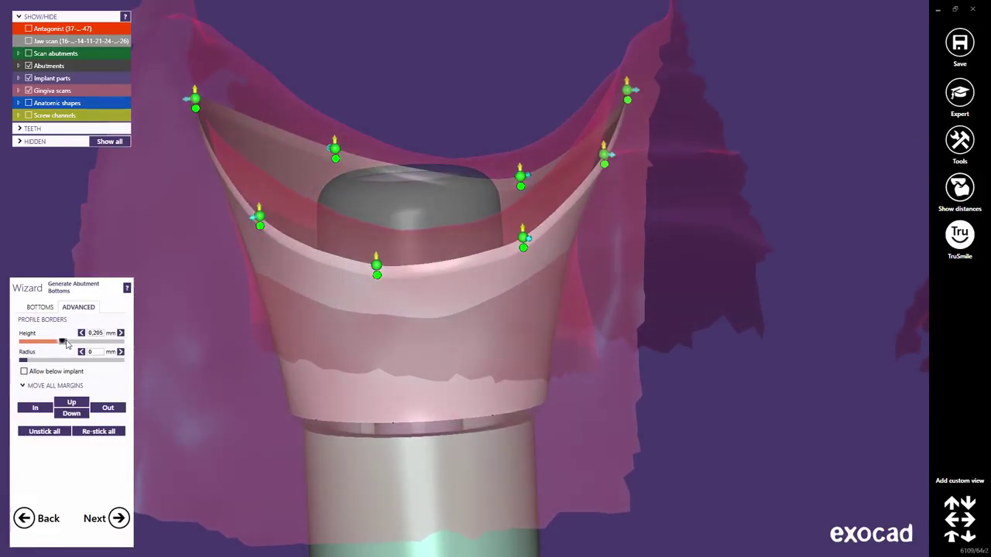
drag(67, 344, 2, 346)
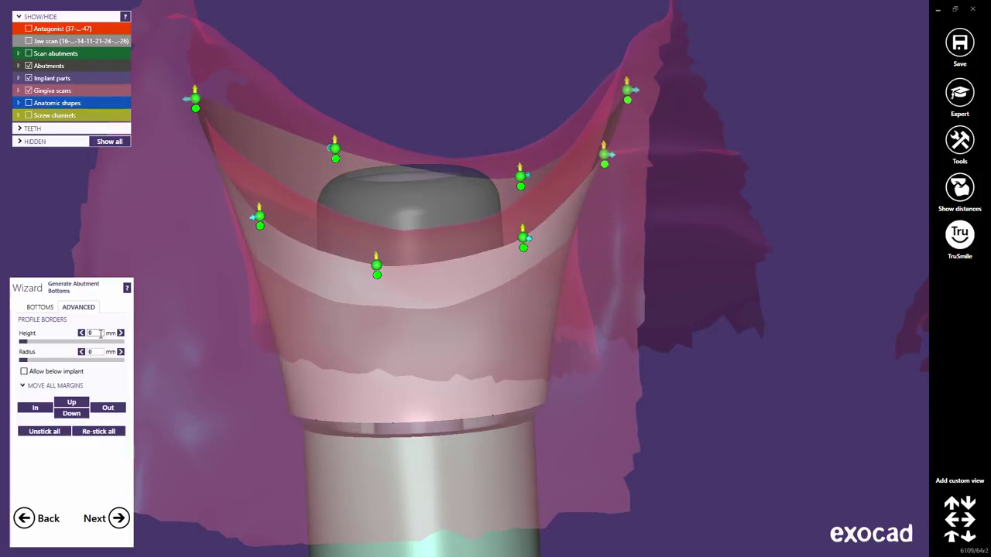
text(0.2)
key(Return)
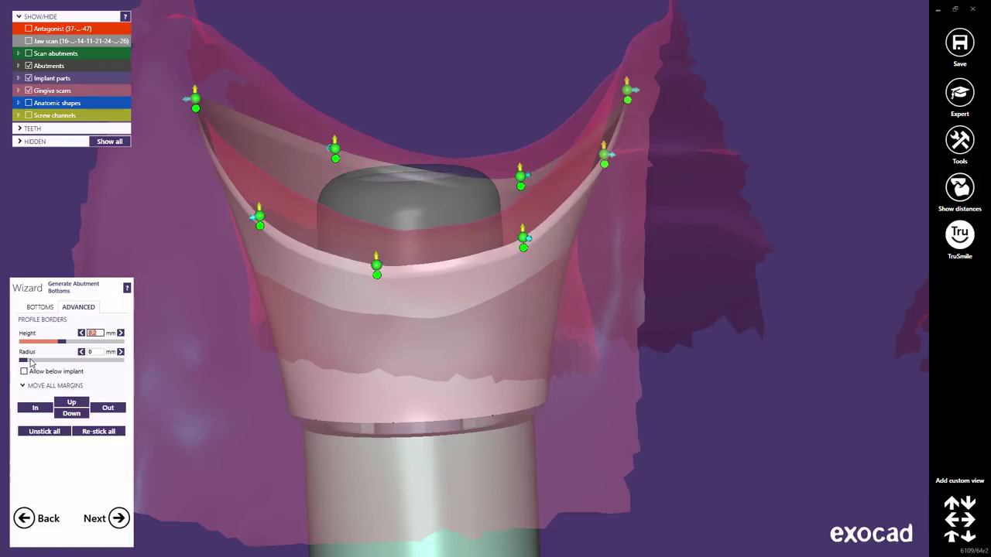
mouse_move(27, 362)
mouse_down()
mouse_move(70, 368)
mouse_move(23, 370)
mouse_up()
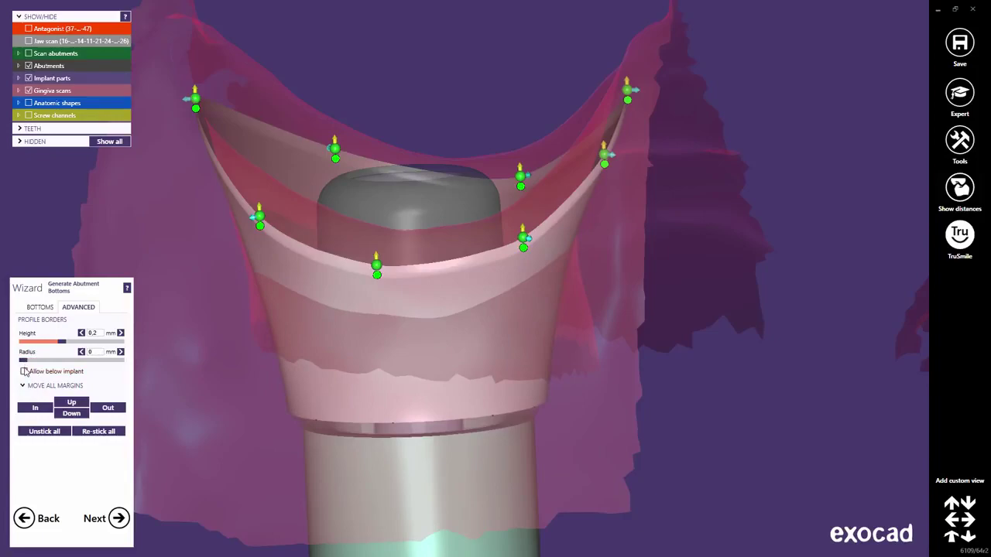
Allow the emergence profile below the implant, and pull one margin point of the tooth 11 abutment down past the implant connection.
click(24, 372)
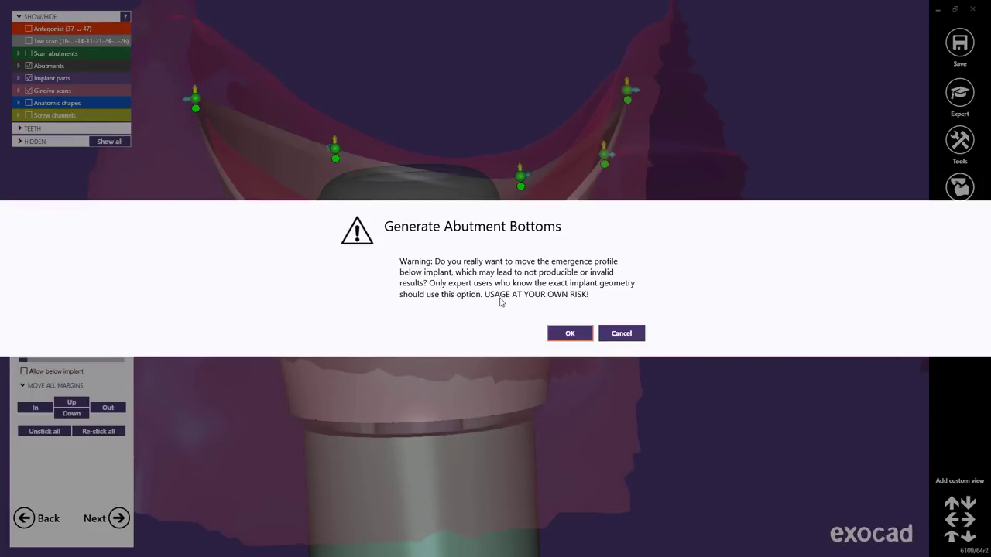
click(569, 333)
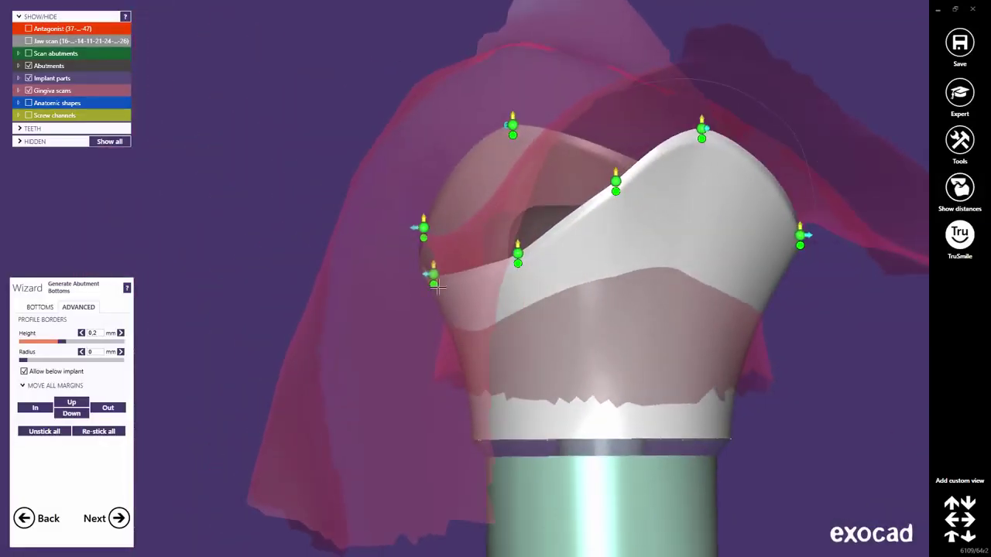
drag(412, 283, 378, 513)
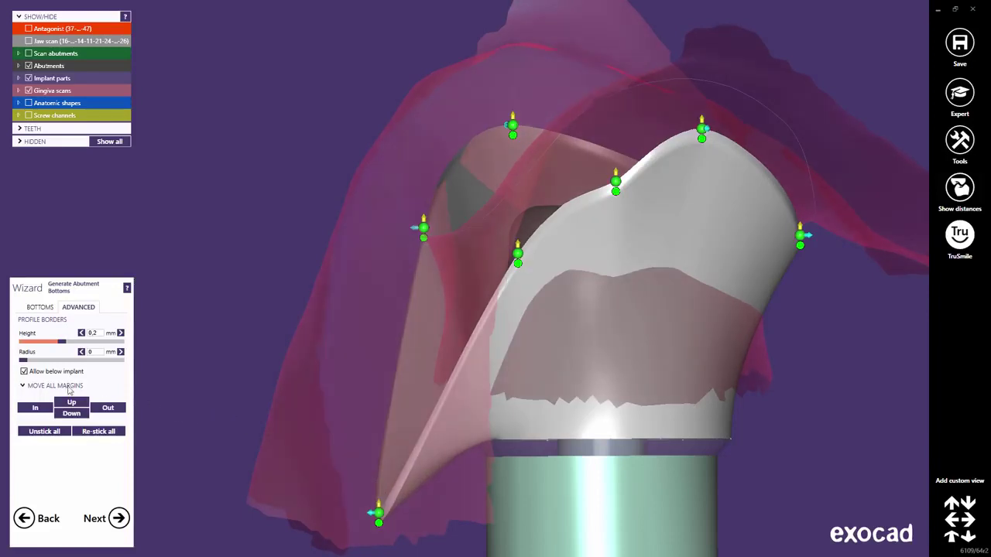
Disallow the emergence profile below the implant, and move the pulled tooth 11 margin point back up to even out the margin.
click(25, 372)
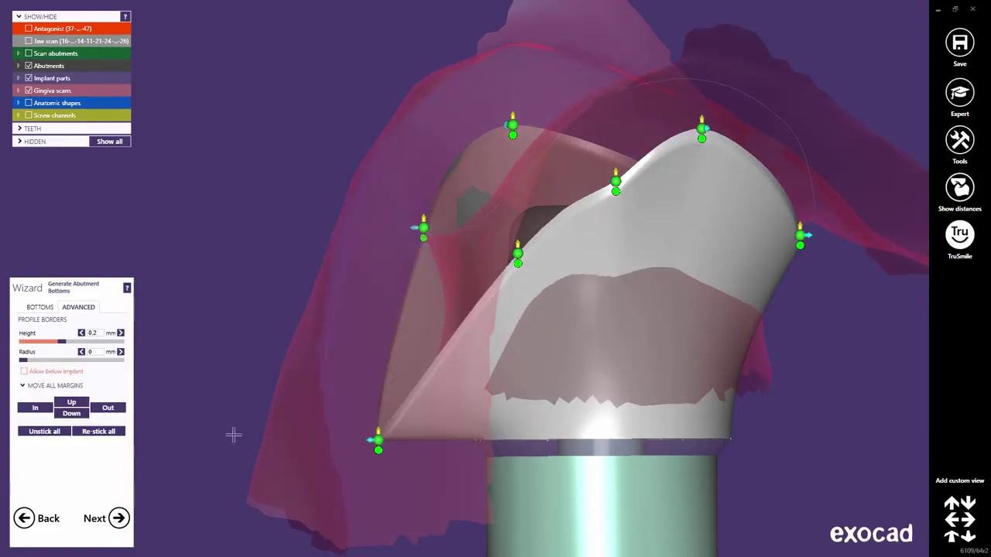
drag(377, 449, 430, 286)
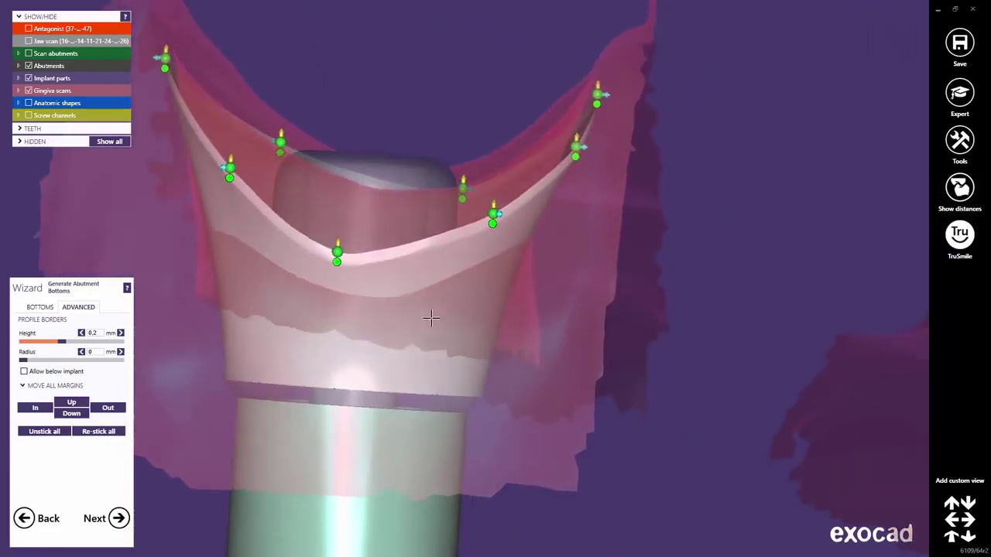
drag(336, 252, 348, 233)
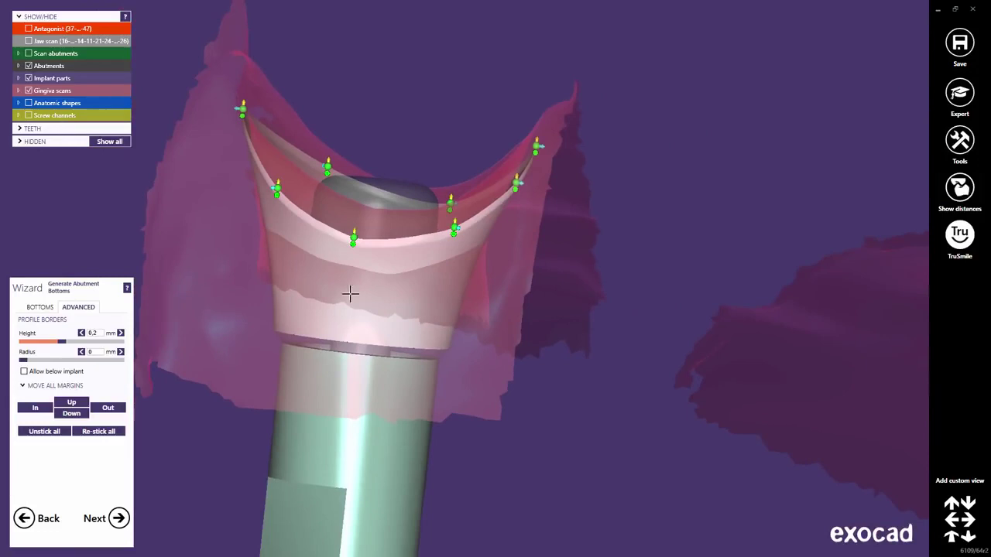
Move all margin control points slightly down and back up again.
right_drag(350, 292, 453, 348)
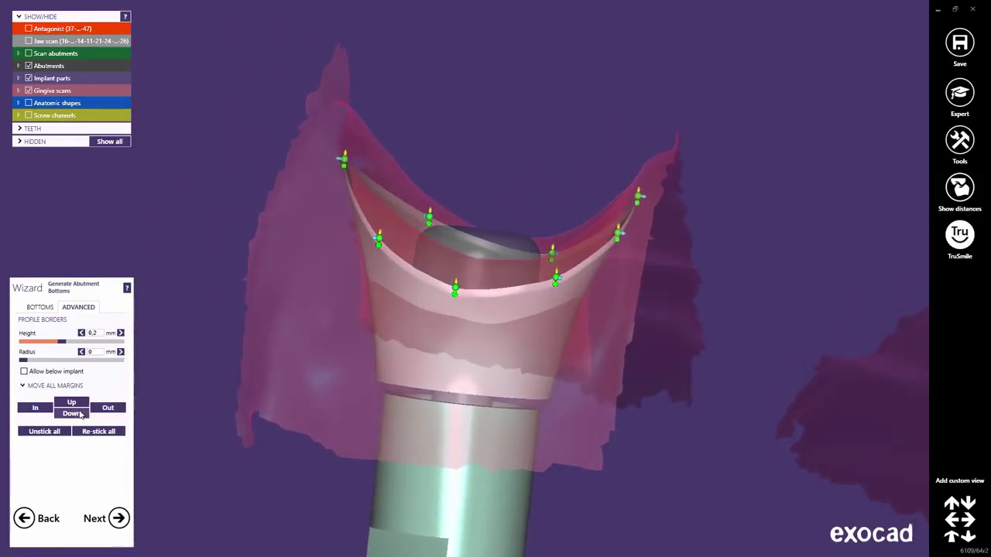
click(81, 414)
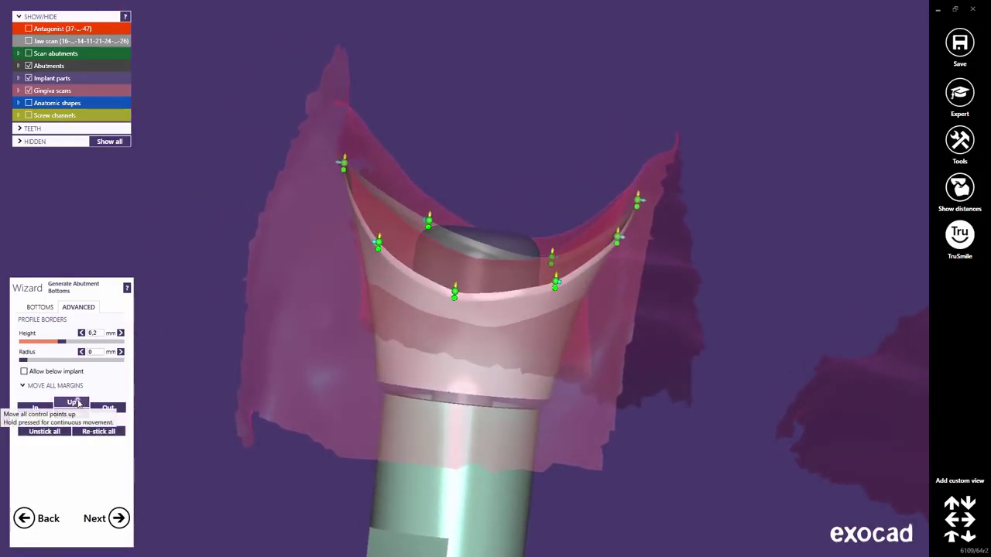
click(79, 402)
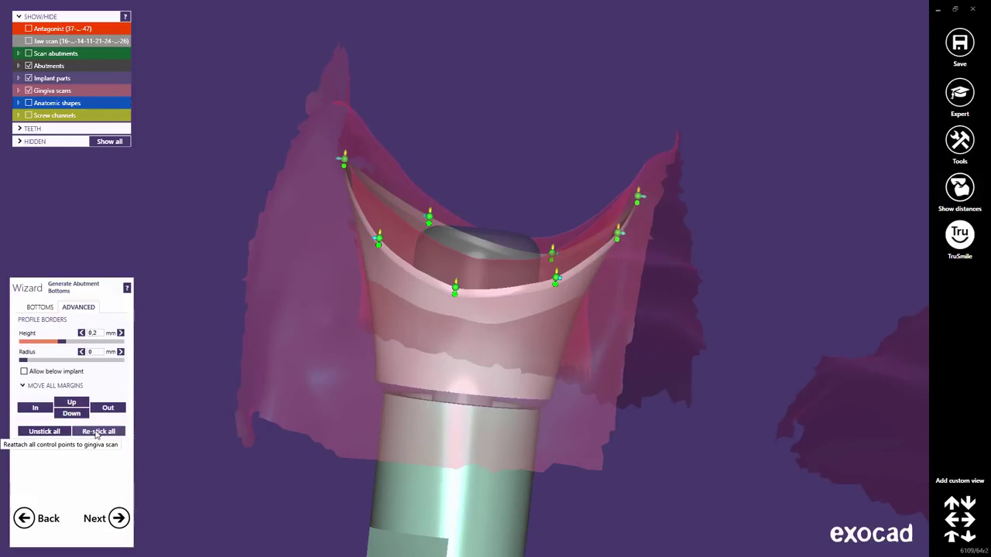
Accept the abutment bottoms and continue to the free-forming stage with all three restorations in view.
click(120, 519)
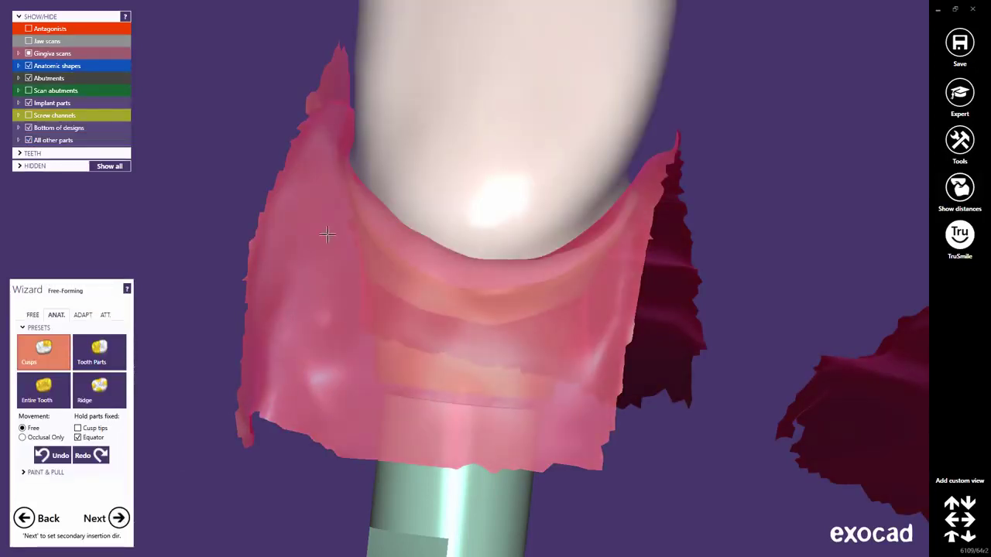
scroll(318, 200, down, 5)
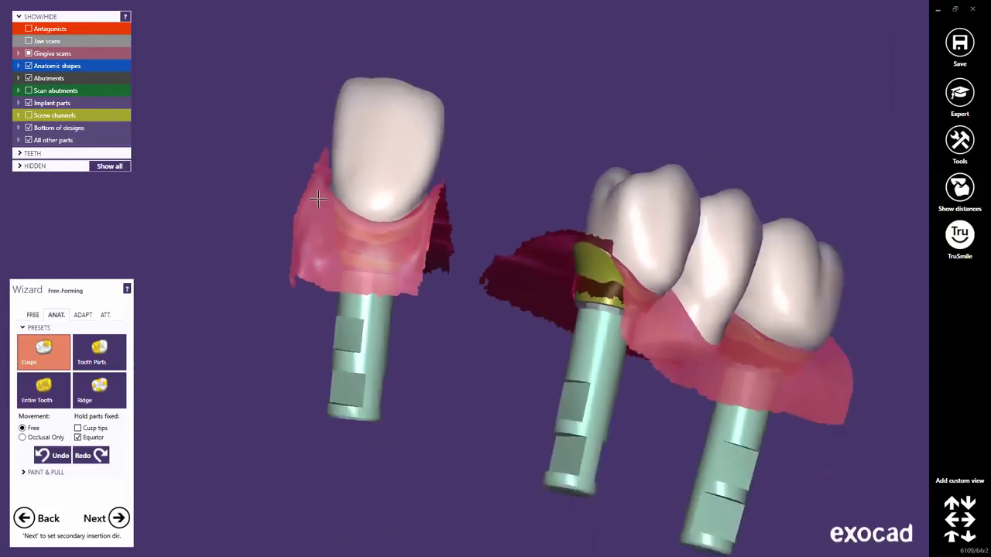
Display the contact distances on the crowns and adapt the pontic to the gingiva at 0 mm.
right_drag(506, 223, 457, 319)
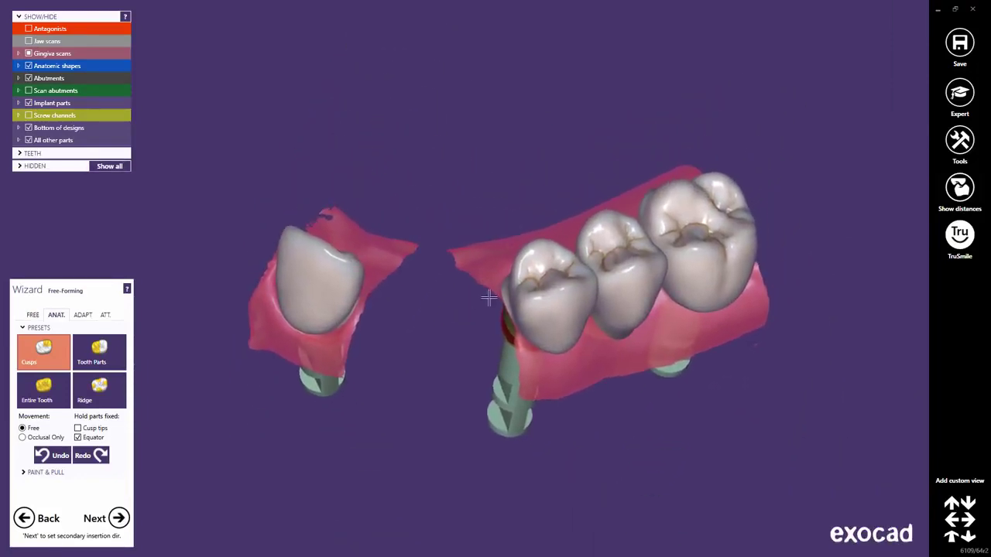
click(960, 189)
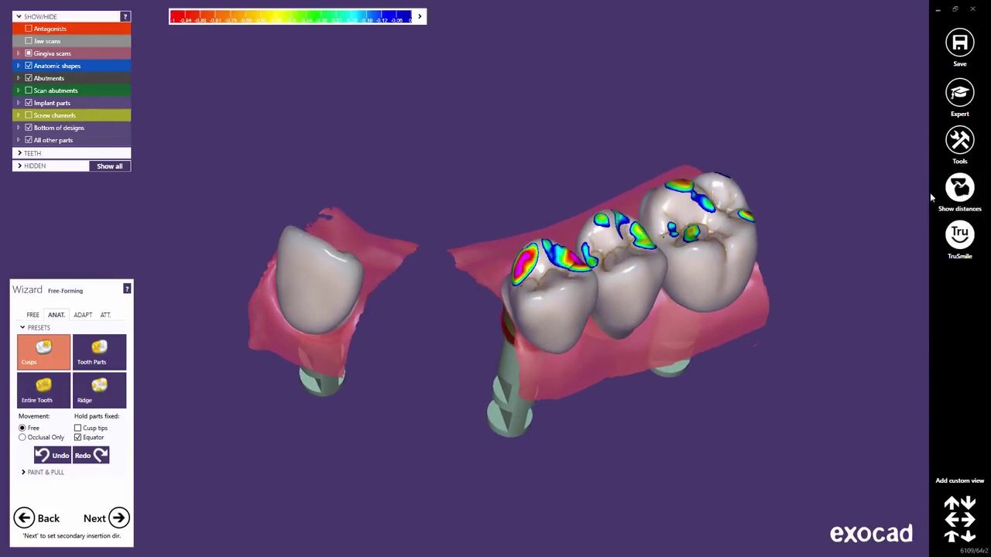
click(83, 316)
click(66, 362)
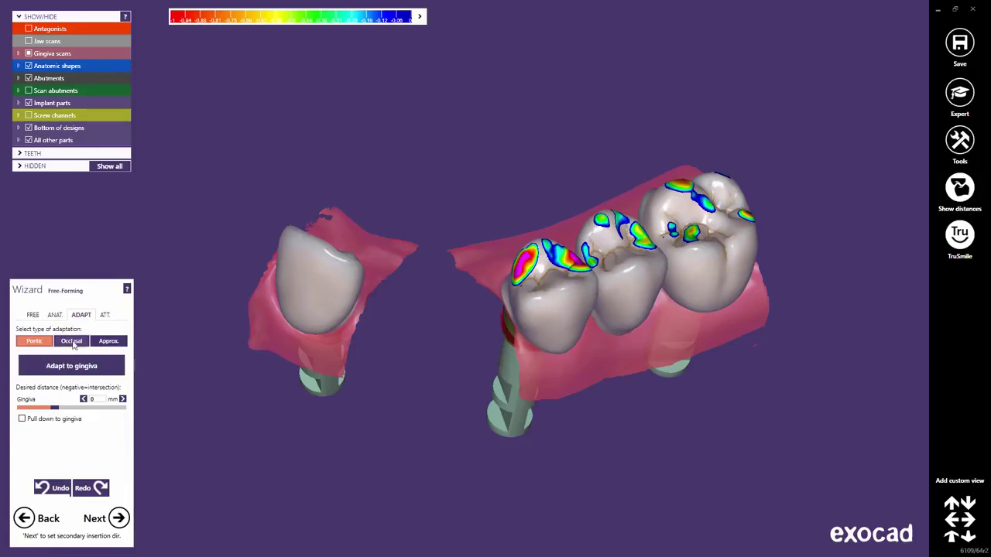
Cut the crowns' occlusal intersections at 0.1 mm and approximal intersections at 0 mm, and finish free-forming.
click(71, 340)
click(74, 359)
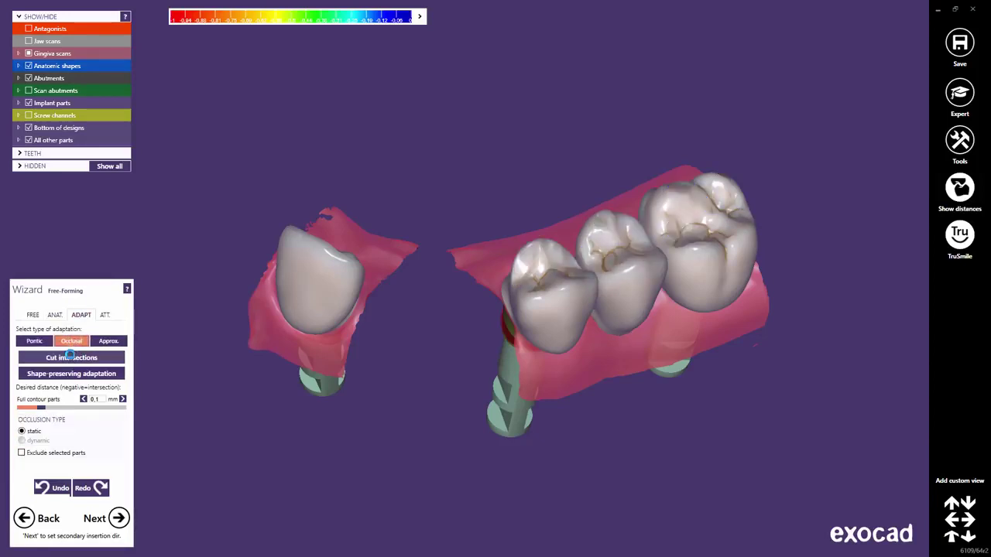
click(110, 343)
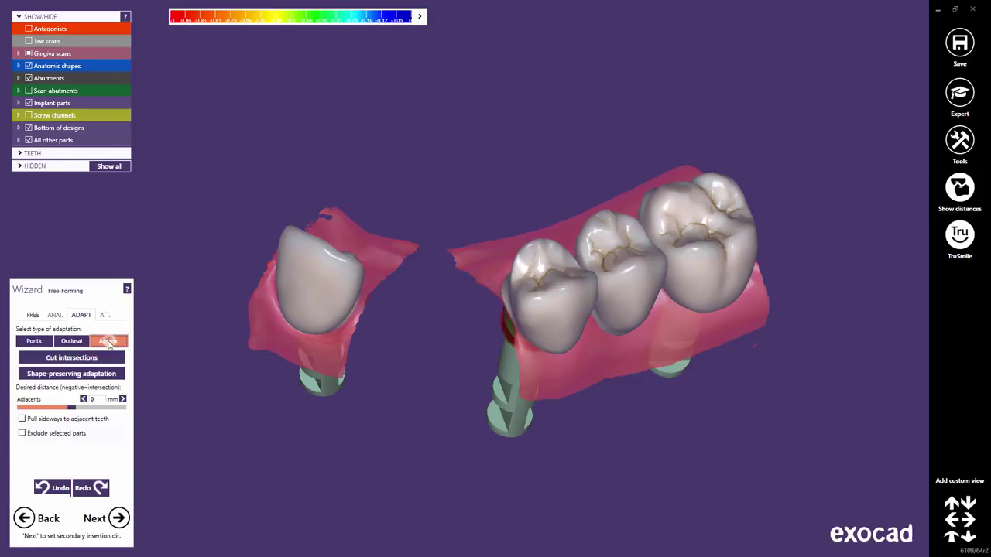
click(75, 358)
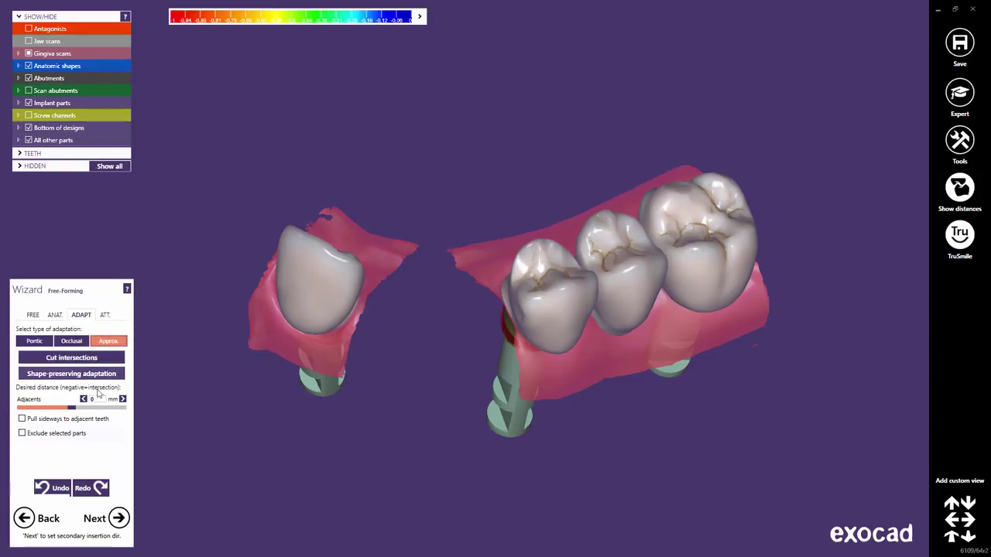
click(117, 518)
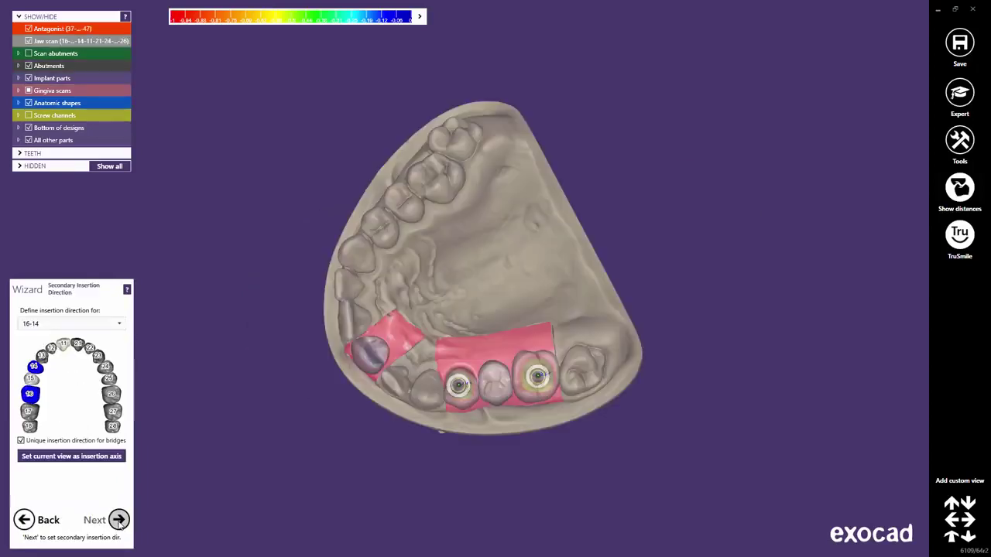
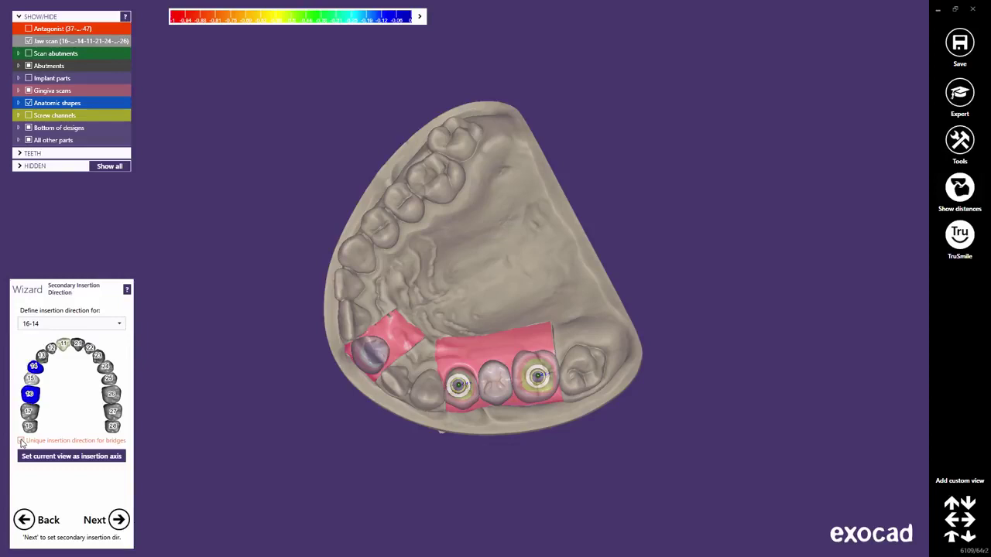
Keep a unique insertion direction for bridges and tilt the 16-14 bridge's direction to about 2.7° at tooth 14.
click(21, 441)
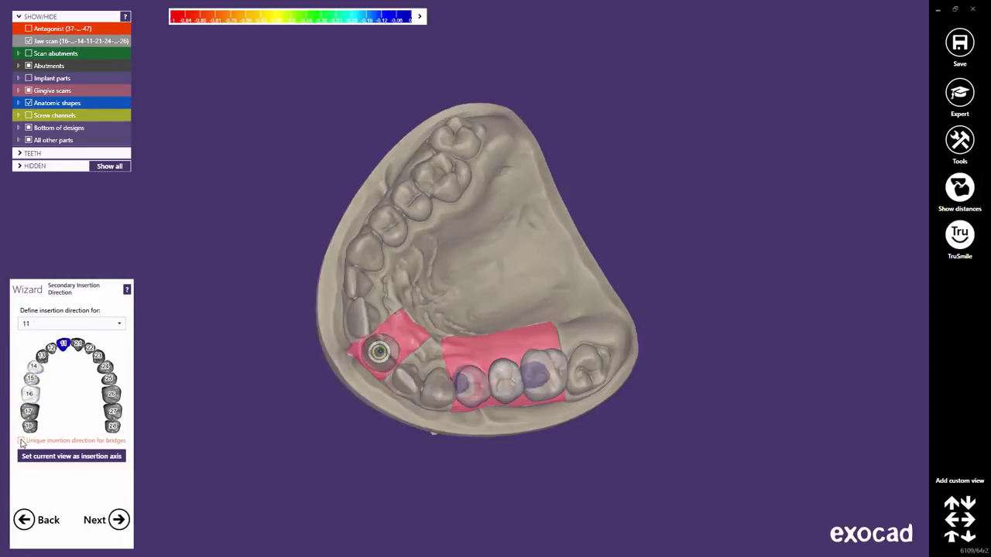
click(21, 441)
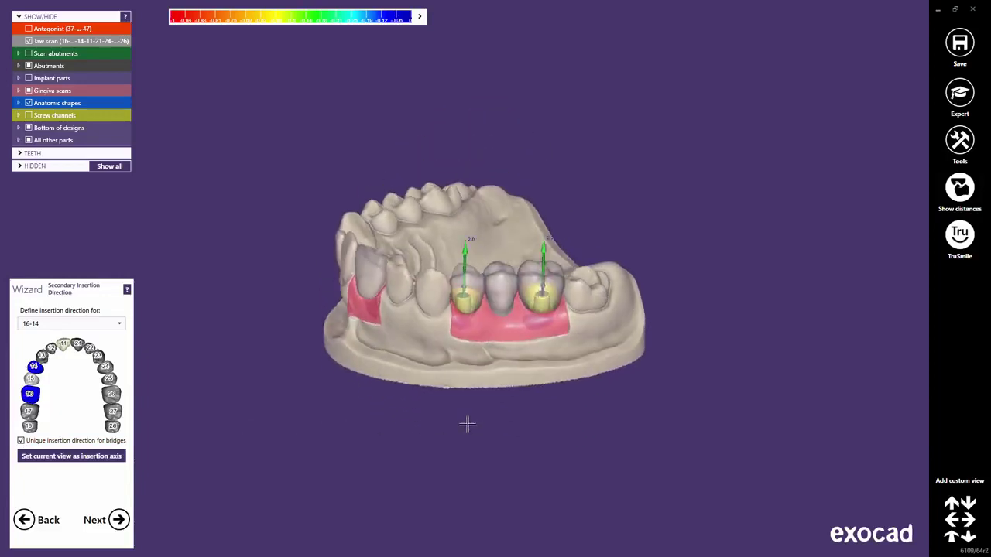
right_drag(467, 425, 486, 252)
scroll(485, 252, up, 8)
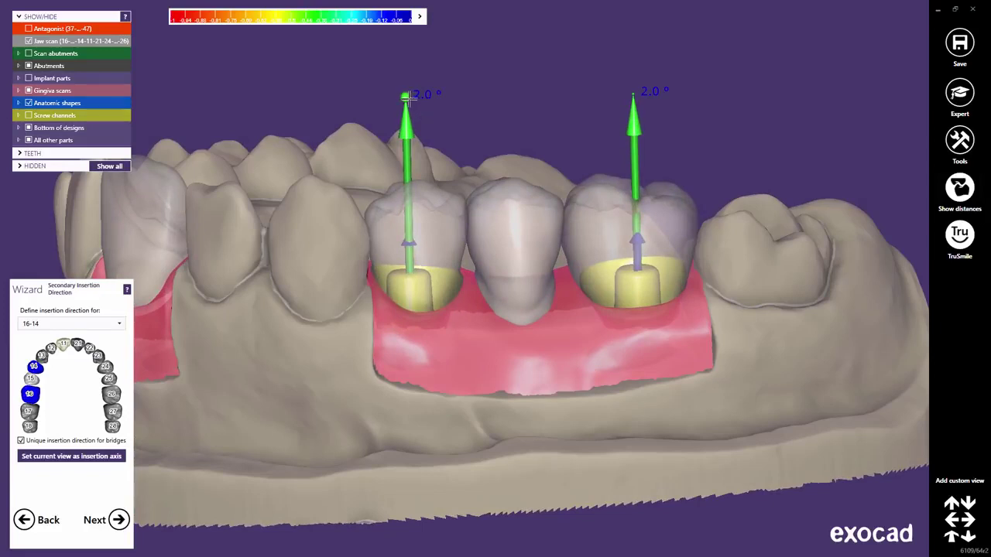
drag(406, 98, 410, 96)
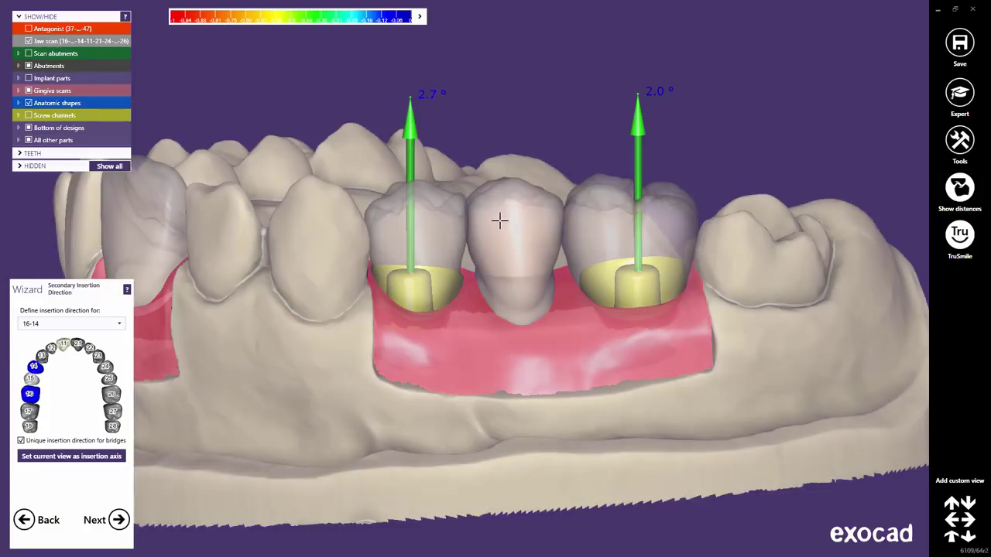
Select tooth 11 for the secondary insertion direction and set the current view as its insertion axis.
middle_click(500, 221)
right_drag(501, 222, 499, 228)
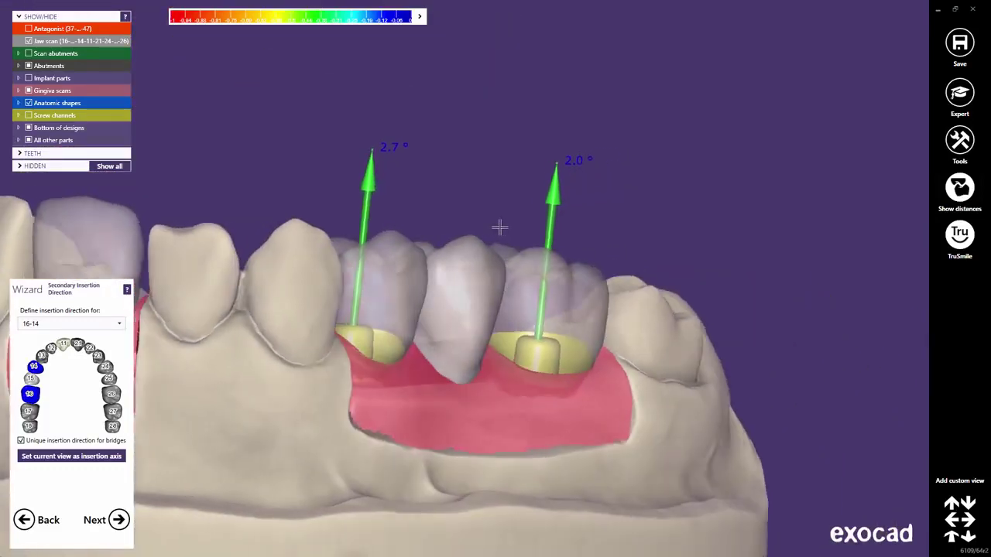
scroll(499, 226, down, 4)
scroll(277, 354, down, 2)
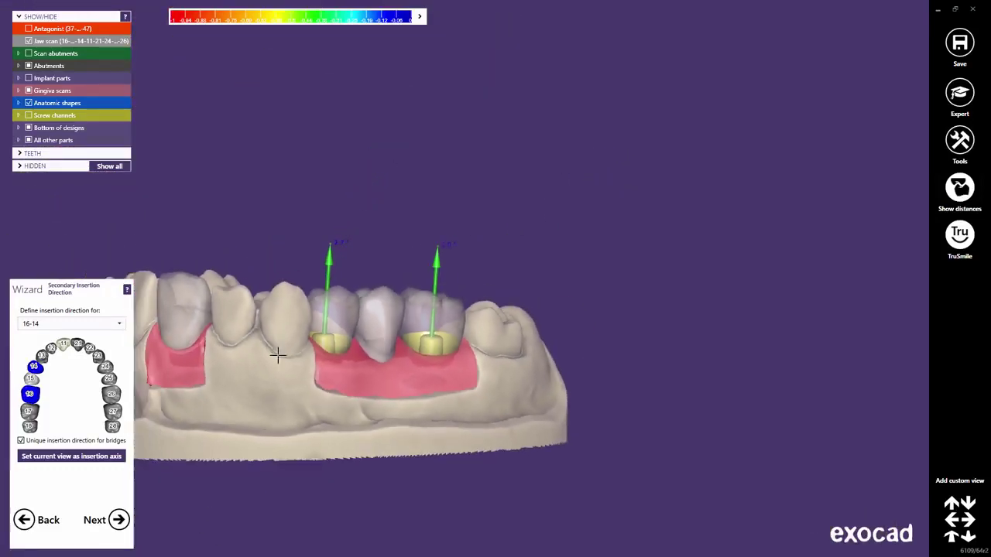
right_drag(277, 355, 343, 366)
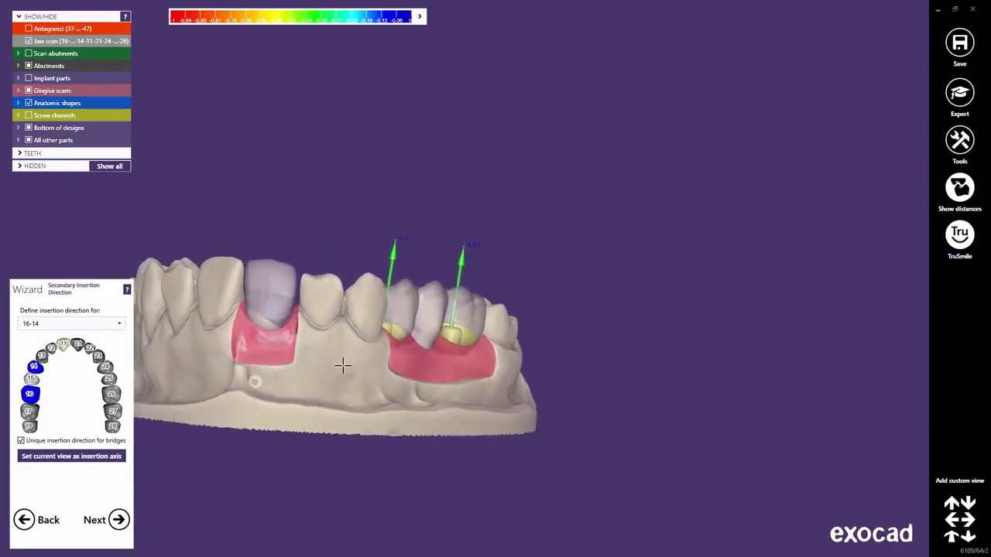
middle_drag(343, 365, 450, 357)
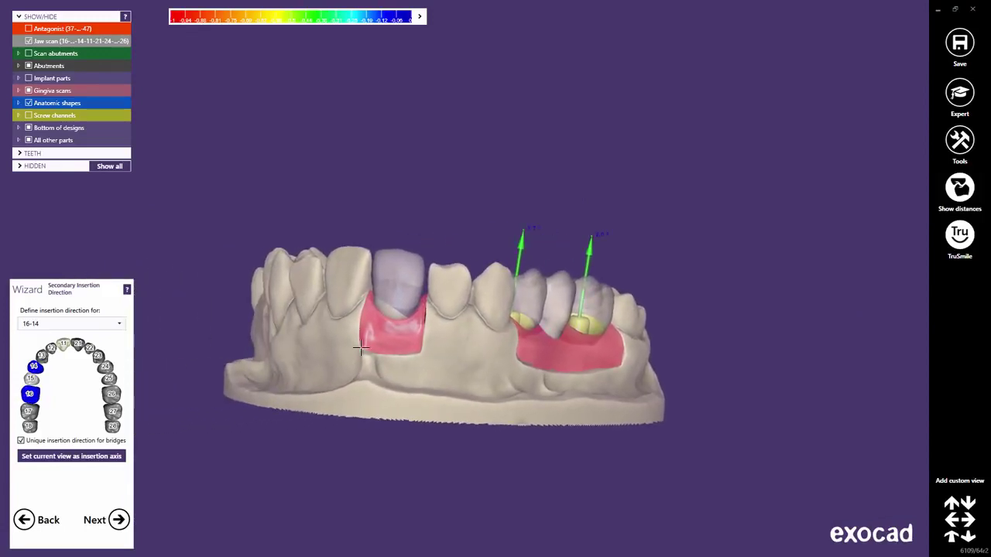
click(120, 324)
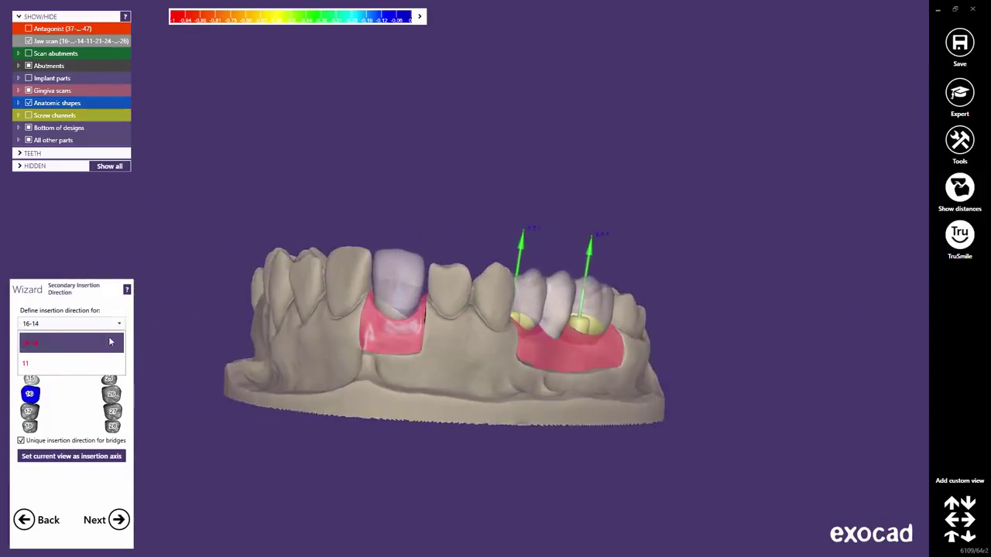
click(100, 358)
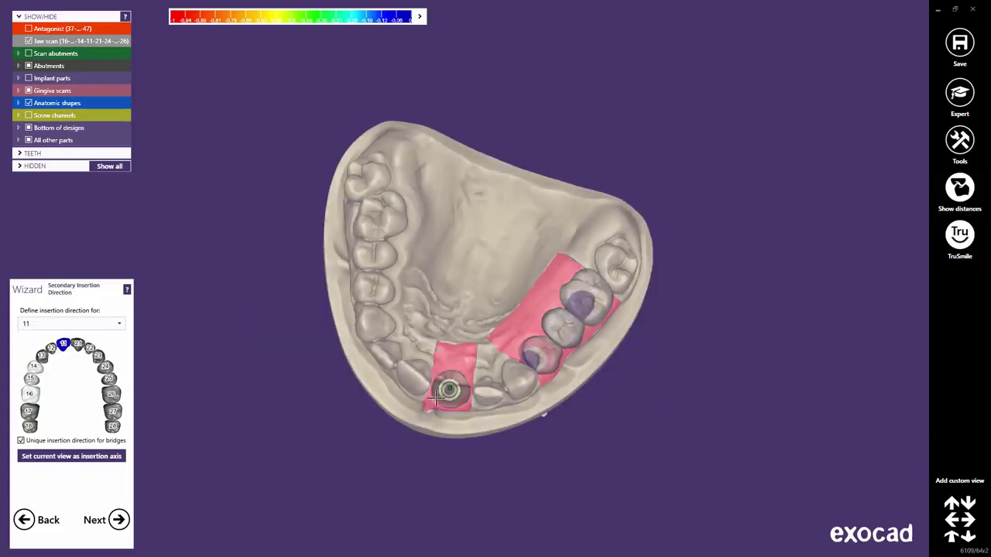
scroll(424, 403, up, 3)
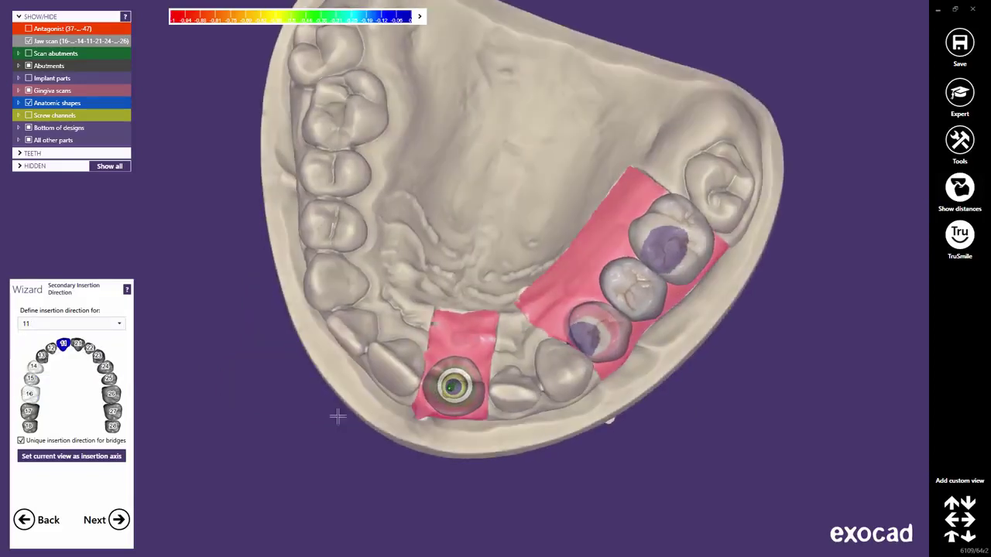
click(110, 457)
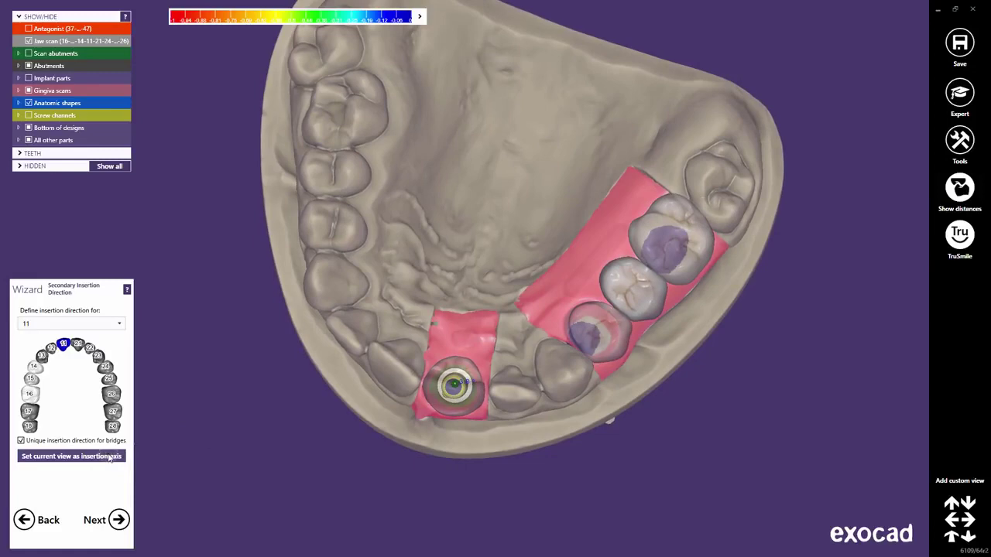
Tilt tooth 11's insertion direction to about 9.8° and continue to the abutment design.
mouse_move(445, 410)
right_down()
mouse_move(458, 359)
mouse_move(454, 271)
right_up()
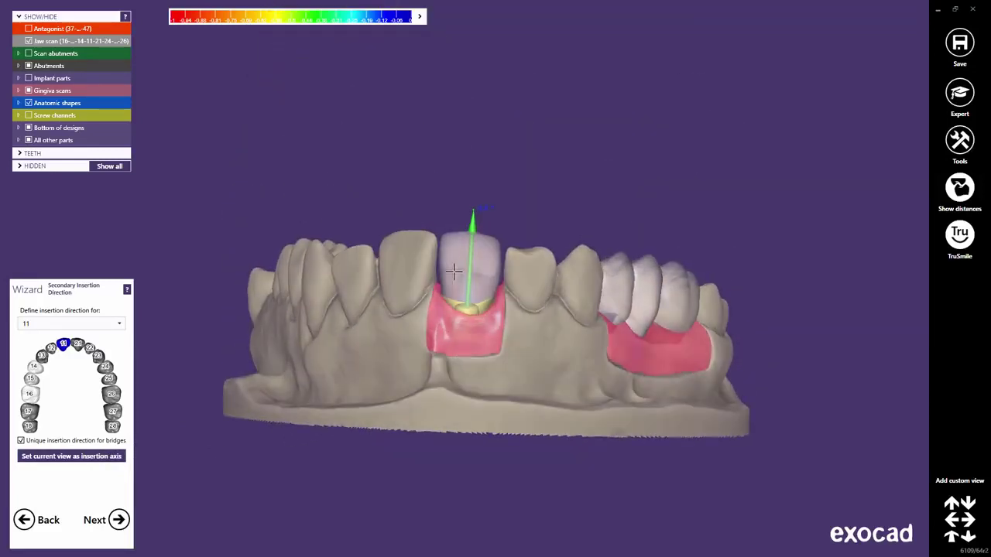
scroll(454, 271, up, 4)
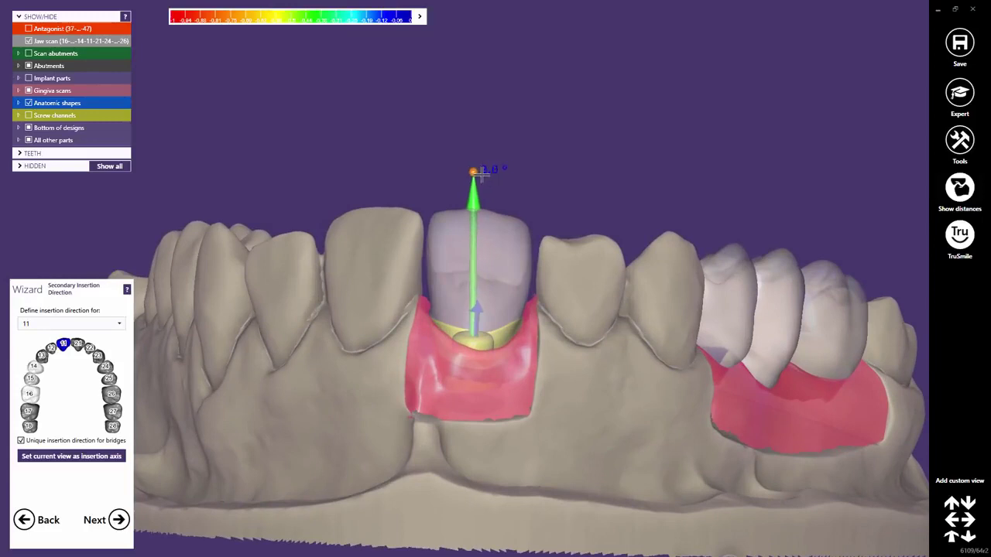
mouse_move(481, 173)
mouse_down()
mouse_move(497, 174)
mouse_move(483, 177)
mouse_up()
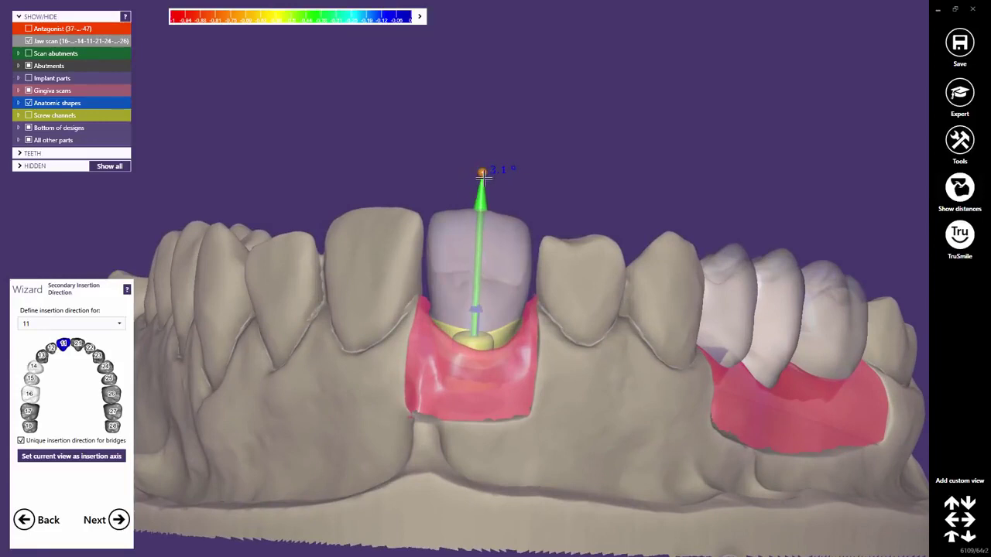
right_drag(482, 297, 482, 331)
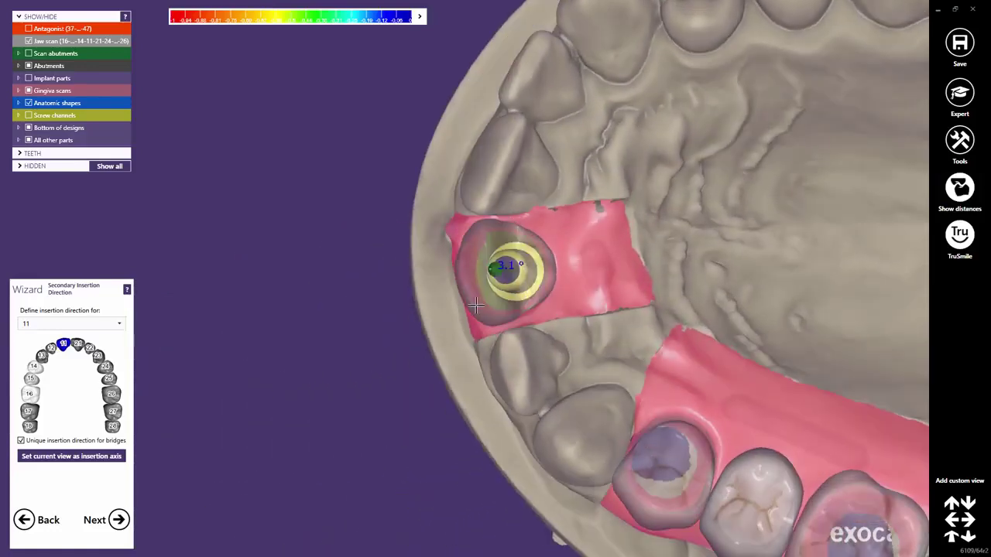
drag(491, 267, 513, 266)
right_drag(514, 267, 512, 289)
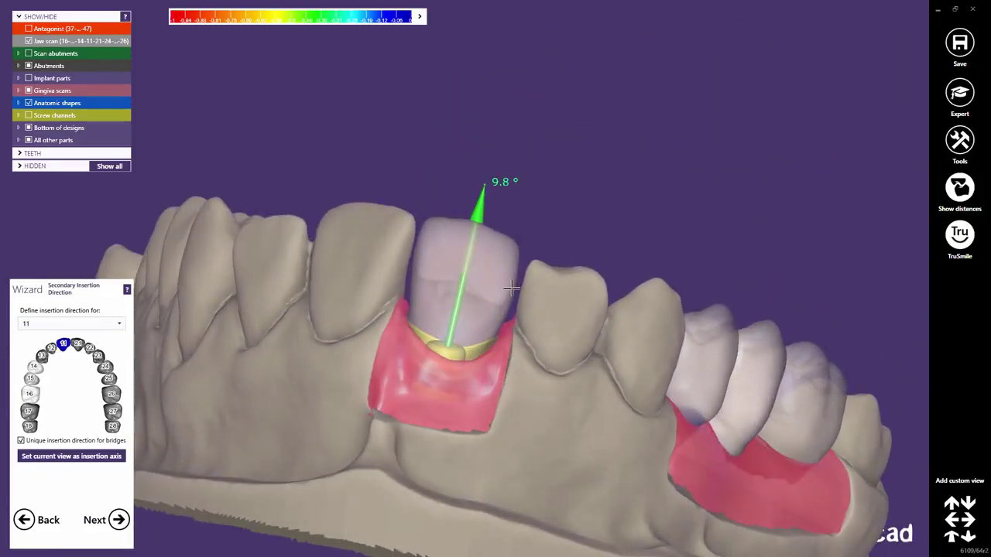
scroll(509, 326, down, 3)
right_drag(508, 326, 464, 308)
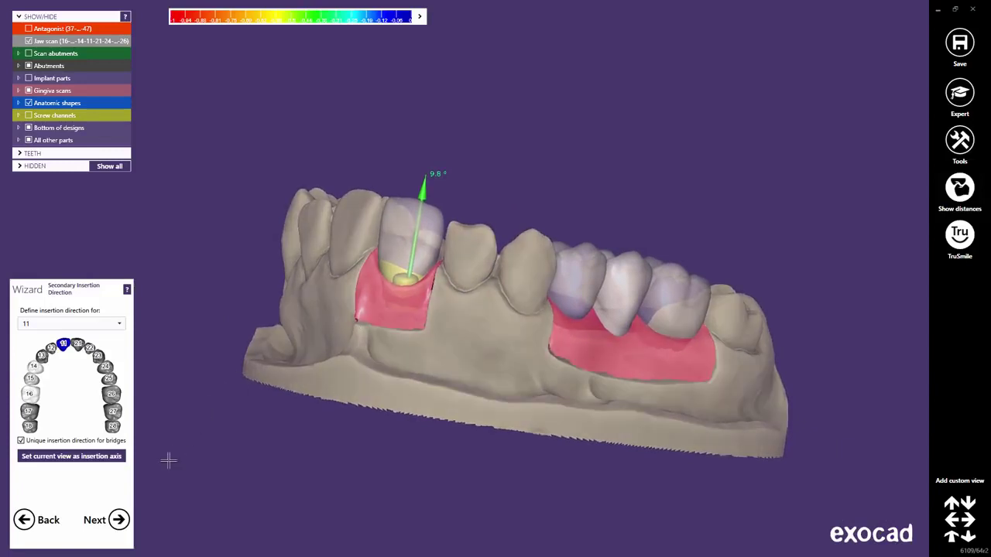
click(119, 520)
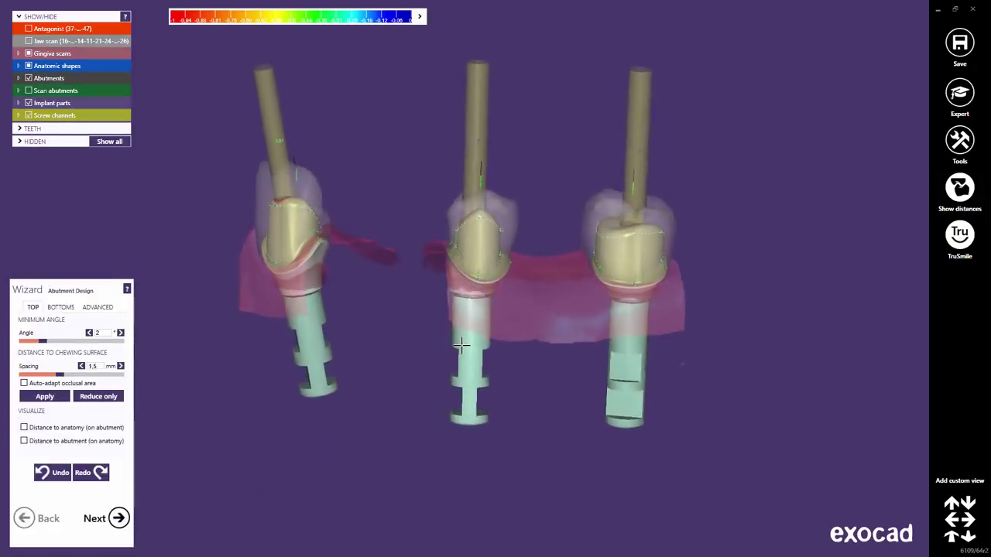
Hide the screw channels and turn off the distance display around the three abutments.
scroll(438, 322, up, 5)
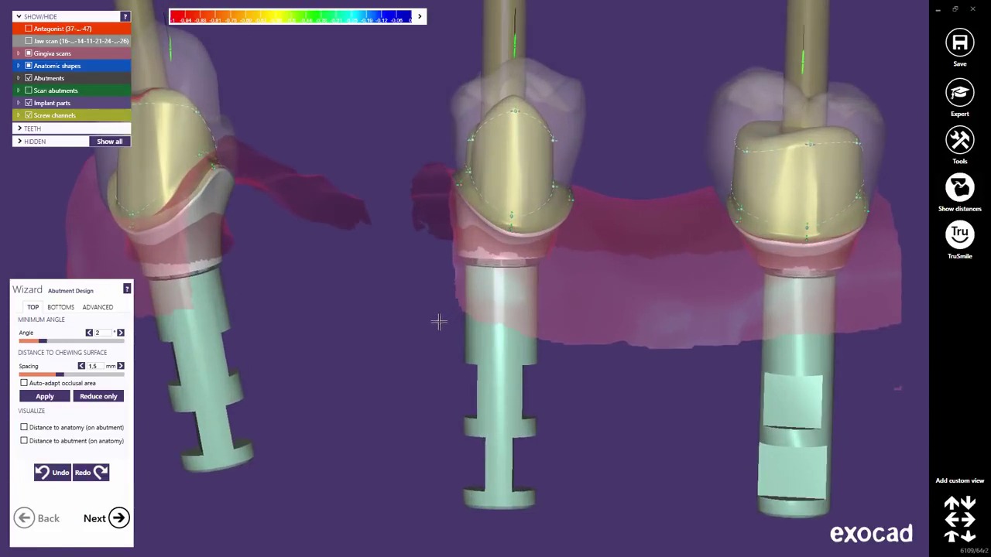
middle_drag(439, 322, 463, 372)
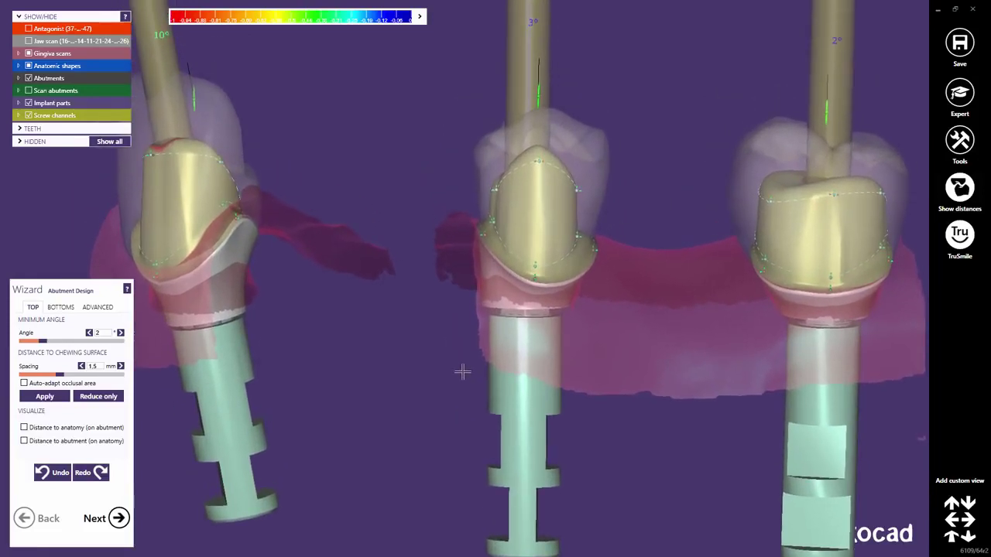
click(48, 115)
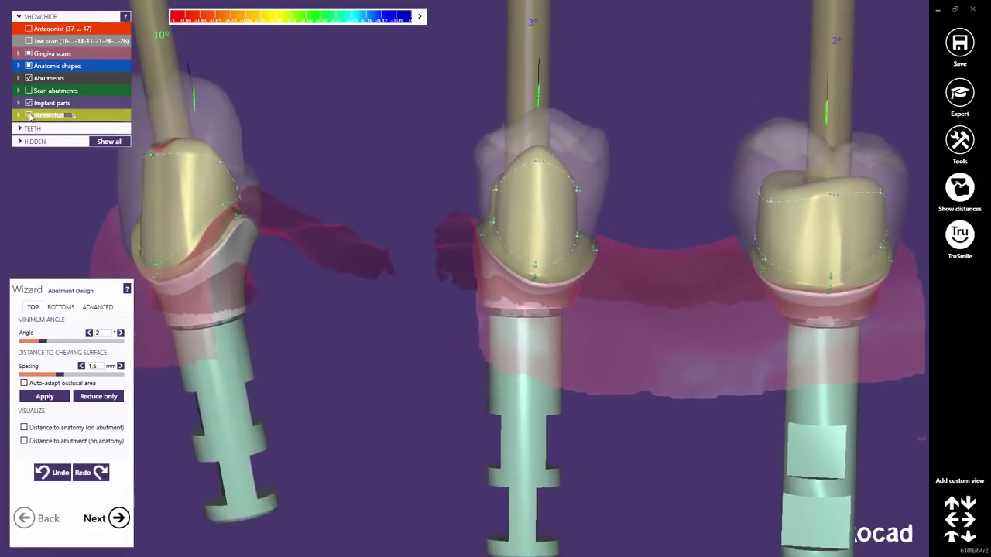
click(961, 196)
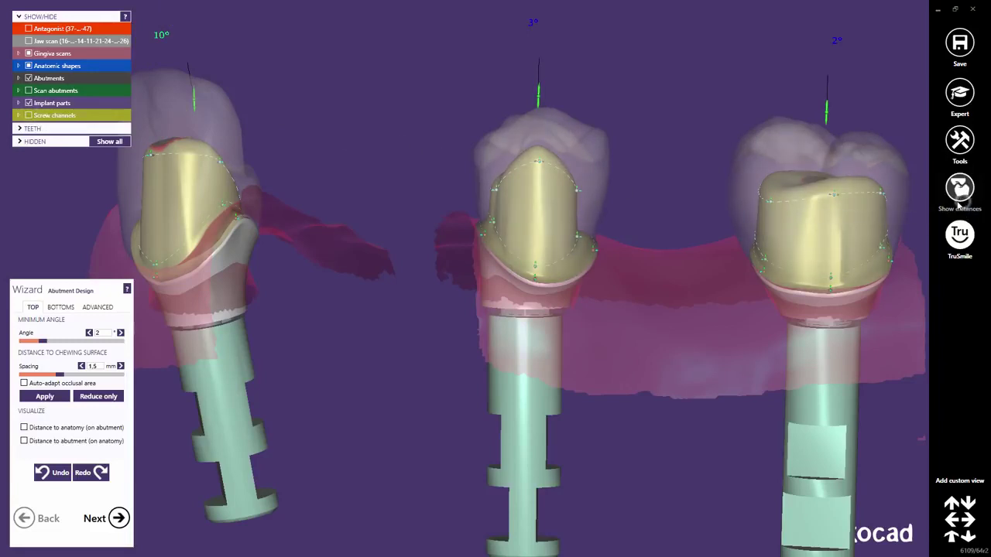
Focus on the molar abutment and hide the gingiva scans and anatomic shapes to expose its control points.
middle_click(808, 234)
scroll(460, 261, up, 5)
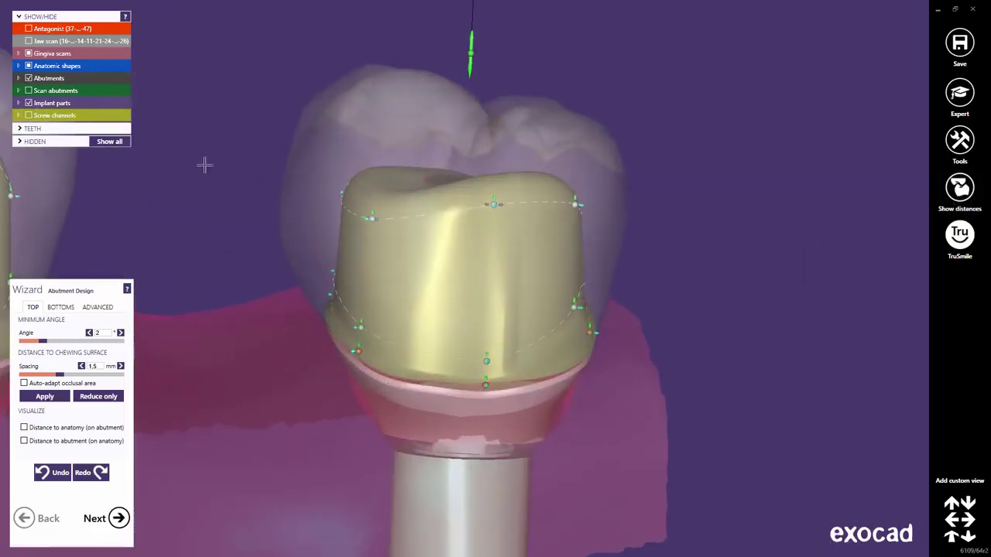
click(29, 53)
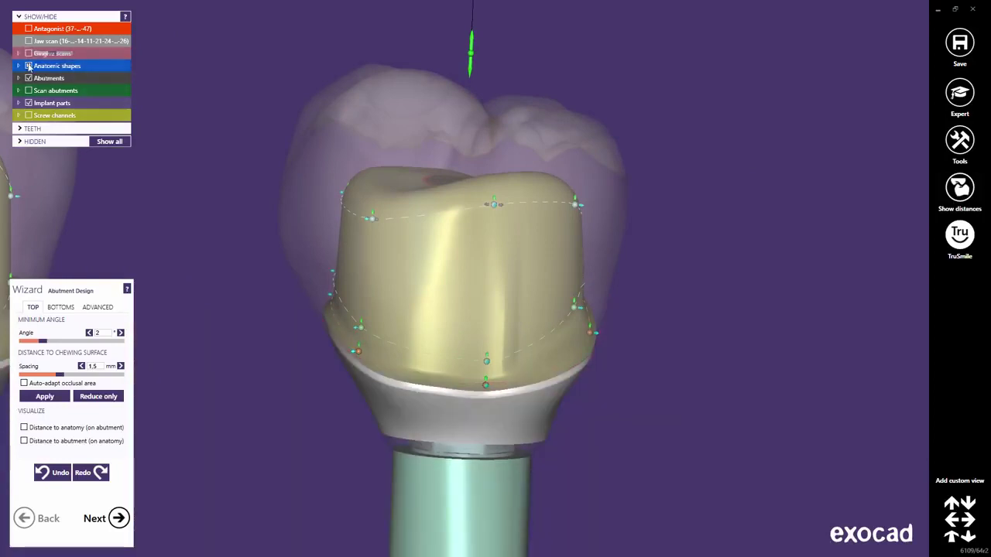
click(29, 66)
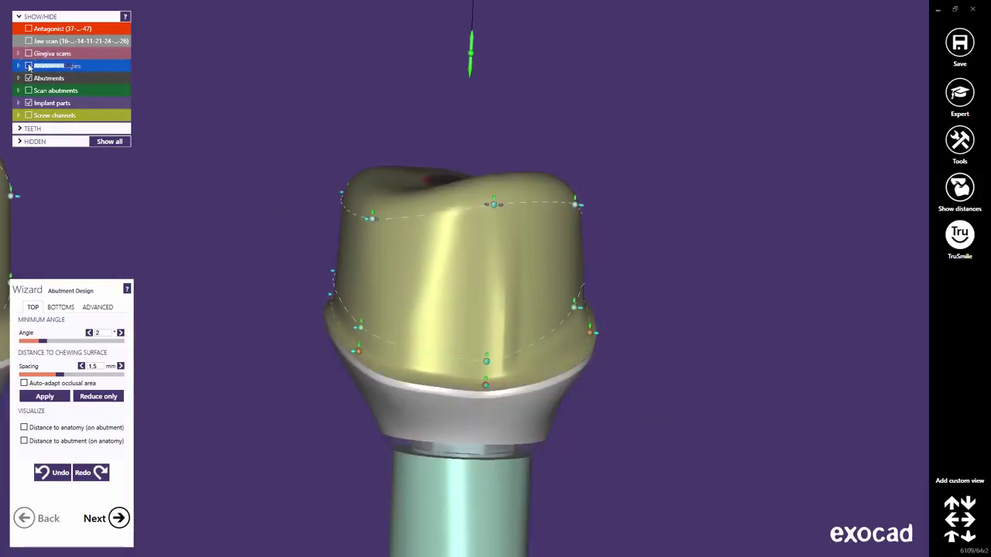
scroll(365, 222, up, 4)
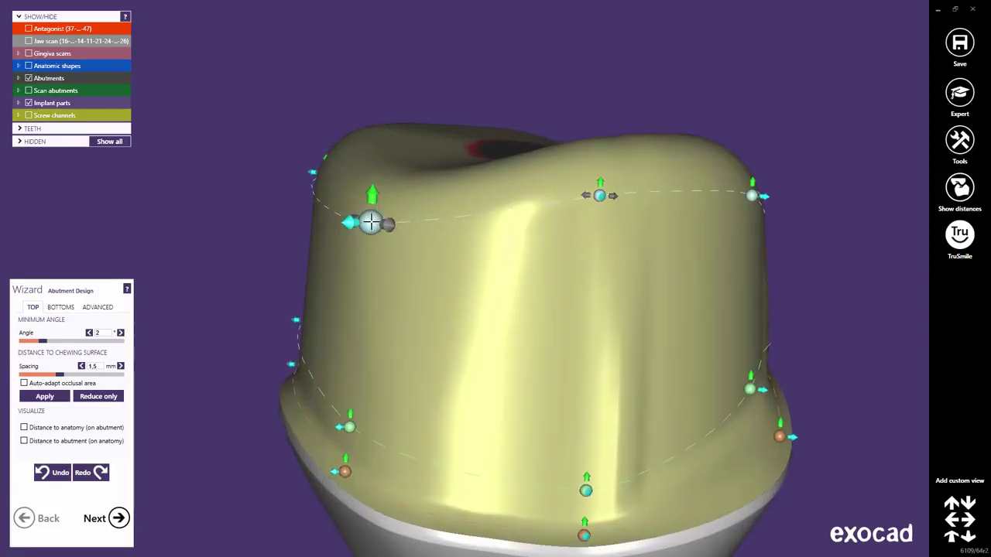
Lower the top edge of the molar abutment on the facing side and raise its mid-wall and shoulder control points.
mouse_move(371, 222)
mouse_down()
mouse_move(422, 216)
mouse_move(338, 213)
mouse_move(405, 212)
mouse_move(410, 167)
mouse_move(398, 232)
mouse_move(379, 229)
mouse_move(382, 132)
mouse_move(380, 291)
mouse_move(383, 203)
mouse_move(345, 209)
mouse_move(387, 206)
mouse_move(367, 207)
mouse_up()
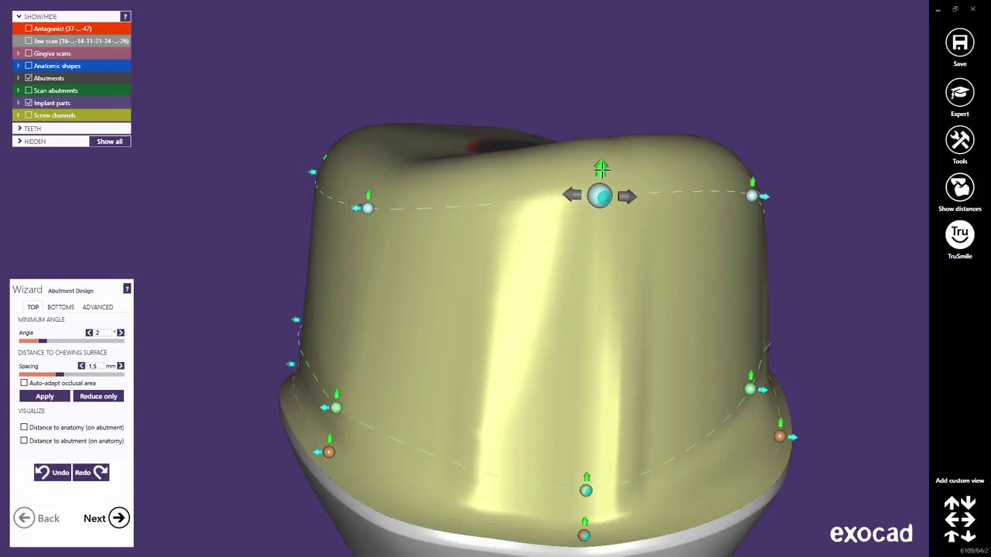
drag(601, 167, 591, 251)
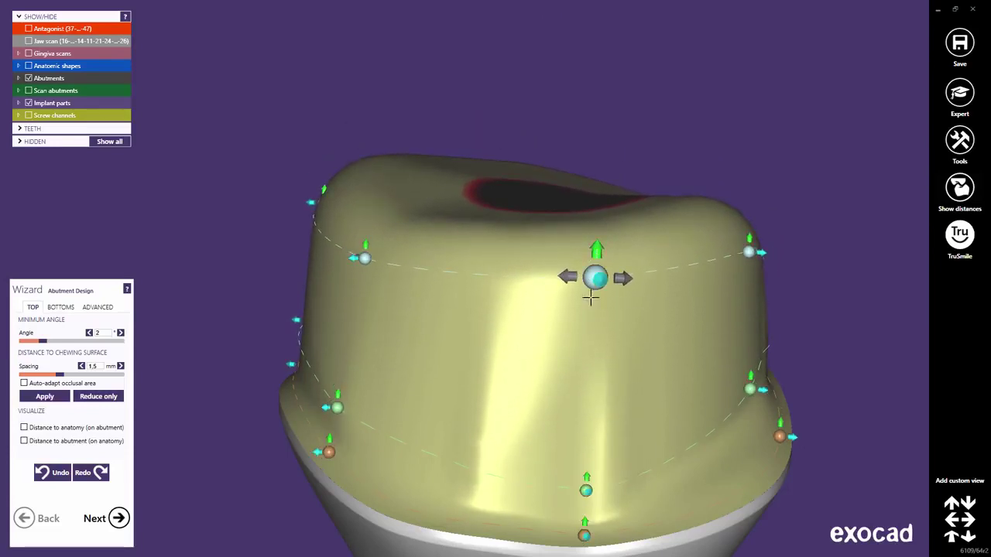
drag(588, 468, 595, 444)
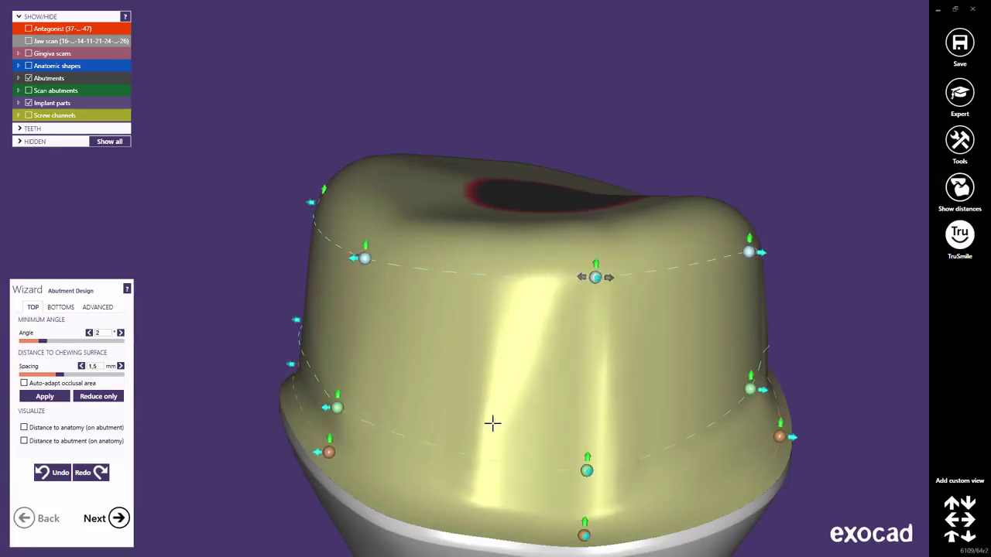
drag(344, 406, 350, 364)
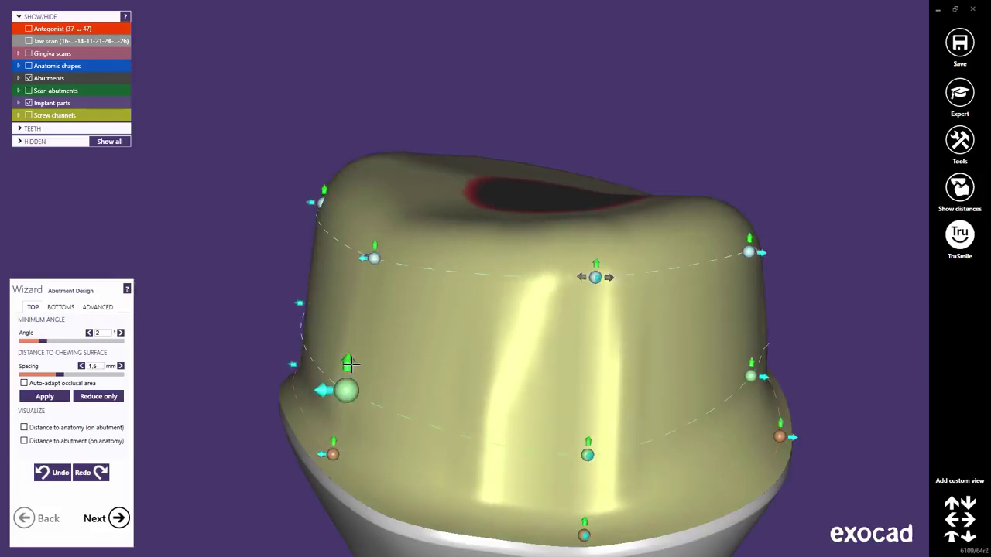
drag(333, 451, 344, 417)
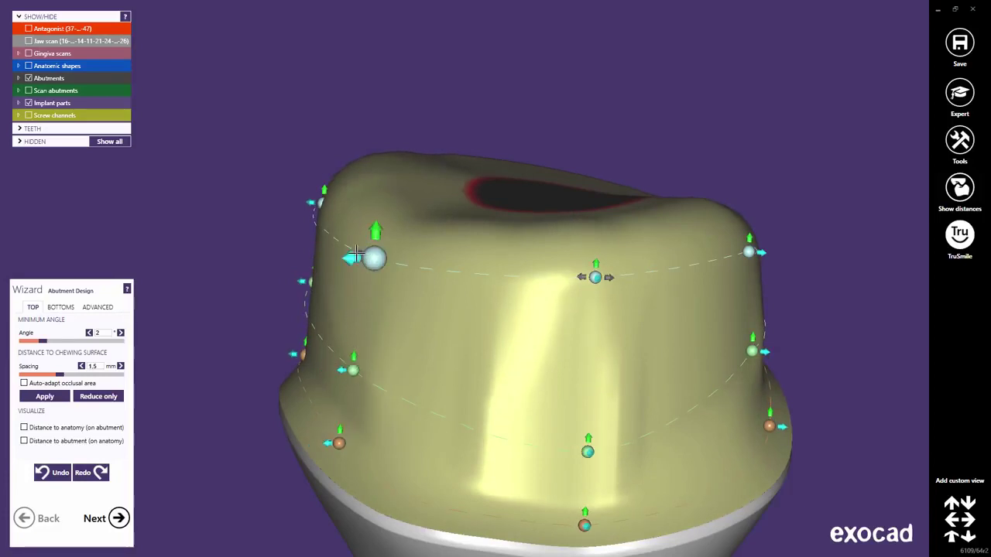
Reshape the molar abutment's side wall by moving its upper and mid-wall corner control points inward and outward individually.
drag(354, 255, 401, 261)
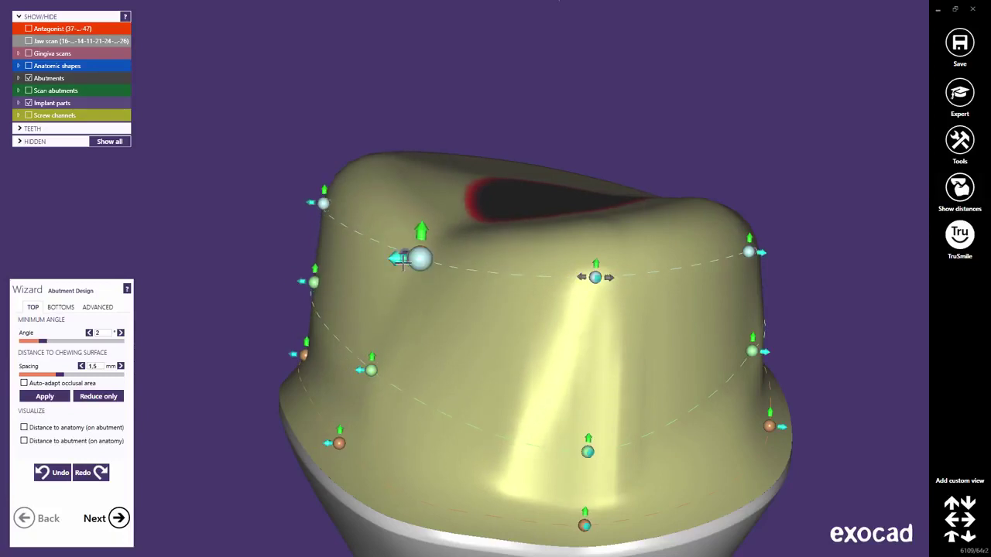
right_drag(403, 355, 439, 386)
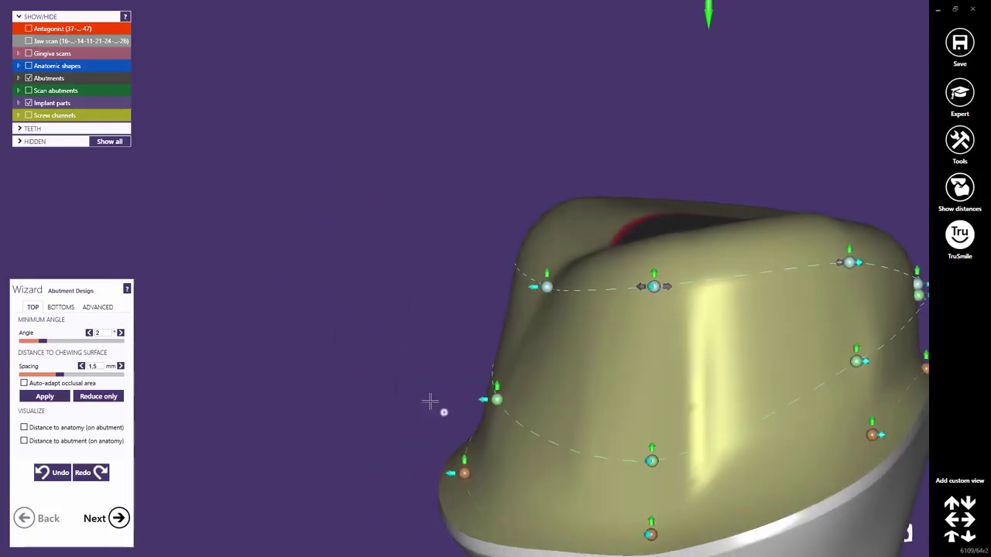
middle_drag(432, 403, 303, 307)
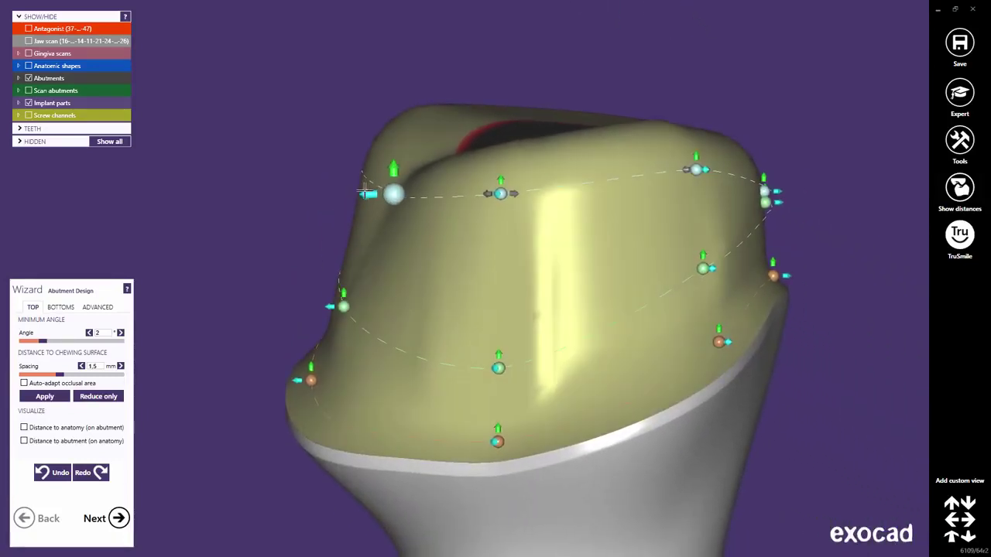
drag(366, 191, 291, 215)
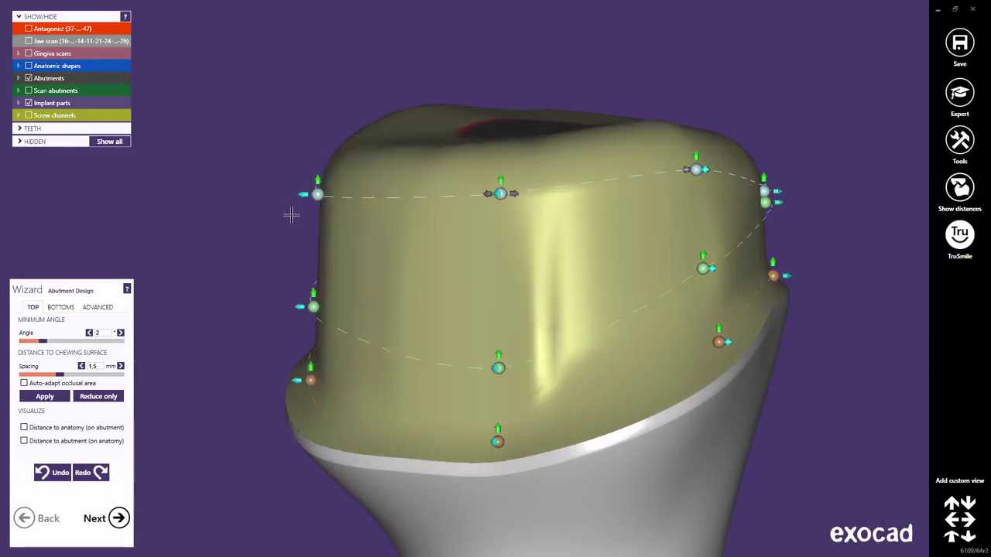
mouse_move(300, 307)
mouse_down()
mouse_move(328, 306)
mouse_move(316, 308)
mouse_up()
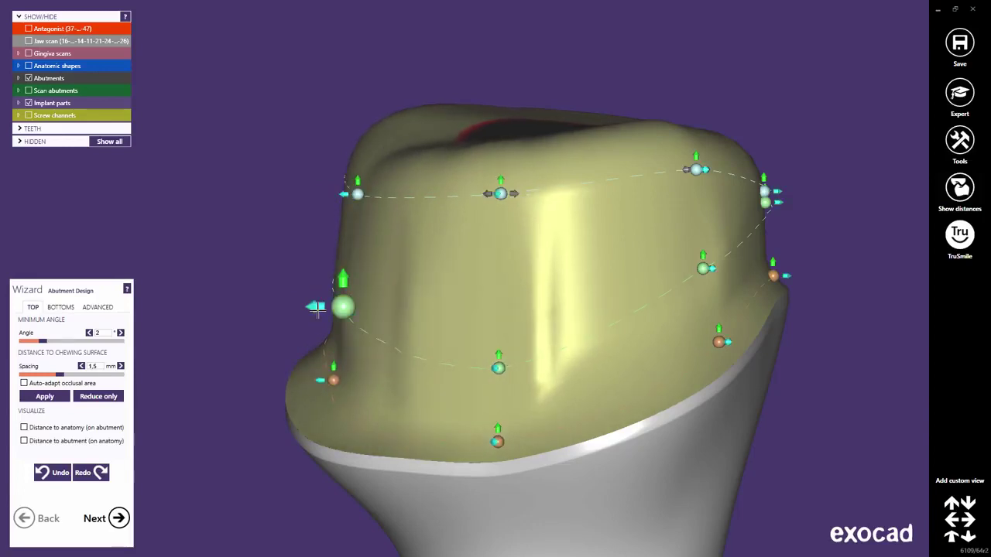
Move the linked column of top, mid-wall and shoulder control points to widen the molar abutment's side wall.
mouse_move(311, 379)
mouse_down()
mouse_move(323, 379)
mouse_move(309, 381)
mouse_up()
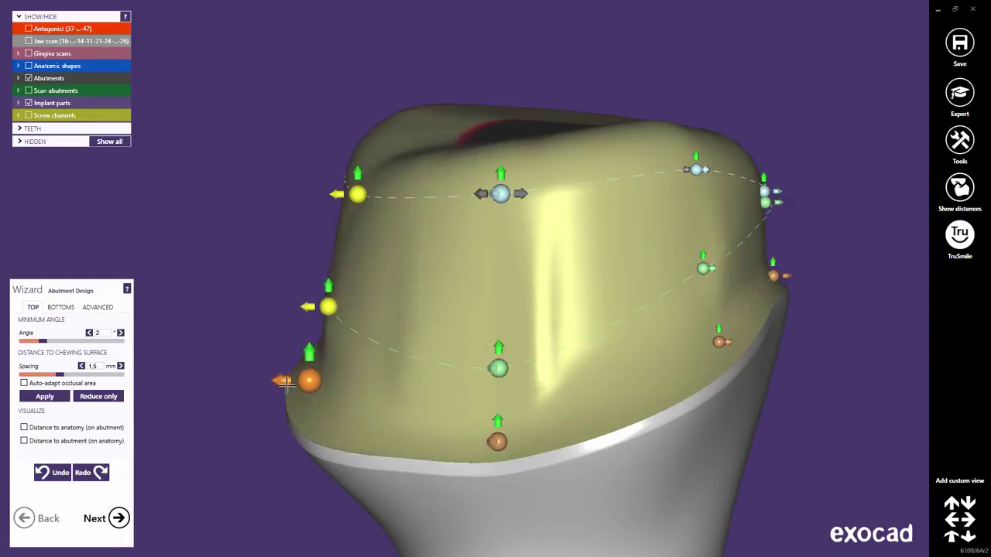
mouse_move(286, 389)
mouse_down()
mouse_move(311, 387)
mouse_move(297, 390)
mouse_up()
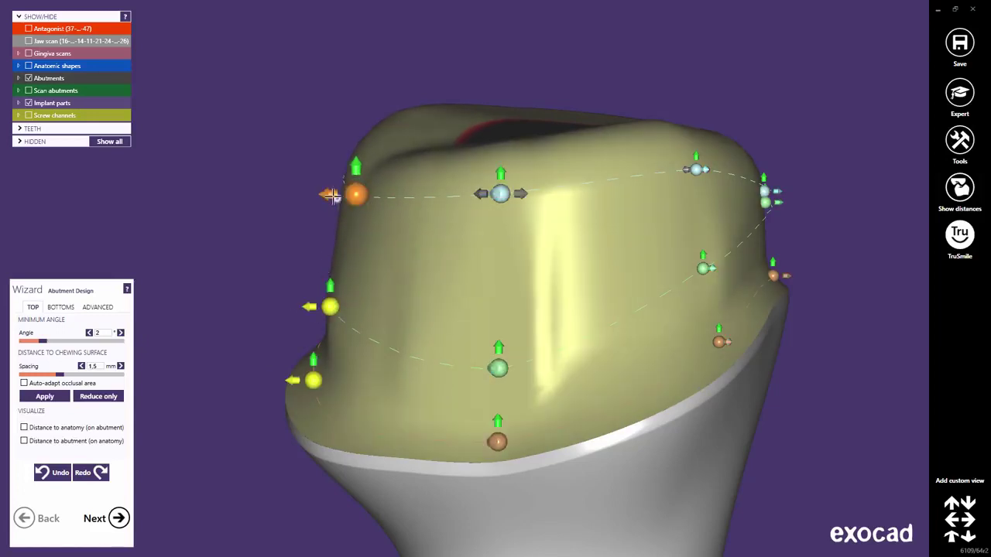
drag(331, 196, 288, 196)
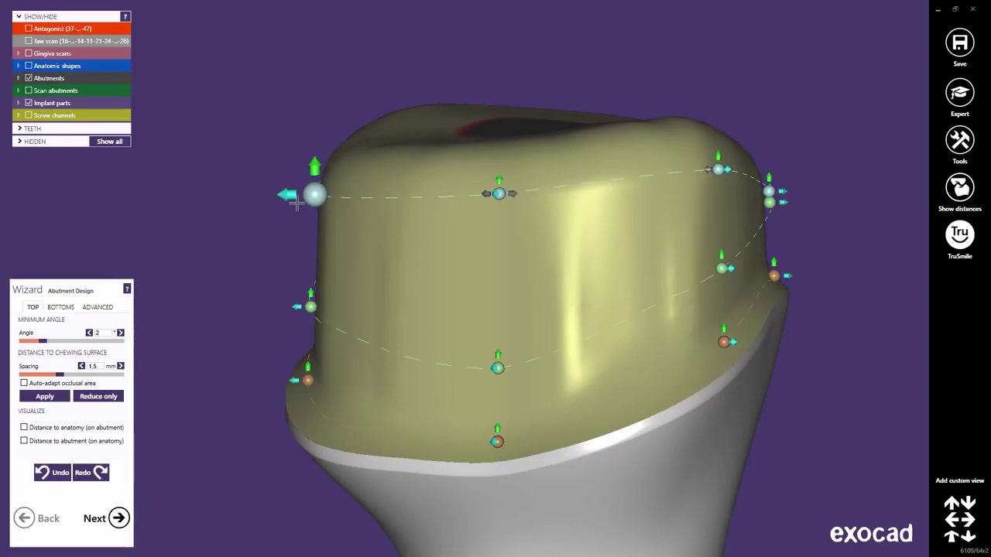
Show the gingiva scans and the jaw scan around the three abutments.
scroll(297, 203, down, 5)
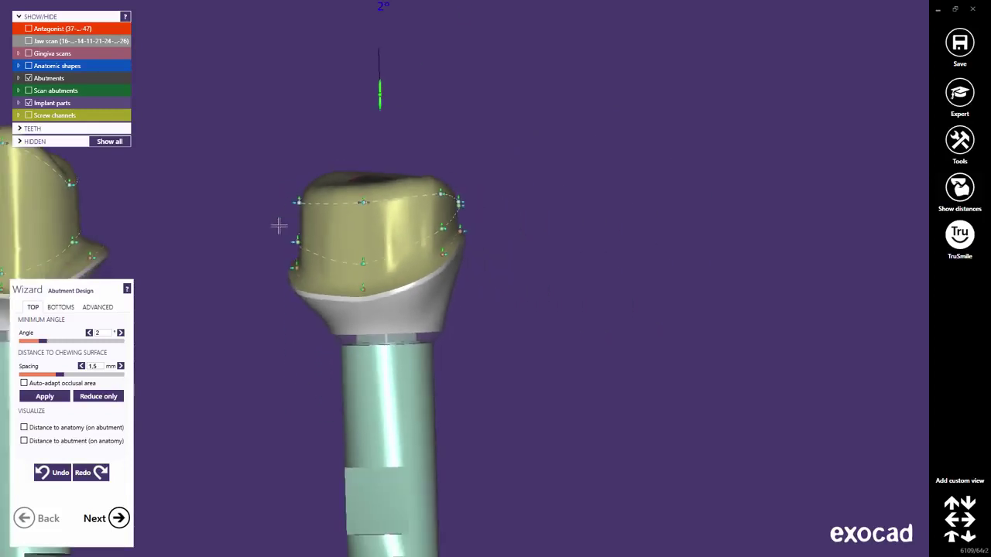
middle_drag(251, 277, 630, 272)
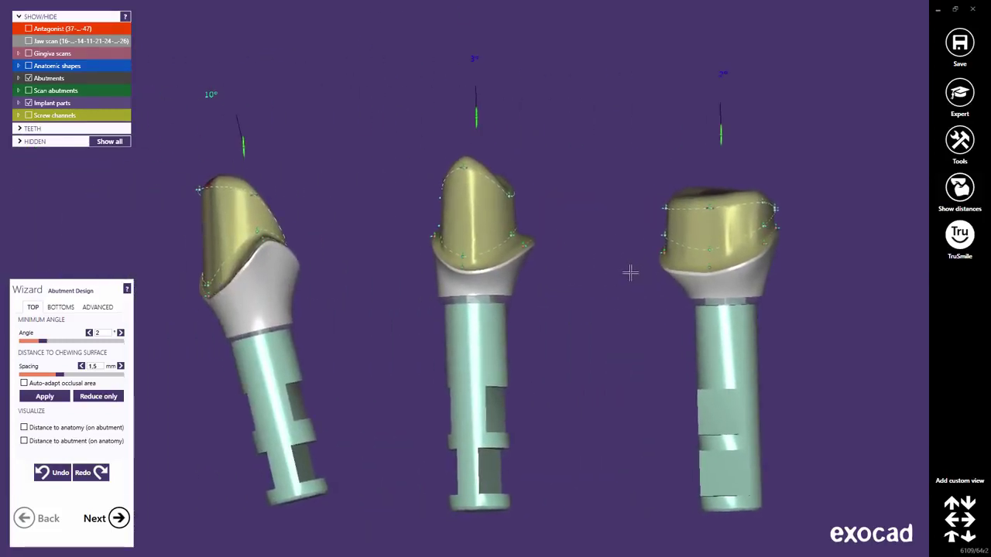
click(29, 53)
click(29, 40)
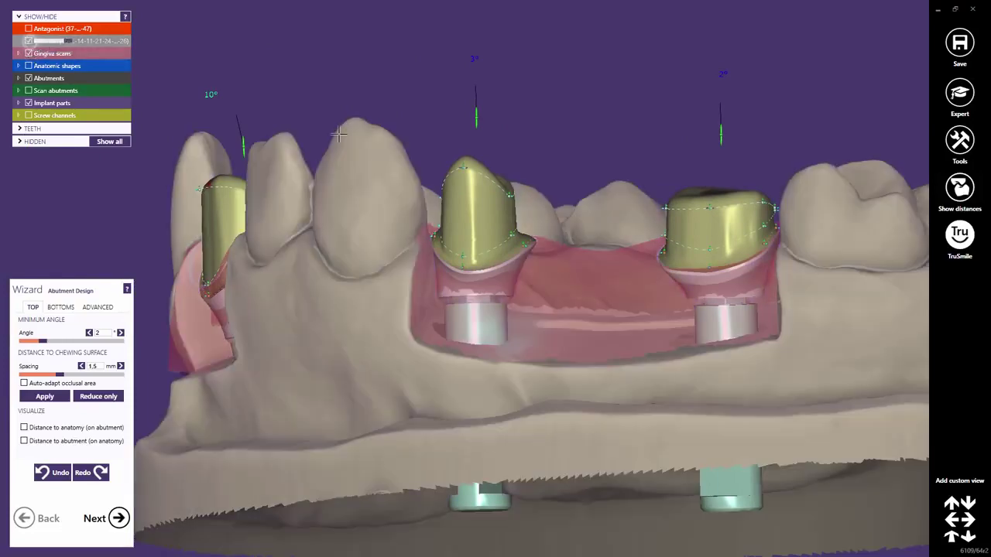
Add control points on both sides of the molar abutment's outline from the occlusal view and slide the neighbouring ones along the edge.
middle_click(721, 262)
right_drag(445, 208, 445, 207)
scroll(454, 214, up, 5)
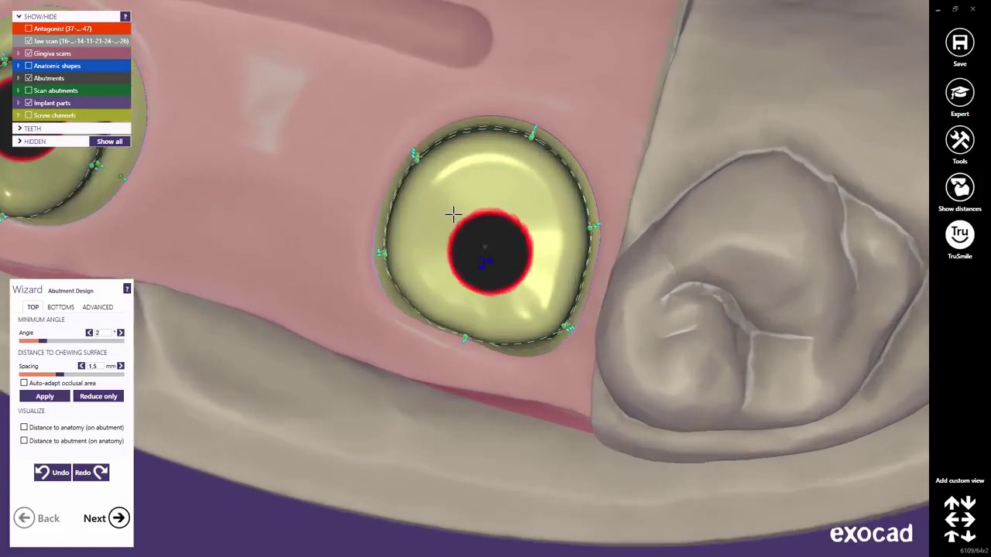
scroll(454, 214, up, 2)
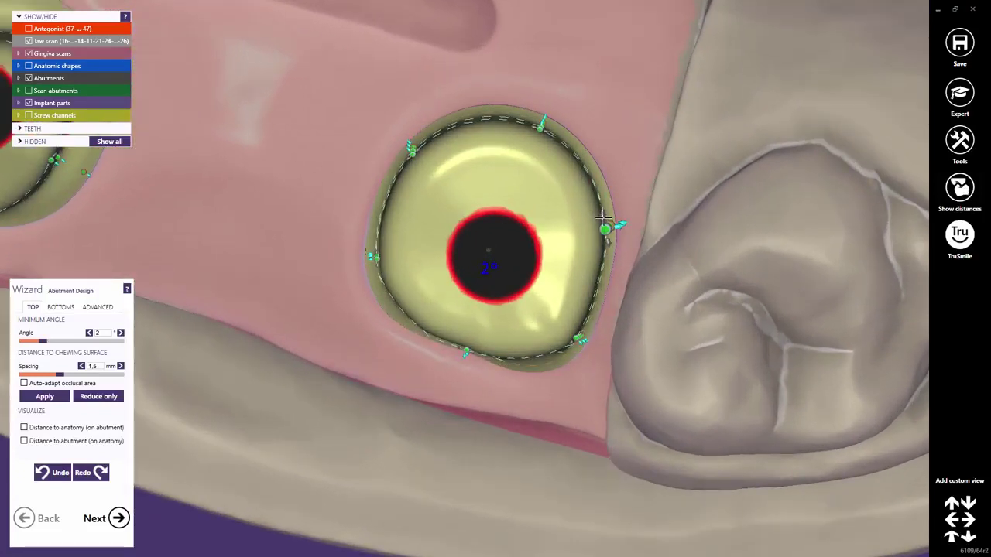
drag(604, 221, 594, 175)
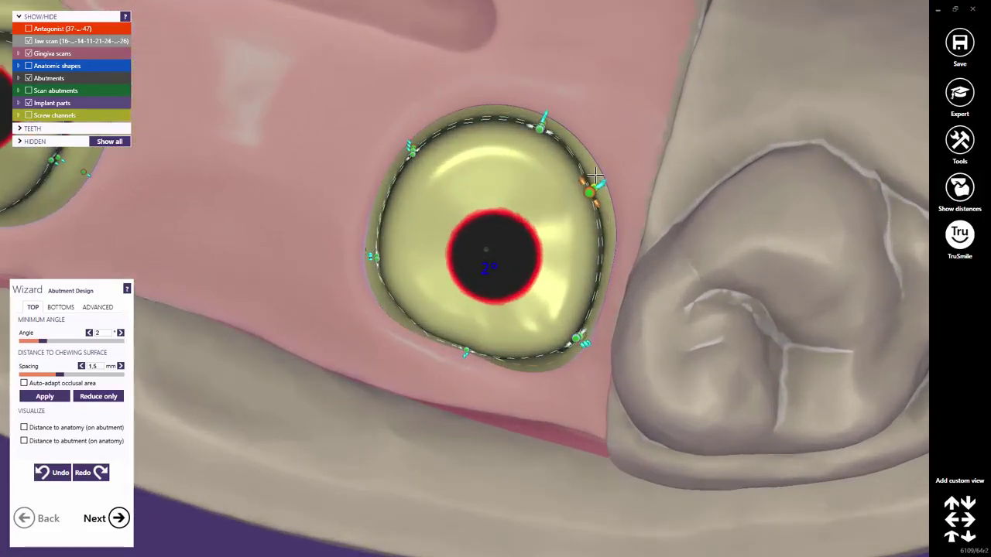
click(599, 269)
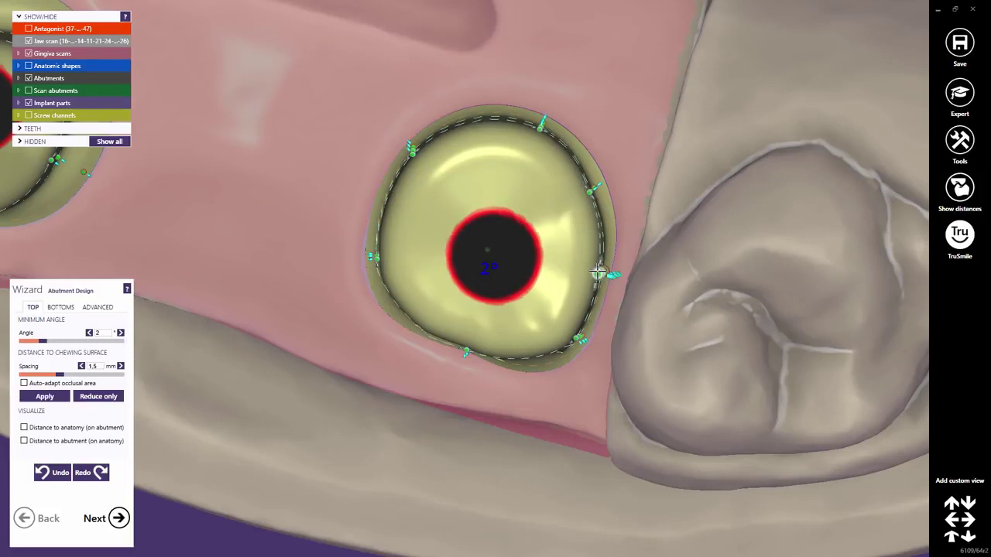
click(382, 192)
drag(422, 144, 441, 125)
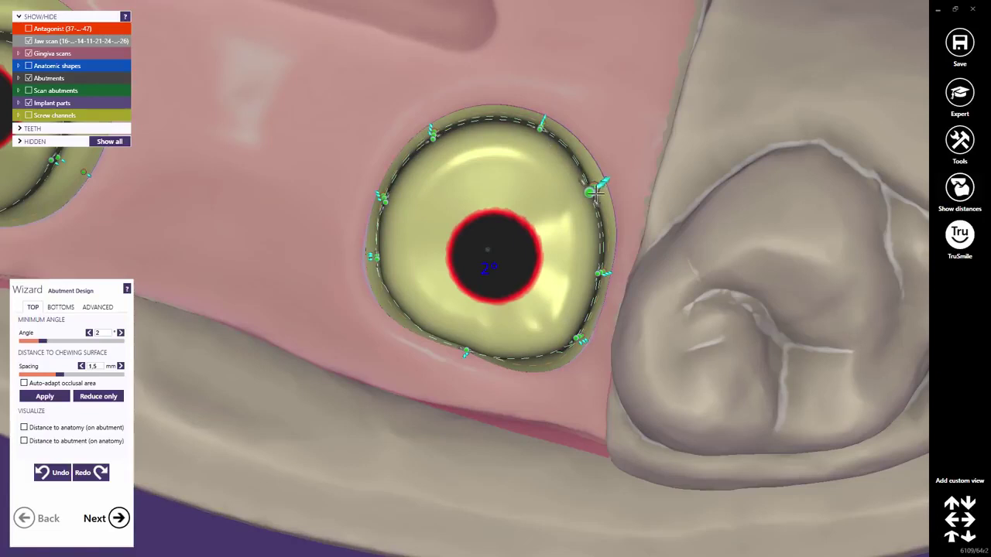
Adjust the molar abutment's wall width, pulling the walls inward for a wider shoulder, and raise the shoulder control points.
right_drag(596, 194, 596, 188)
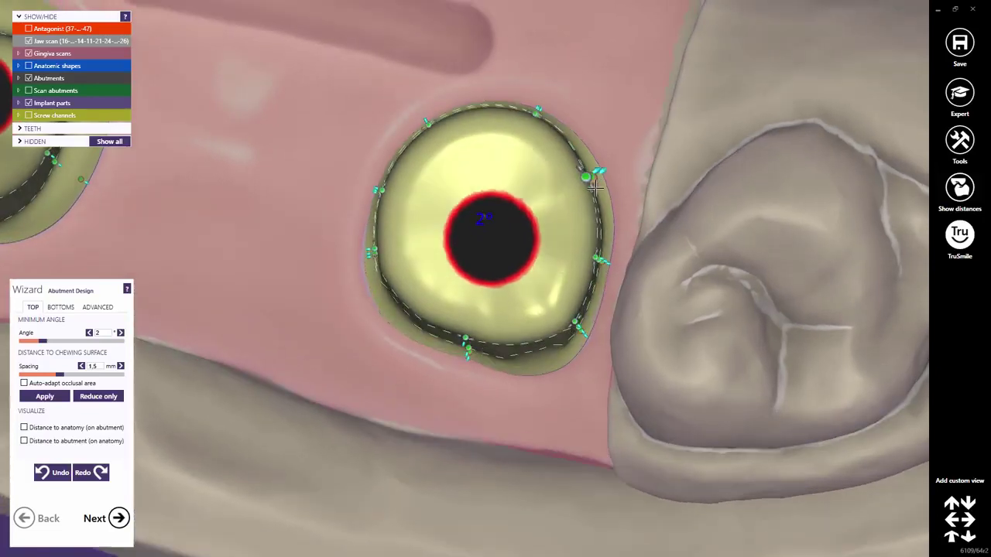
drag(598, 169, 605, 165)
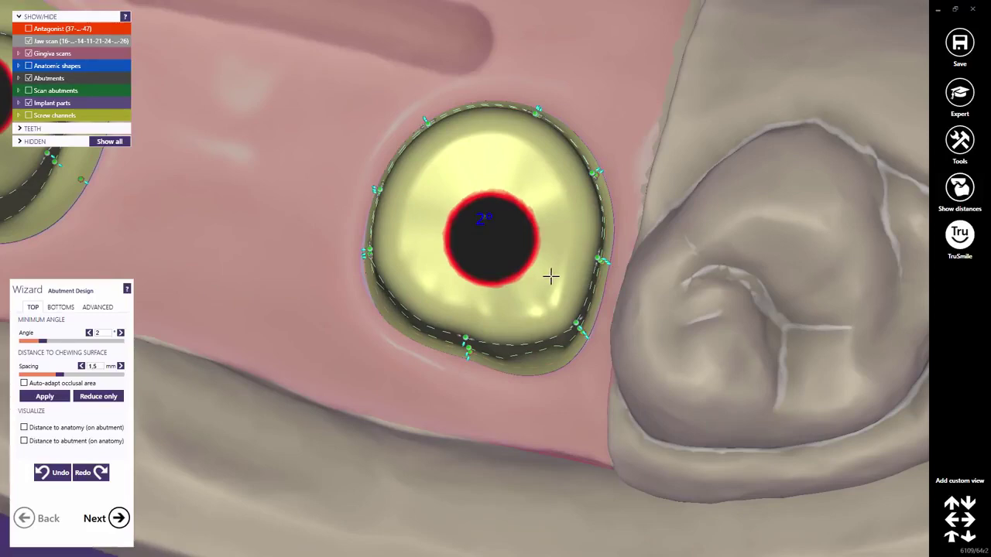
mouse_move(551, 276)
right_down()
mouse_move(551, 240)
mouse_move(555, 283)
right_up()
scroll(566, 306, up, 4)
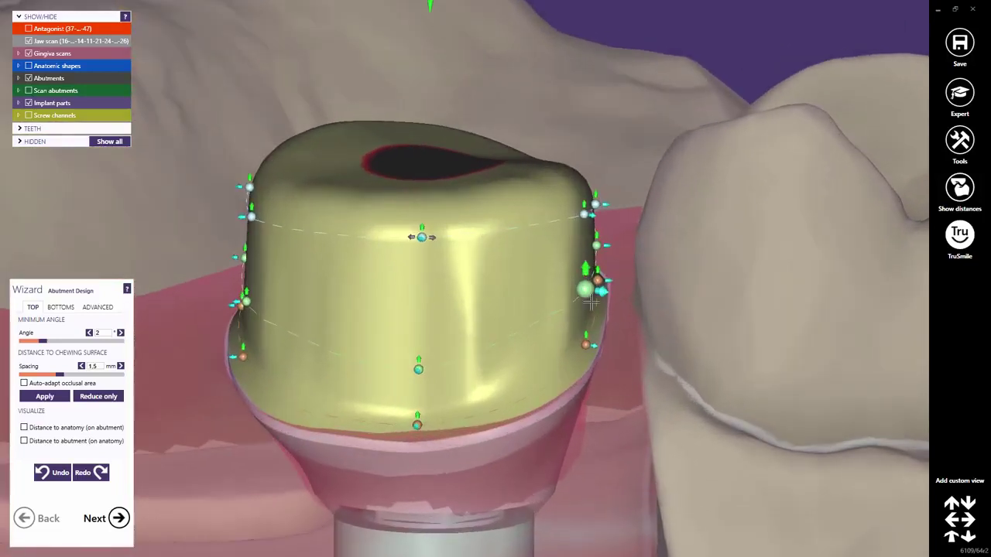
drag(602, 291, 577, 288)
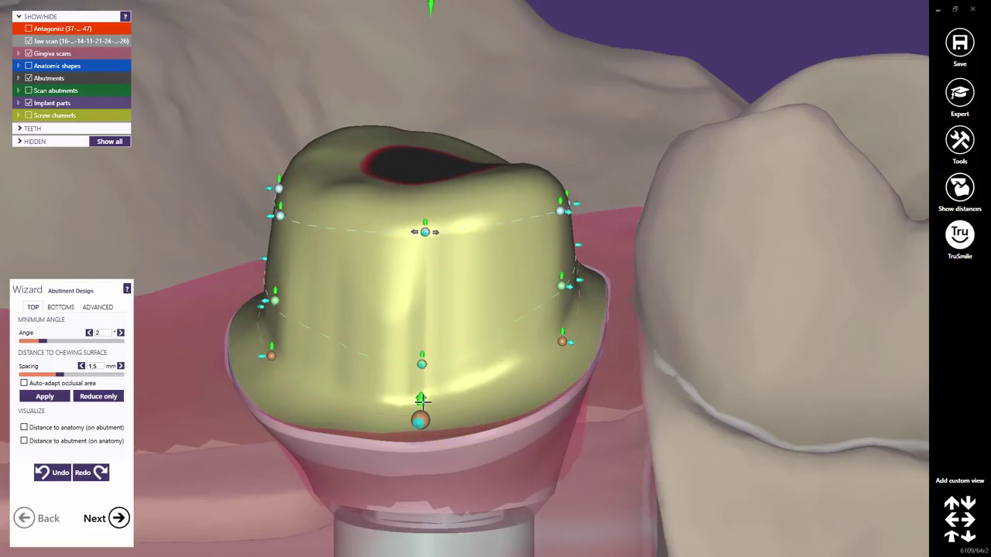
drag(418, 398, 422, 384)
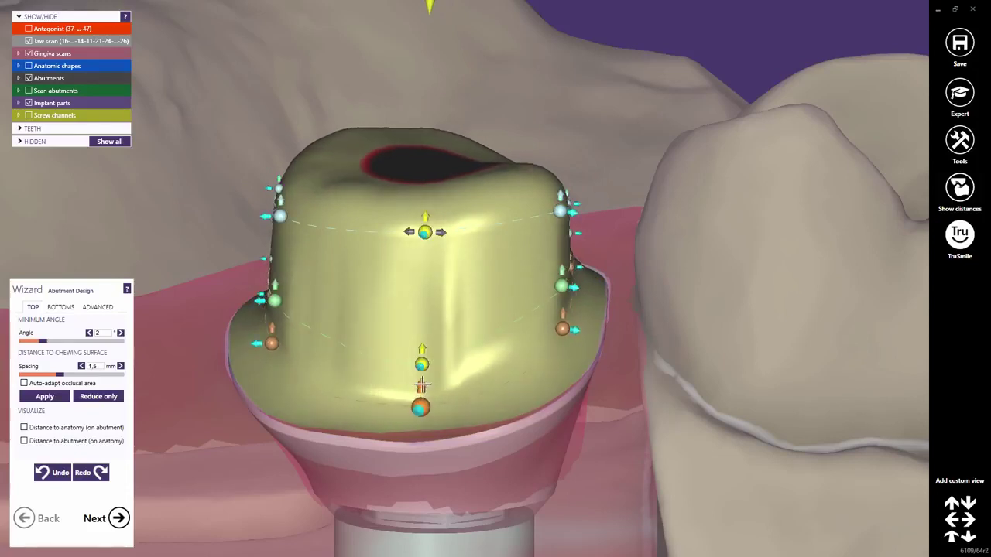
Square off the molar abutment's occlusal outline by pulling two corner control points outward and pushing the point between them inward.
right_drag(436, 281, 466, 248)
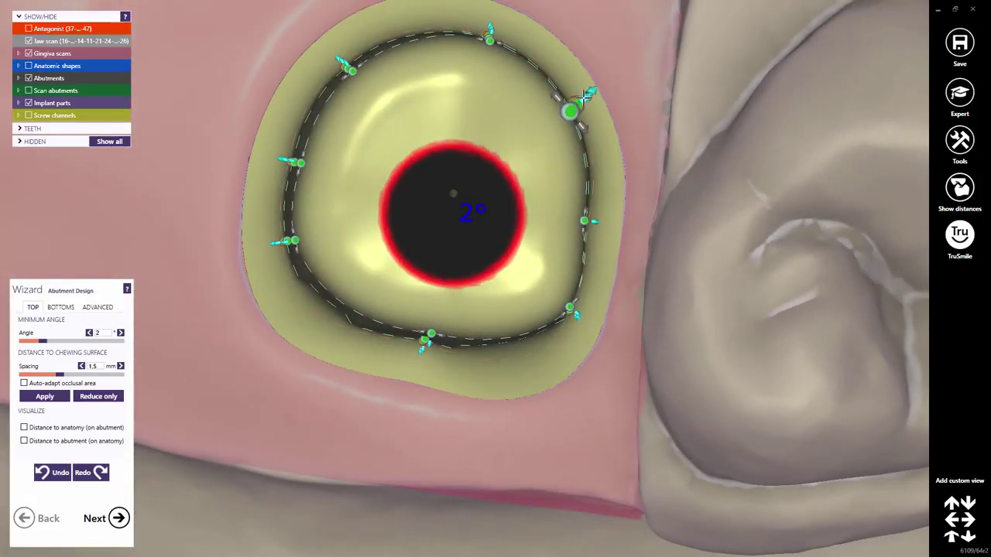
drag(586, 94, 590, 92)
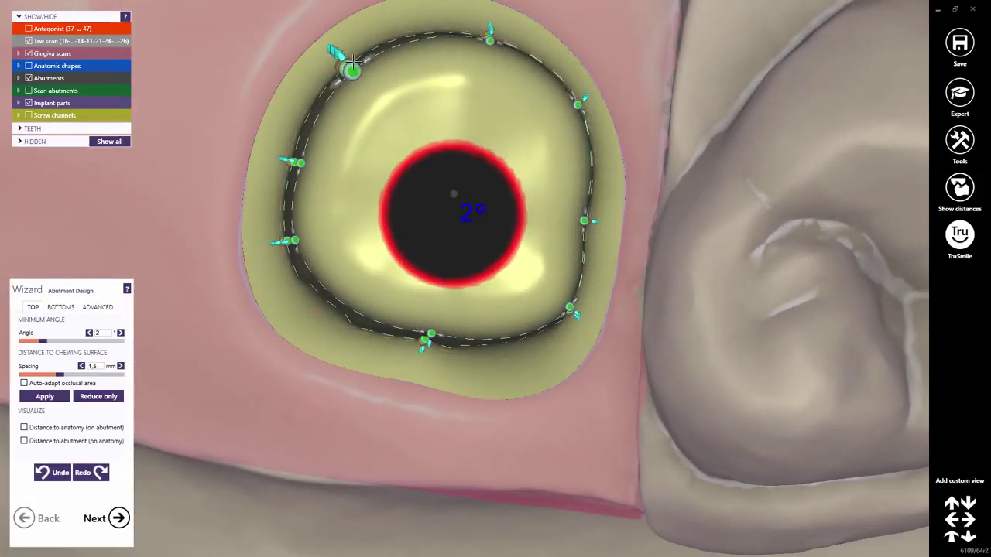
drag(341, 55, 336, 49)
right_drag(431, 103, 424, 98)
drag(390, 13, 387, 35)
right_drag(362, 114, 376, 114)
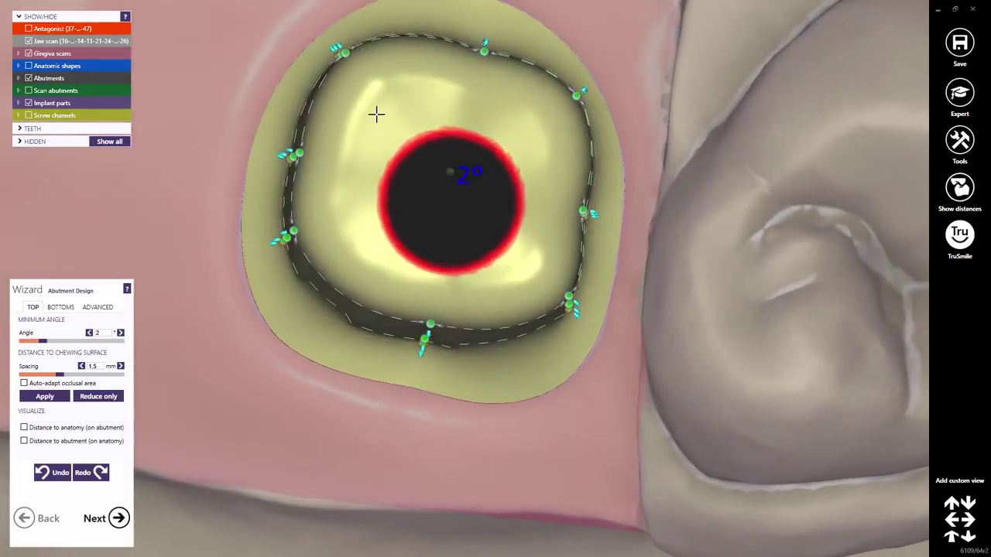
Raise a corner control point on the molar abutment's top edge and lower the middle one to form a cusp-like contour.
right_drag(361, 151, 361, 155)
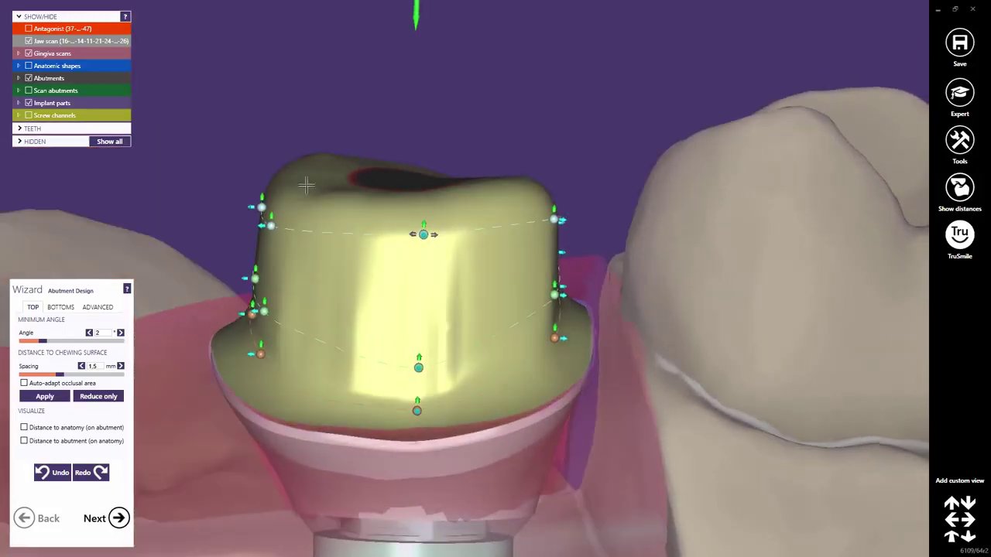
drag(272, 207, 272, 181)
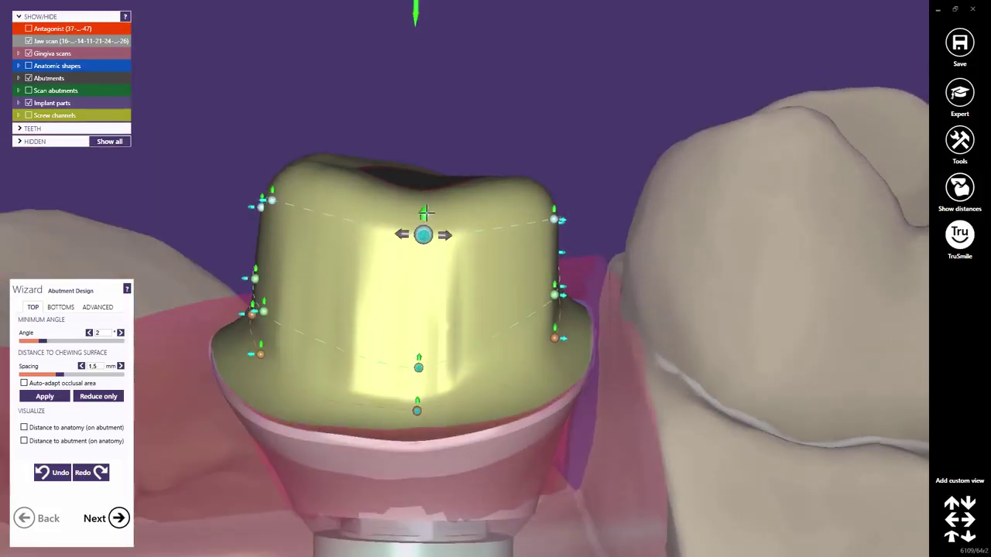
drag(426, 212, 423, 222)
Shape the opposite side's top edge on the molar abutment by lowering its middle control point and raising the adjacent corner.
middle_click(478, 222)
right_drag(531, 274, 529, 274)
drag(490, 306, 490, 317)
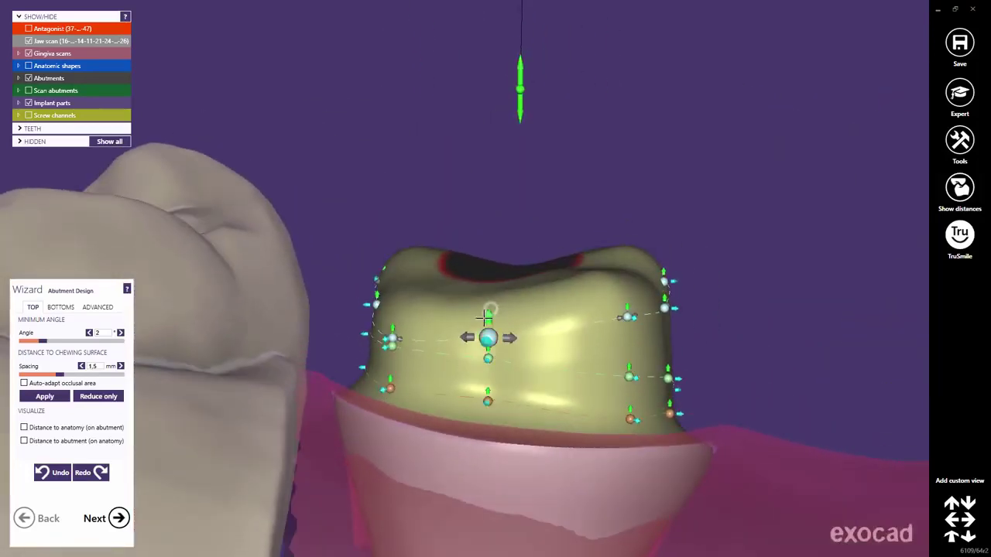
drag(392, 318, 393, 288)
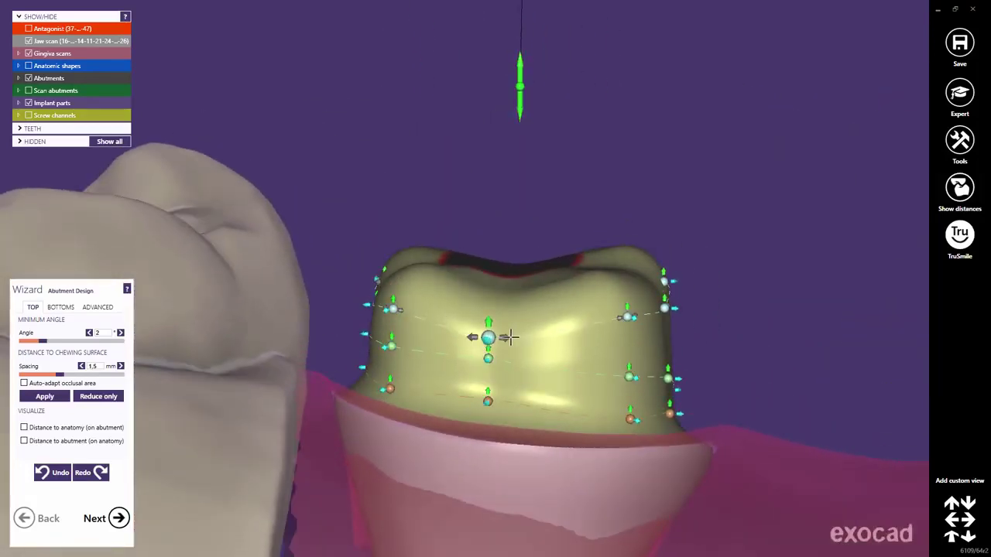
drag(512, 338, 542, 338)
scroll(492, 350, down, 5)
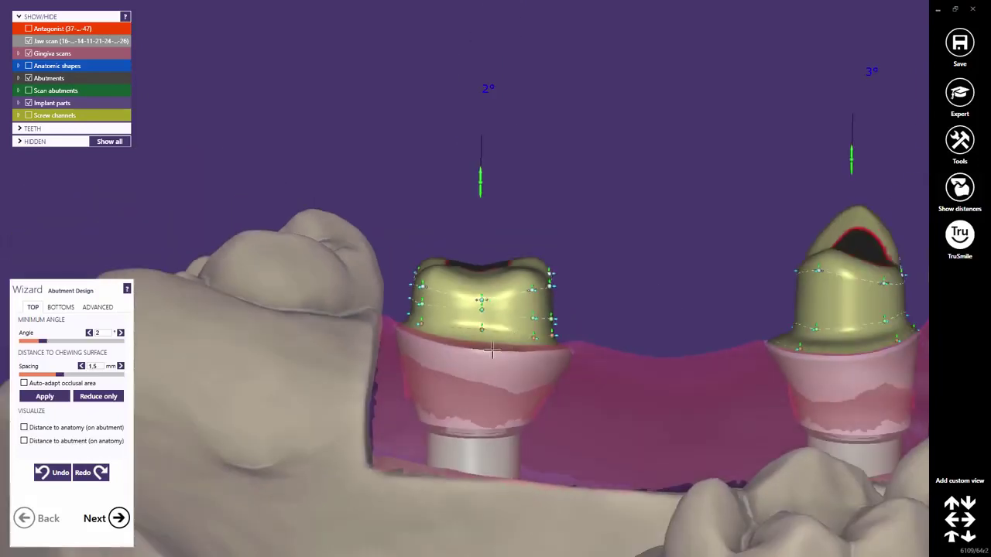
right_drag(492, 351, 498, 348)
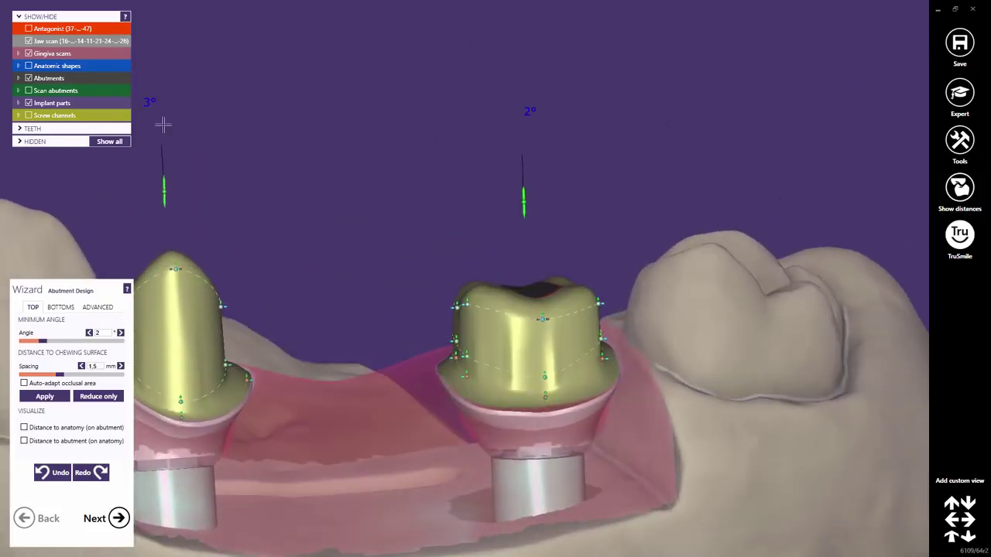
Show the antagonist to check the abutments' occlusal clearance, and hide it again.
click(29, 29)
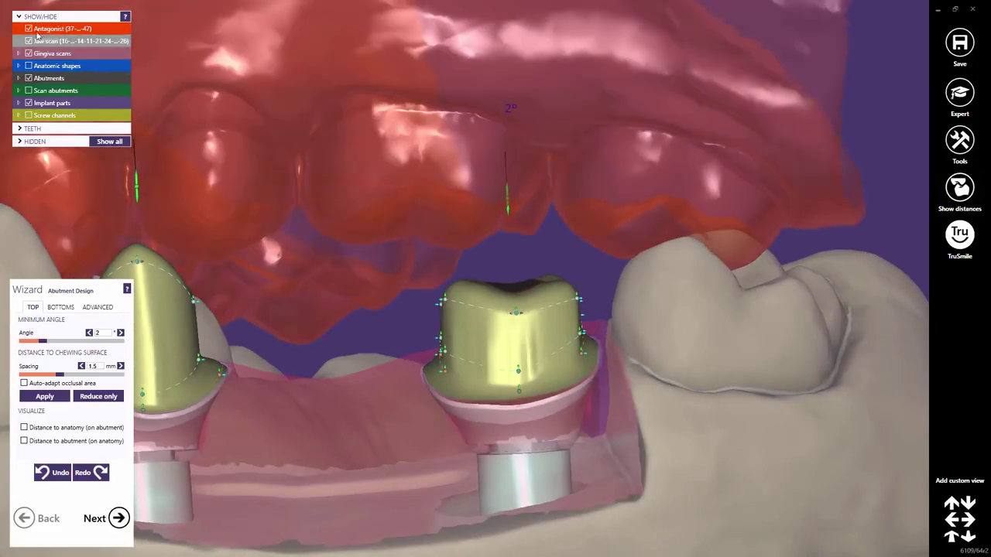
click(30, 29)
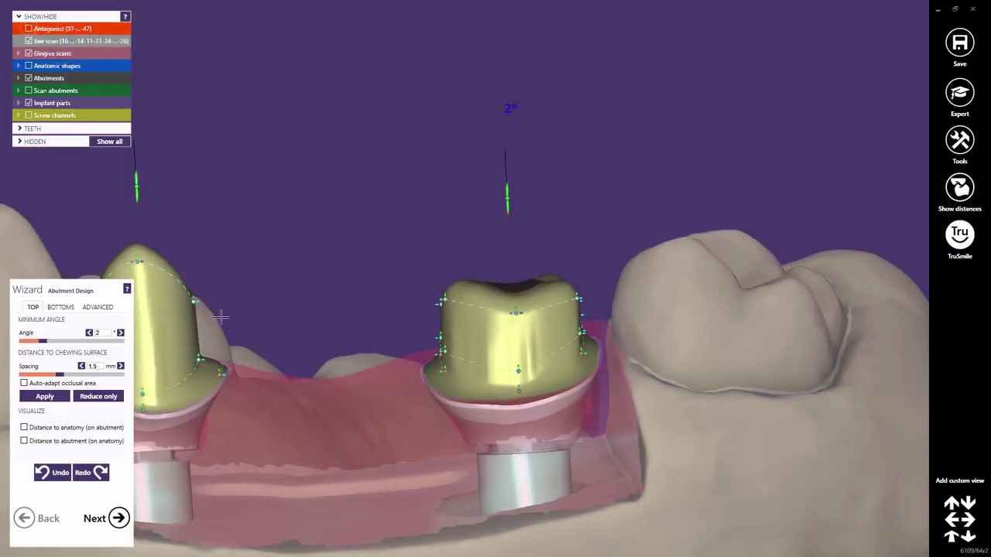
Widen the premolar abutment's walls outward toward the margin and add a control point on the palatal side.
right_drag(373, 303, 377, 302)
scroll(393, 286, up, 3)
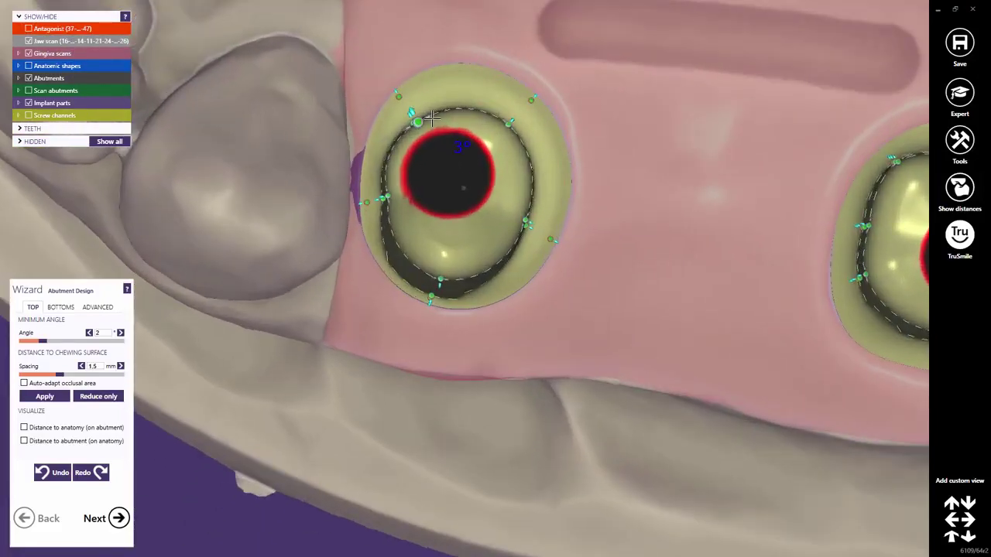
click(430, 115)
drag(428, 102, 419, 73)
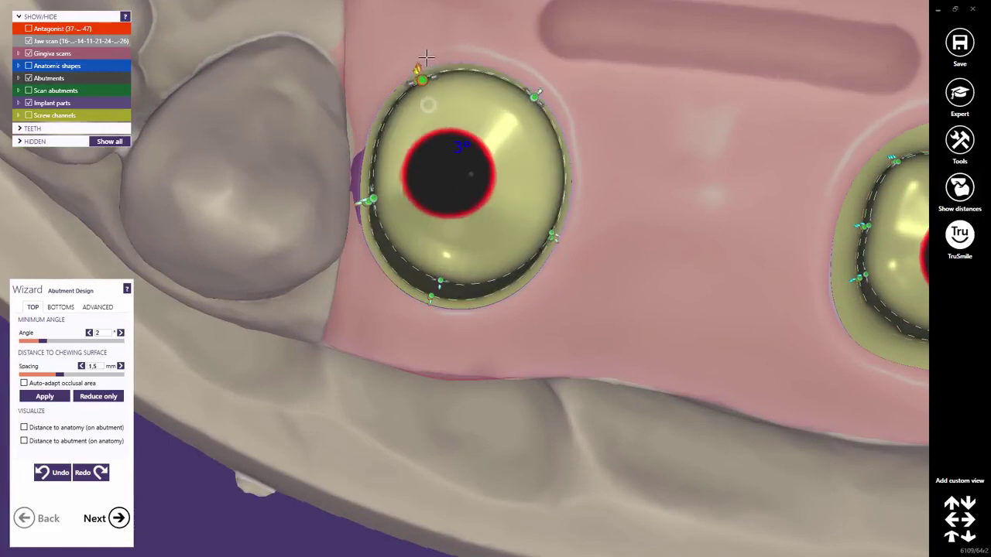
click(474, 72)
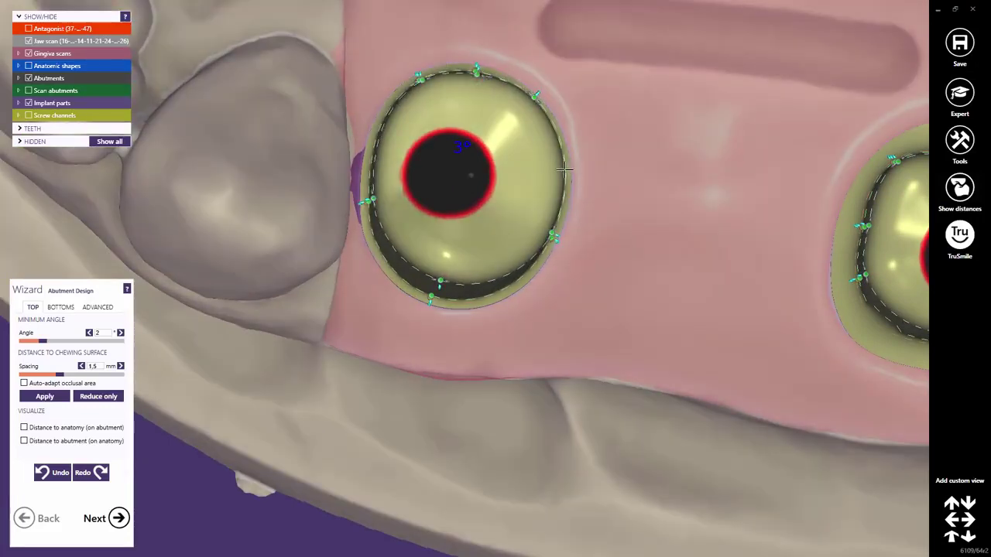
Add side control points on the premolar abutment and redistribute the points evenly around its outline.
drag(375, 216, 380, 226)
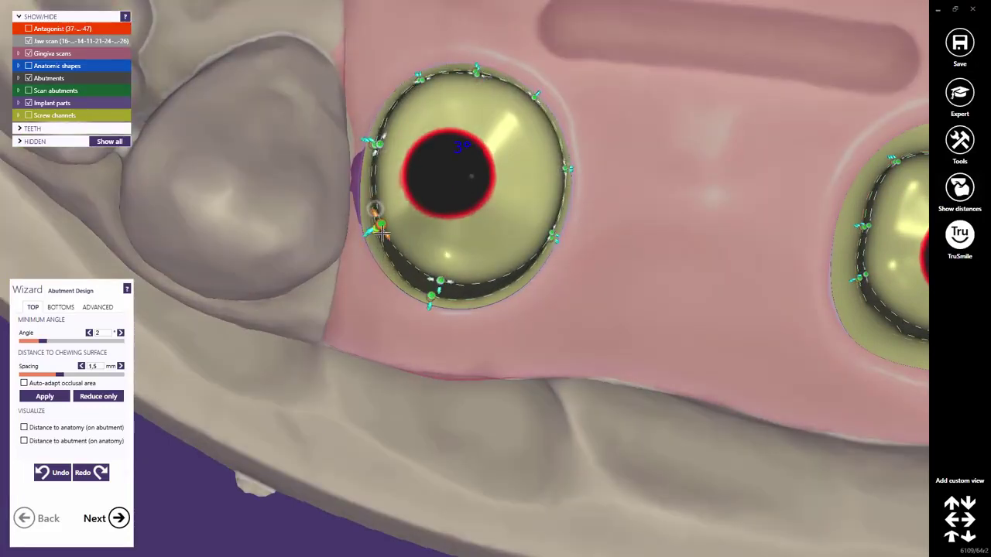
drag(552, 237, 535, 265)
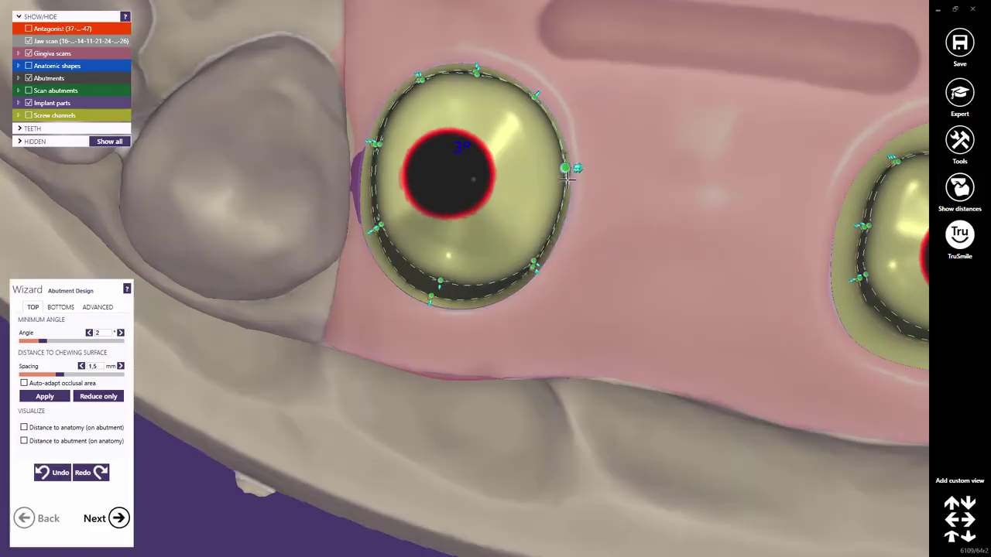
drag(568, 177, 554, 209)
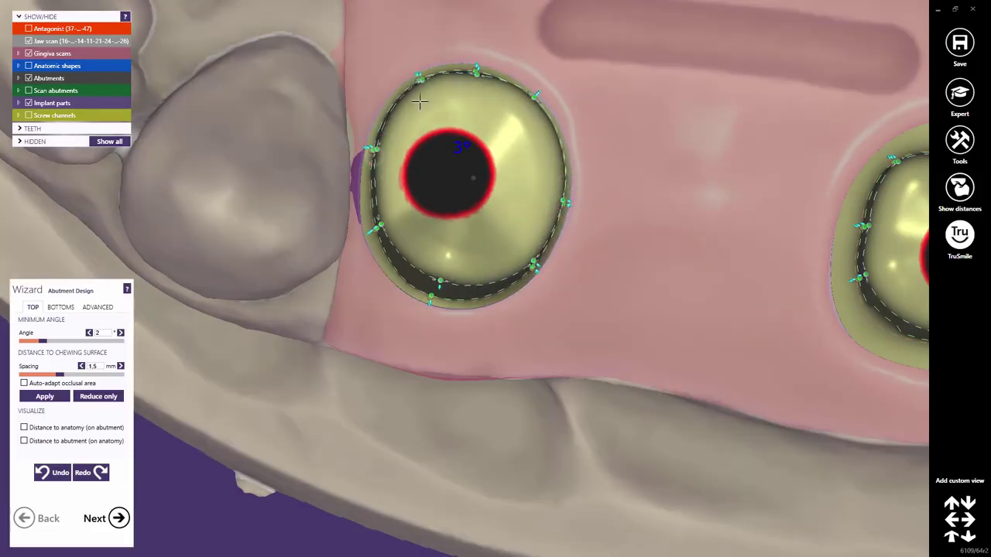
drag(408, 83, 409, 87)
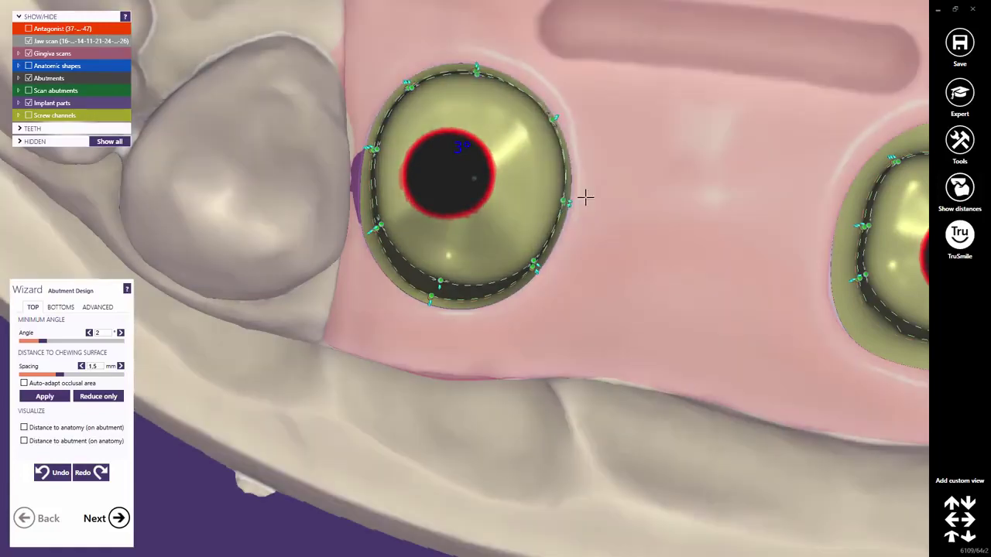
Pull the premolar abutment's walls inward for a wider shoulder and lower its buccal top point.
right_drag(587, 196, 569, 240)
drag(570, 239, 549, 241)
right_drag(442, 354, 442, 350)
drag(434, 362, 432, 352)
mouse_move(431, 311)
right_down()
mouse_move(432, 323)
mouse_move(426, 293)
right_up()
drag(388, 216, 389, 219)
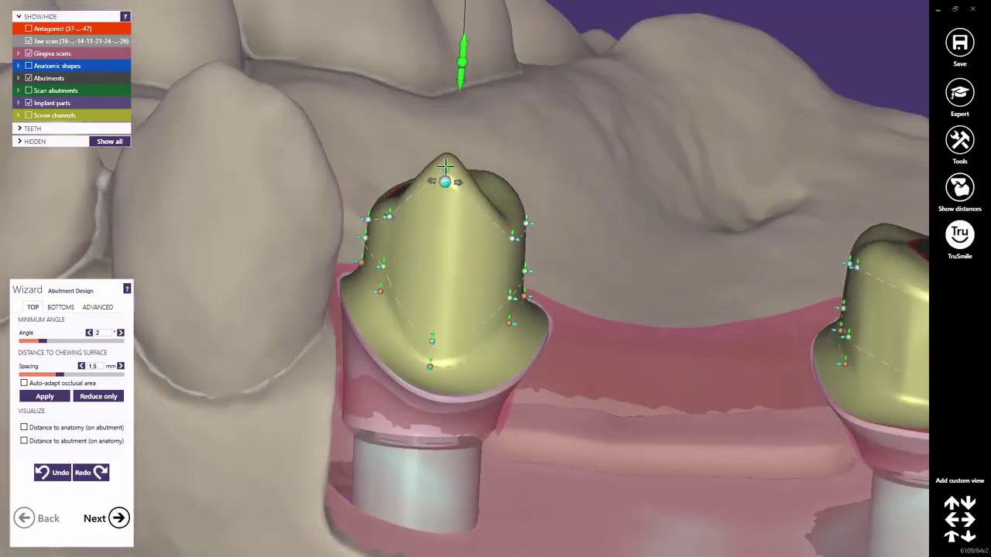
drag(446, 166, 443, 193)
Straighten the premolar abutment's mesial wall by pushing its upper control point inward and pulling the buccal corner point outward.
right_drag(449, 219, 450, 221)
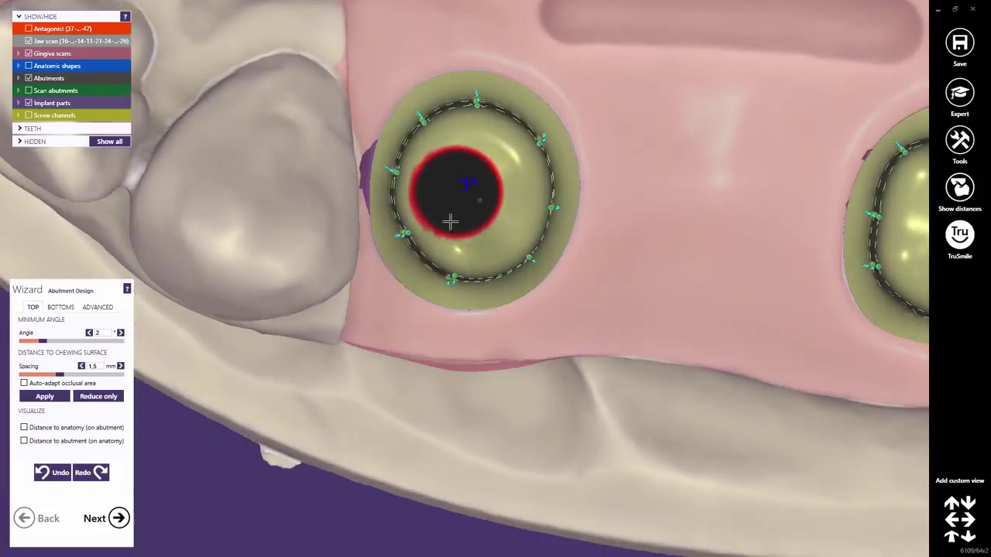
scroll(534, 205, up, 5)
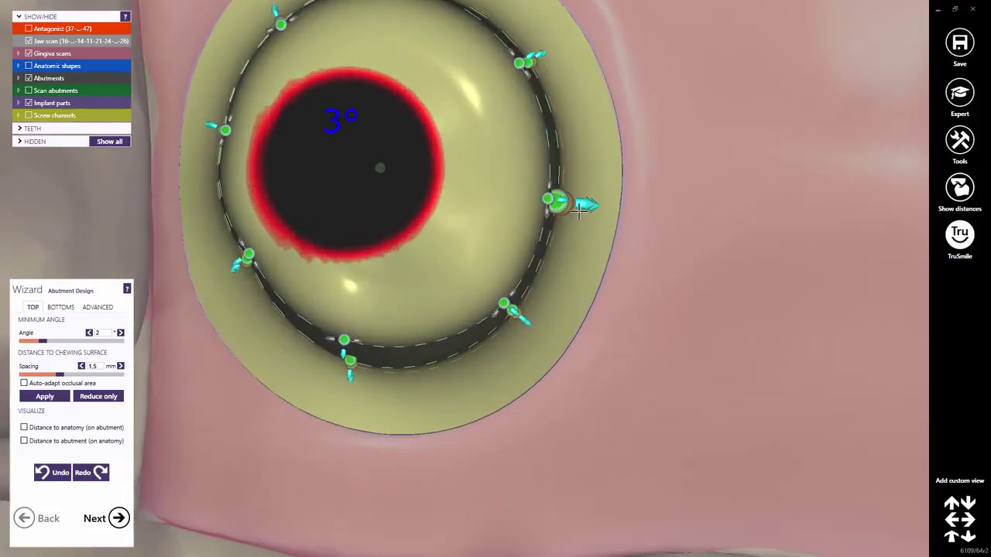
right_drag(580, 204, 209, 116)
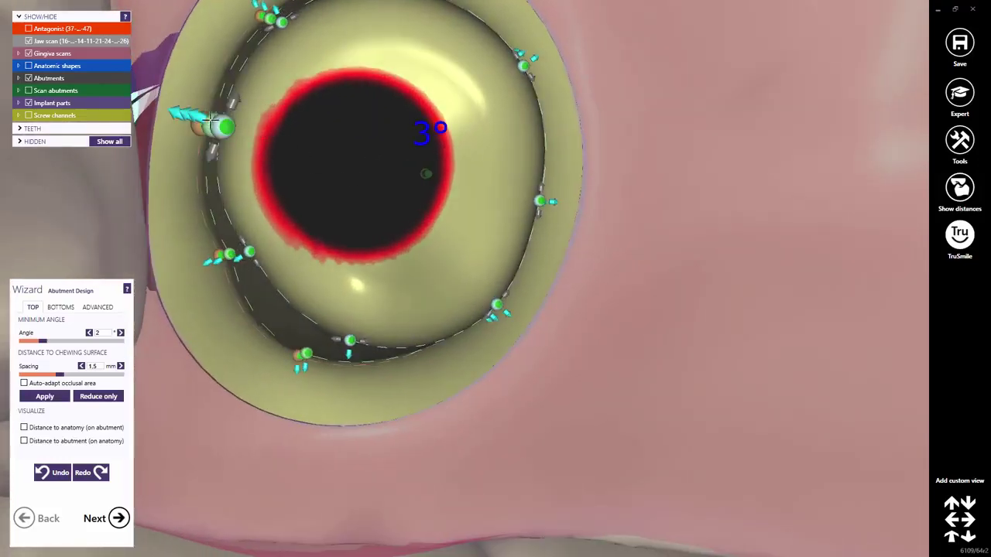
drag(188, 114, 218, 136)
drag(232, 262, 212, 270)
right_drag(234, 266, 283, 222)
Shift the premolar abutment's palatal and distal corner points outward and center the buccal point for a rounder, more even outline.
scroll(332, 186, down, 5)
scroll(380, 151, up, 3)
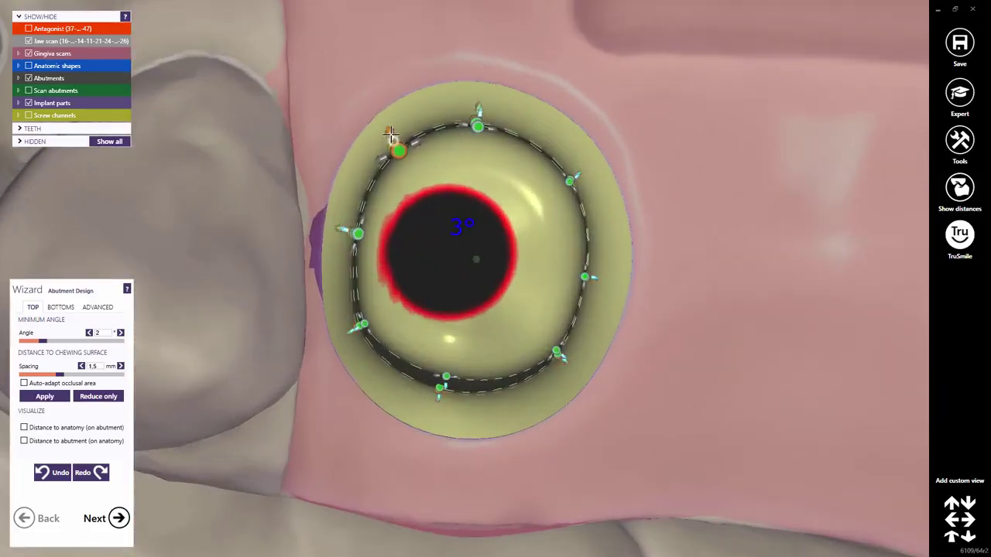
drag(499, 130, 500, 102)
drag(582, 171, 588, 168)
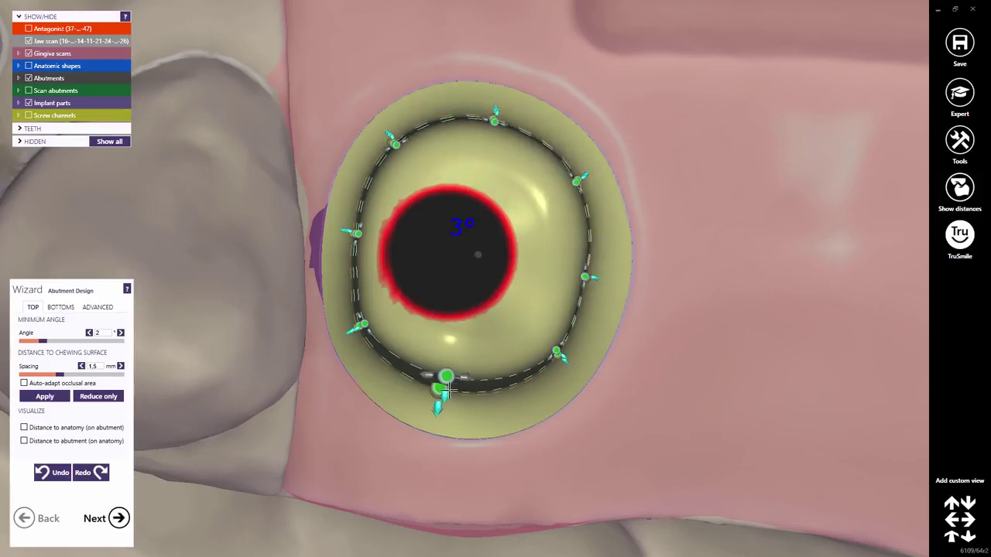
drag(447, 393, 475, 396)
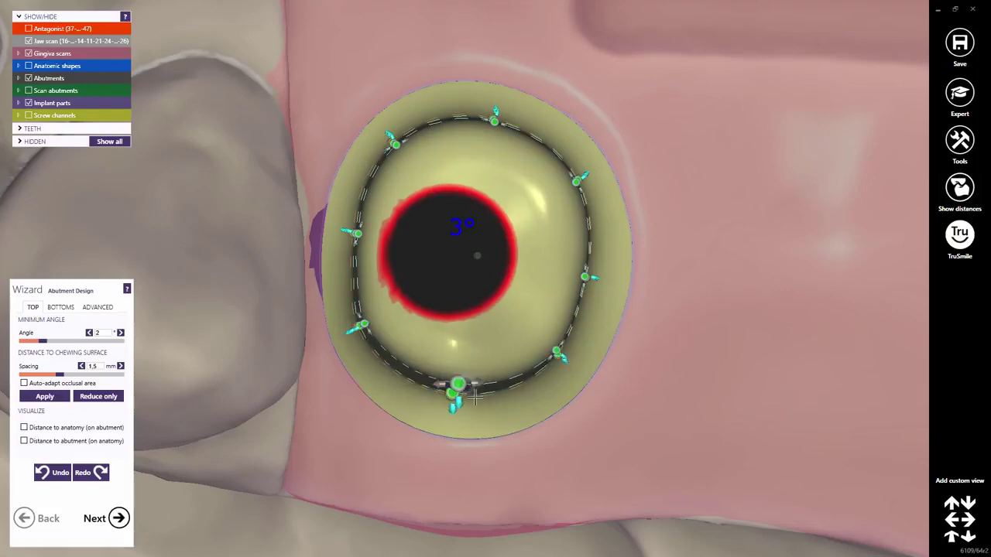
key(Down)
Contour the premolar abutment's top edge by raising the middle palatal control point and lowering the adjacent distal corner point.
right_drag(492, 395, 570, 361)
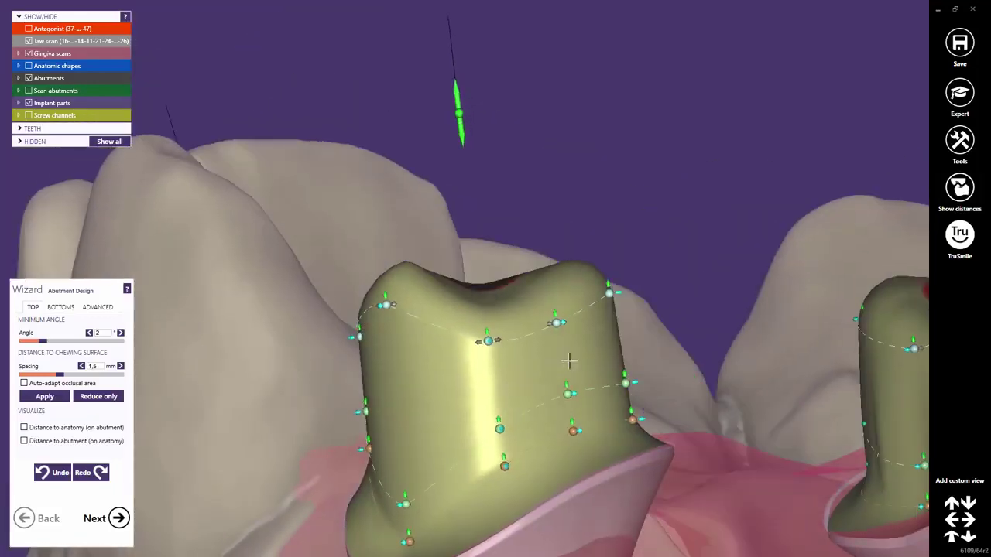
drag(553, 305, 554, 320)
key(Up)
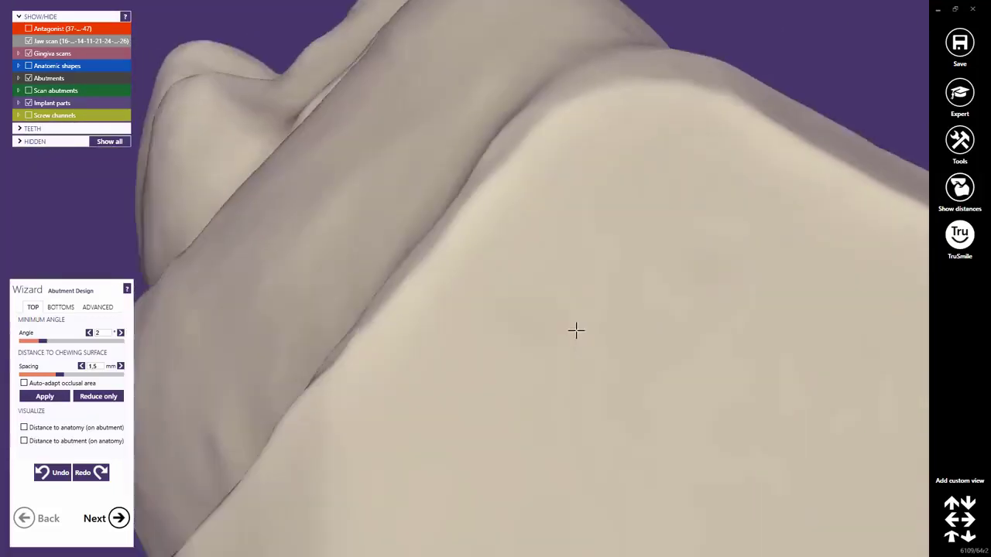
right_drag(577, 331, 559, 343)
drag(641, 270, 639, 251)
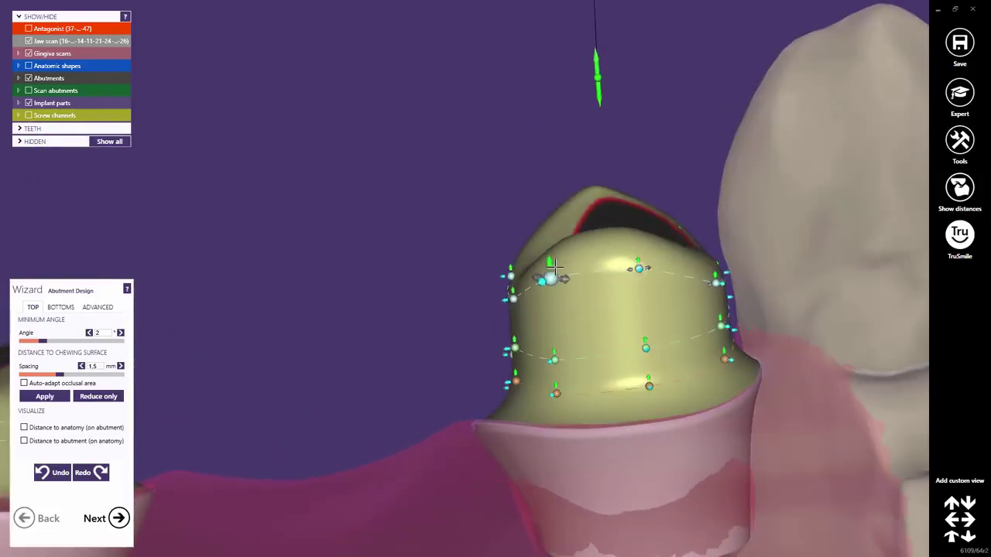
drag(549, 261, 549, 268)
key(Up)
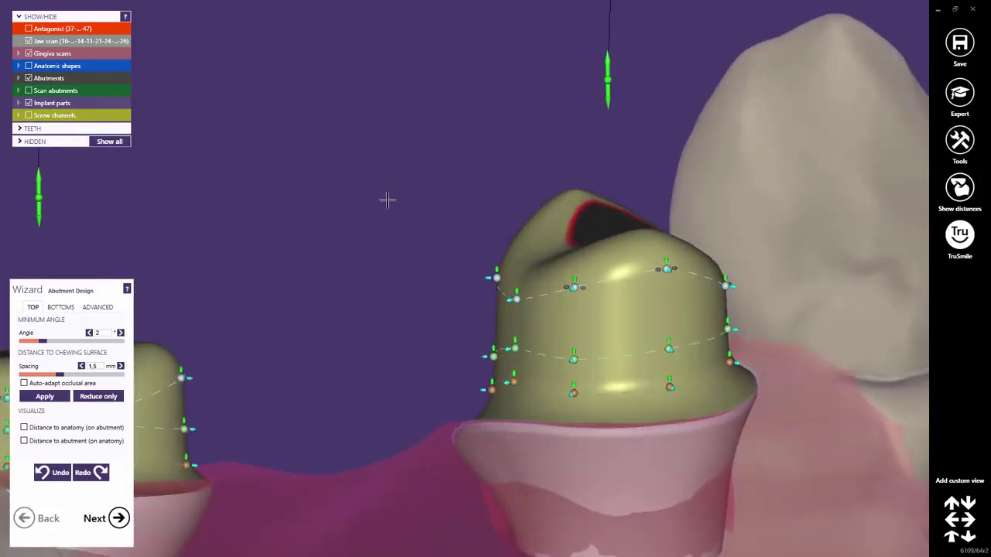
Show the antagonist, lower the premolar abutment's whole top edge for more occlusal clearance, and hide the antagonist.
click(29, 30)
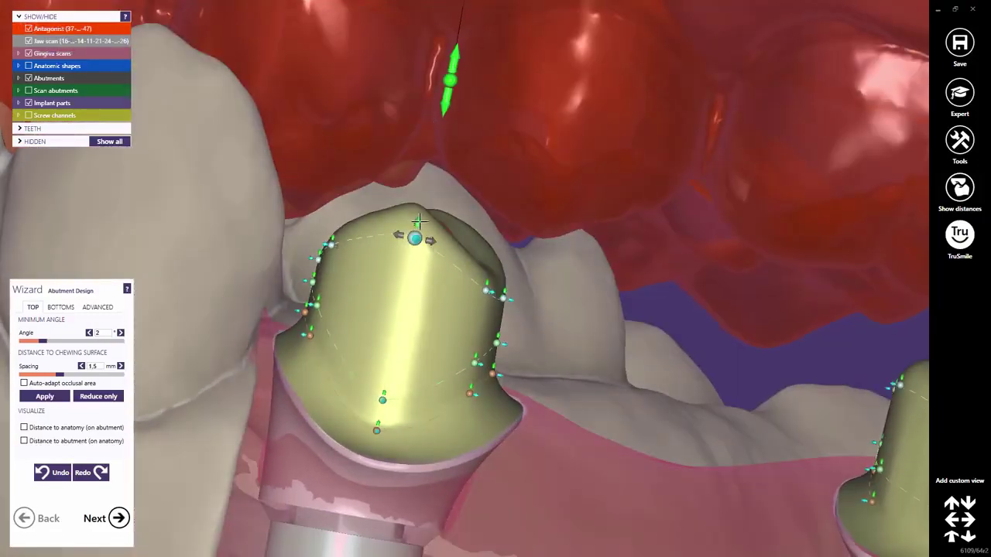
drag(416, 221, 414, 232)
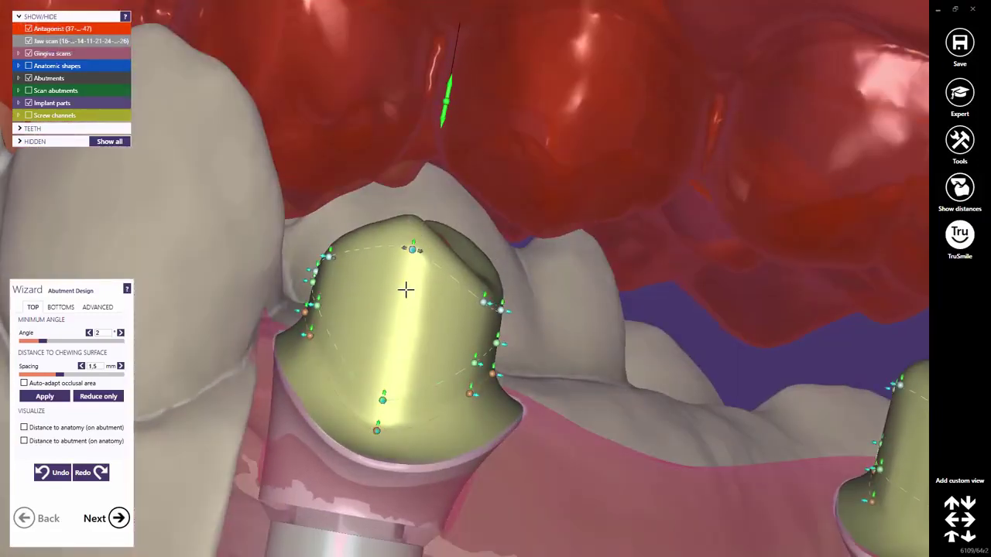
scroll(406, 290, down, 8)
middle_click(193, 254)
right_drag(193, 255, 190, 133)
click(41, 32)
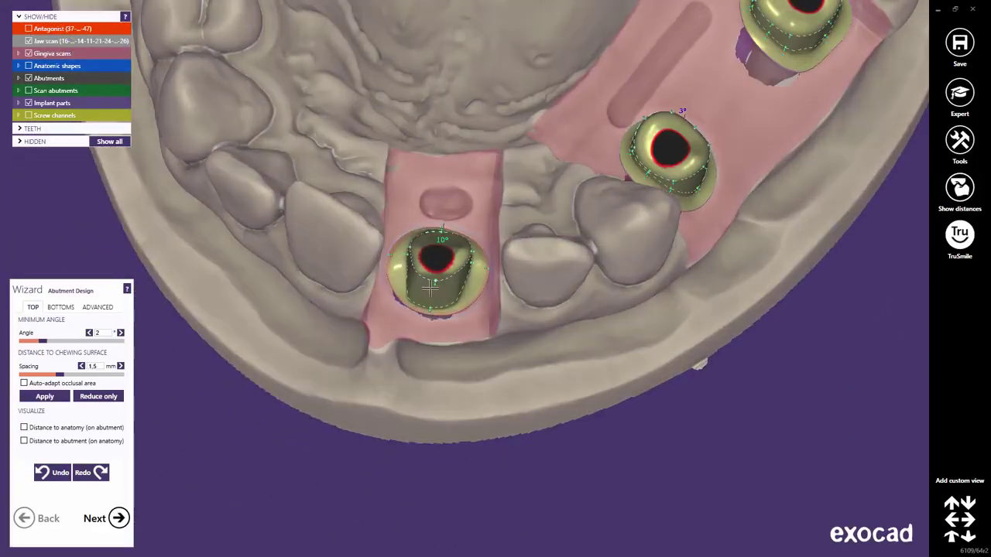
Shift the side control points of tooth 11's abutment toward the labial side and widen its walls outward.
middle_click(430, 289)
right_drag(430, 290, 435, 337)
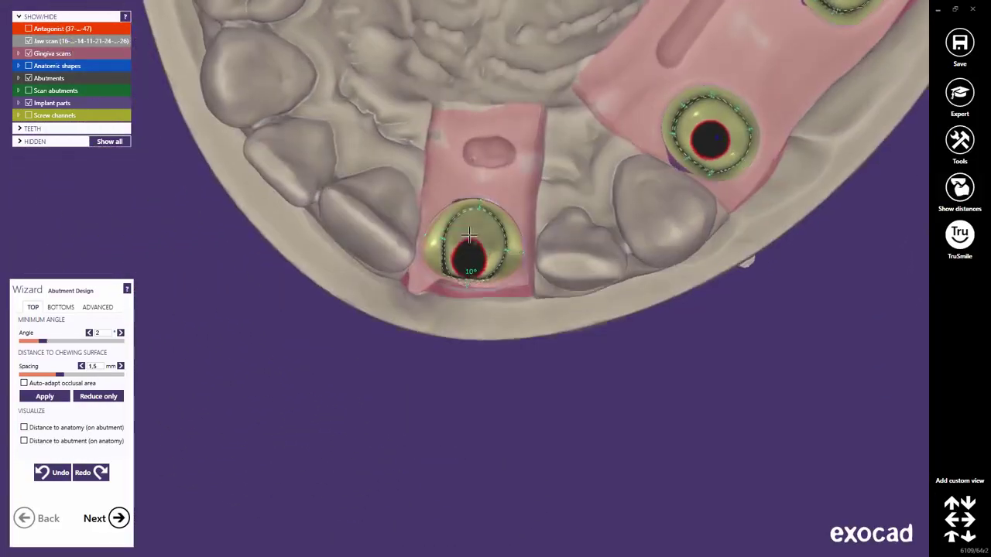
scroll(455, 240, up, 6)
scroll(455, 240, up, 1)
drag(412, 234, 413, 267)
drag(566, 268, 556, 296)
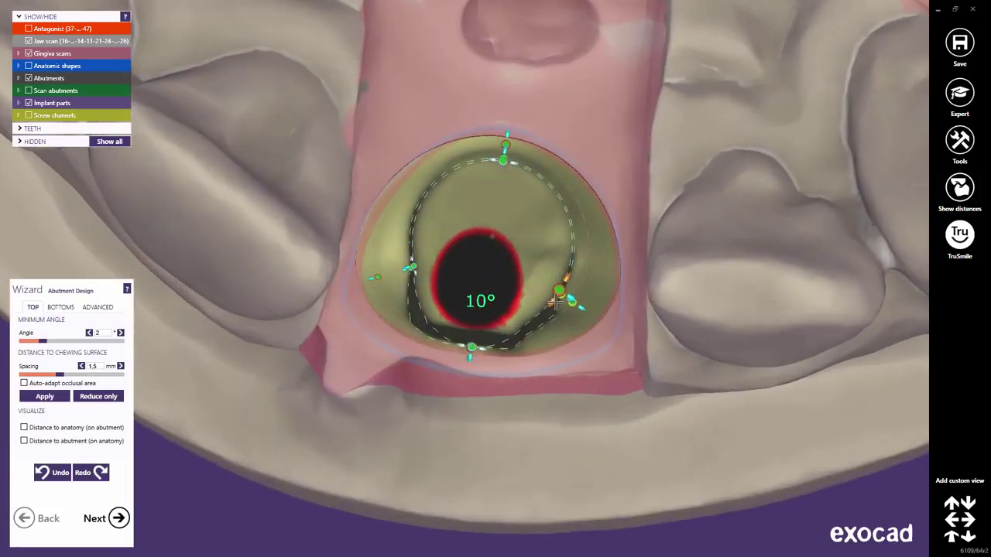
drag(582, 308, 584, 308)
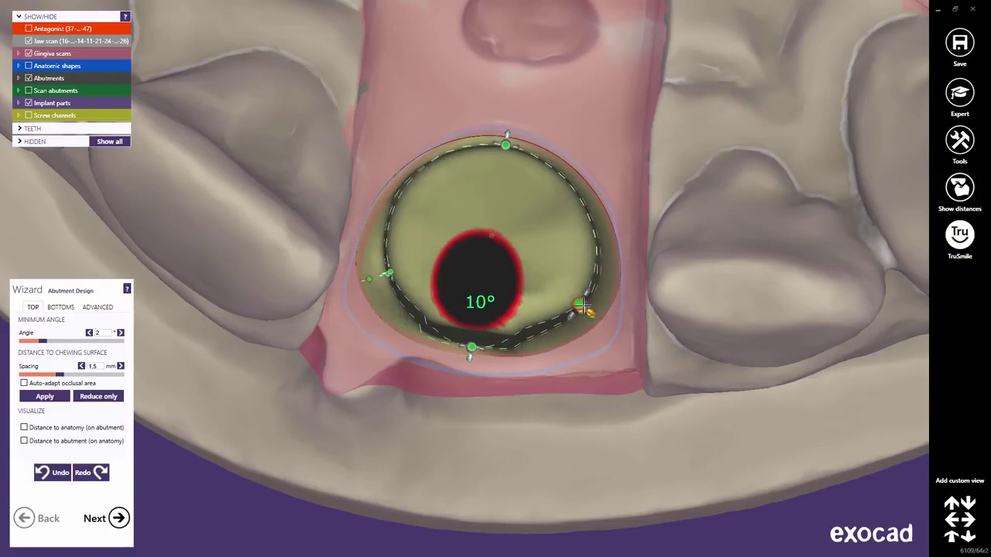
Add two palatal corner control points to tooth 11's abutment and pull them inward for a narrower, triangular palatal outline.
right_drag(583, 308, 575, 237)
click(579, 199)
click(420, 172)
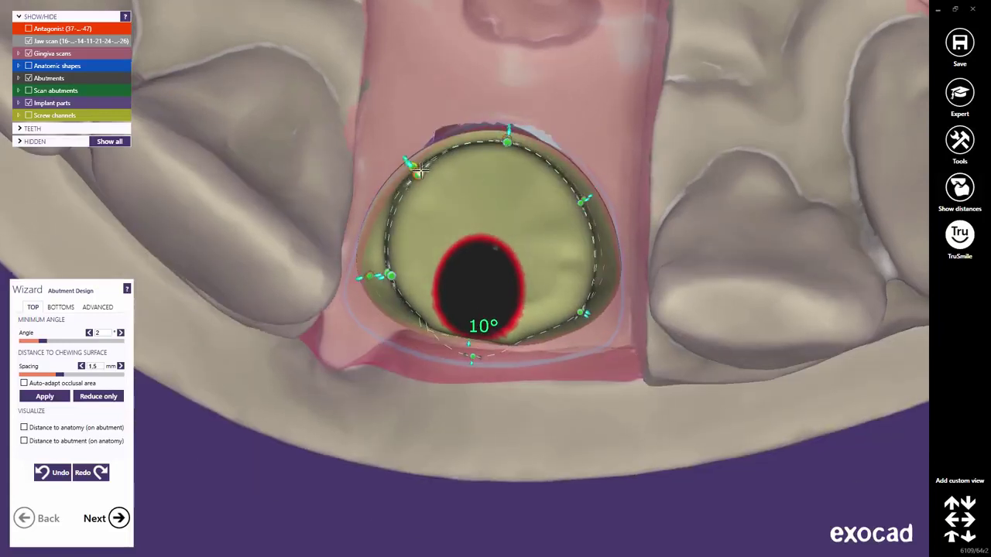
right_drag(430, 173, 571, 201)
scroll(572, 200, up, 4)
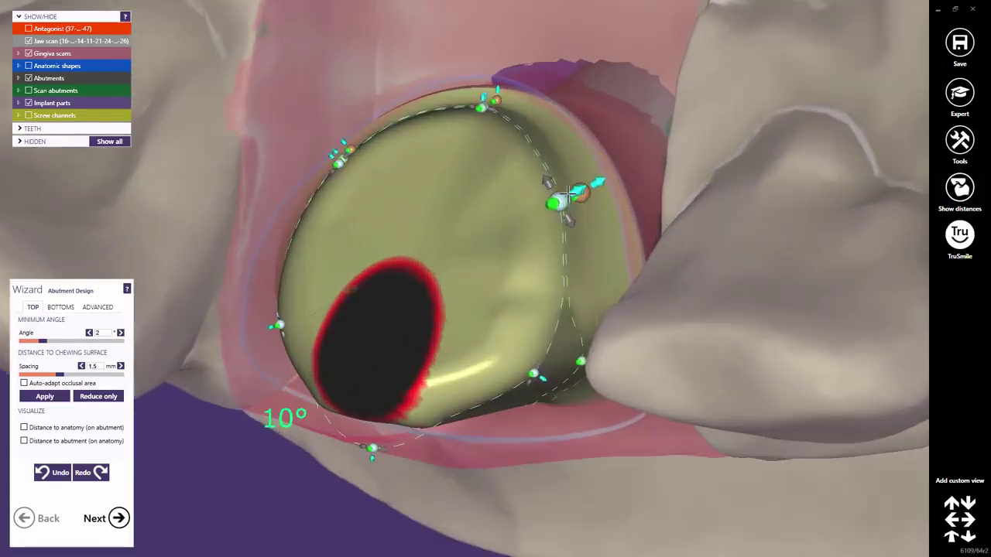
drag(582, 189, 542, 208)
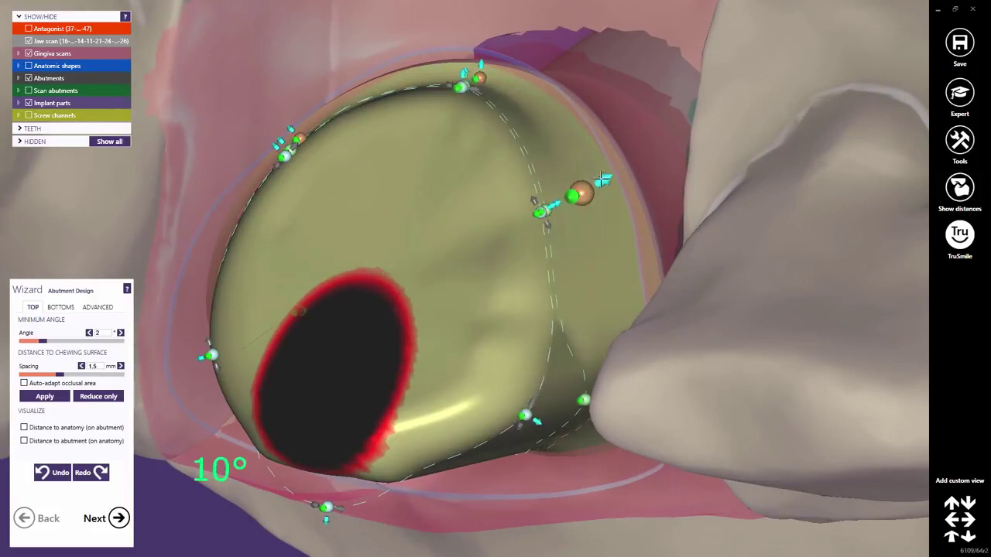
right_drag(503, 189, 508, 191)
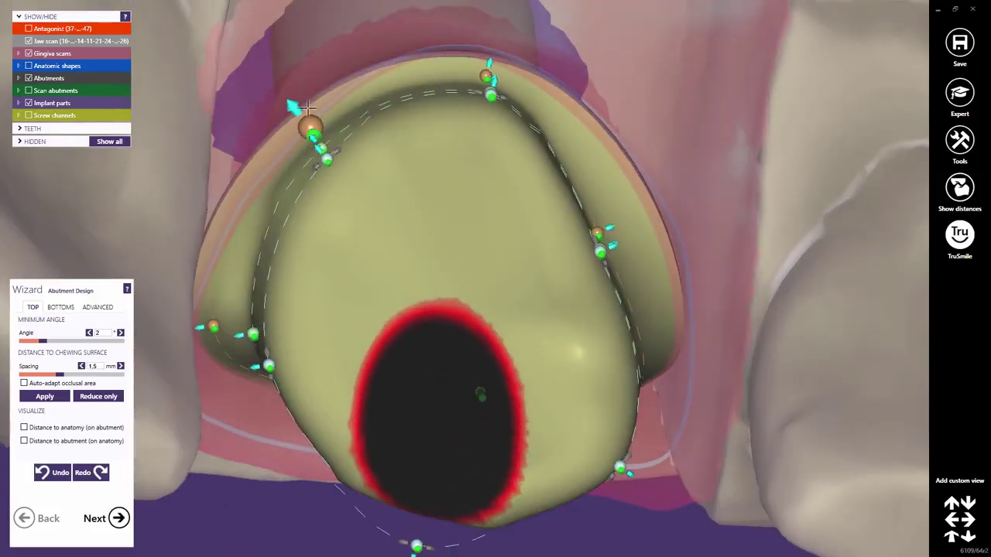
drag(296, 108, 332, 141)
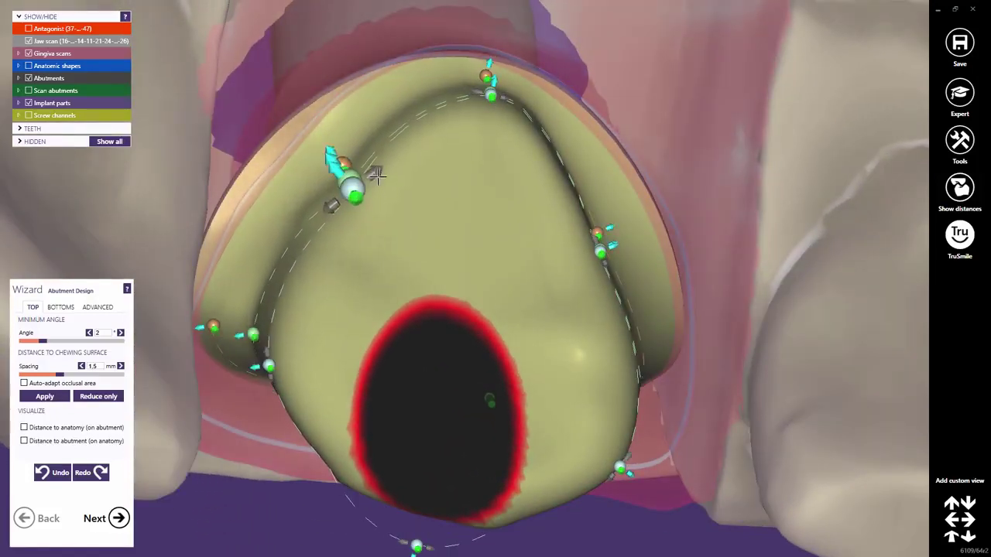
Raise the two incisal corner control points of tooth 11's abutment to form a broader incisal edge.
mouse_move(367, 157)
right_down()
mouse_move(374, 175)
mouse_move(370, 164)
right_up()
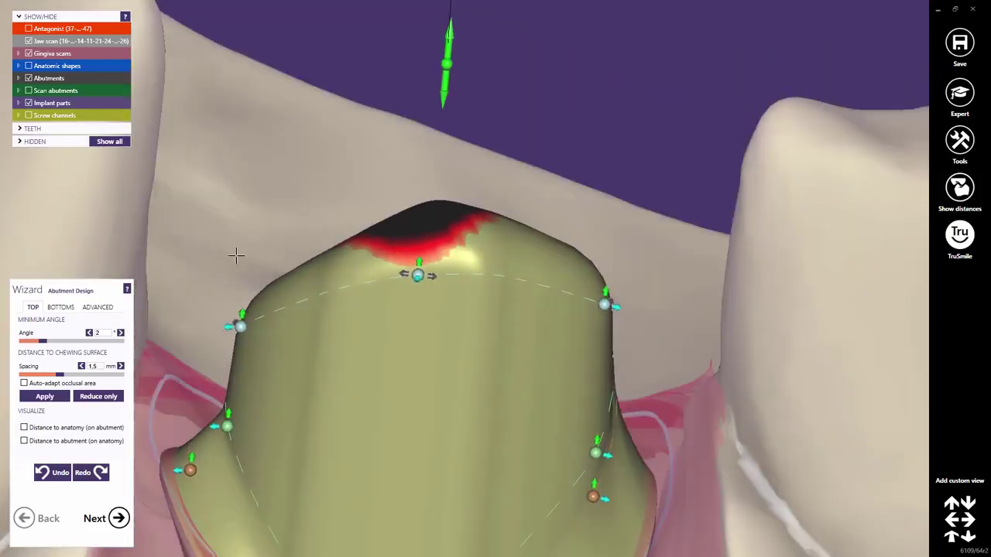
drag(242, 303, 265, 211)
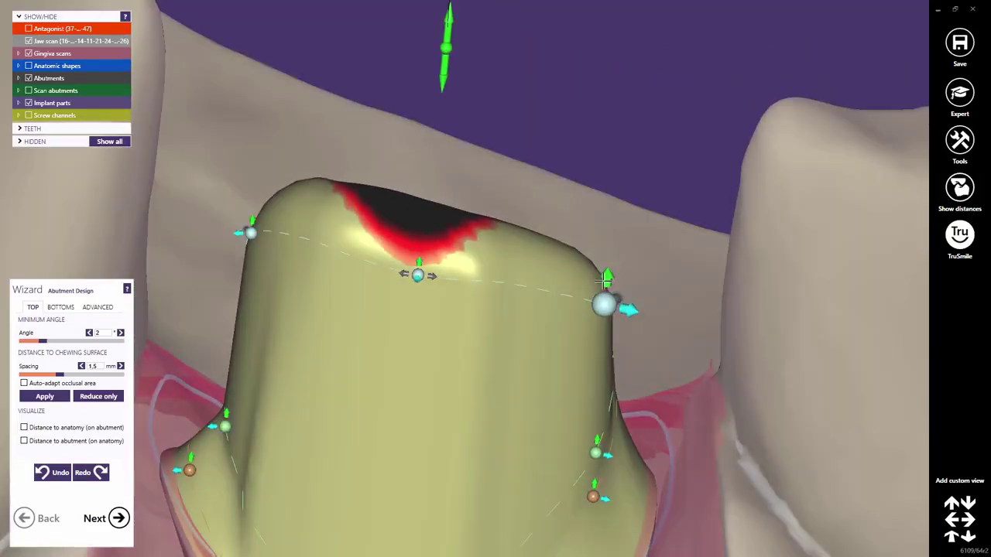
drag(604, 284, 610, 250)
scroll(442, 299, down, 5)
right_drag(467, 380, 484, 389)
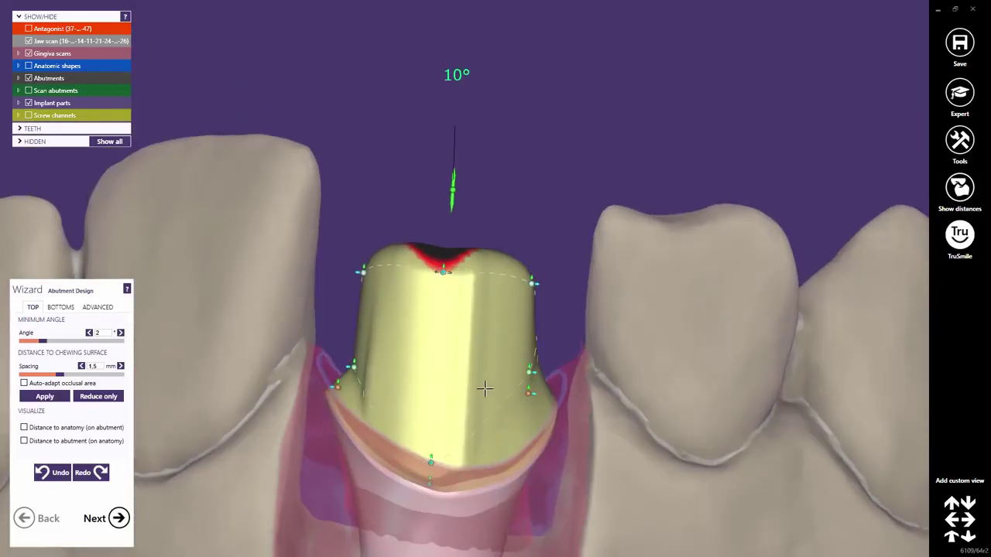
middle_drag(502, 382, 501, 267)
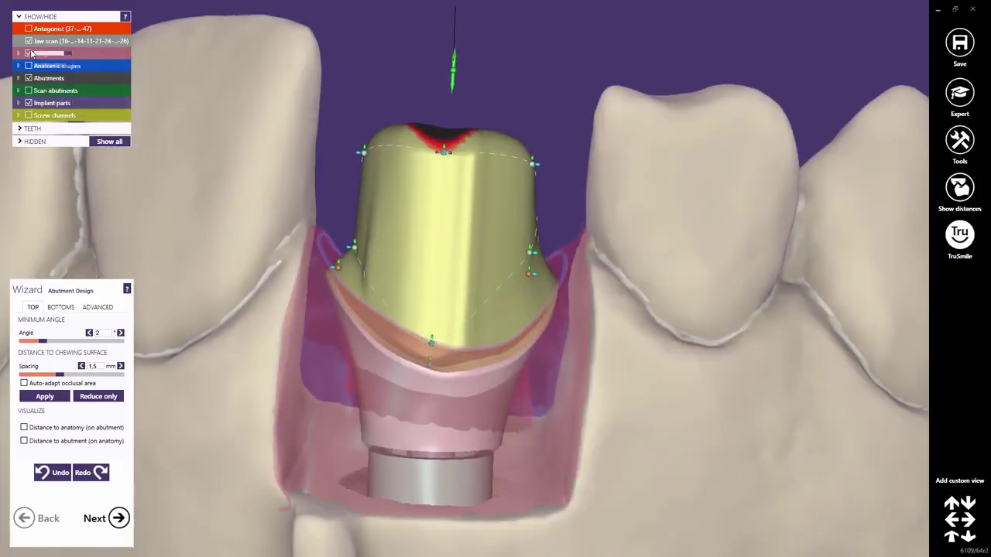
Hide the gingiva scans and reshape tooth 11's labial face by raising its lower midpoint, lowering its top midpoint and lowering a side shoulder point.
click(28, 54)
scroll(415, 337, up, 3)
drag(434, 328, 442, 281)
drag(447, 110, 442, 200)
drag(561, 257, 554, 302)
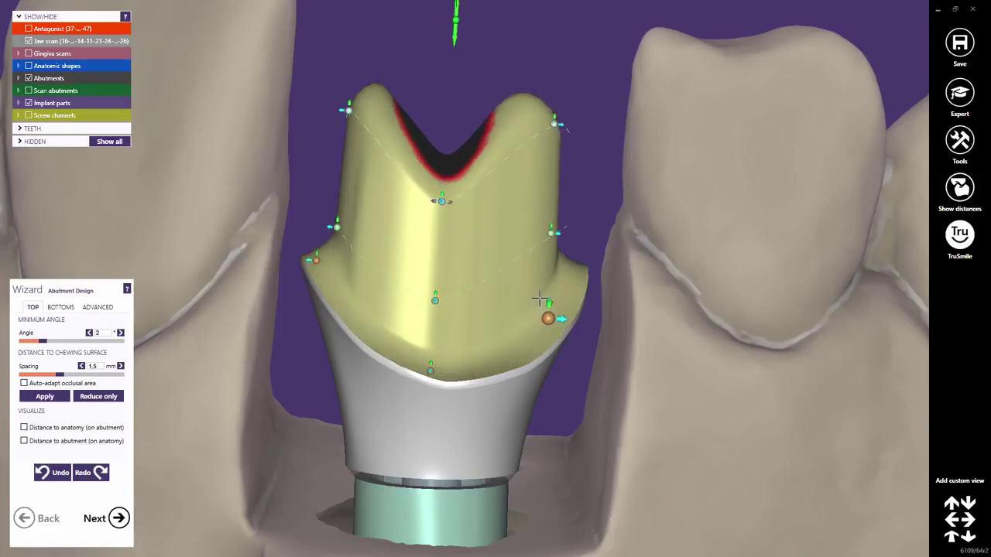
Pull the two incisal corner points and a side control point of tooth 11's abutment slightly inward.
drag(336, 106, 344, 108)
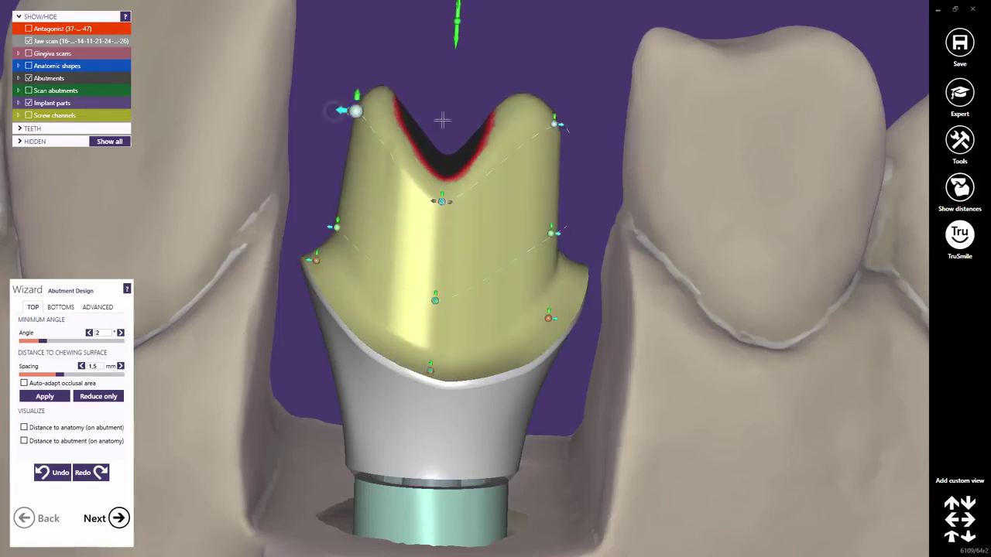
drag(565, 127, 555, 129)
right_drag(556, 129, 556, 91)
drag(559, 113, 555, 113)
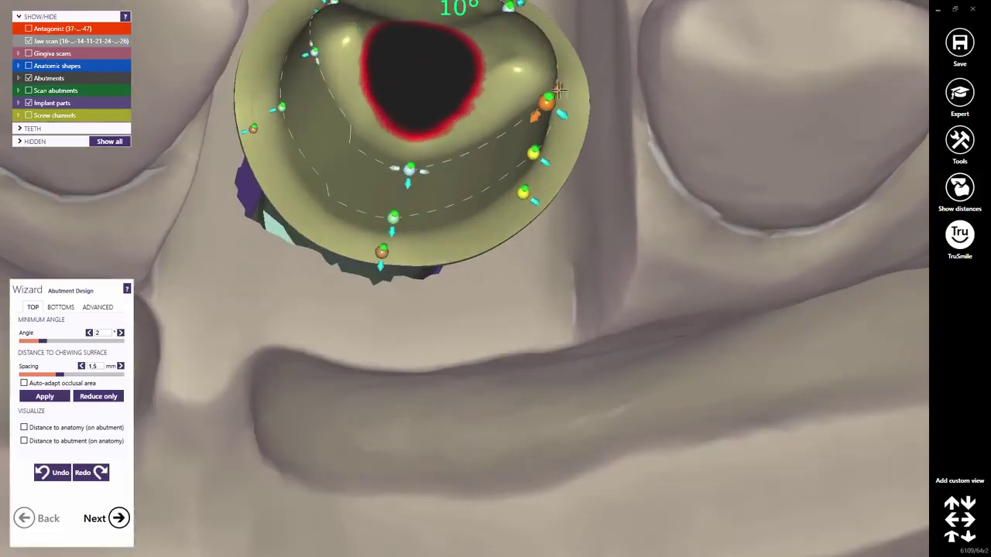
Slightly raise the two lower control points on the side wall of tooth 11's abutment.
right_drag(534, 101, 445, 341)
click(447, 345)
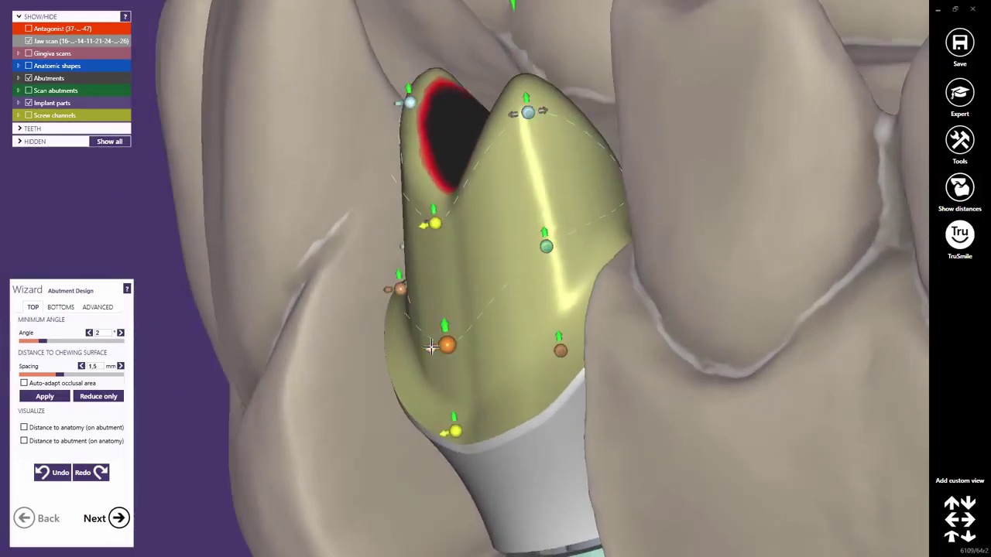
drag(444, 314, 444, 312)
drag(455, 415, 455, 405)
right_drag(456, 403, 468, 401)
scroll(466, 400, down, 4)
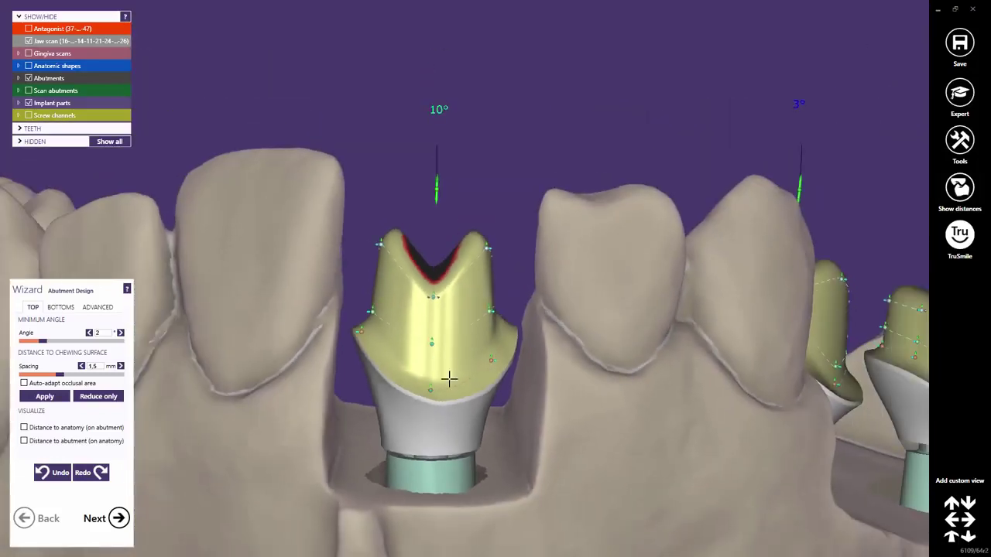
middle_drag(449, 379, 504, 324)
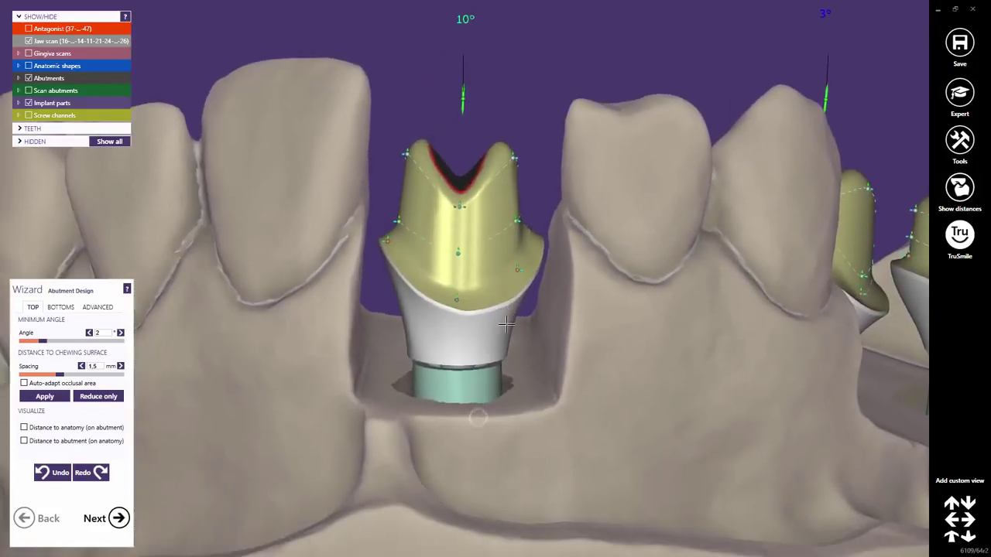
Show the gingiva scans and deepen tooth 11's palatal abutment margin toward the implant, using two existing control points and a new midpoint.
right_drag(467, 171, 200, 92)
click(28, 53)
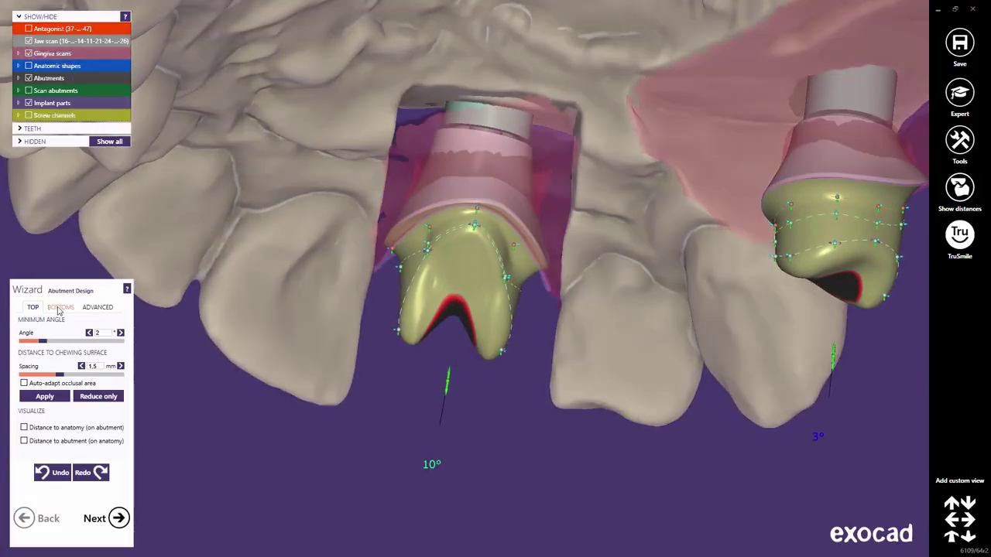
click(60, 309)
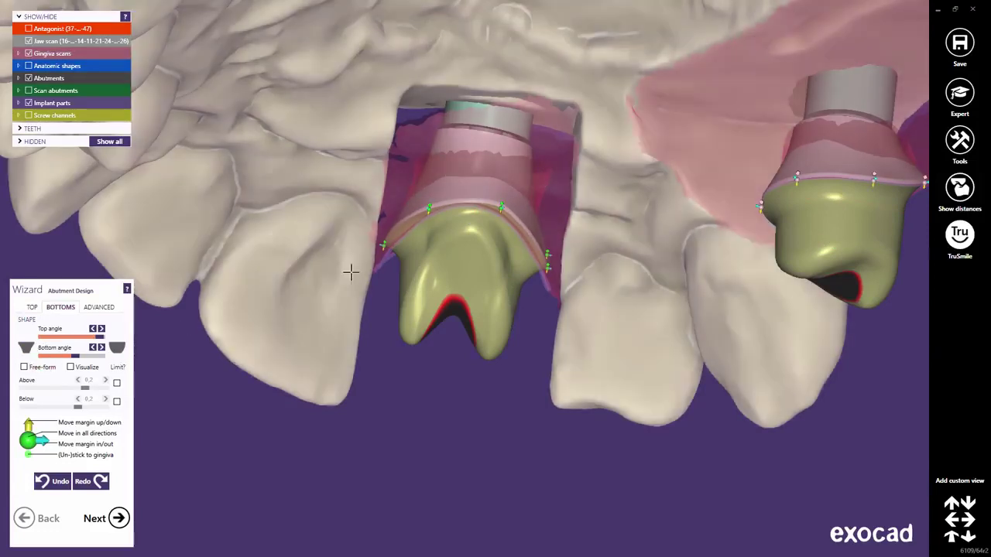
scroll(443, 213, up, 5)
drag(419, 206, 422, 186)
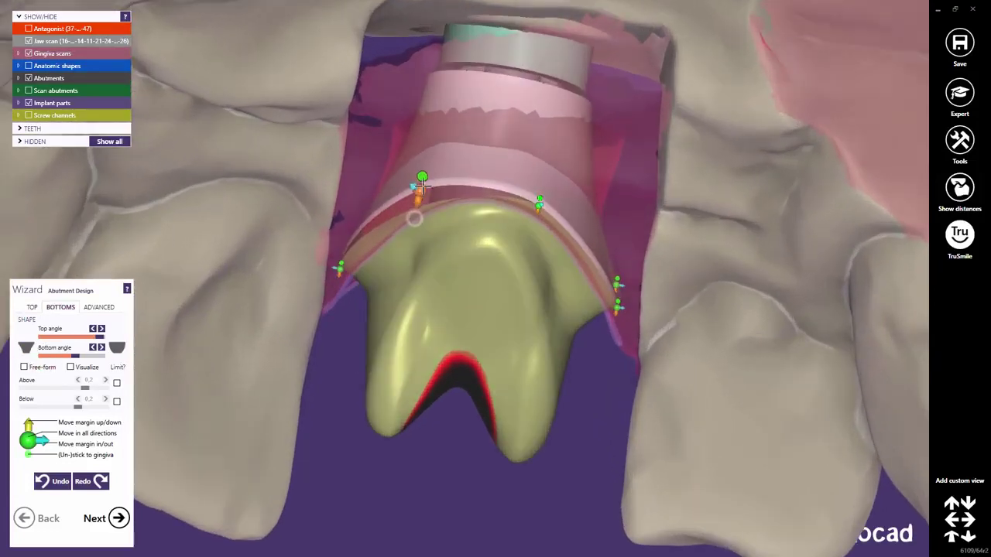
drag(537, 215, 540, 200)
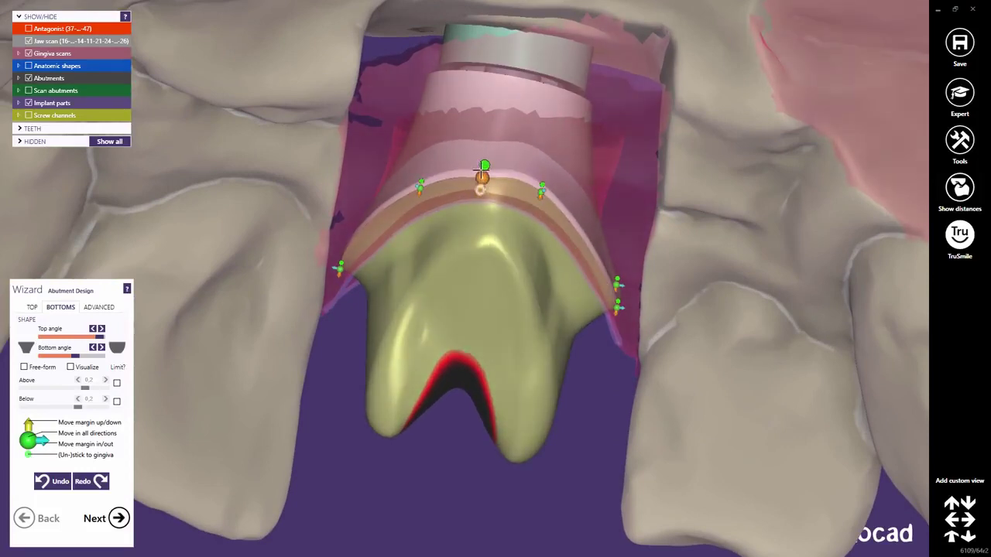
drag(481, 169, 481, 159)
right_drag(476, 282, 472, 261)
middle_drag(467, 325, 436, 76)
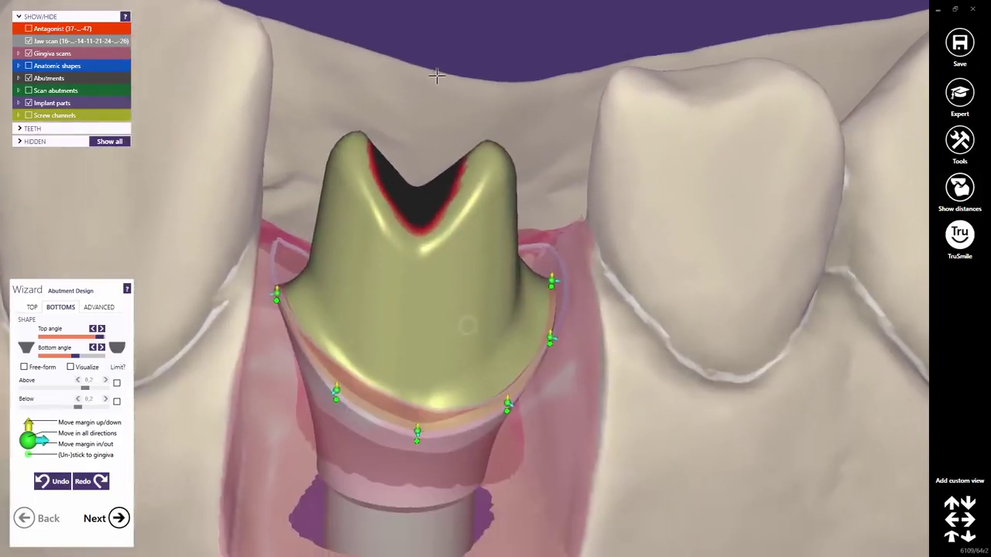
Return to shaping the abutment tops and hide the jaw scans, keeping the gingiva scans shown around all three abutments.
scroll(444, 148, down, 9)
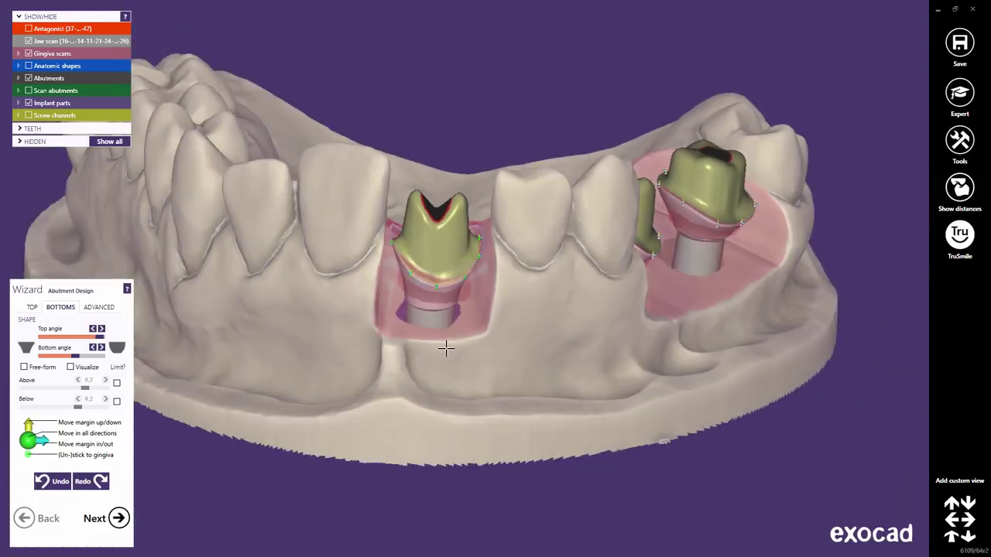
right_drag(446, 345, 503, 346)
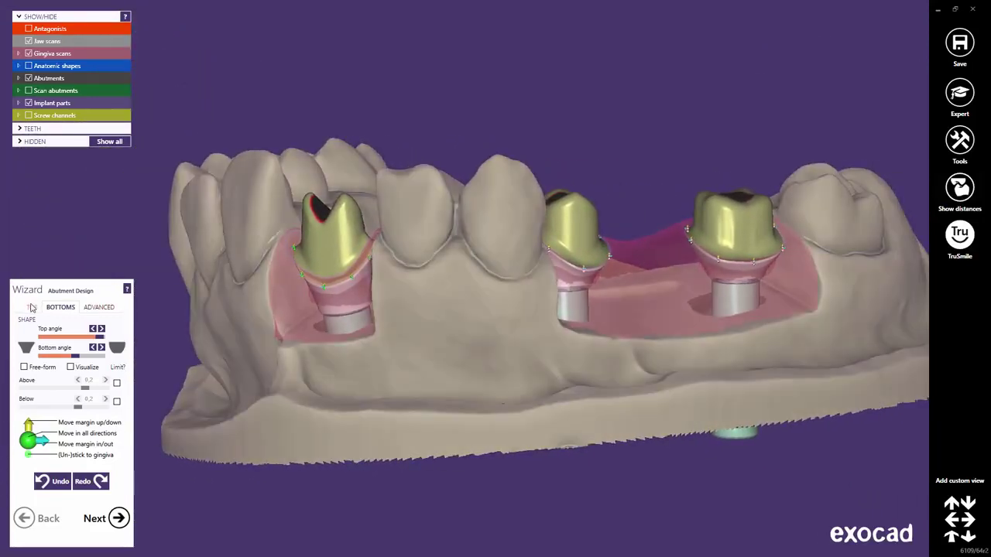
click(32, 308)
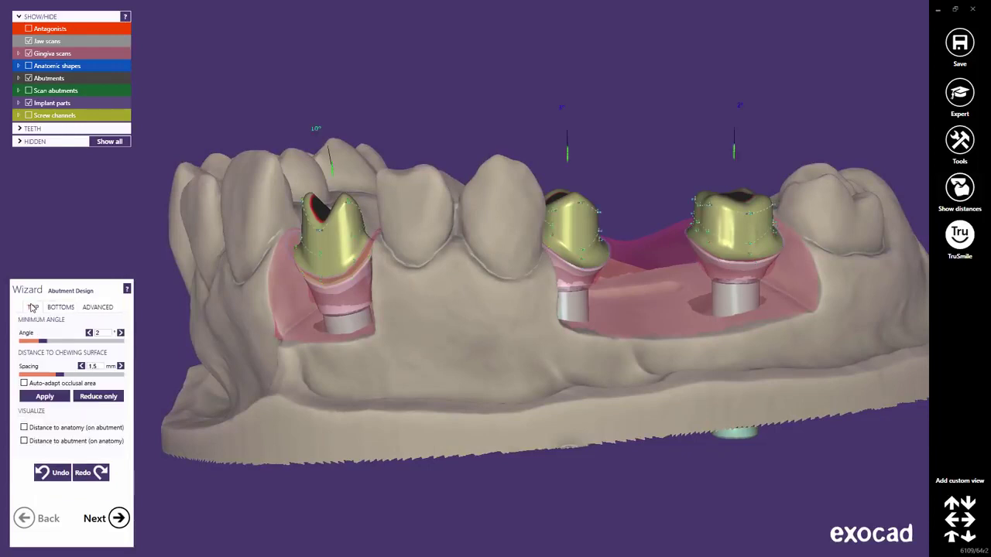
click(28, 41)
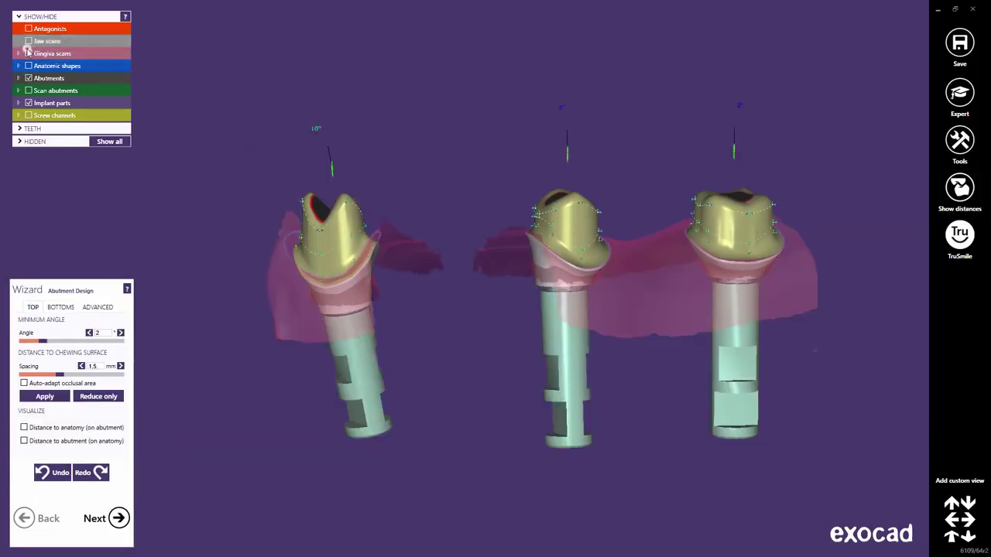
click(29, 53)
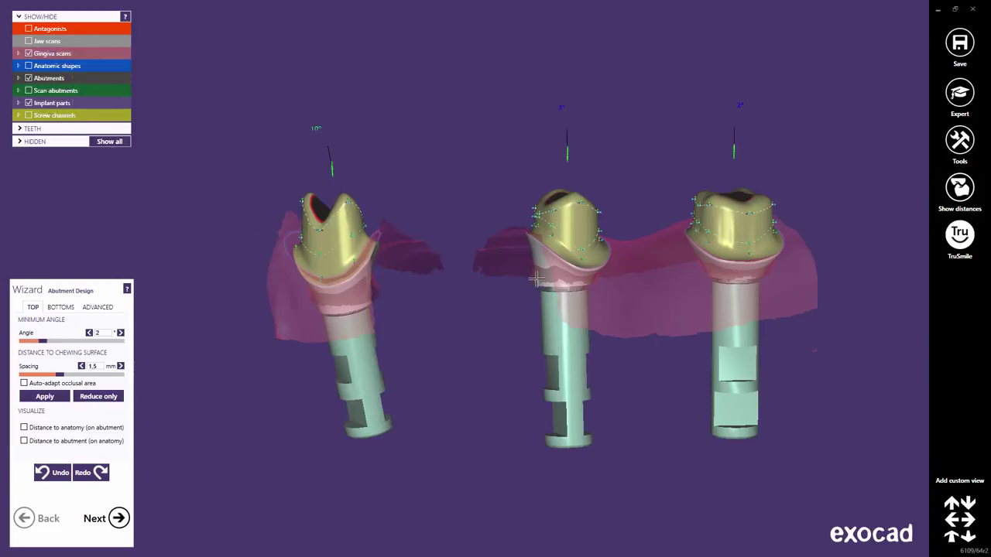
scroll(537, 278, up, 3)
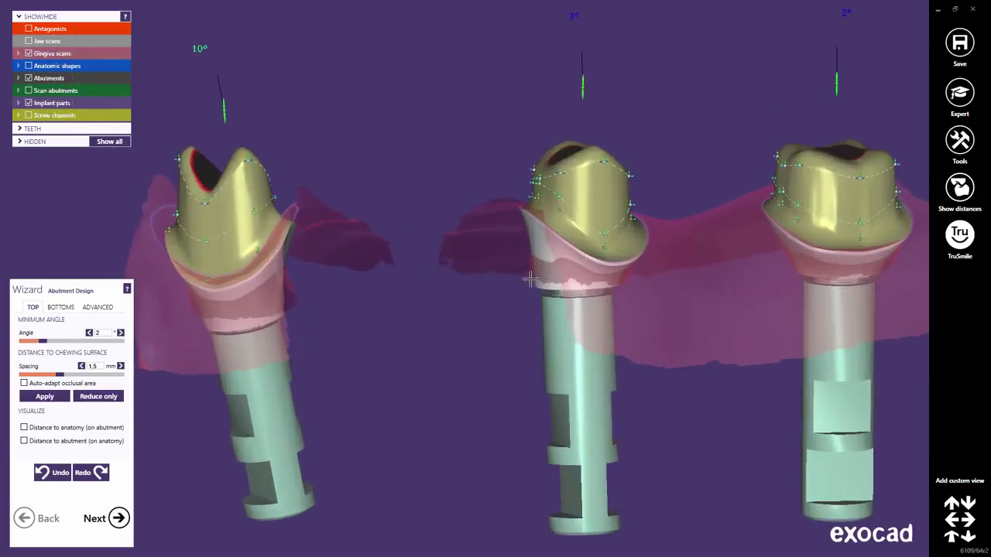
Try minimum angles of 6° and 0°, and pull the top edge points of the bridge's two abutments outward at 0°.
click(105, 333)
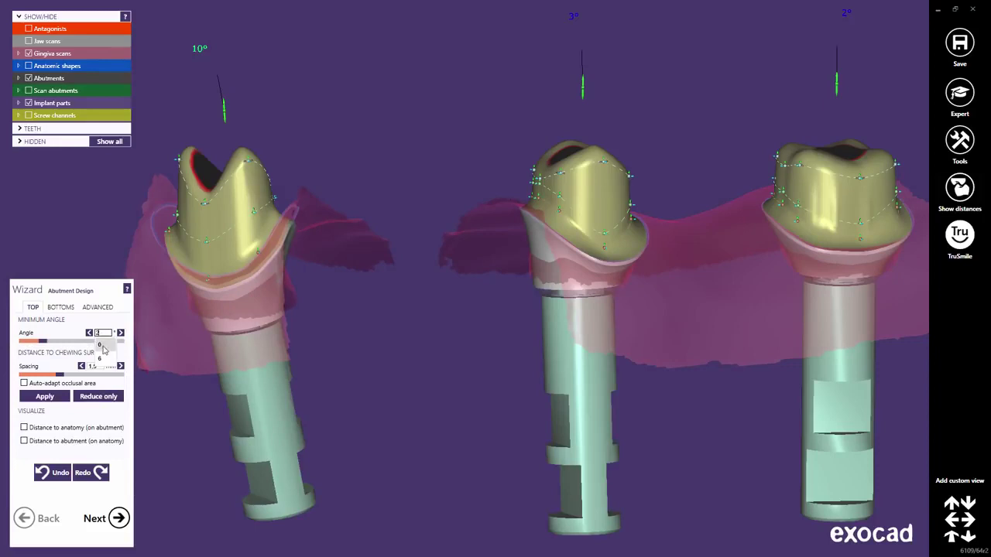
click(101, 360)
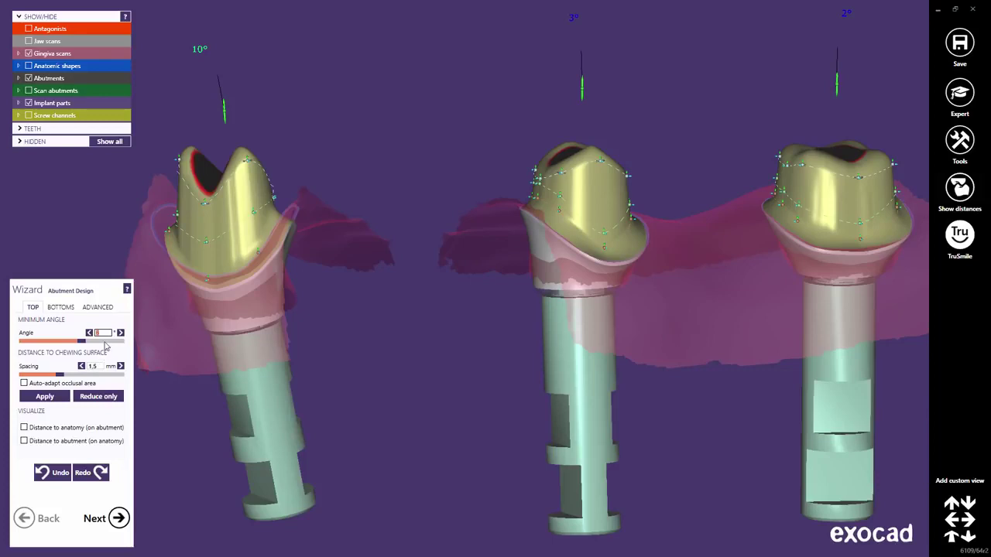
click(106, 333)
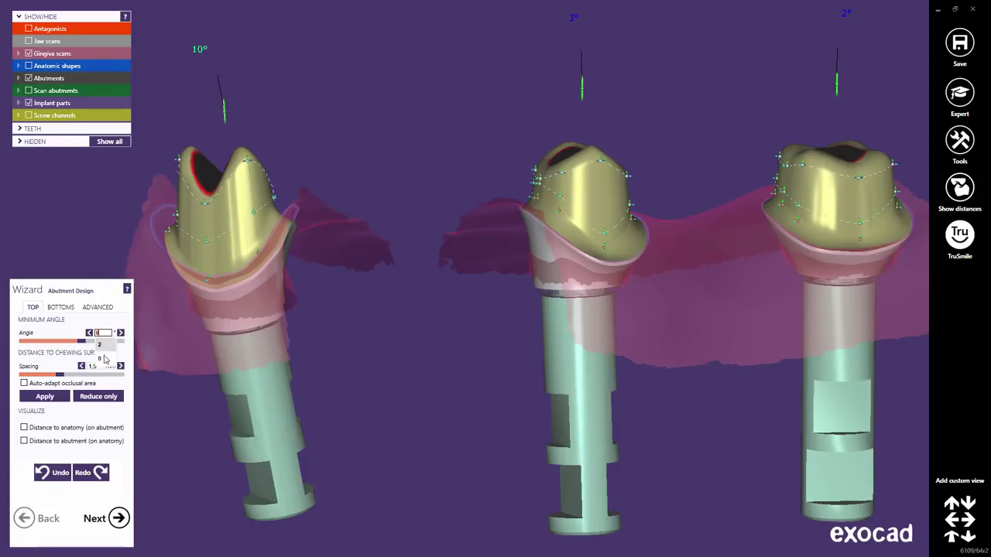
click(103, 359)
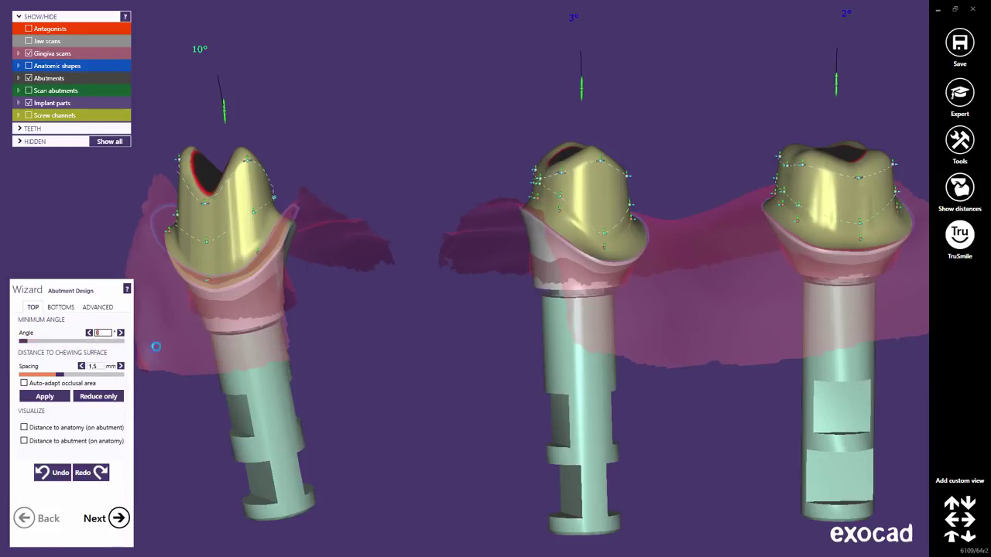
drag(634, 174, 646, 174)
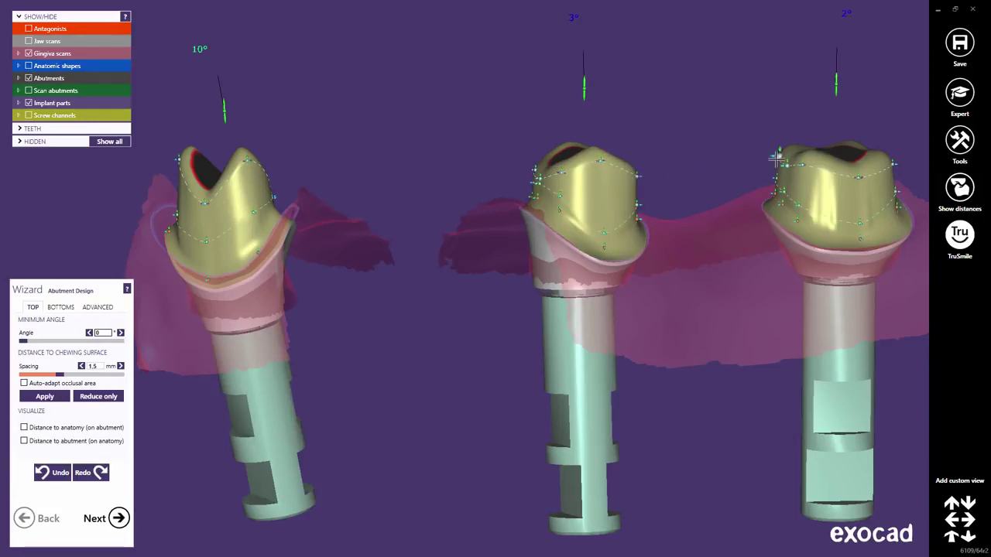
drag(775, 157, 764, 155)
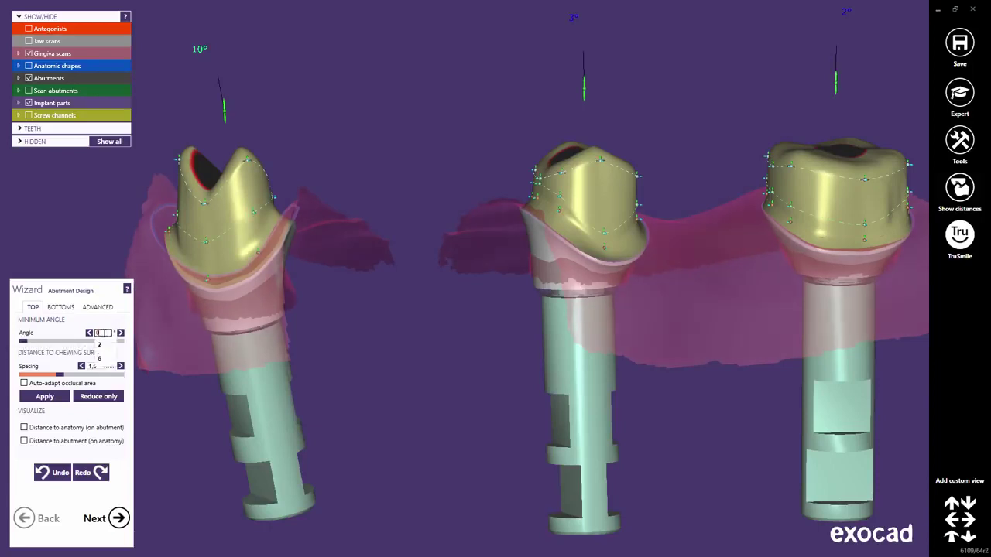
Set the minimum angle to 2° and undo the outward widening of the bridge abutments' top edges.
double_click(103, 333)
text(2)
key(Return)
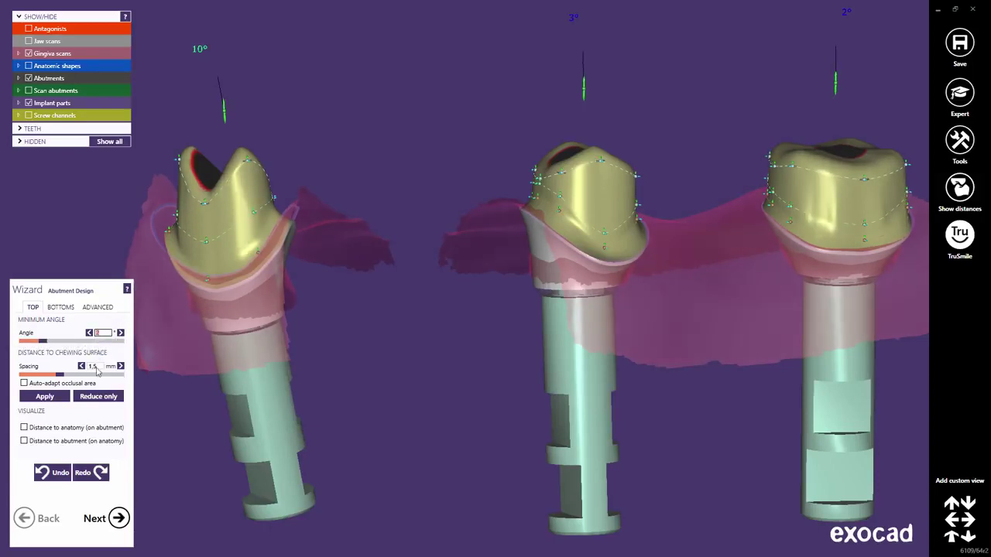
click(58, 473)
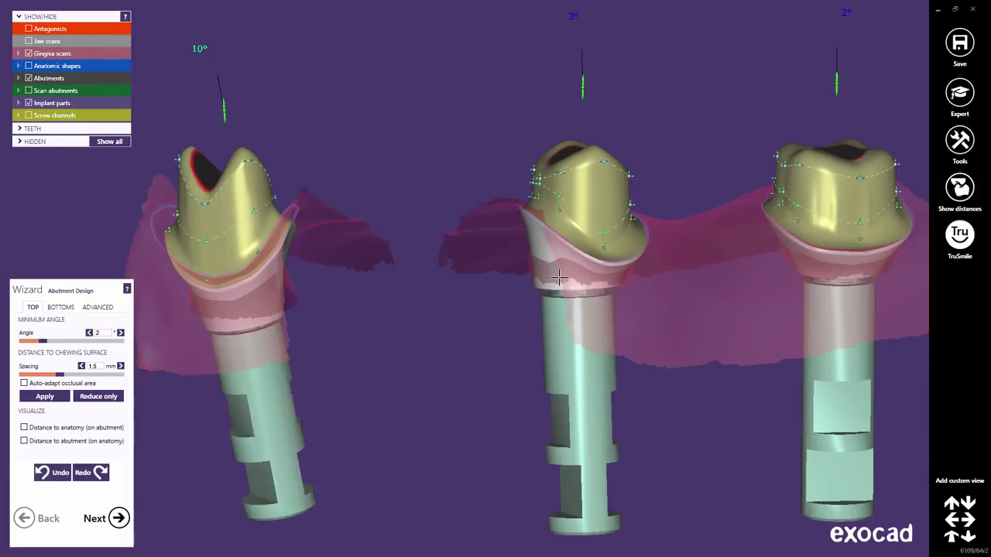
Hide the gingiva scans, view the three abutments from the occlusal side and disable automatic adaptation of the occlusal area.
scroll(580, 256, down, 4)
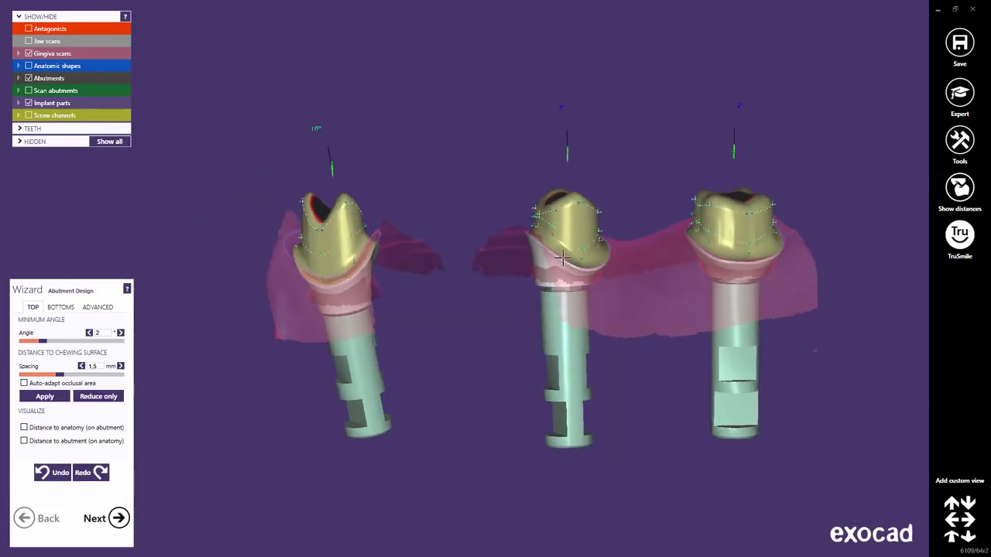
click(29, 53)
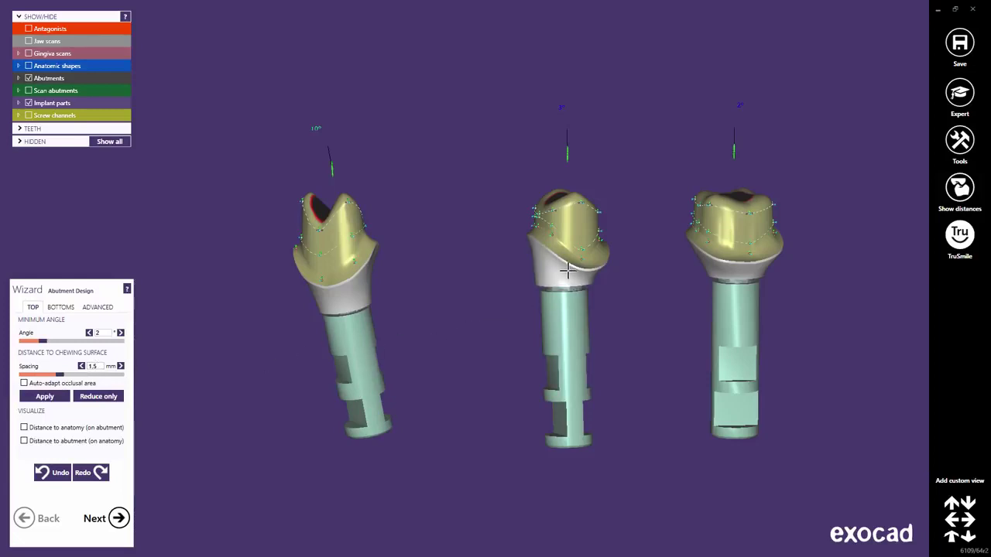
right_drag(566, 273, 566, 272)
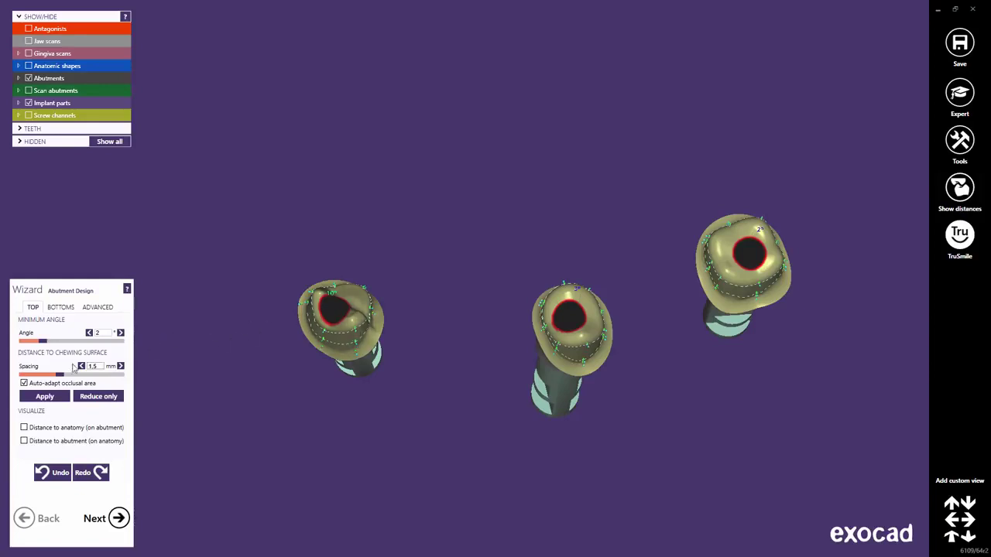
click(24, 383)
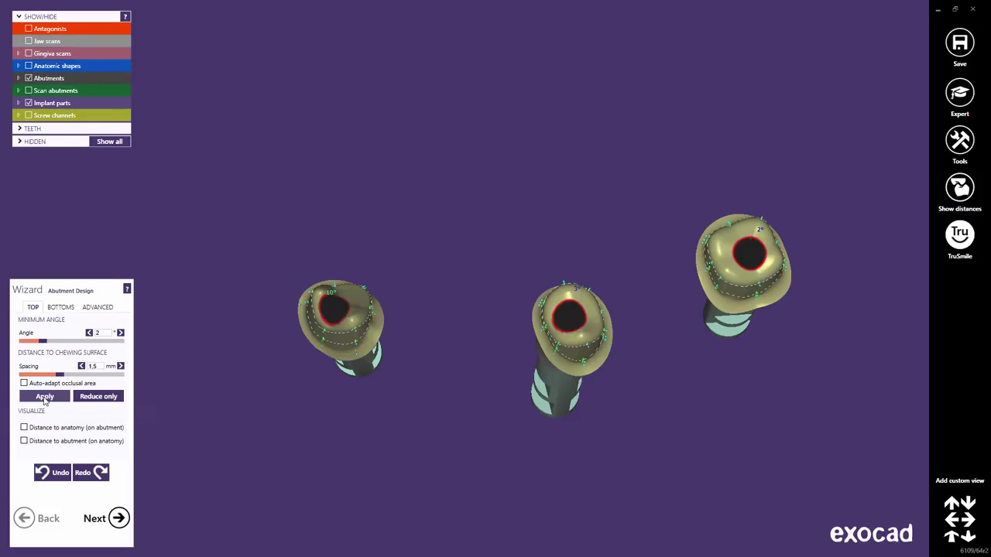
Try the 1.5 mm chewing-surface spacing on all abutments, both fully applied and with Reduce only, and undo each result.
click(44, 397)
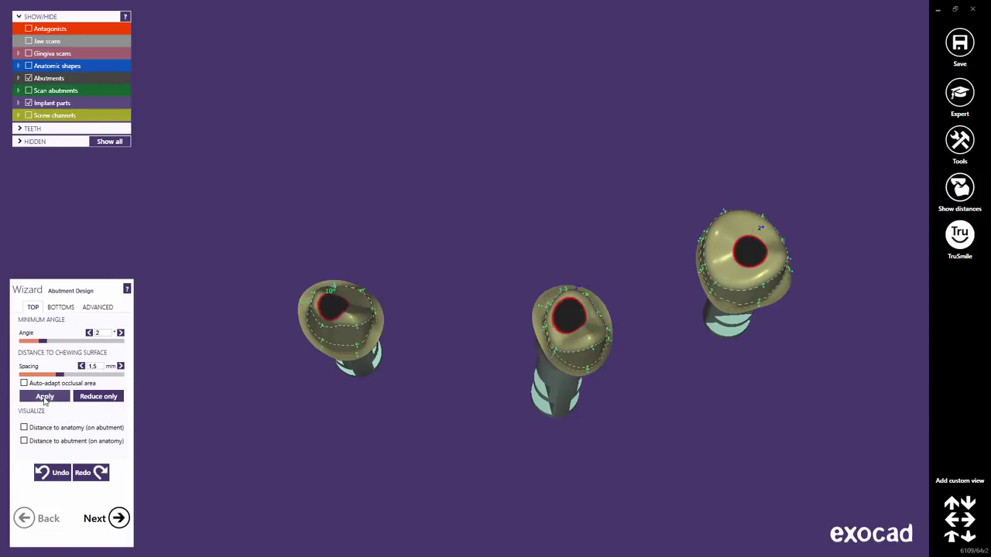
click(51, 474)
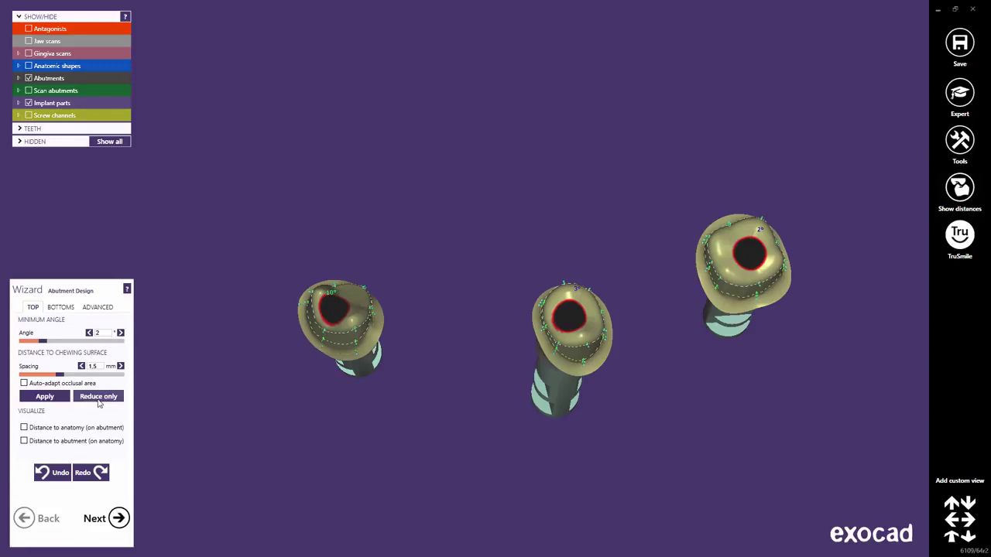
click(99, 402)
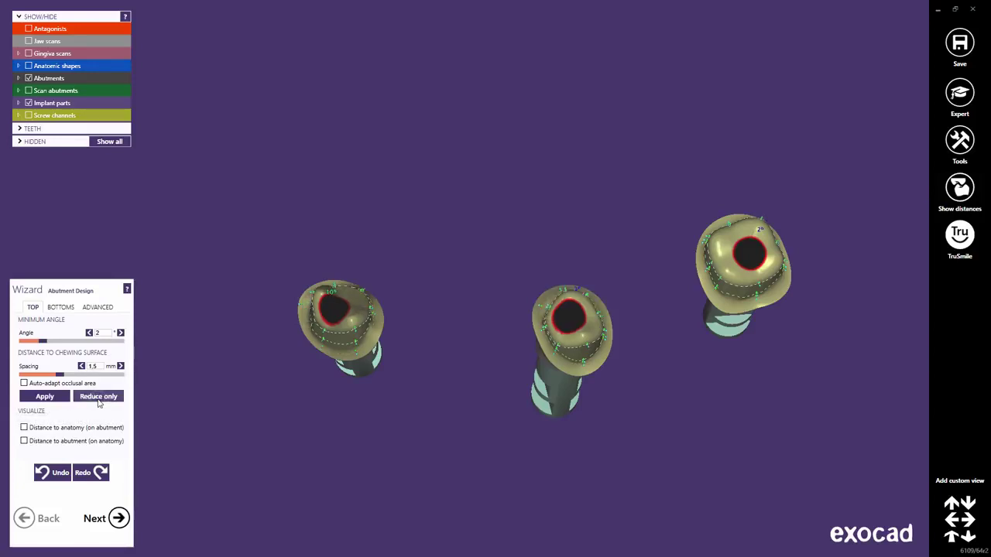
click(52, 474)
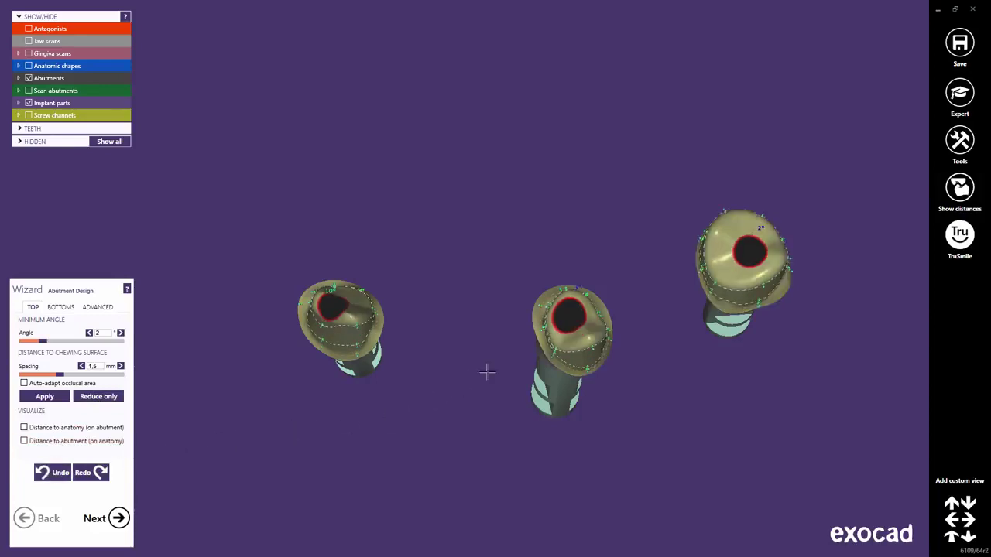
right_drag(547, 372, 550, 376)
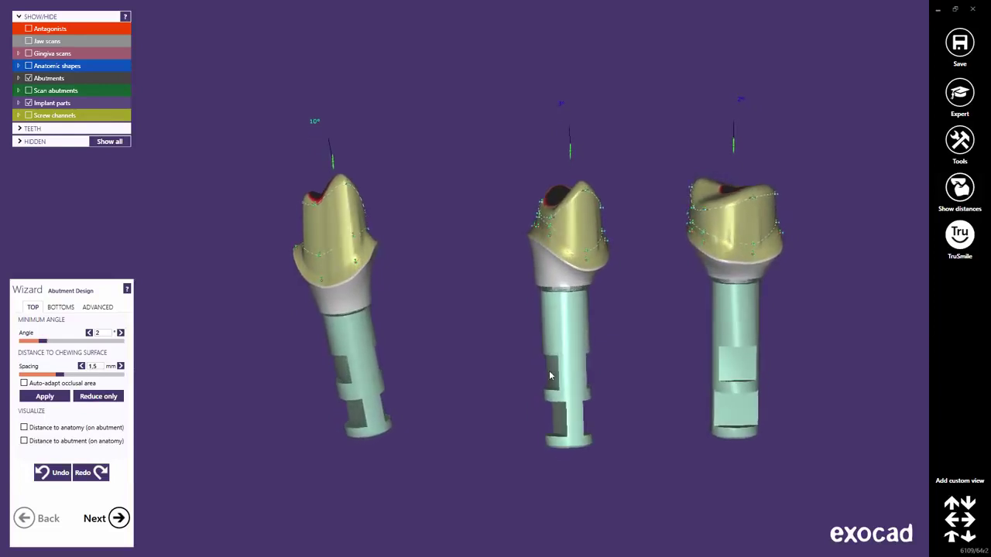
click(51, 477)
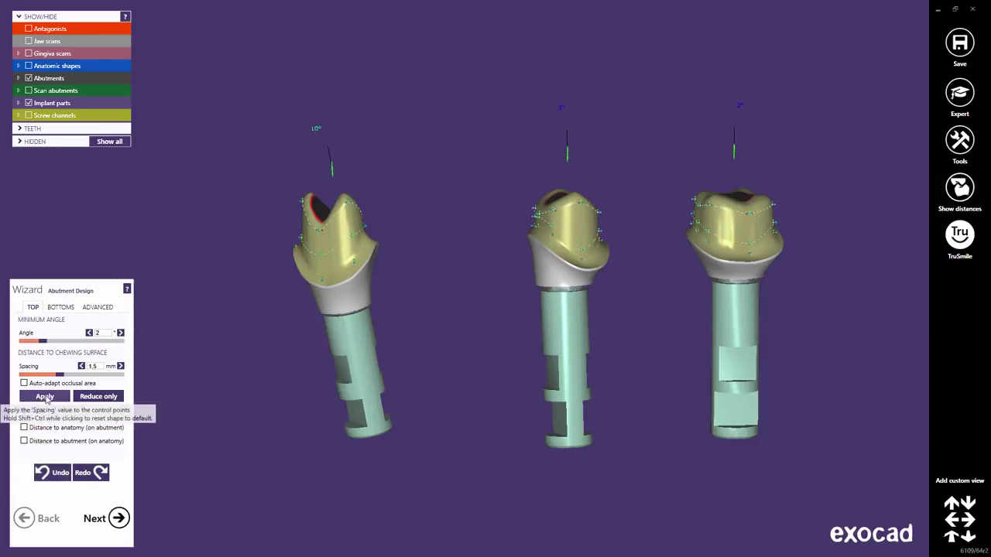
Repeat the comparison of full and reduce-only adaptation at 1.5 mm chewing-surface spacing, undoing both changes to the abutment tops.
click(45, 397)
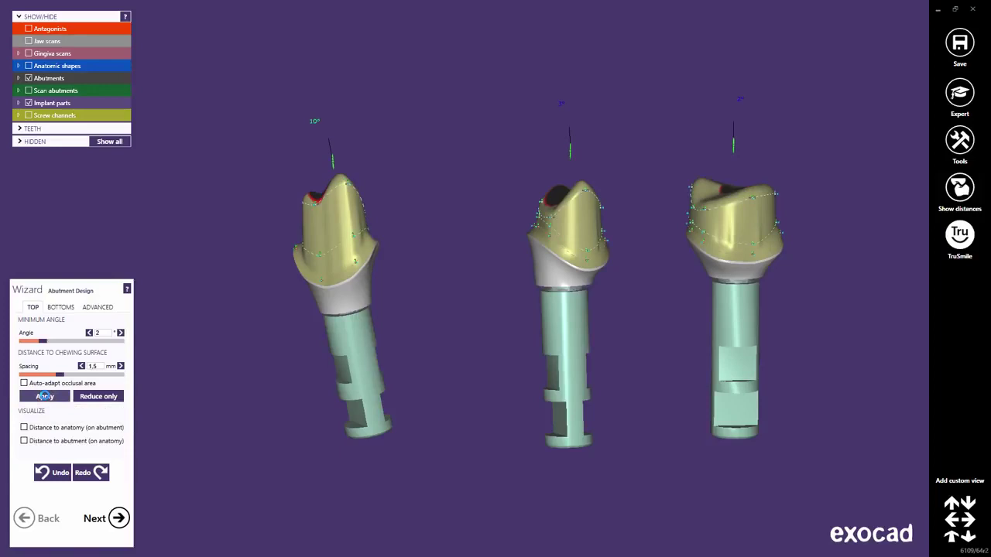
click(52, 474)
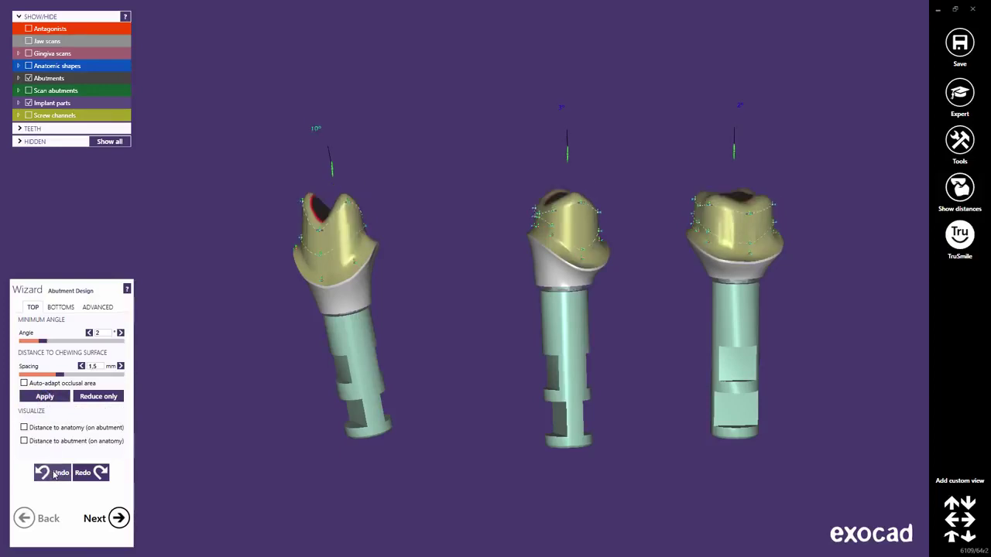
click(113, 399)
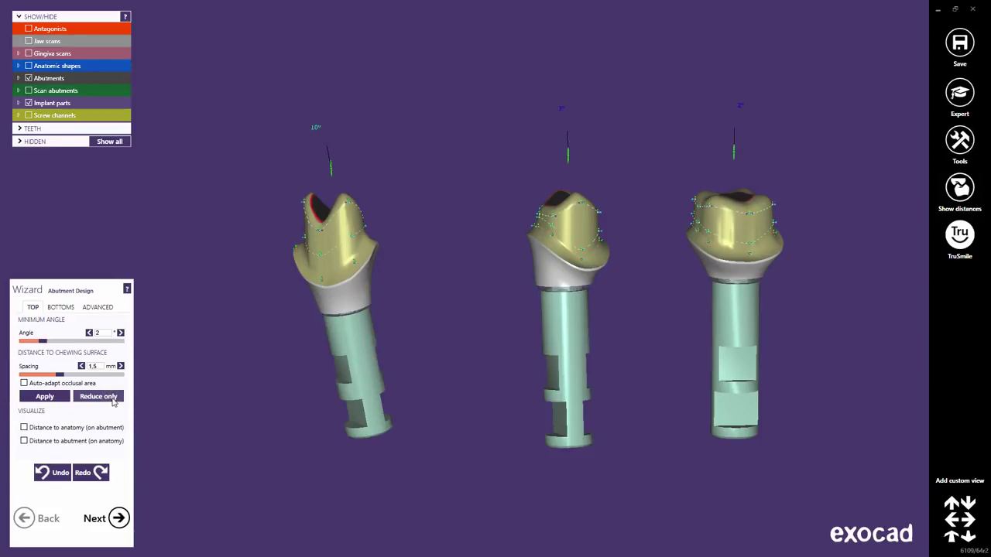
click(55, 476)
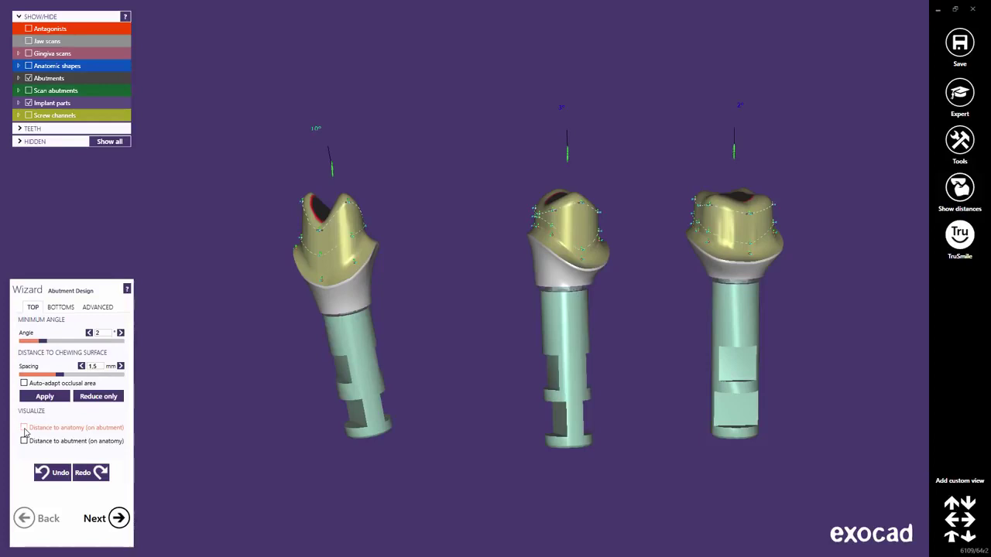
Inspect the distance to anatomy on the abutments at 1.56 mm spacing, and the distance to abutment on the anatomy with the spacing reduced.
click(24, 431)
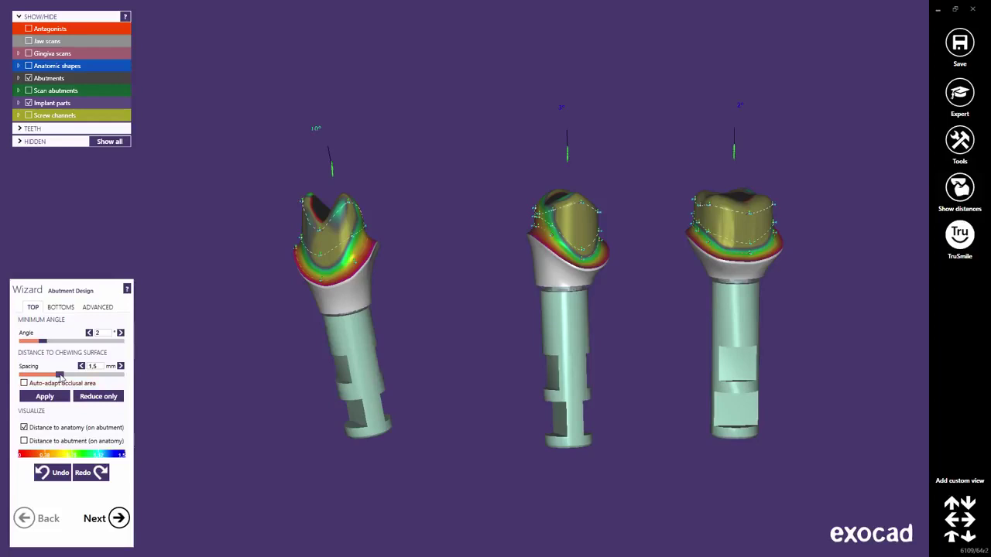
mouse_move(62, 379)
mouse_down()
mouse_move(89, 377)
mouse_move(48, 380)
mouse_move(62, 376)
mouse_up()
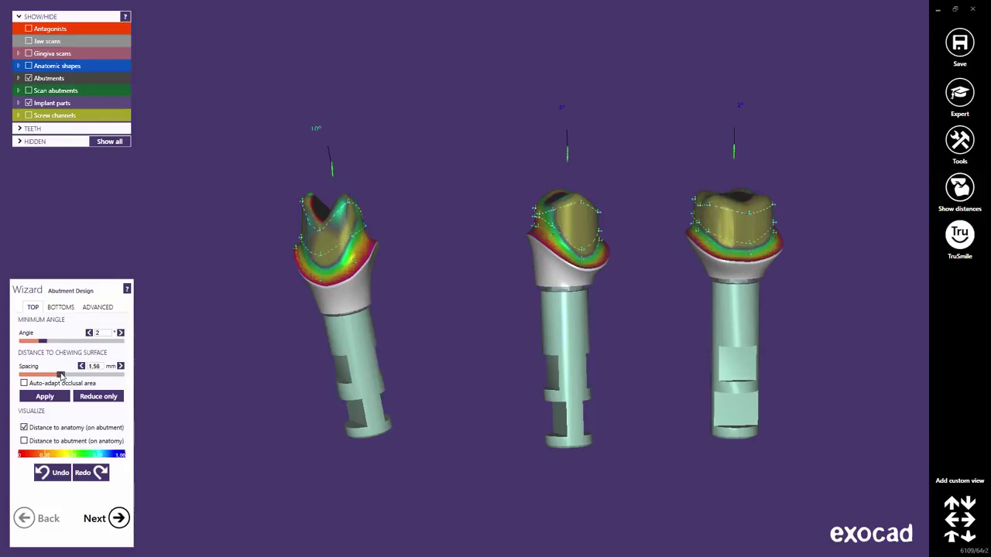
click(24, 428)
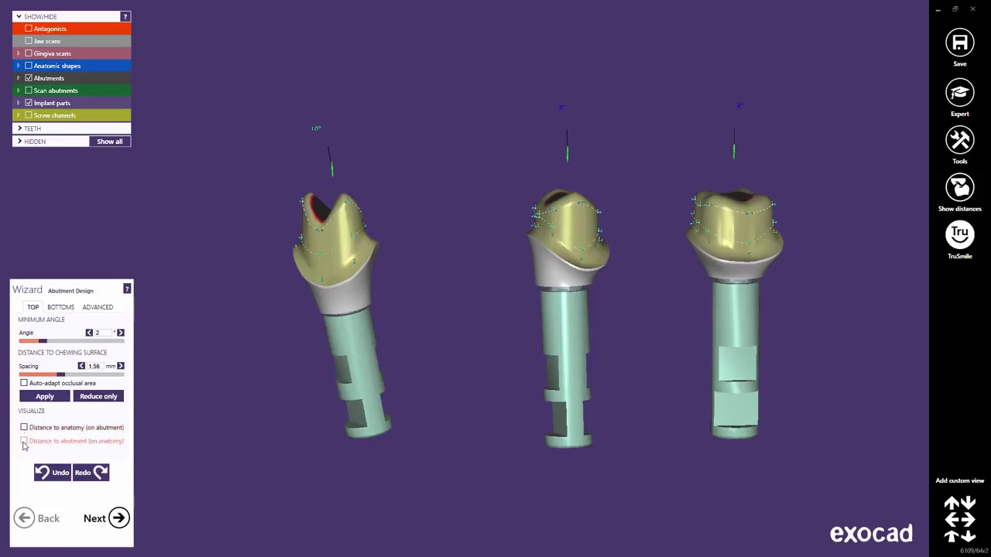
click(24, 443)
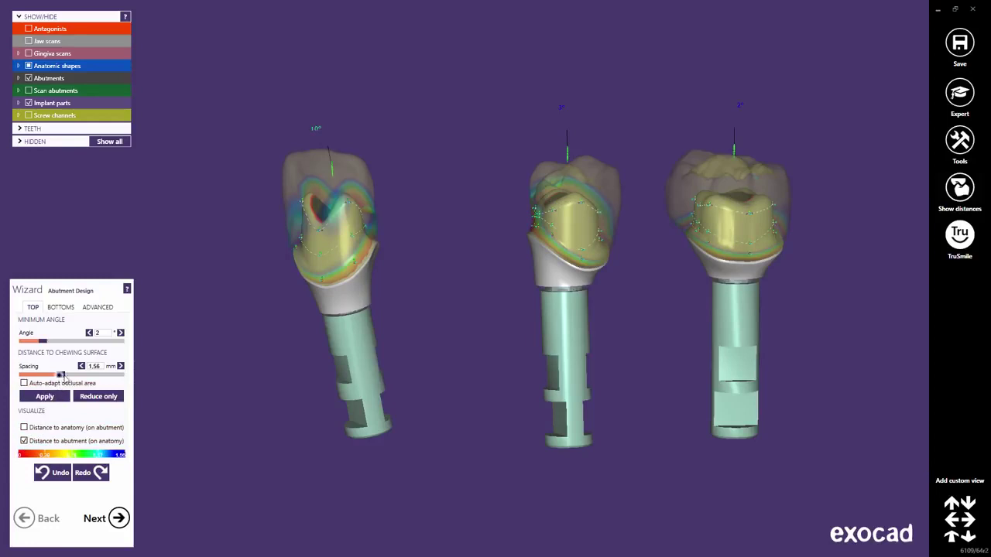
mouse_move(62, 376)
mouse_down()
mouse_move(87, 376)
mouse_move(51, 377)
mouse_up()
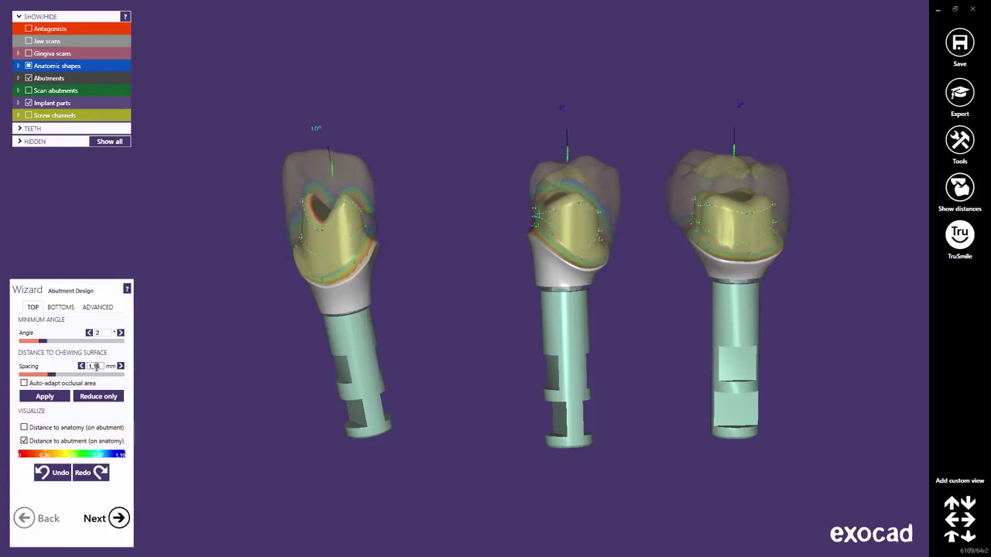
Set the chewing-surface spacing to 1.5 mm and hide the distance display together with the anatomic shapes.
double_click(96, 367)
text(1.5)
key(Return)
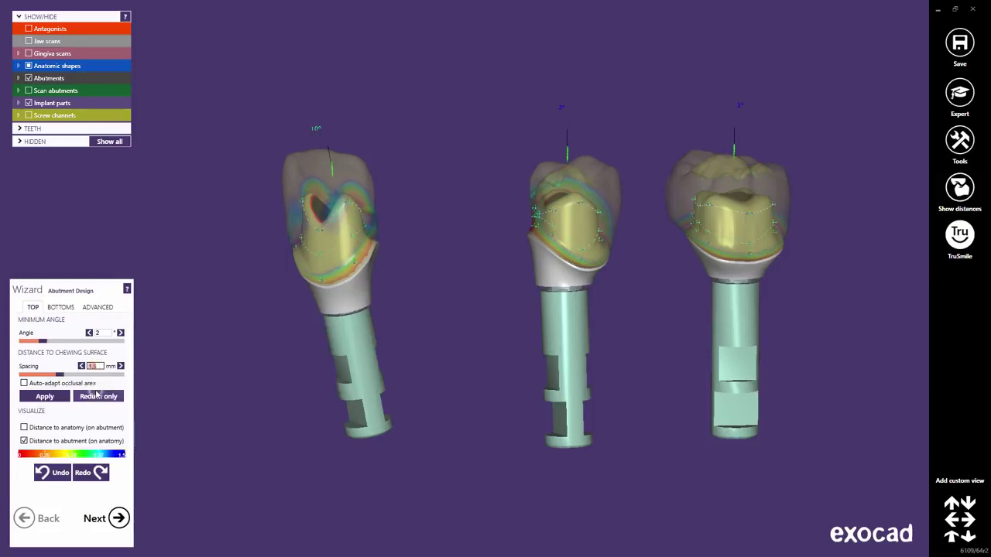
click(24, 441)
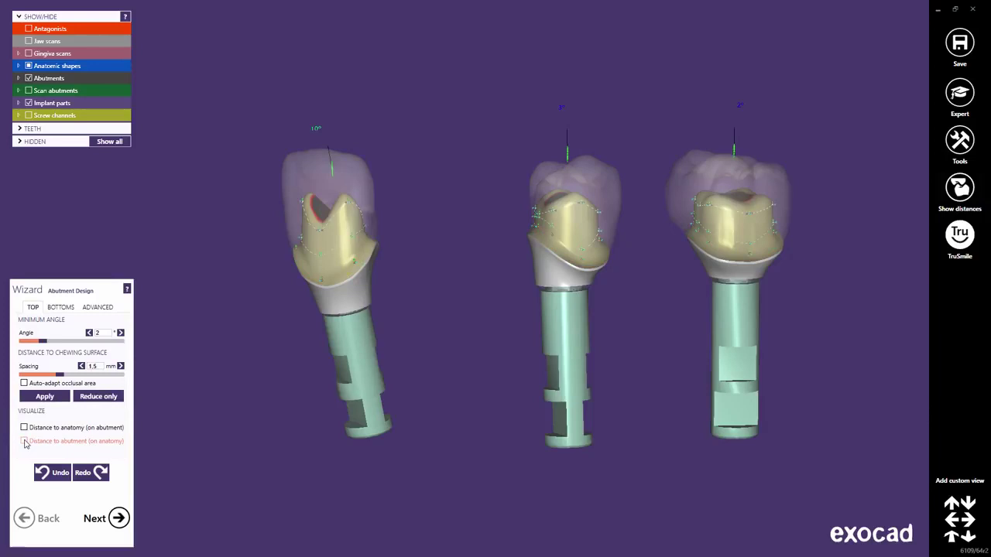
click(28, 66)
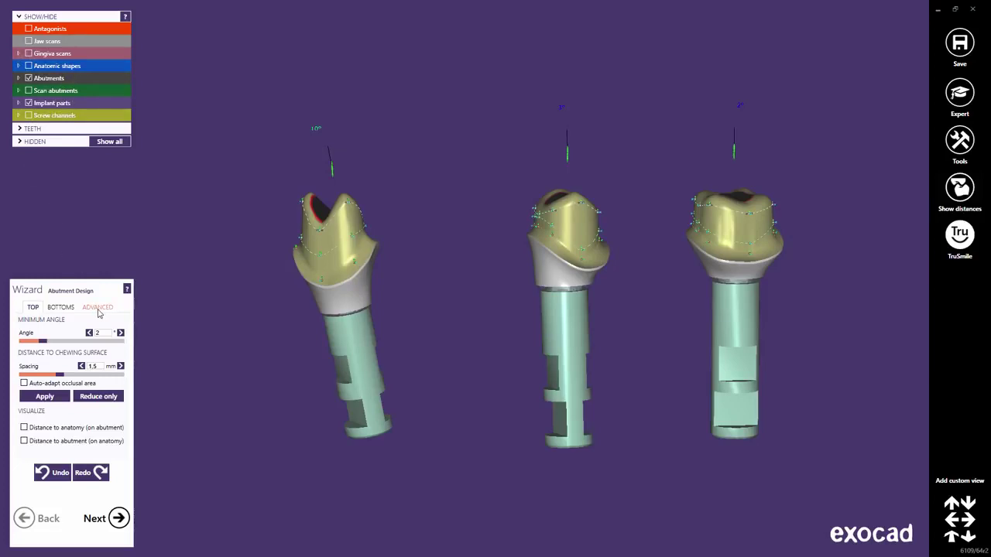
Examine the profile border height and radius in the advanced abutment settings and display the milling parameters.
click(98, 308)
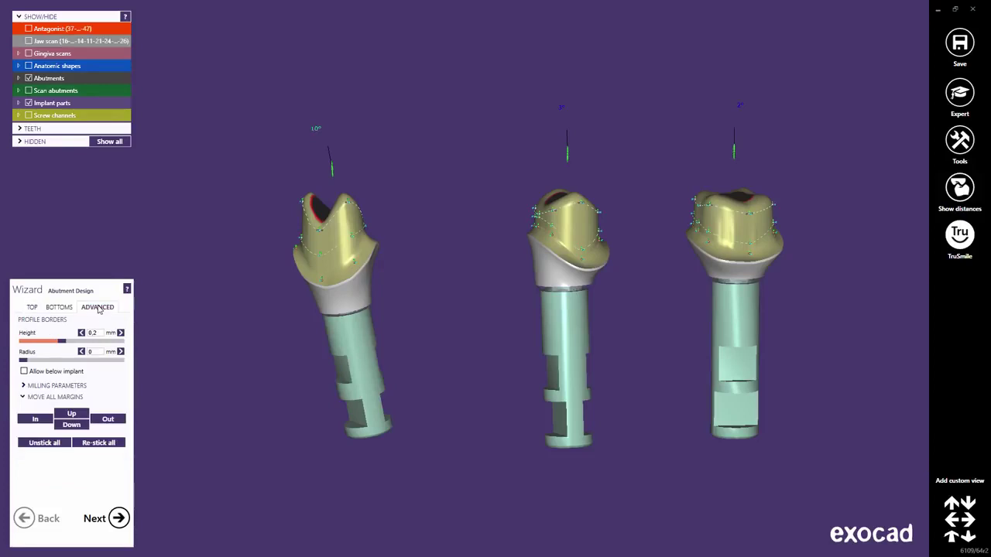
drag(62, 342, 66, 349)
mouse_move(25, 363)
mouse_down()
mouse_move(50, 365)
mouse_move(17, 362)
mouse_up()
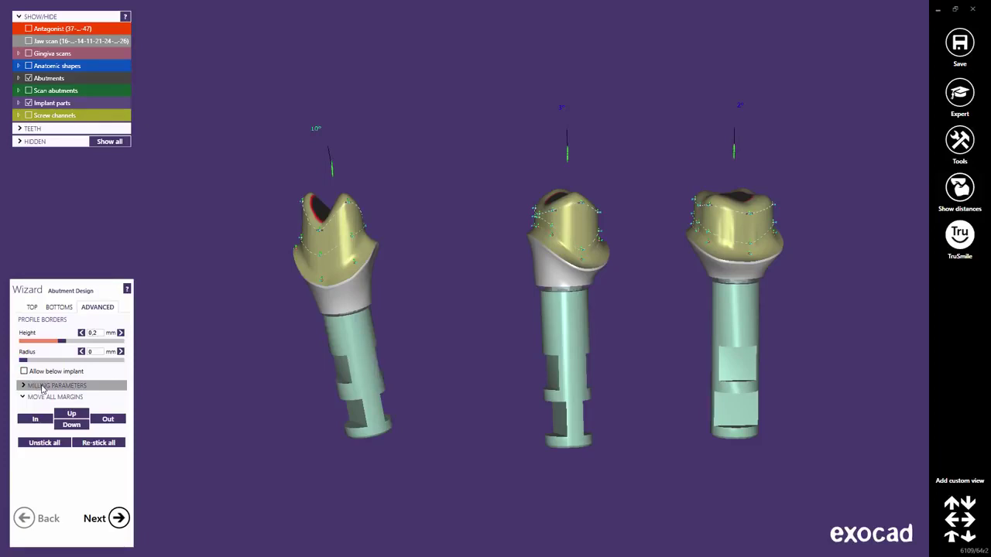
click(44, 387)
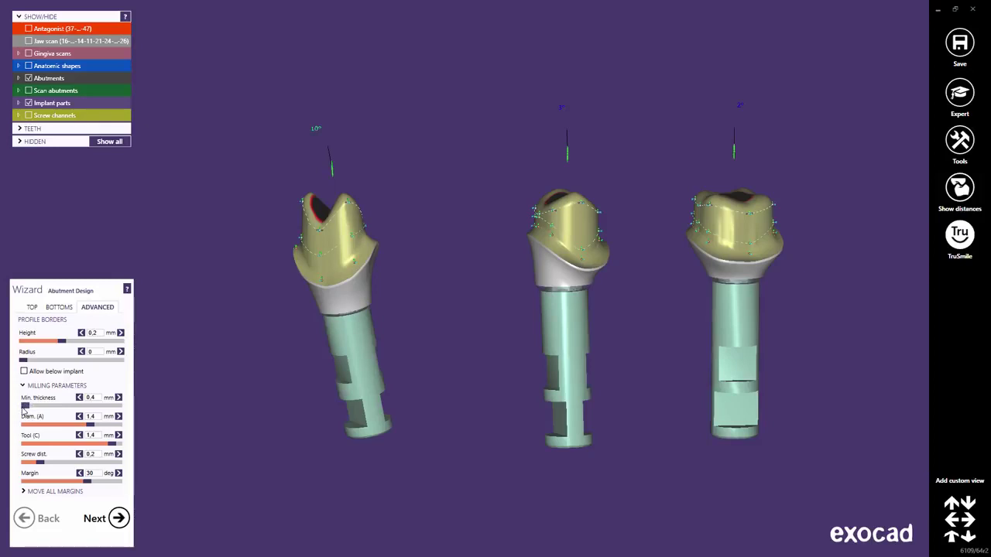
Try milling diameter (A) values of 1 mm and 0 mm, and restore it to 1.4 mm.
click(80, 417)
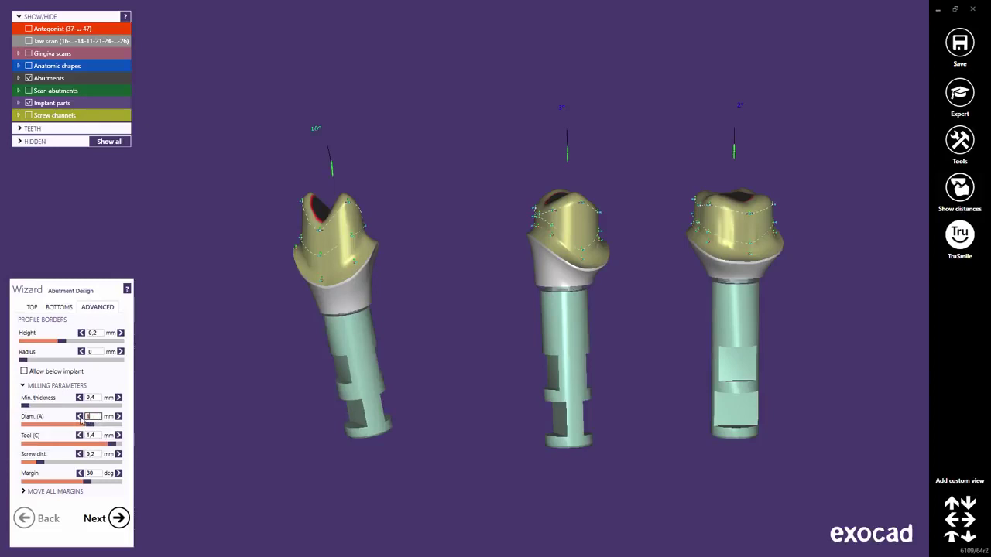
click(79, 416)
drag(72, 425, 26, 428)
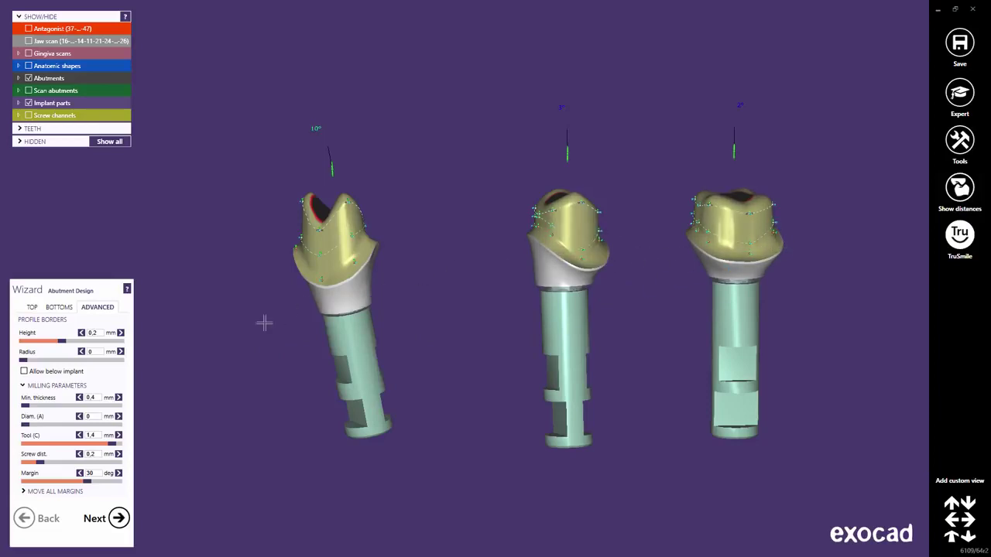
click(90, 416)
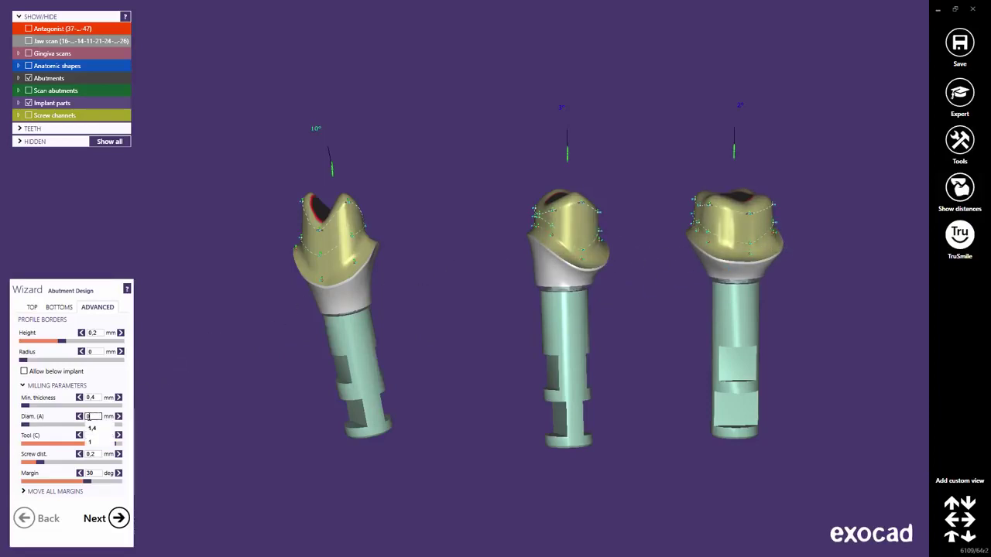
key(BackSpace)
text(1)
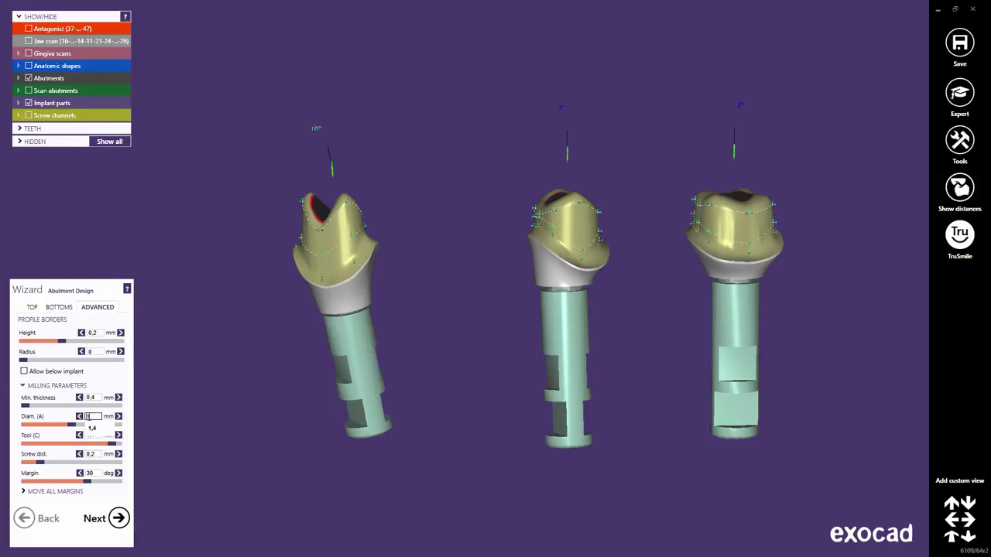
click(93, 429)
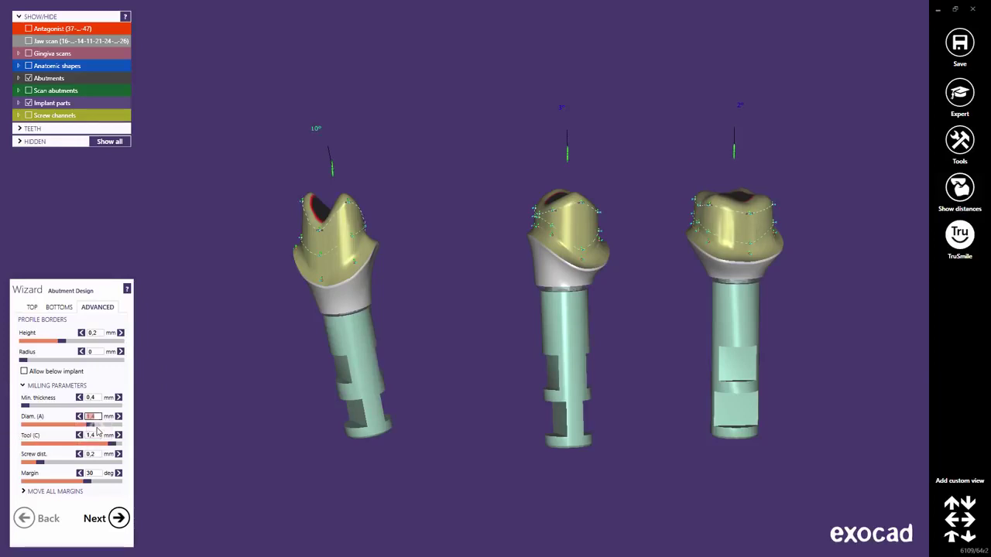
Try tool (C) values of 0.5 mm and 0 mm on the abutments, and restore 1.4 mm.
click(96, 435)
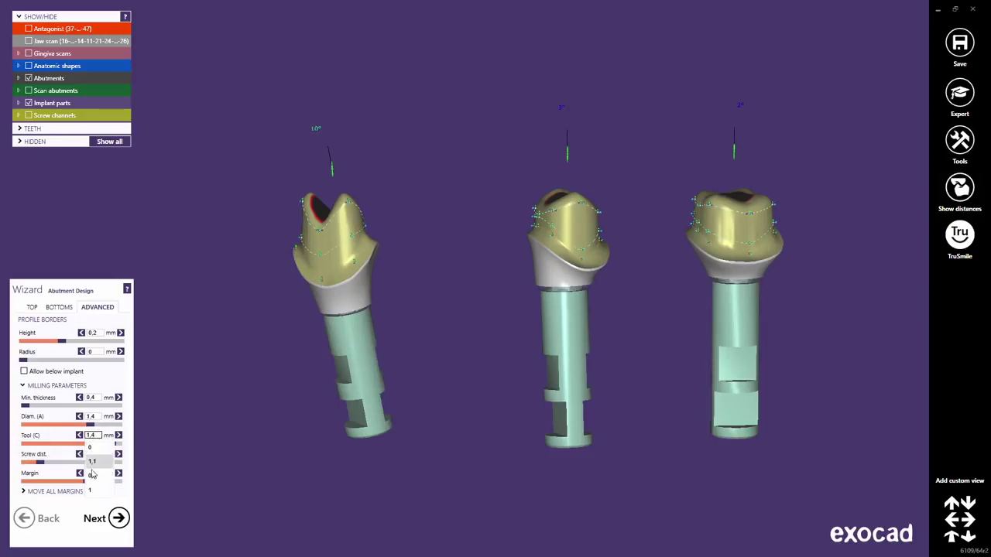
click(91, 476)
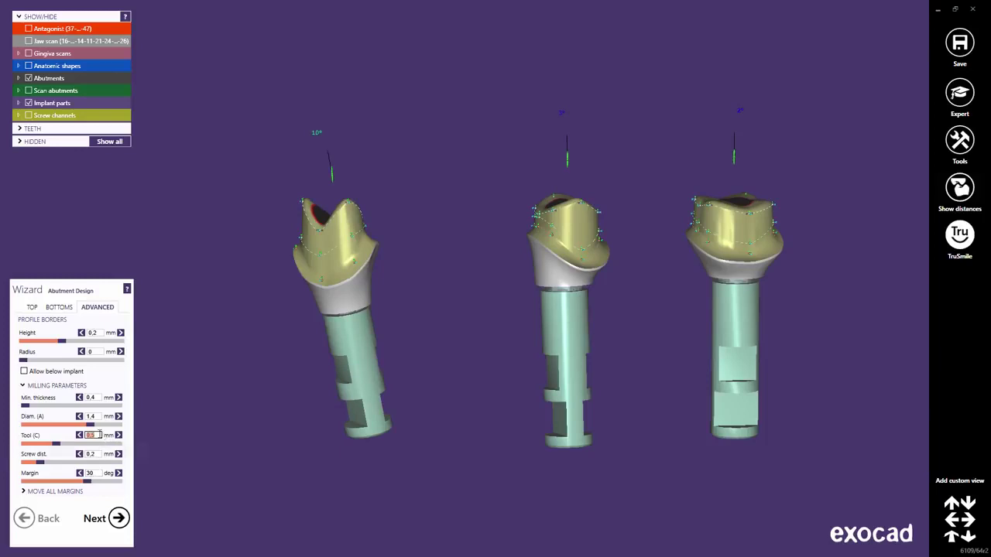
click(100, 435)
click(91, 462)
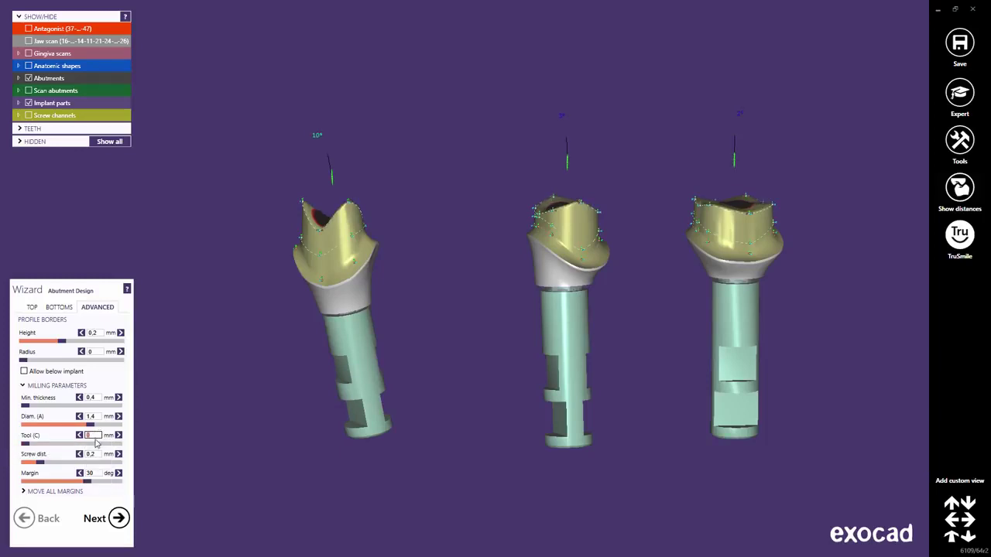
click(95, 435)
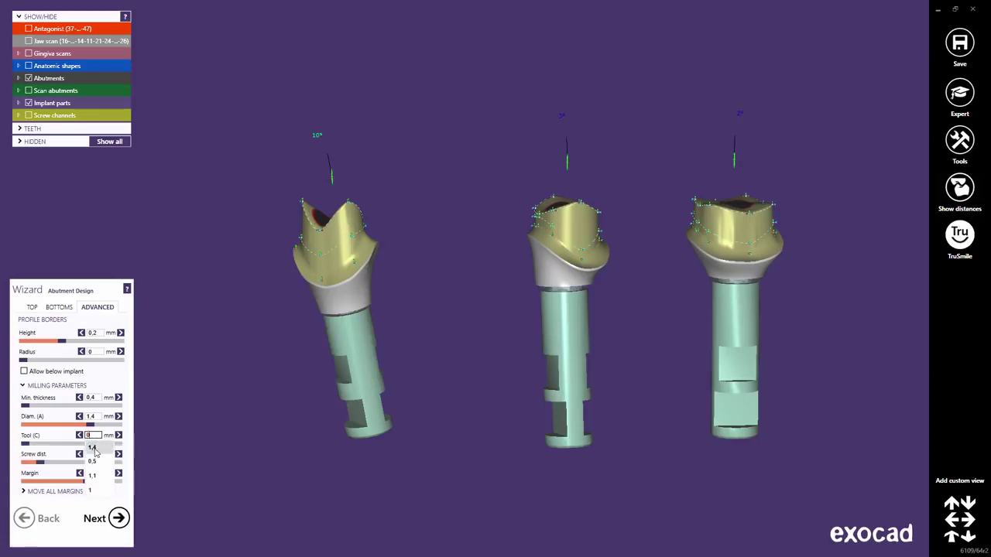
click(93, 448)
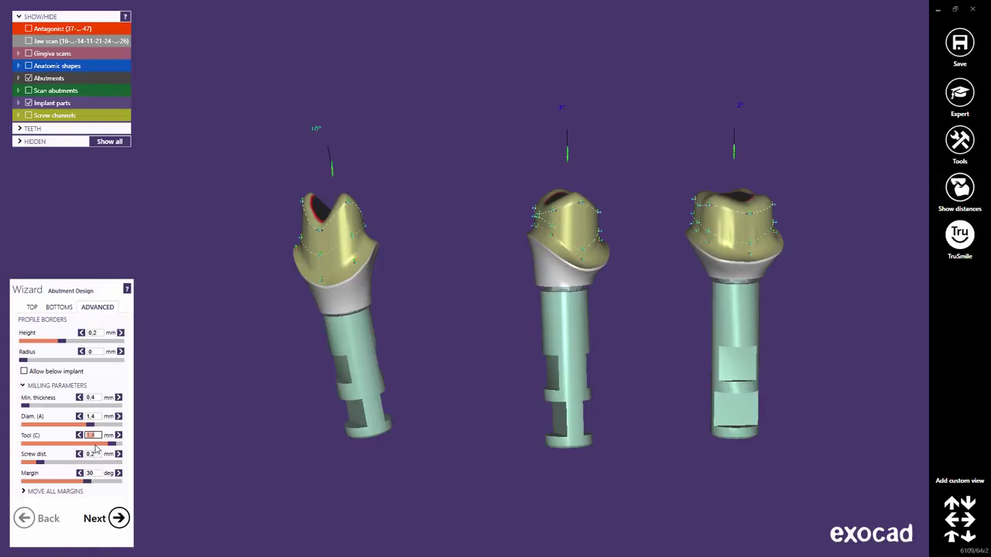
Set both the tool (C) value and the milling diameter (A) to 1 mm.
click(92, 417)
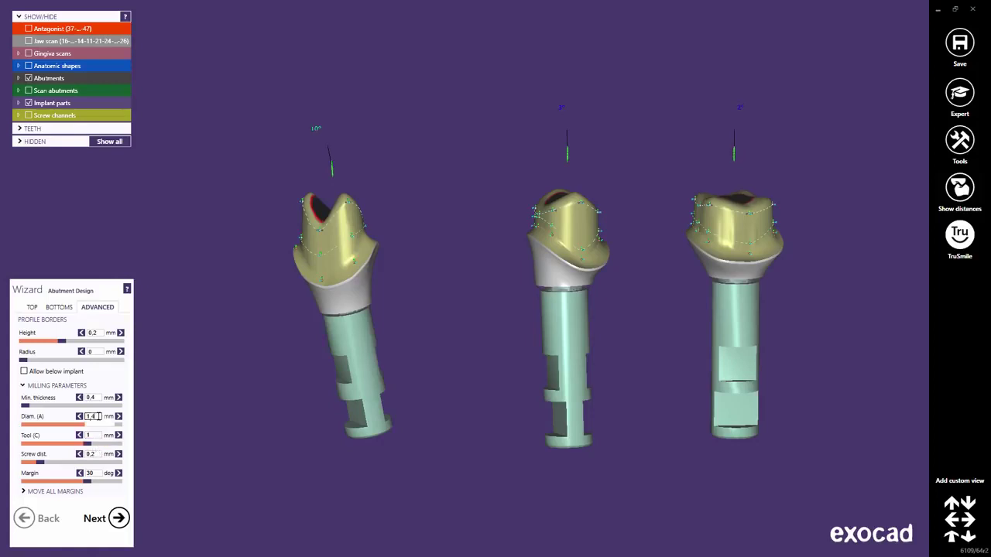
drag(99, 416, 86, 424)
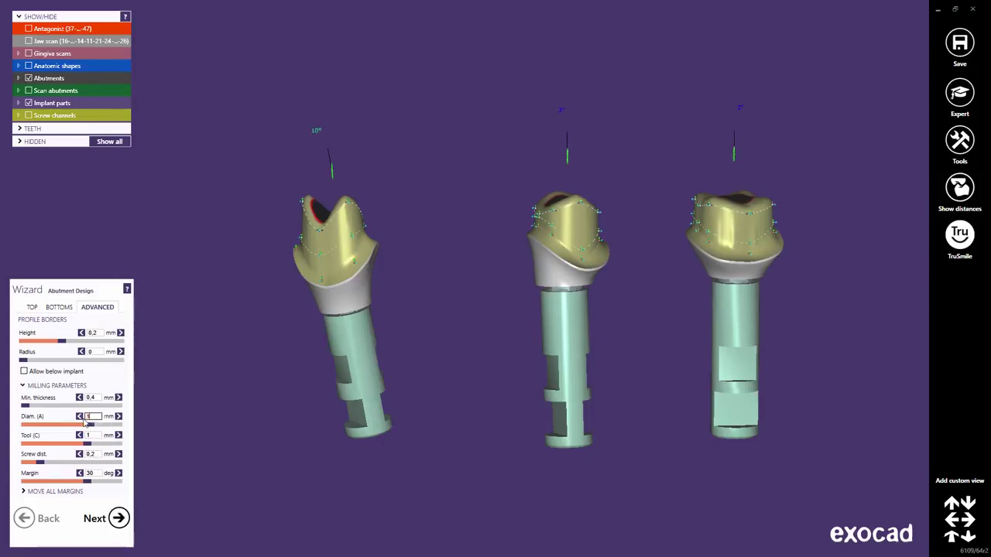
key(Return)
Try screw distances of 1.2 mm and 0.01 mm, checking the screw channel area of the tooth 11 abutment up close.
right_drag(306, 285, 311, 345)
scroll(309, 220, up, 8)
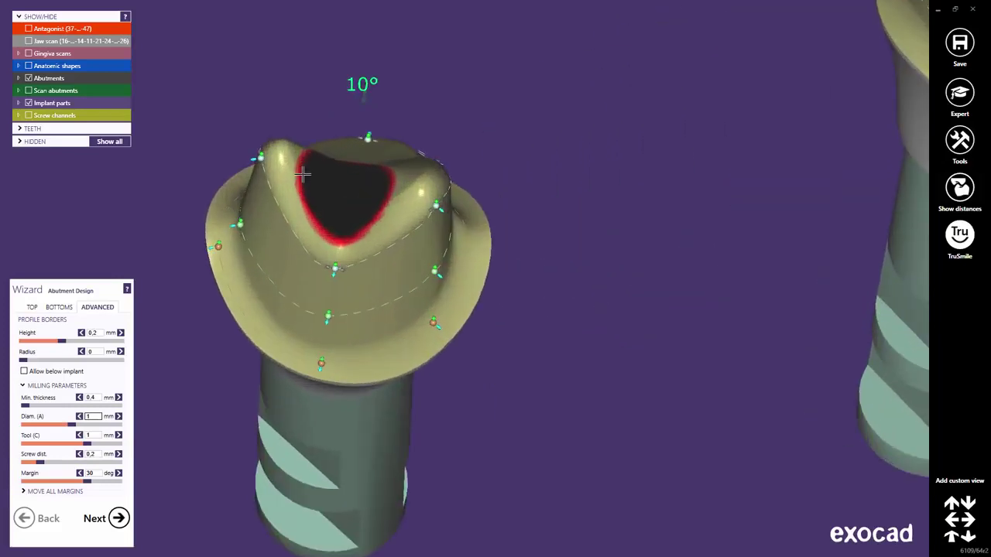
scroll(302, 175, up, 3)
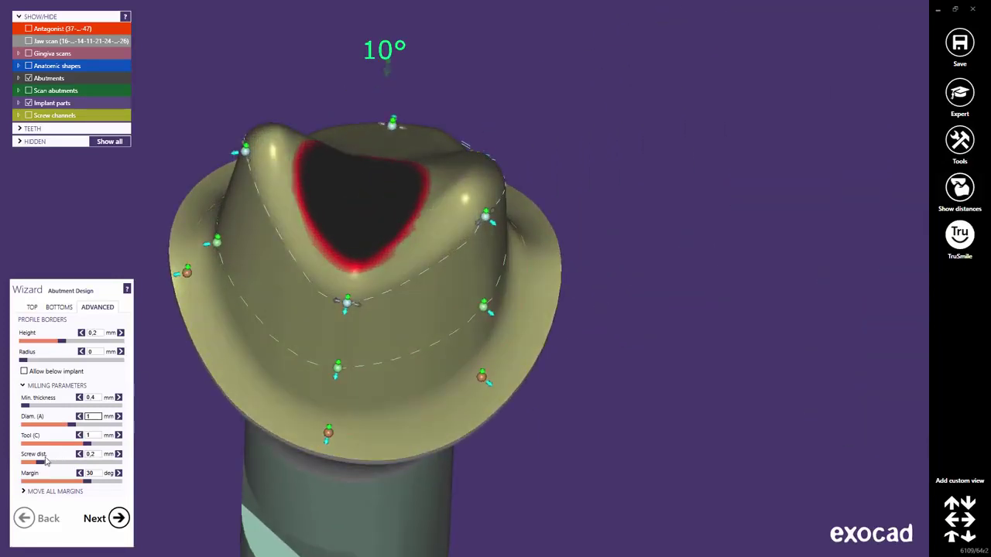
drag(45, 461, 124, 463)
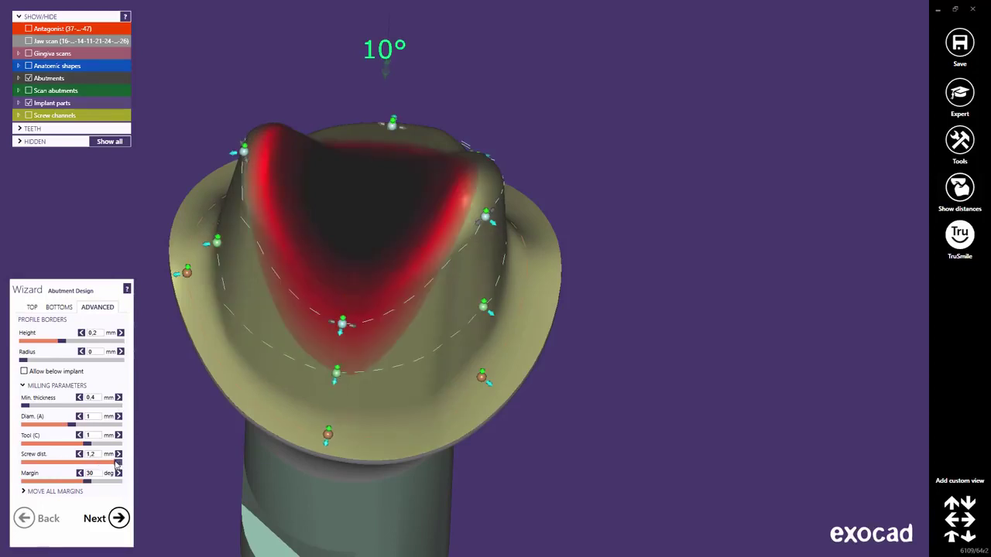
drag(116, 462, 26, 463)
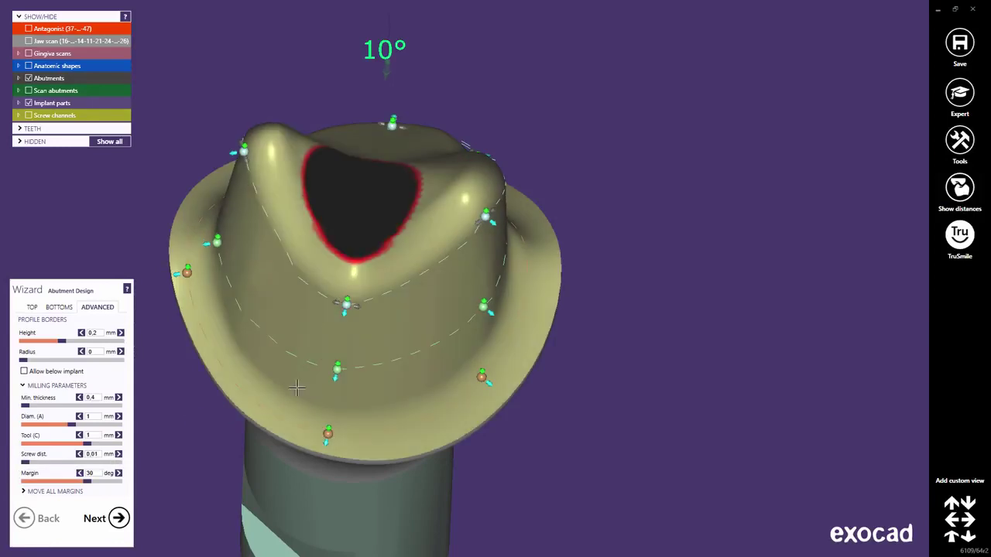
Raise the front control points of the tooth 11 abutment slightly and set the screw distance to 0.49 mm.
drag(334, 384, 343, 370)
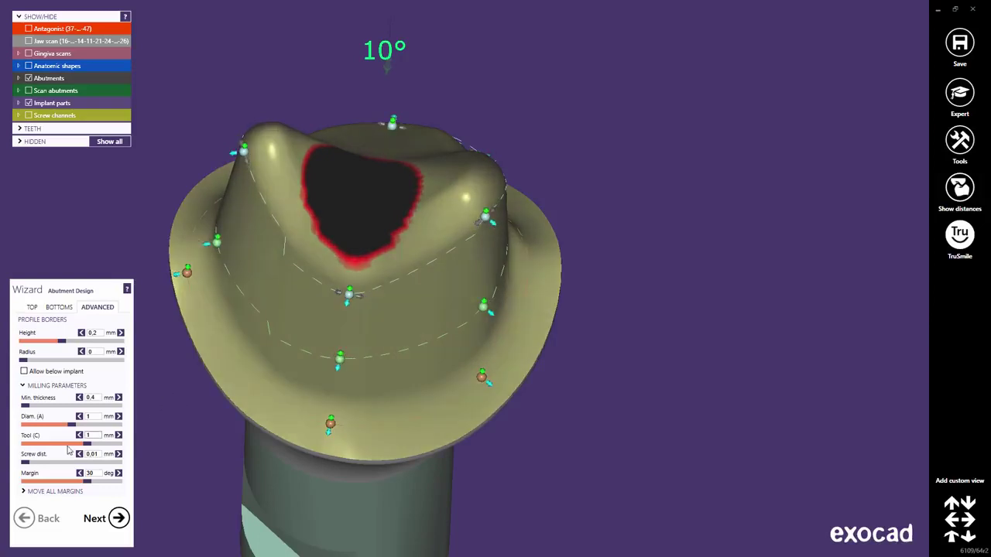
drag(30, 463, 67, 469)
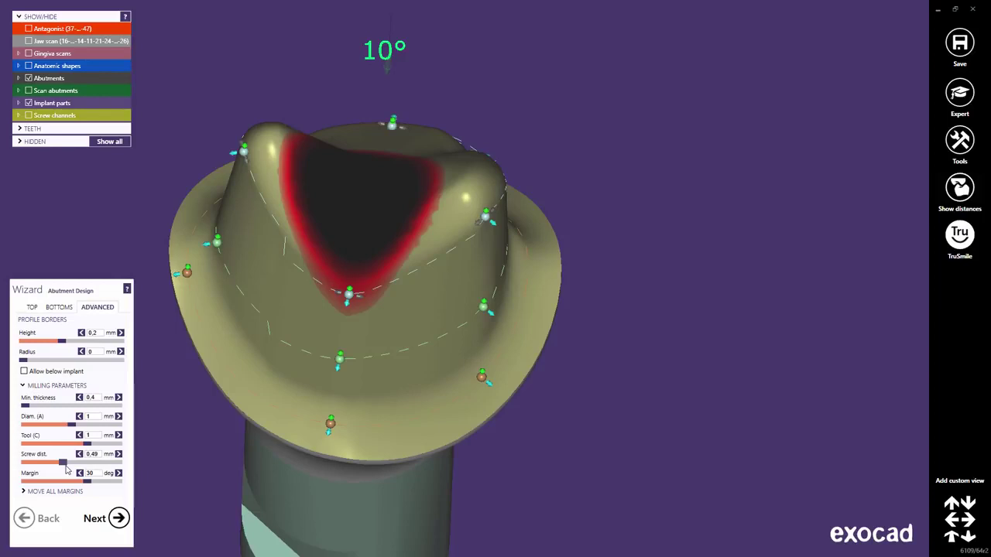
right_drag(320, 398, 348, 391)
scroll(348, 392, down, 3)
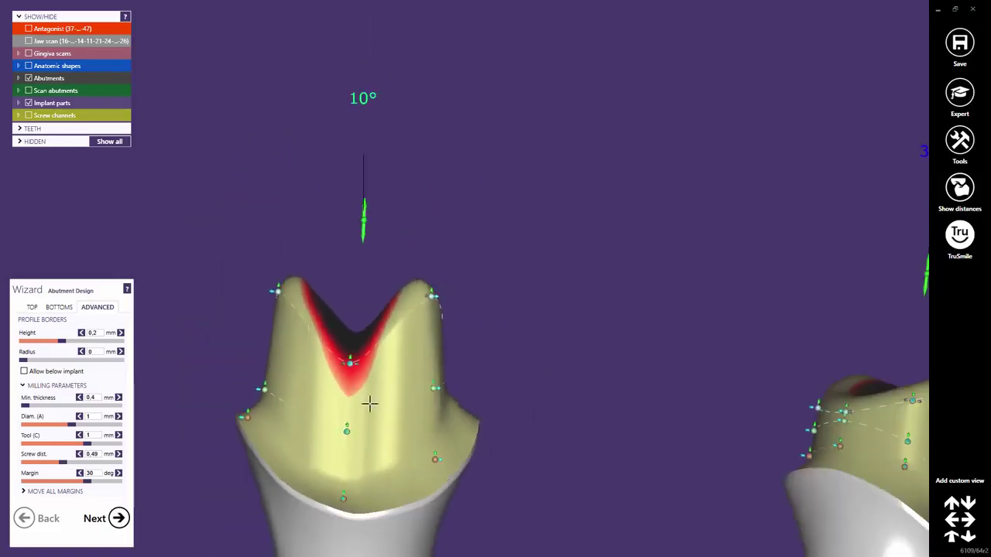
scroll(491, 381, down, 5)
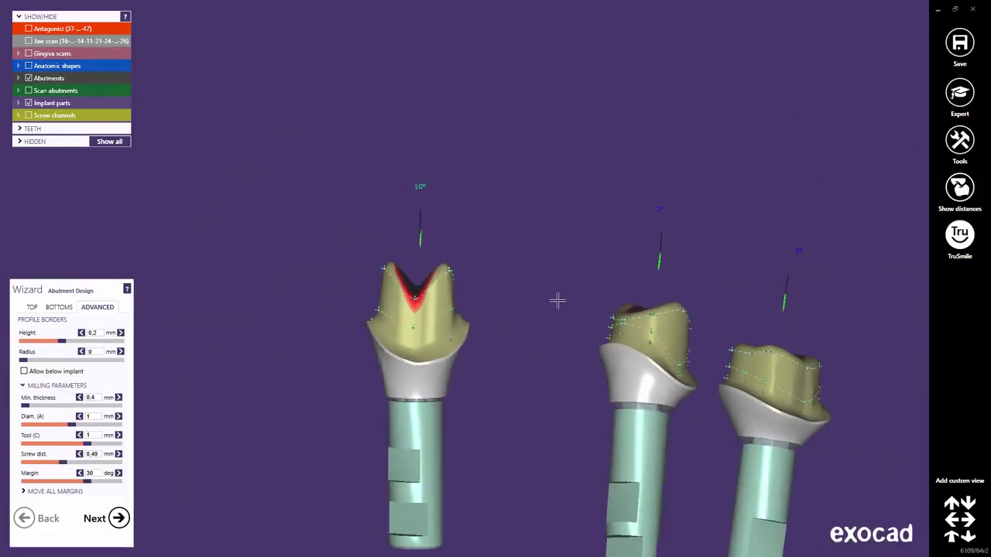
Display the antagonist and jaw scan around the abutments and continue to the free-forming stage.
right_drag(558, 301, 553, 286)
middle_drag(553, 286, 435, 208)
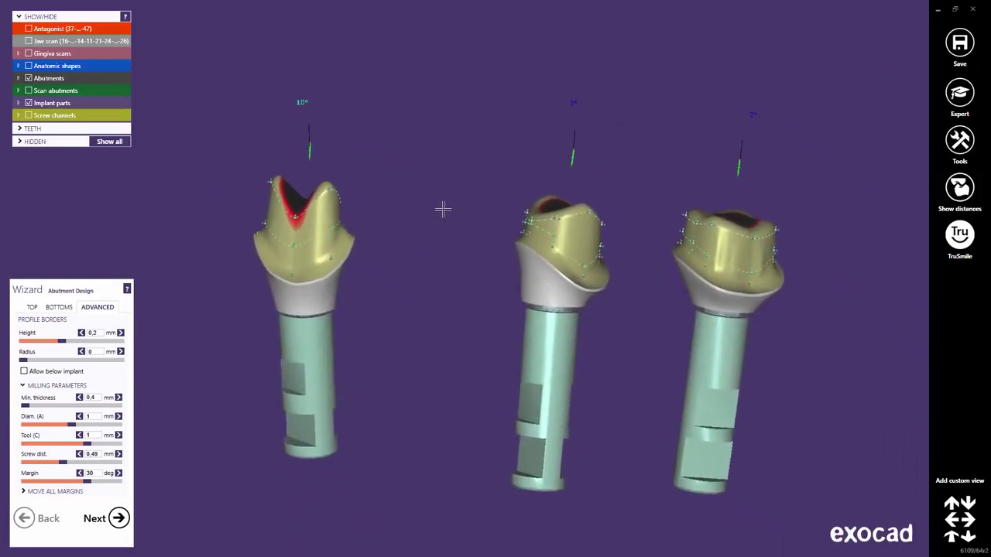
click(29, 28)
click(29, 41)
right_drag(208, 161, 192, 397)
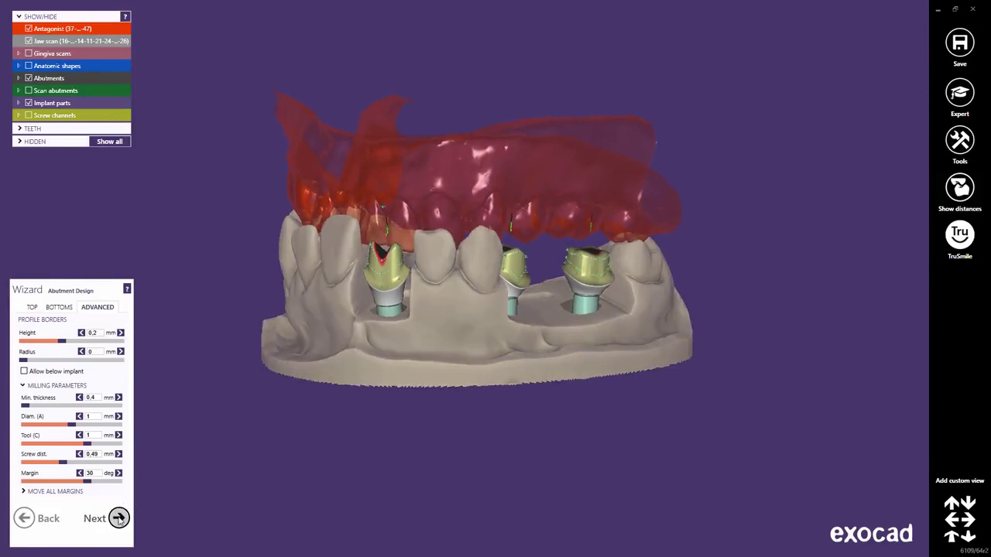
click(119, 519)
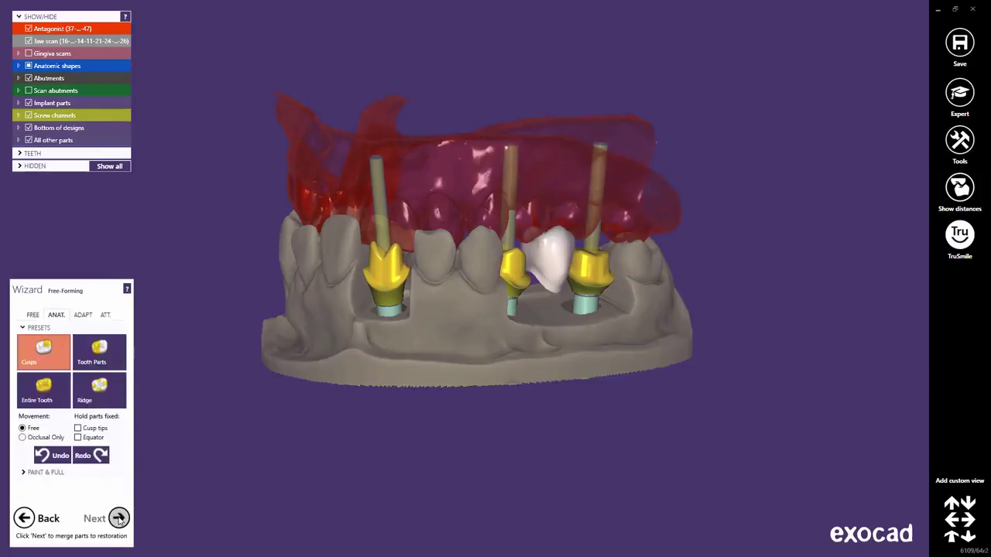
Raise both peaks of the tooth 11 abutment slightly using the Tooth Parts free-forming preset.
click(99, 353)
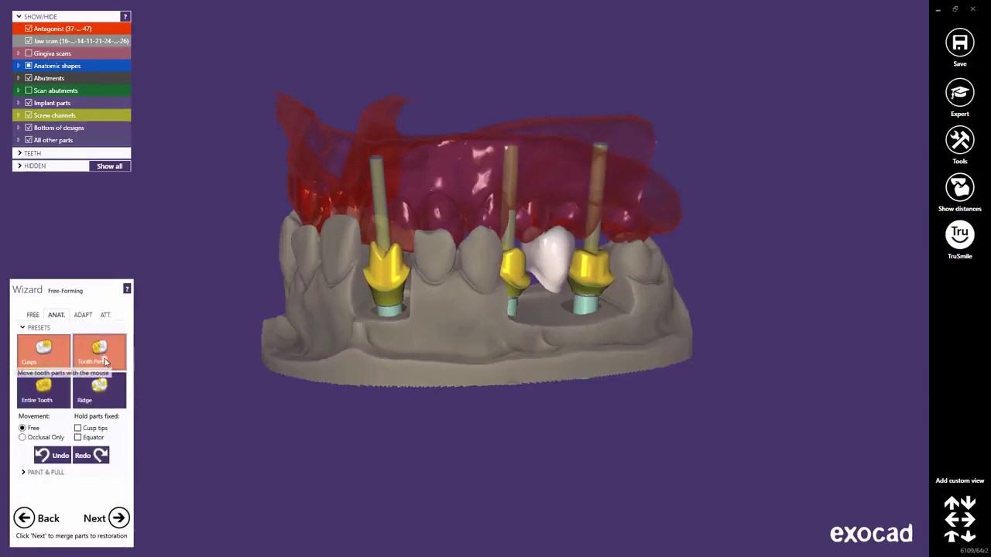
right_drag(389, 295, 402, 260)
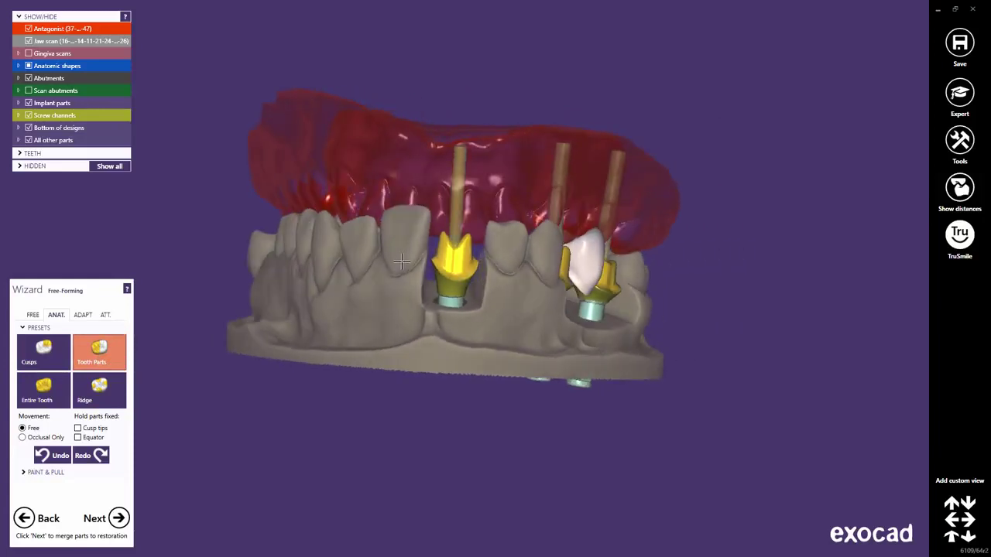
scroll(431, 251, up, 6)
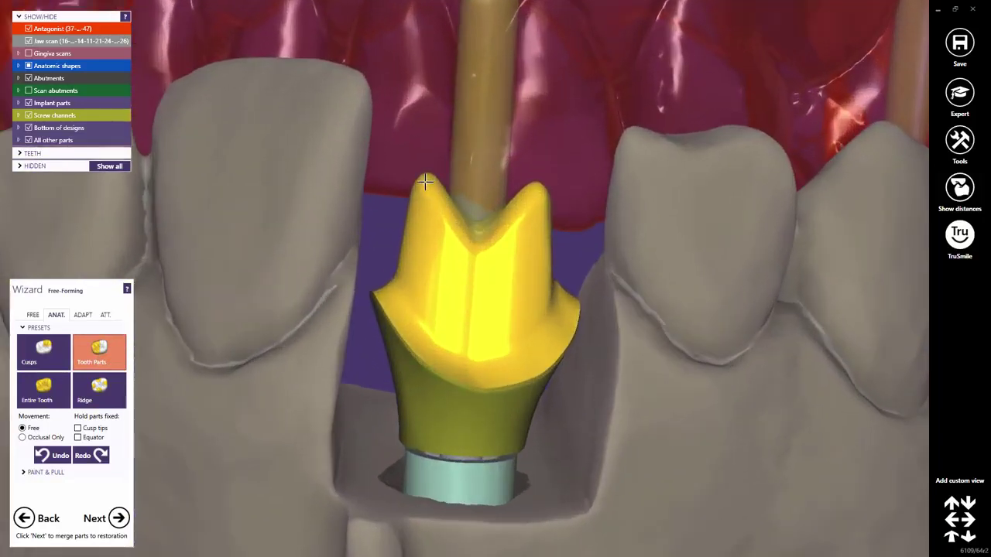
drag(425, 182, 428, 174)
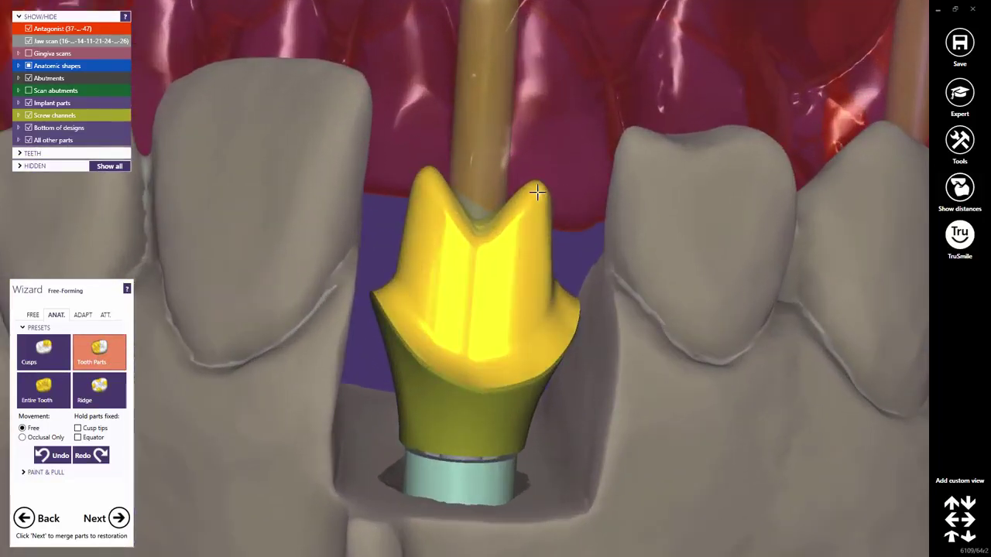
drag(537, 192, 538, 180)
middle_click(674, 236)
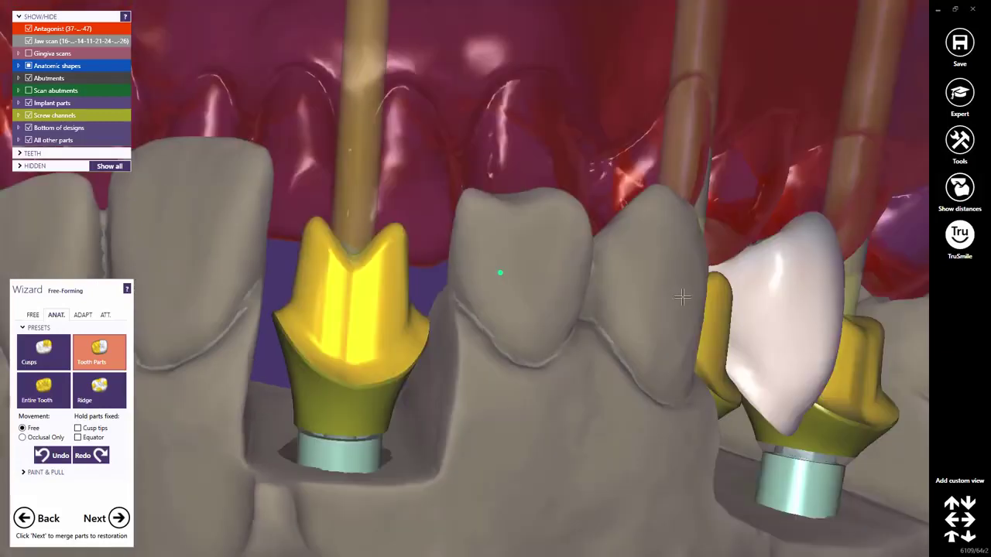
Pull the side of the tooth 14 abutment facing the canine slightly inward above its margin.
scroll(683, 297, down, 4)
right_drag(704, 350, 738, 349)
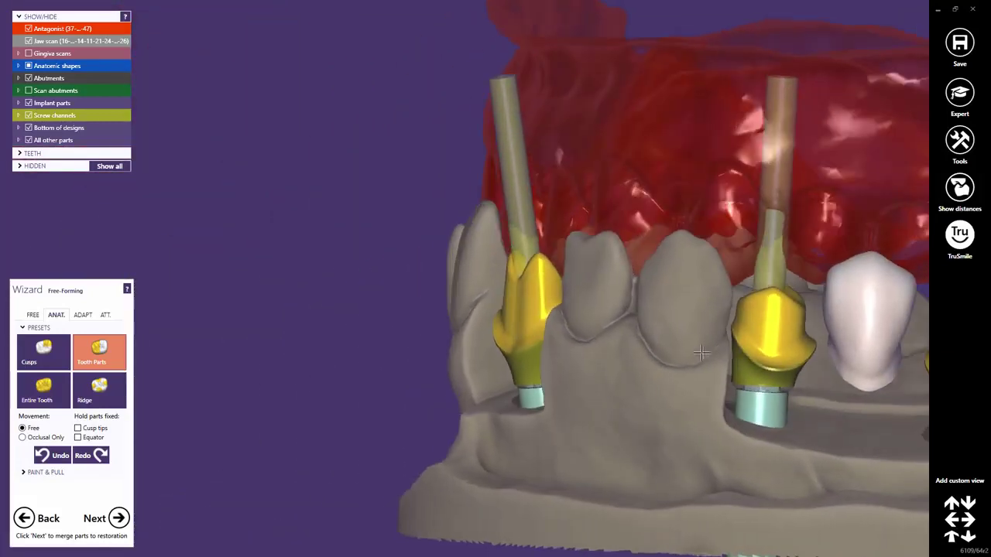
middle_drag(702, 353, 540, 331)
right_drag(541, 332, 545, 343)
scroll(565, 310, up, 5)
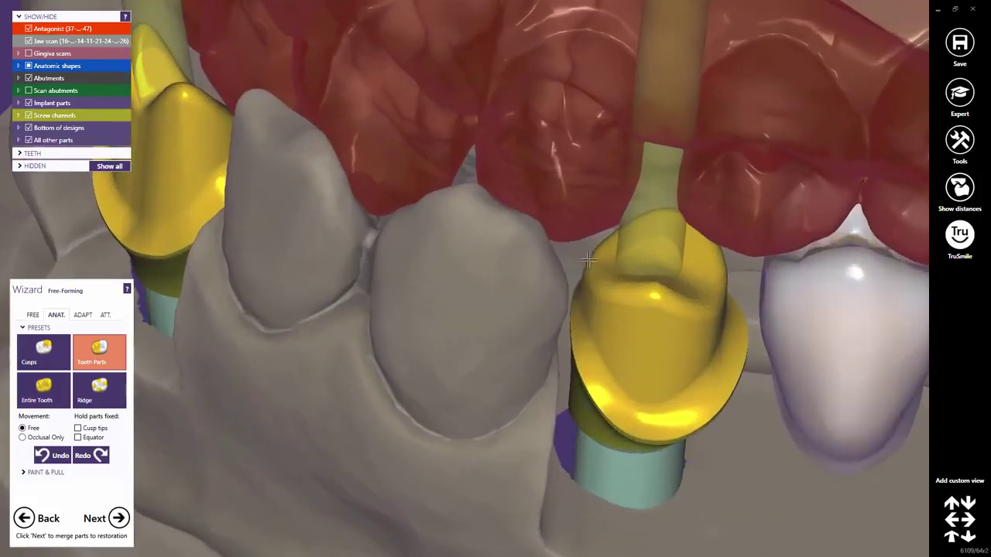
right_drag(593, 265, 593, 303)
scroll(588, 290, up, 2)
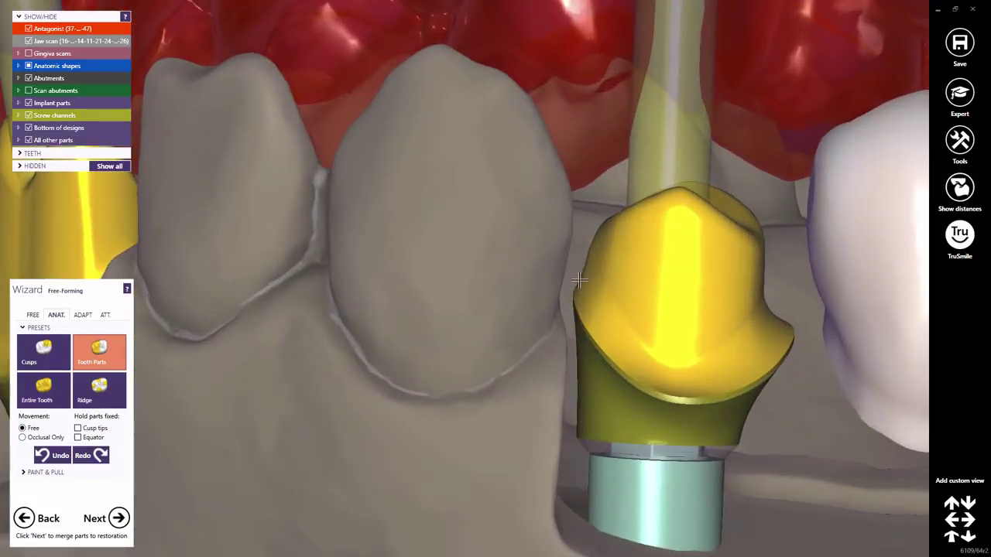
drag(579, 280, 612, 286)
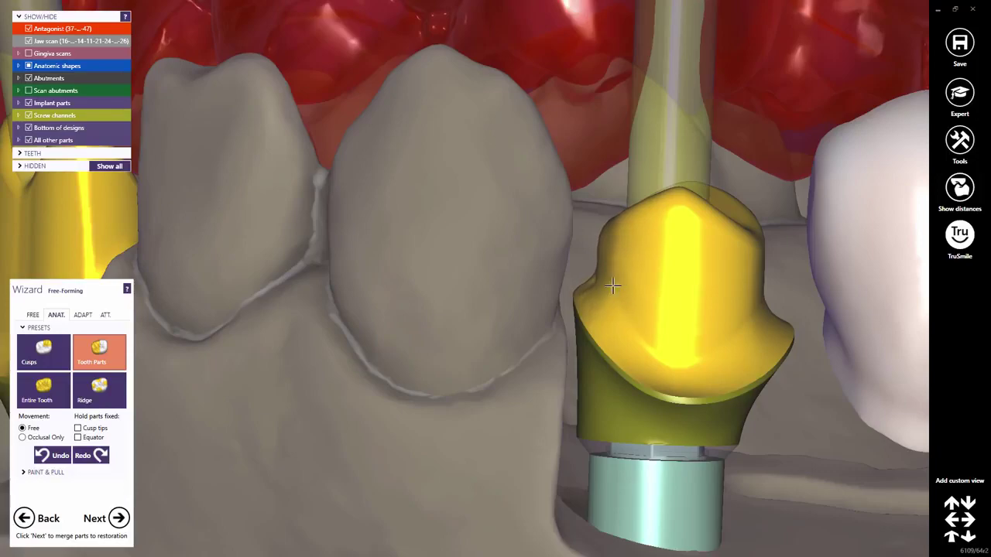
right_drag(593, 282, 606, 283)
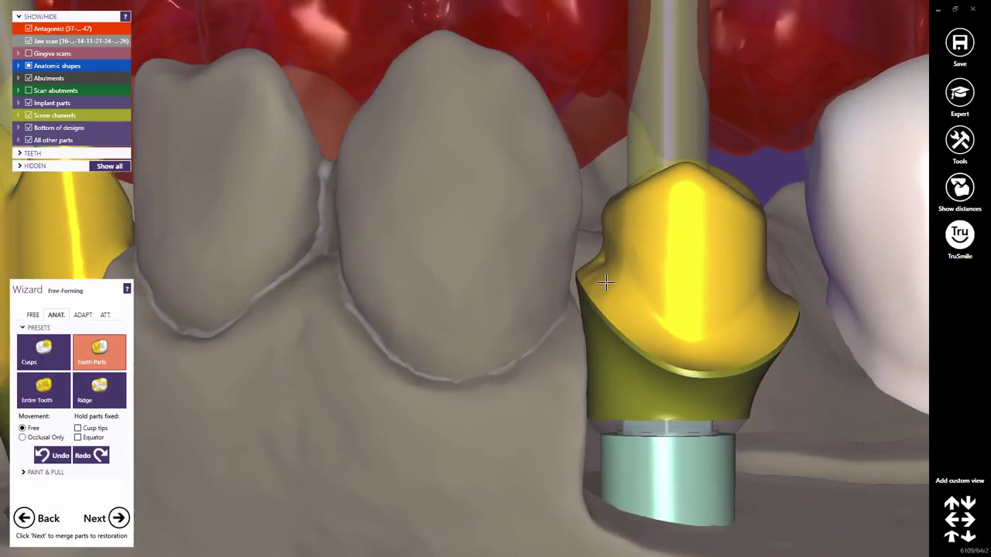
scroll(597, 284, down, 5)
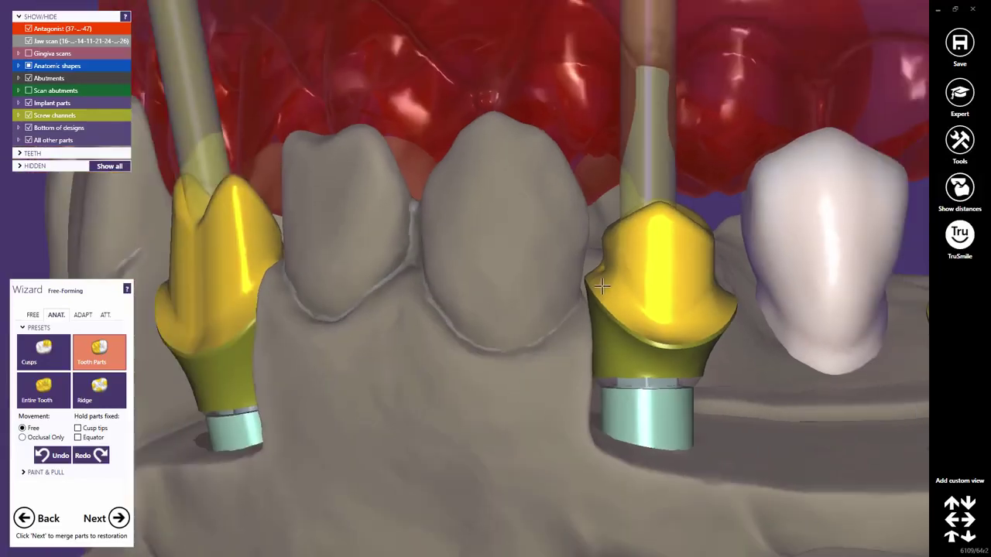
Smooth the front surface of the tooth 11 abutment with the Smooth/Flatten brush.
click(33, 315)
click(90, 342)
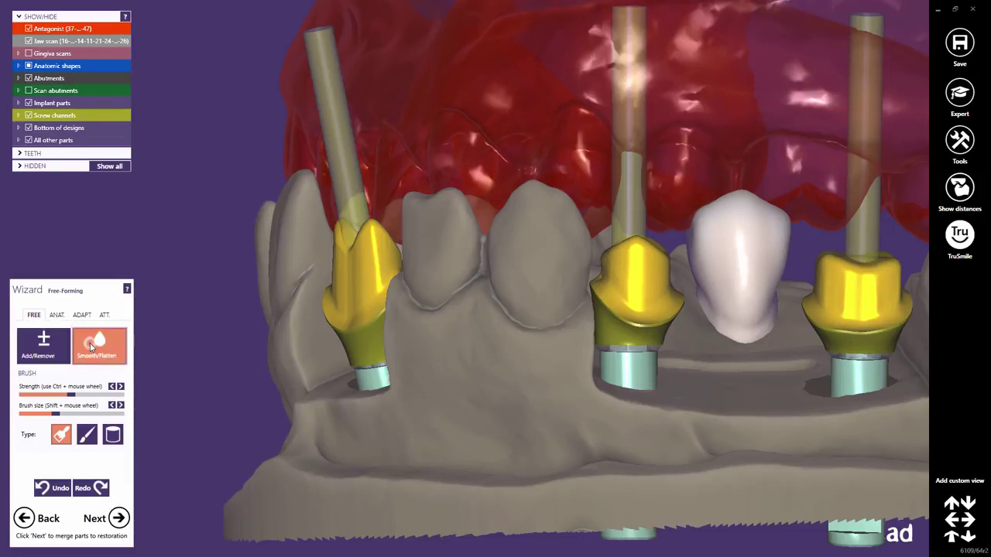
right_drag(347, 311, 380, 315)
scroll(310, 276, up, 3)
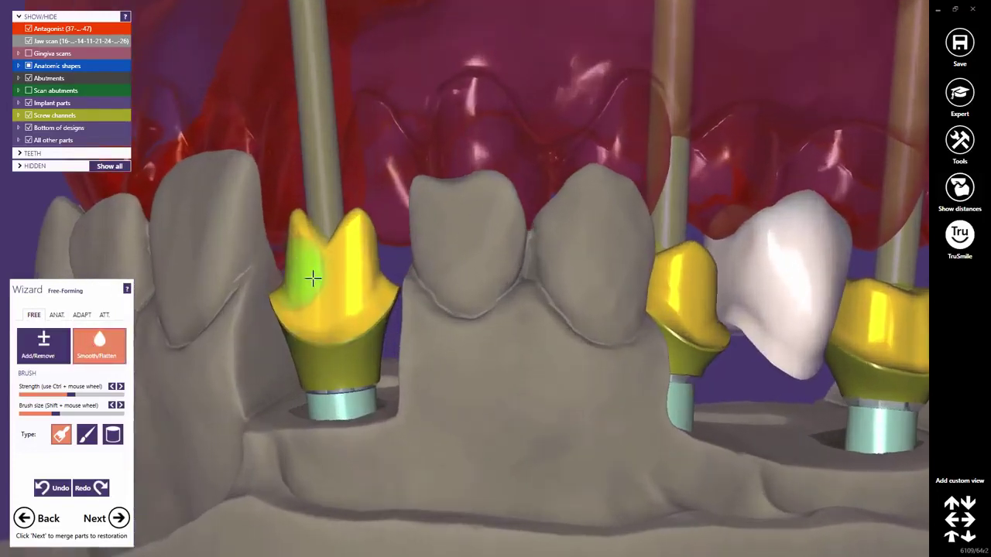
mouse_move(334, 288)
mouse_down()
mouse_move(369, 250)
mouse_move(349, 314)
mouse_move(325, 287)
mouse_move(343, 285)
mouse_up()
scroll(343, 285, down, 5)
right_drag(344, 285, 428, 308)
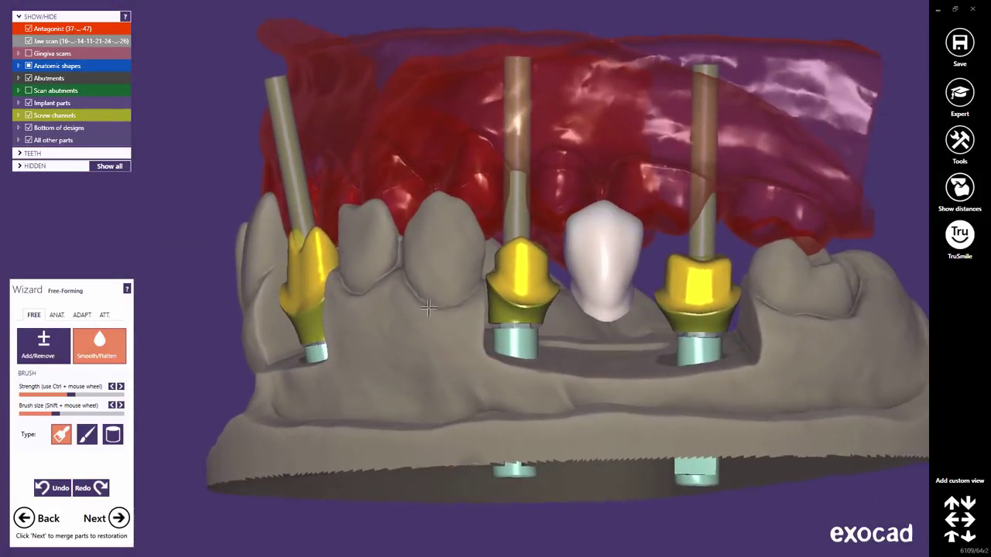
View the attachment options, return to brush free-forming and inspect the tooth 14 abutment.
click(105, 315)
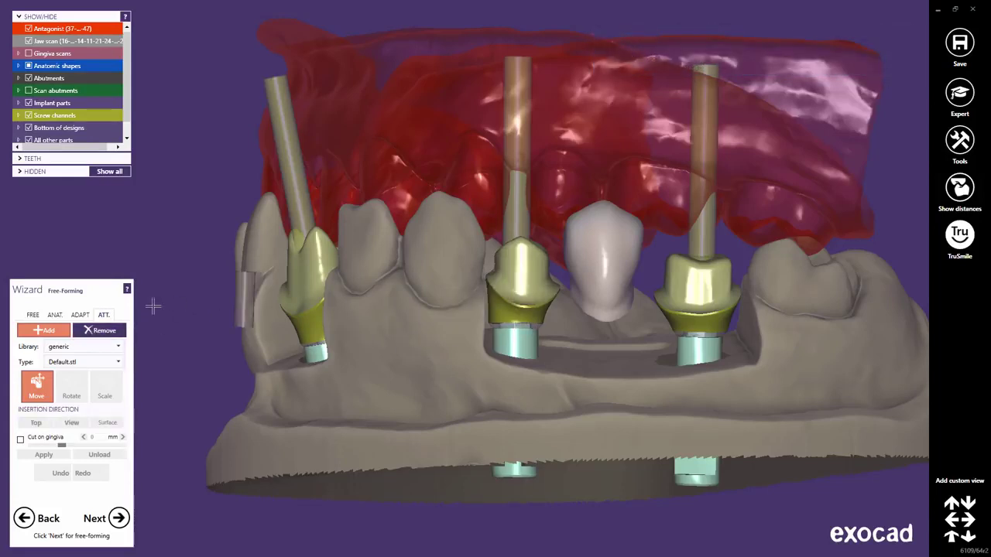
click(34, 314)
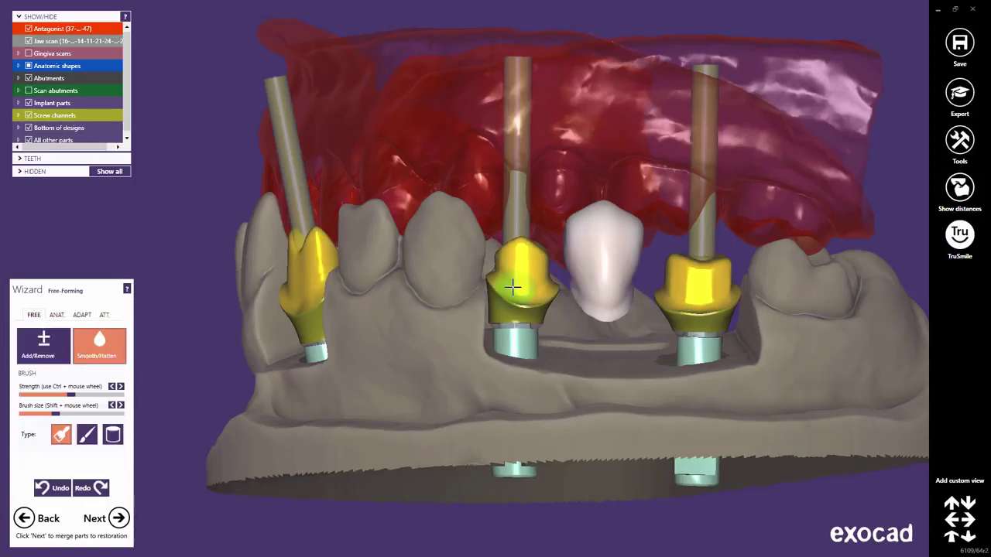
scroll(472, 271, up, 5)
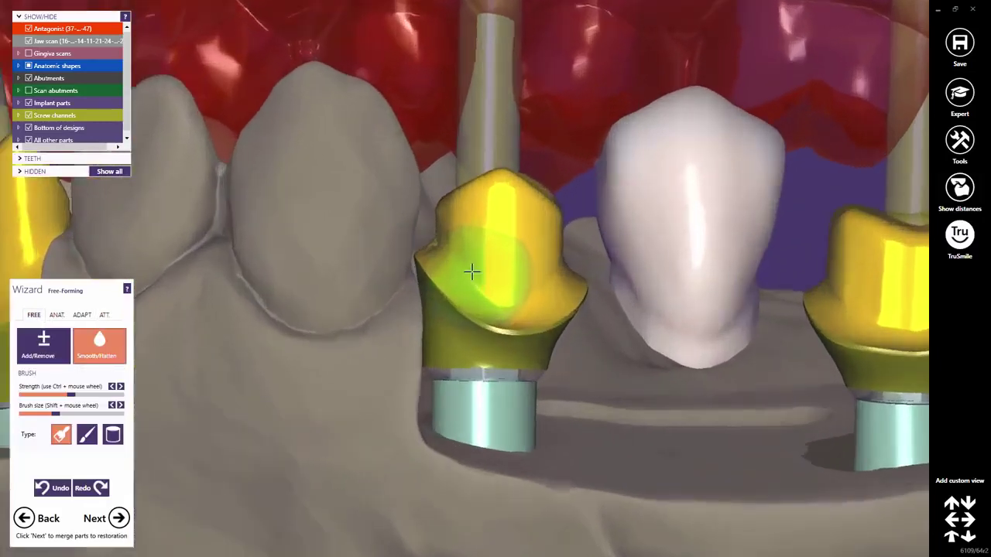
Merge and save the abutment restorations and bring all three merged parts into view.
click(119, 518)
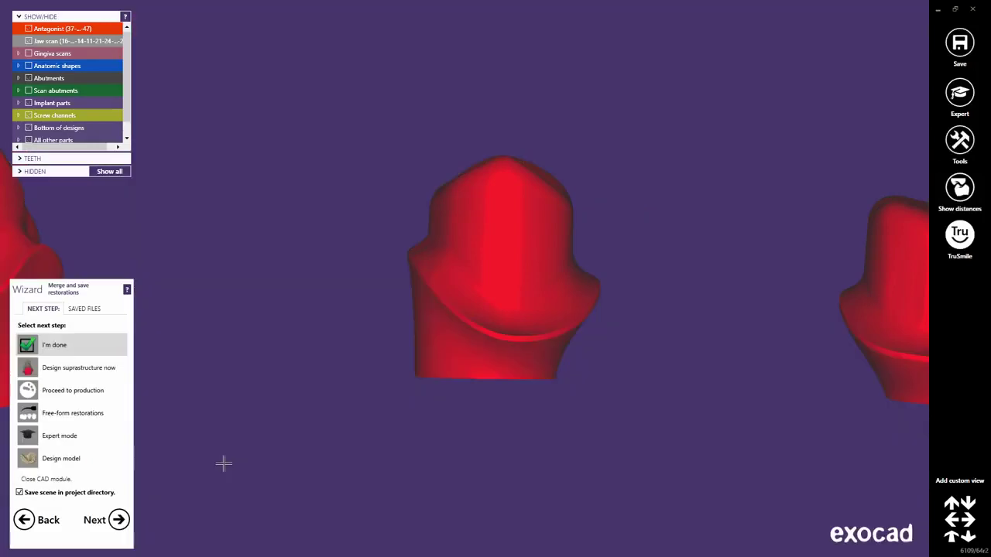
right_drag(447, 253, 457, 228)
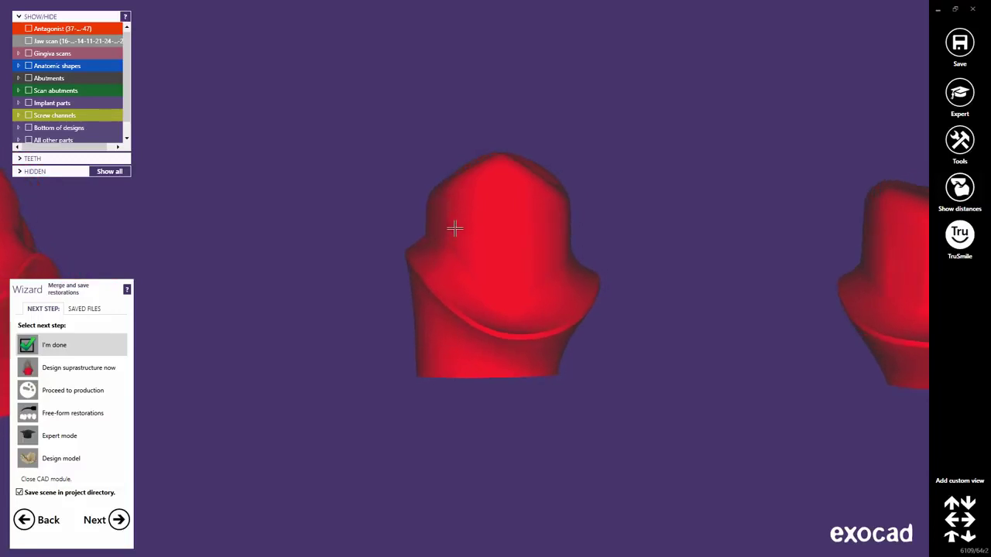
scroll(454, 229, down, 8)
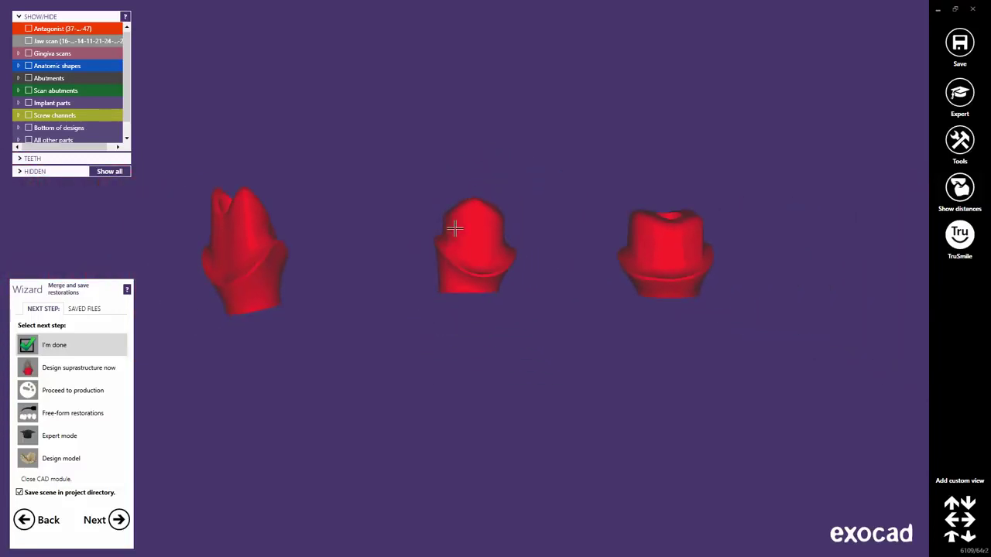
middle_drag(431, 293, 495, 338)
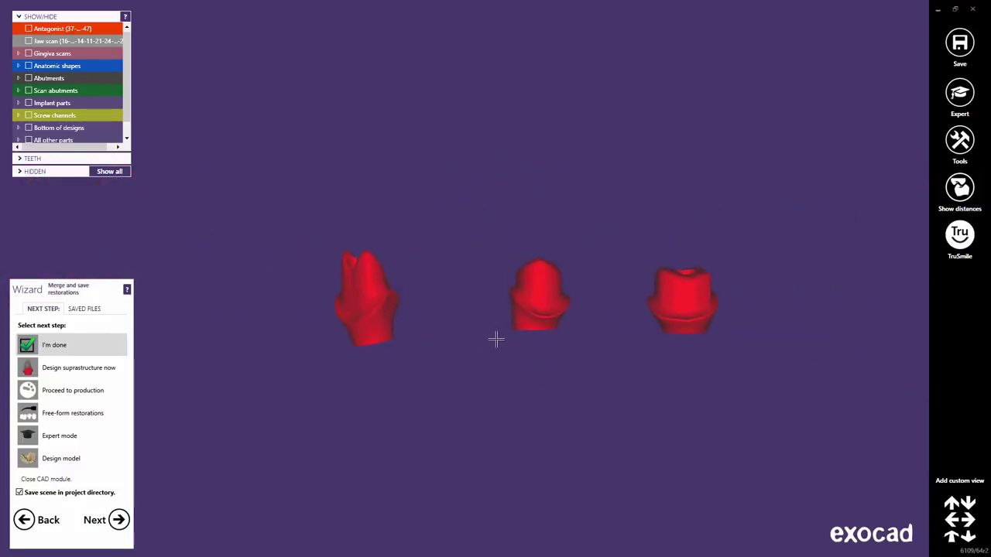
Display the jaw scan, gingiva scans and antagonist together with the merged abutments.
click(28, 40)
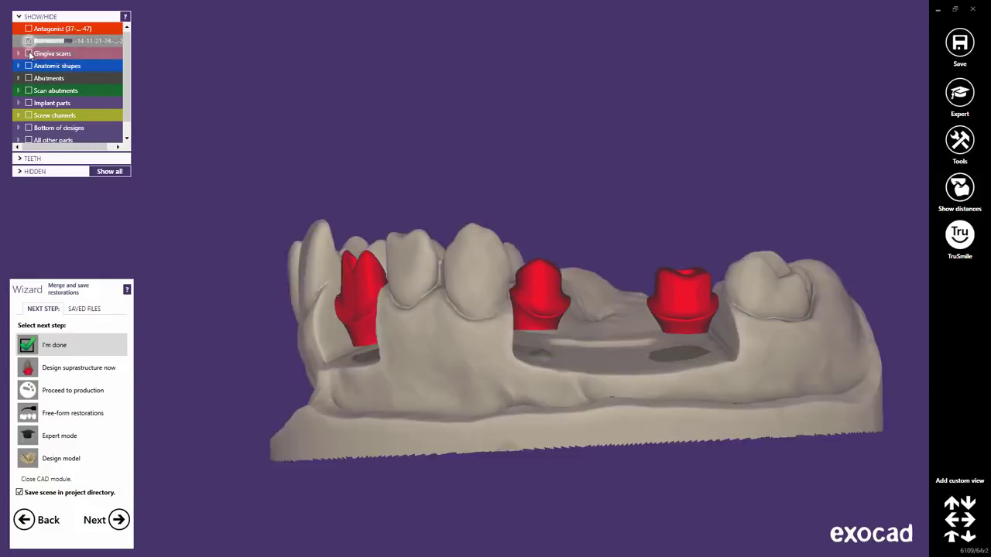
click(29, 54)
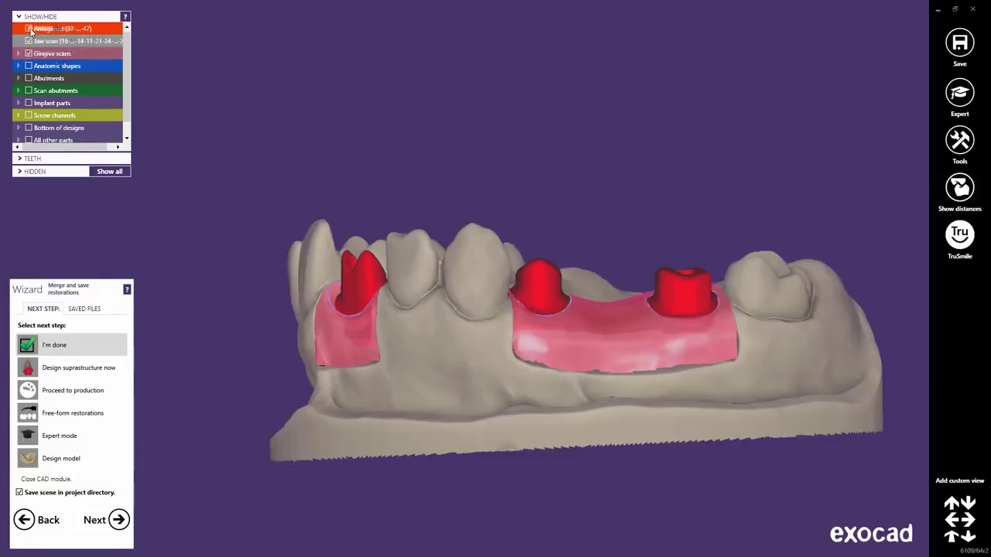
click(29, 29)
middle_drag(266, 177, 237, 168)
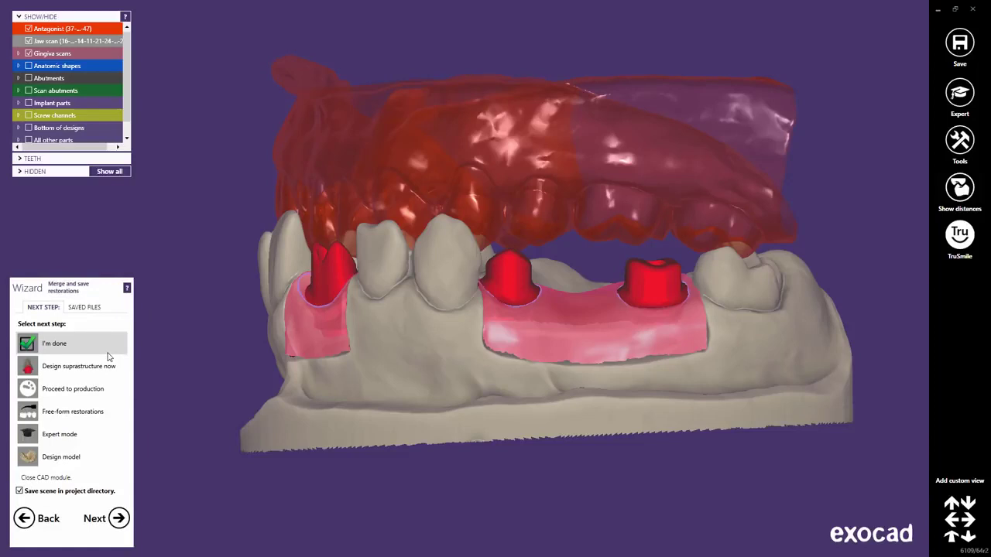
Continue to free-forming the merged restorations and hide the jaw scan, antagonist and gingiva scans.
click(68, 418)
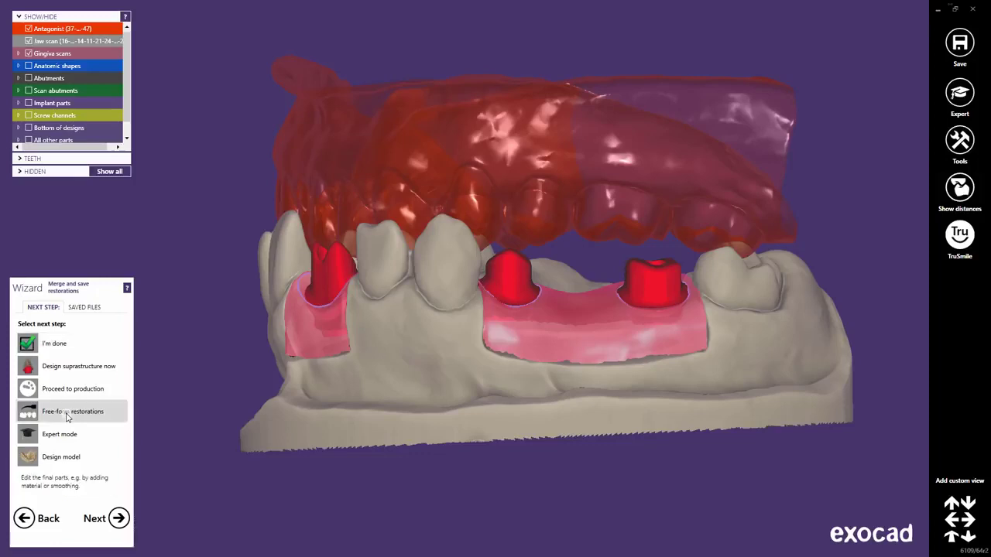
click(119, 519)
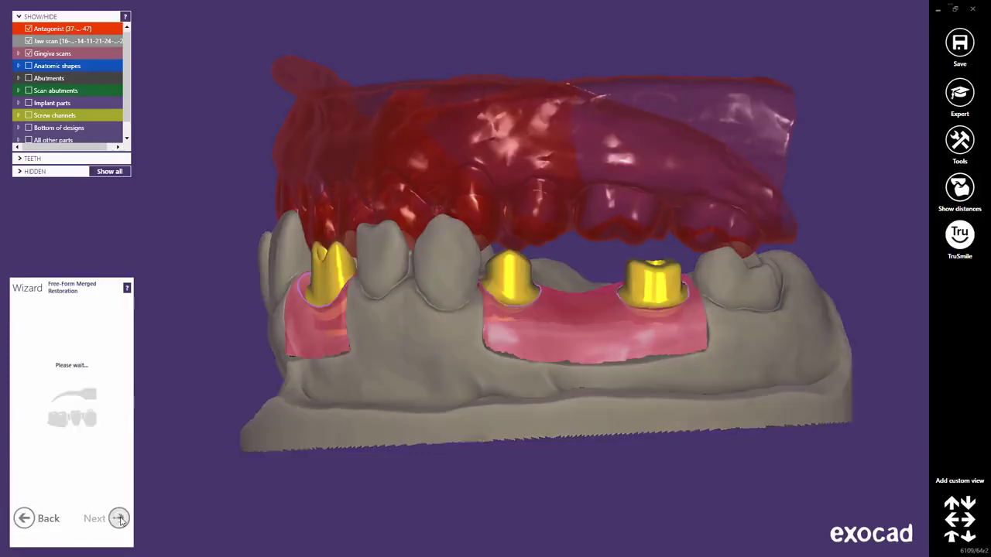
click(28, 41)
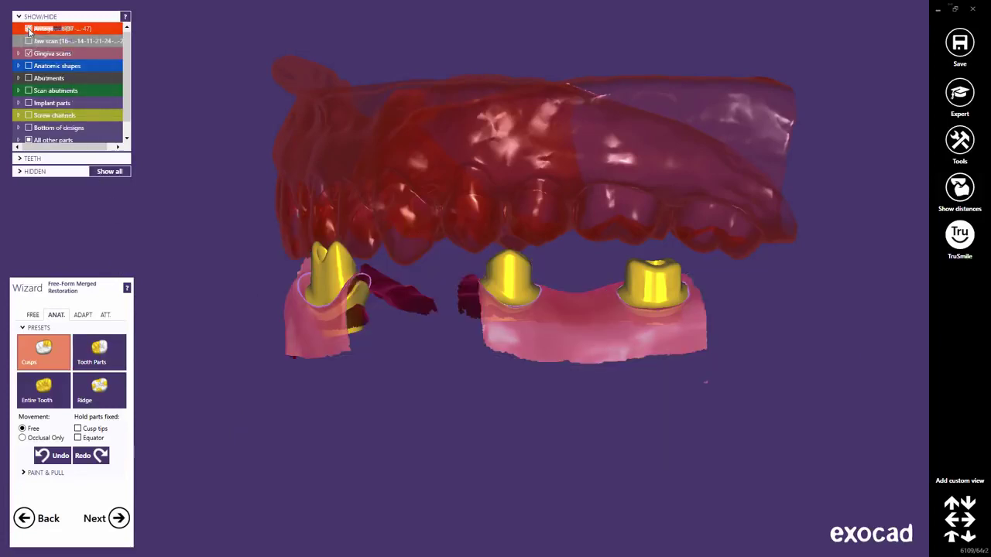
click(28, 30)
click(29, 54)
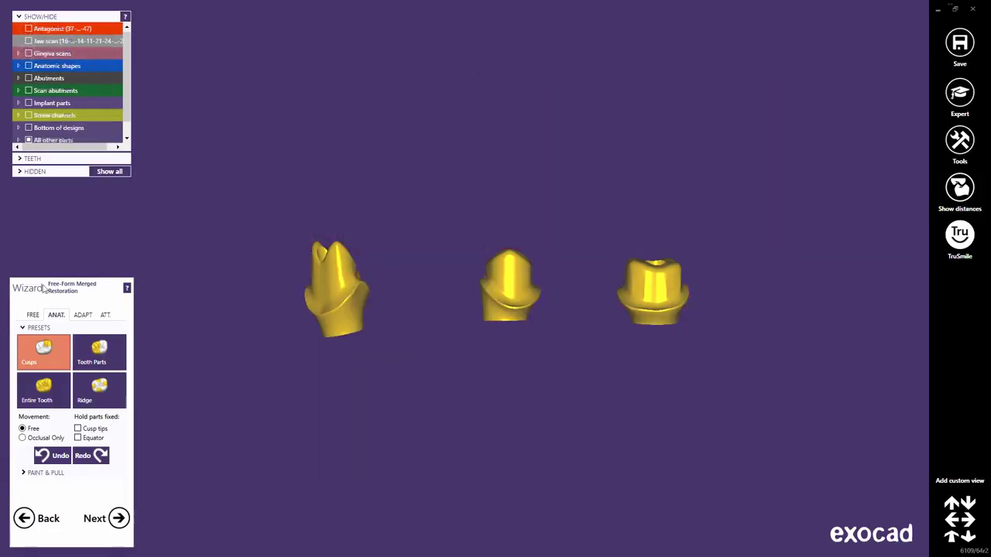
Enable free-forming of emergence profiles and build up the tooth 14 abutment's emergence profile around its circumference with the Add/Remove brush.
click(33, 315)
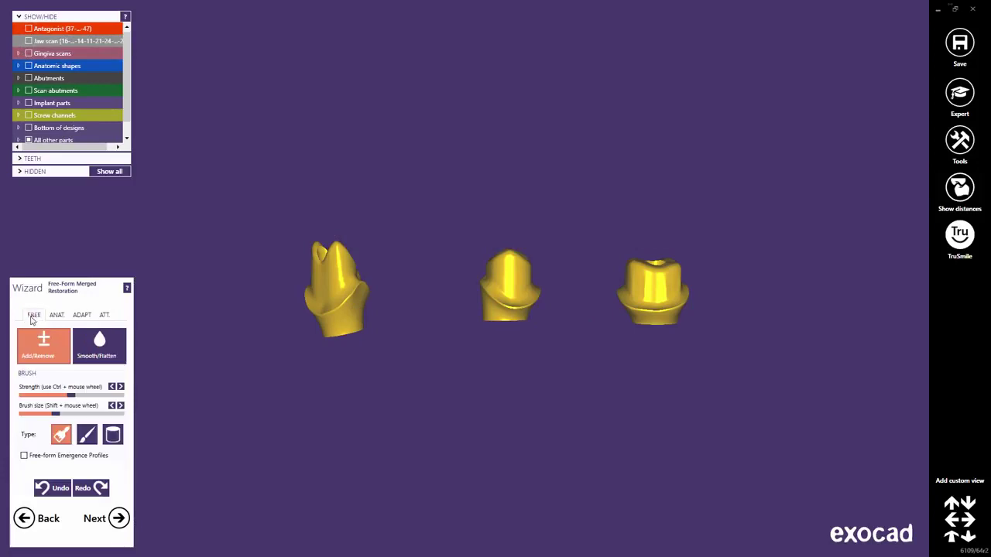
click(24, 457)
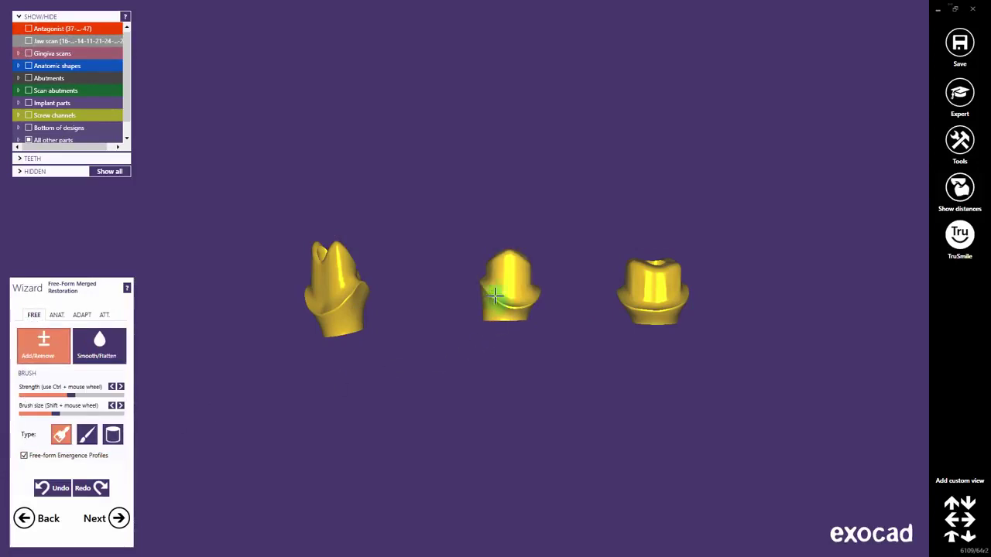
right_drag(511, 288, 473, 287)
scroll(473, 287, up, 5)
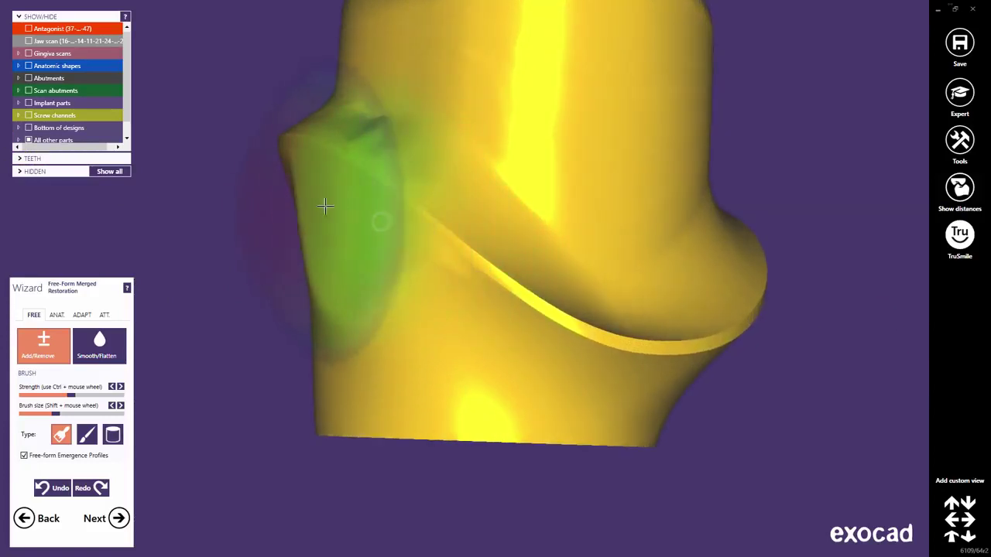
mouse_move(327, 206)
right_down()
mouse_move(391, 246)
mouse_move(363, 230)
right_up()
drag(363, 230, 217, 204)
middle_click(265, 224)
right_drag(288, 236, 341, 241)
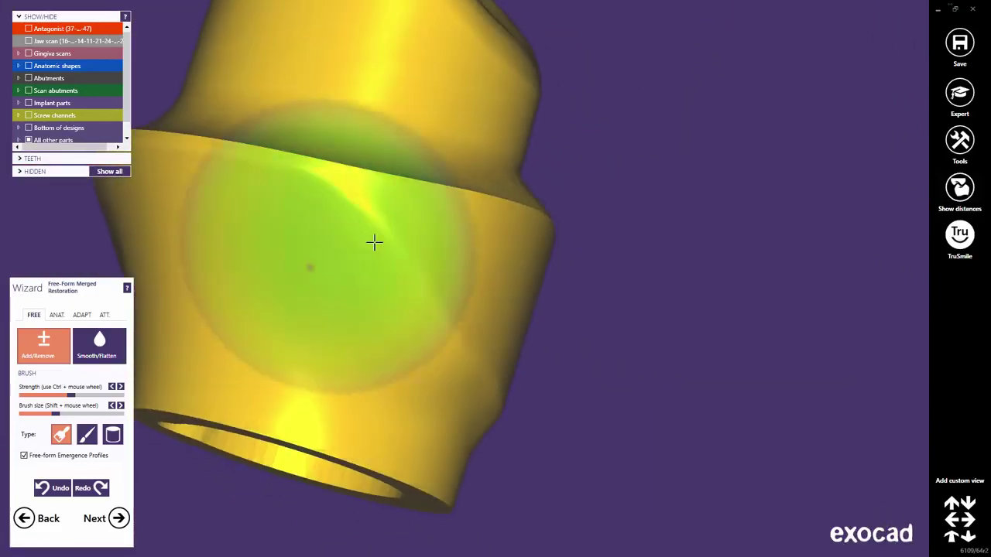
drag(416, 256, 216, 237)
right_drag(190, 230, 370, 240)
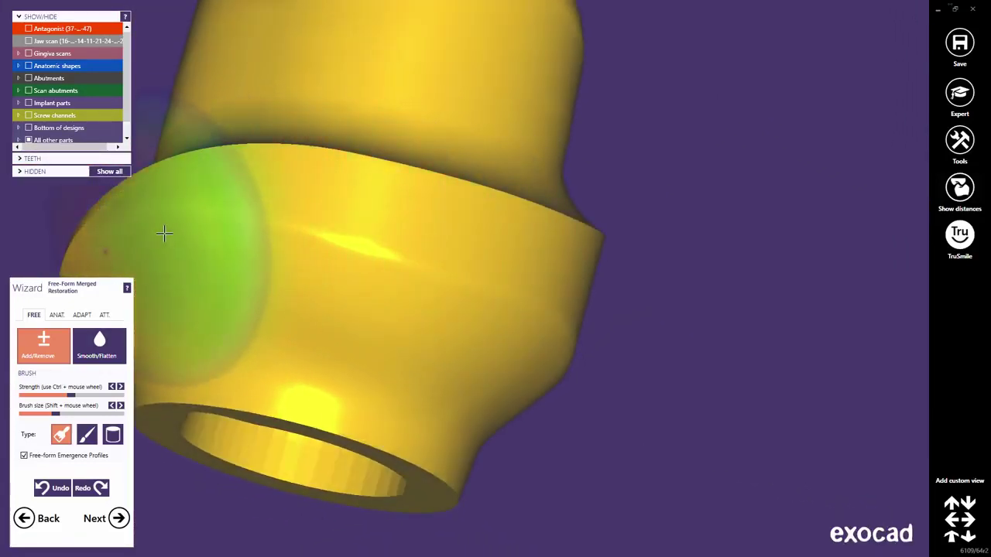
scroll(376, 244, down, 5)
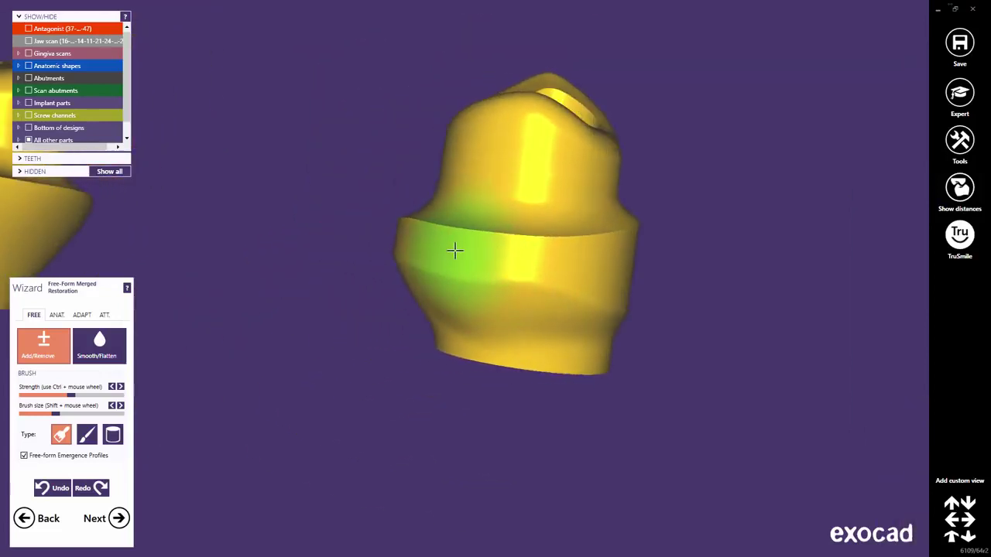
Smooth the reshaped emergence profile of the tooth 14 abutment with the Smooth/Flatten brush.
click(99, 345)
drag(433, 290, 616, 325)
right_drag(616, 324, 607, 318)
drag(442, 307, 531, 255)
mouse_move(531, 254)
right_down()
mouse_move(518, 253)
mouse_move(528, 250)
right_up()
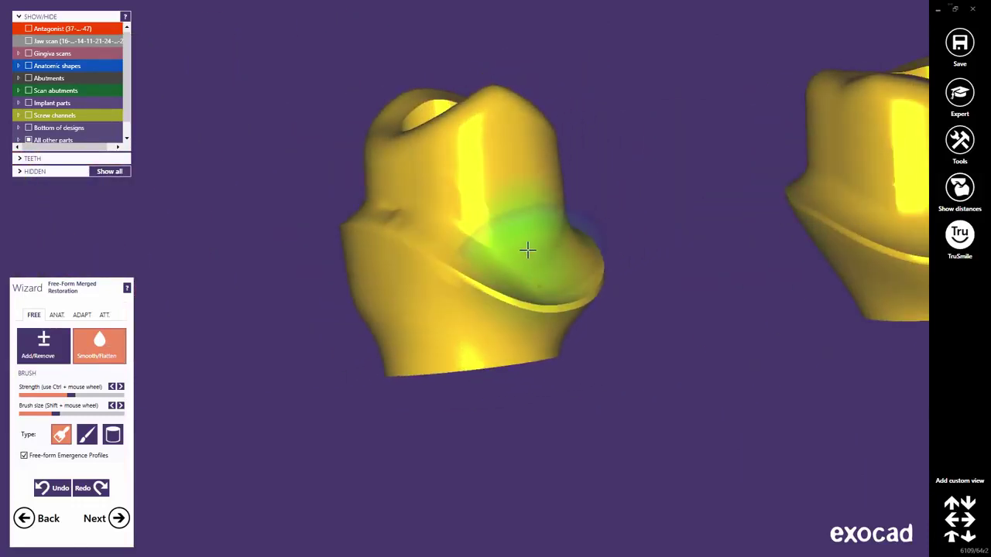
Display the gingiva scans, try cutting the emergence profiles on the scan with a 0 mm offset, and undo the cut.
click(29, 53)
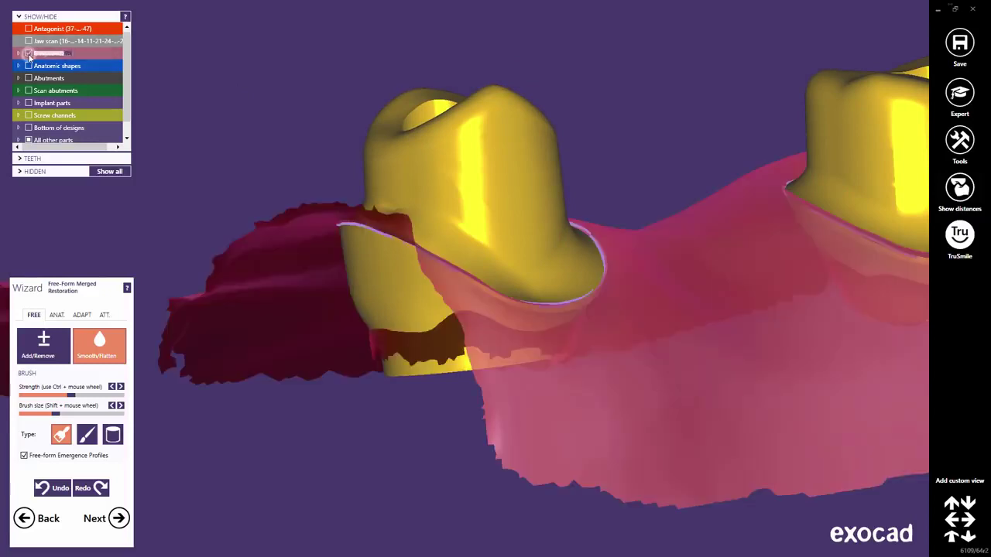
click(81, 315)
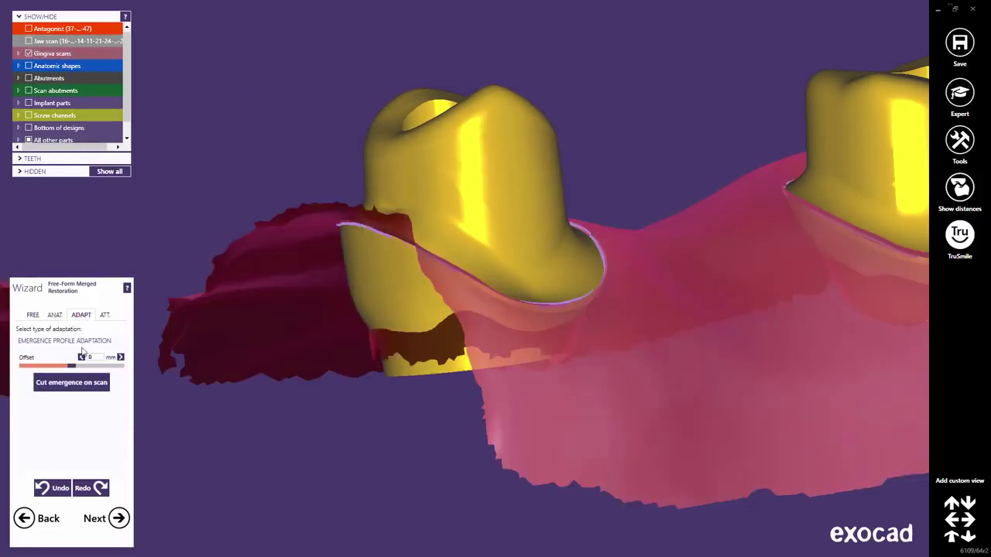
click(75, 385)
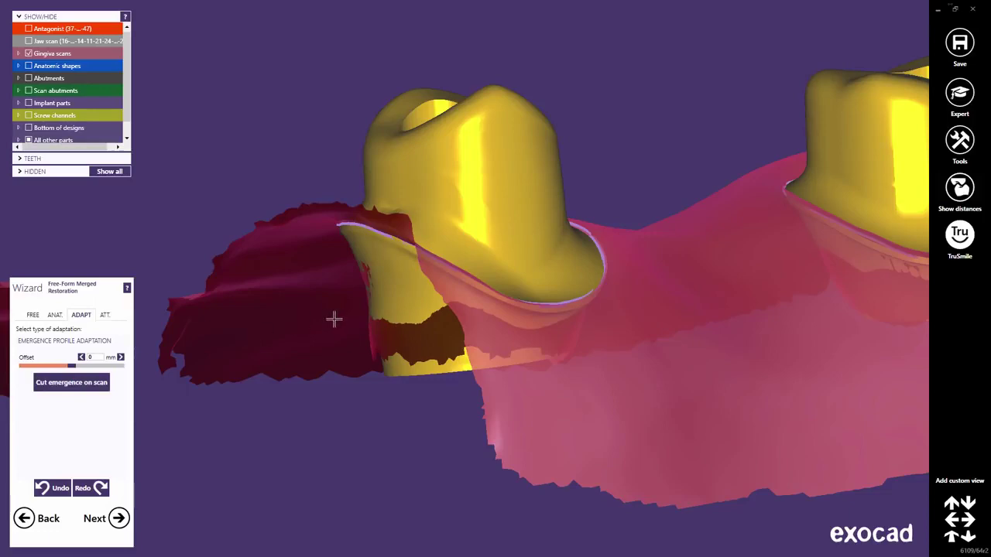
right_drag(334, 318, 333, 318)
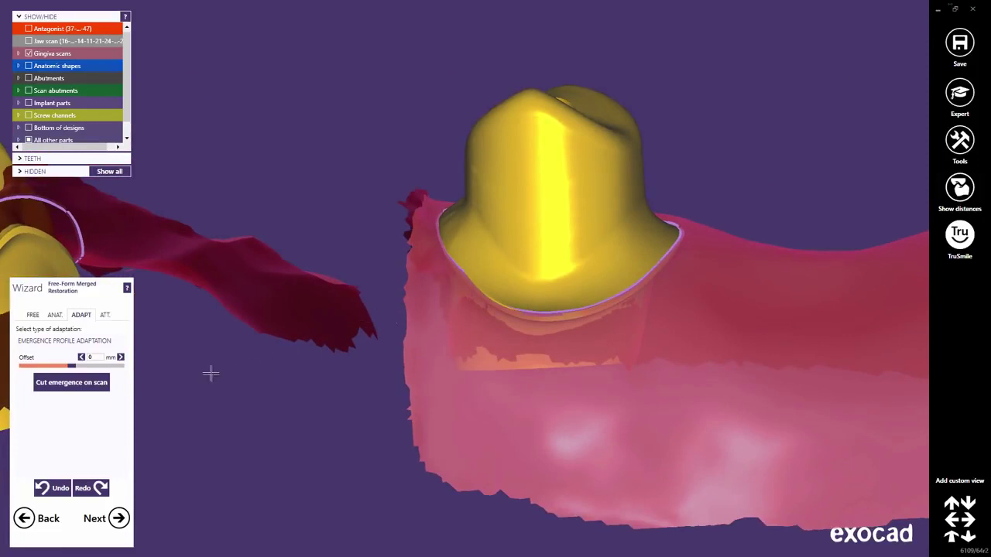
click(60, 489)
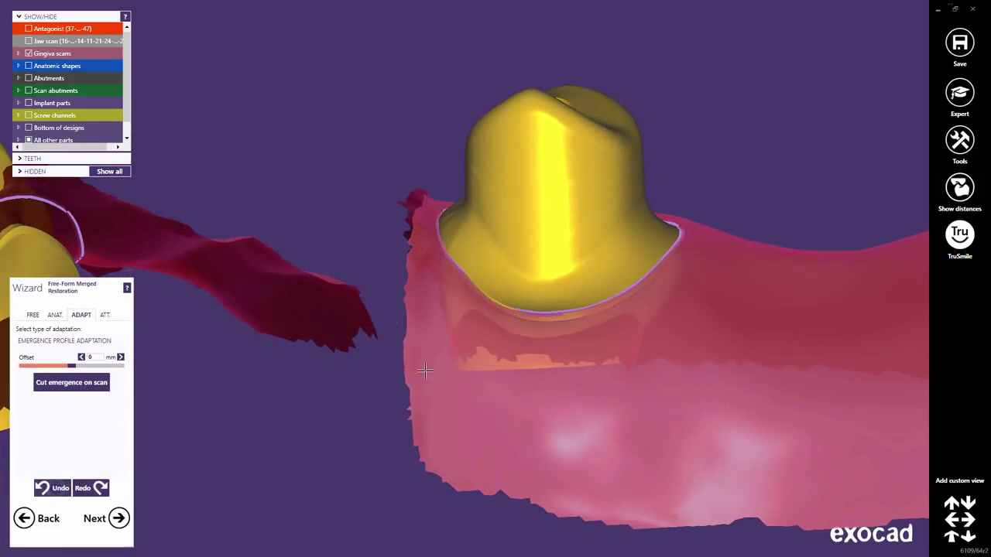
Finish free-forming the merged restorations and save the modifications to the abutment files for teeth 16, 14 and 11.
middle_click(493, 350)
scroll(492, 350, down, 8)
right_drag(483, 349, 542, 320)
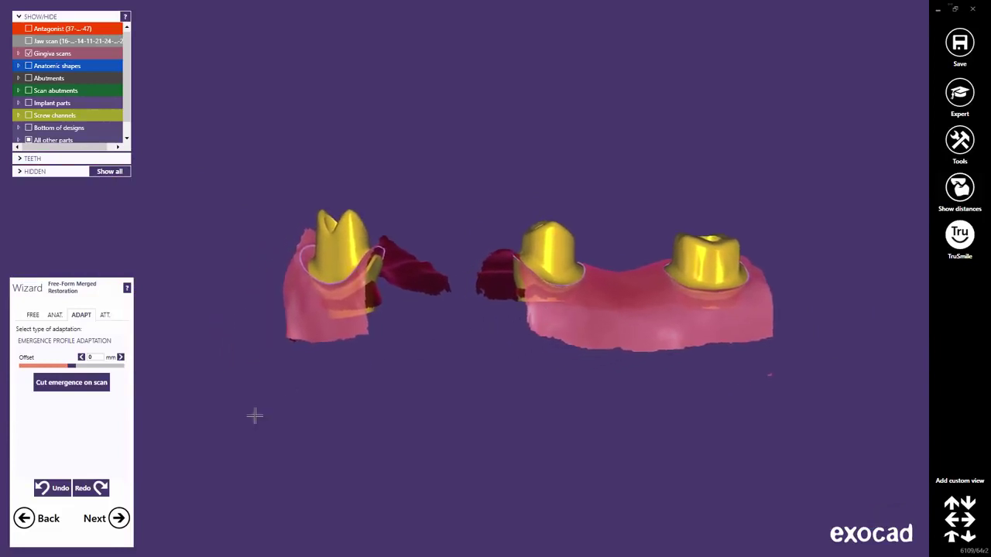
click(118, 518)
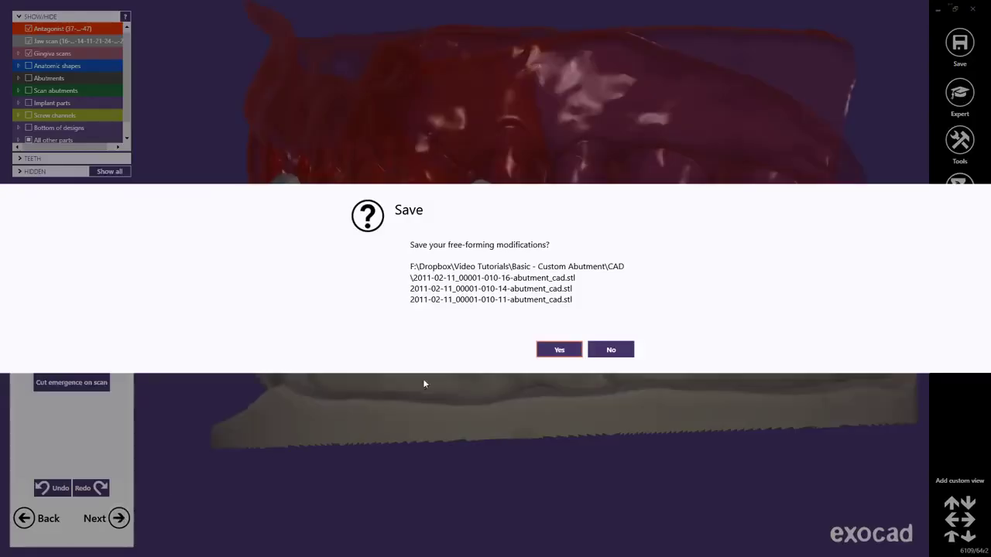
click(561, 350)
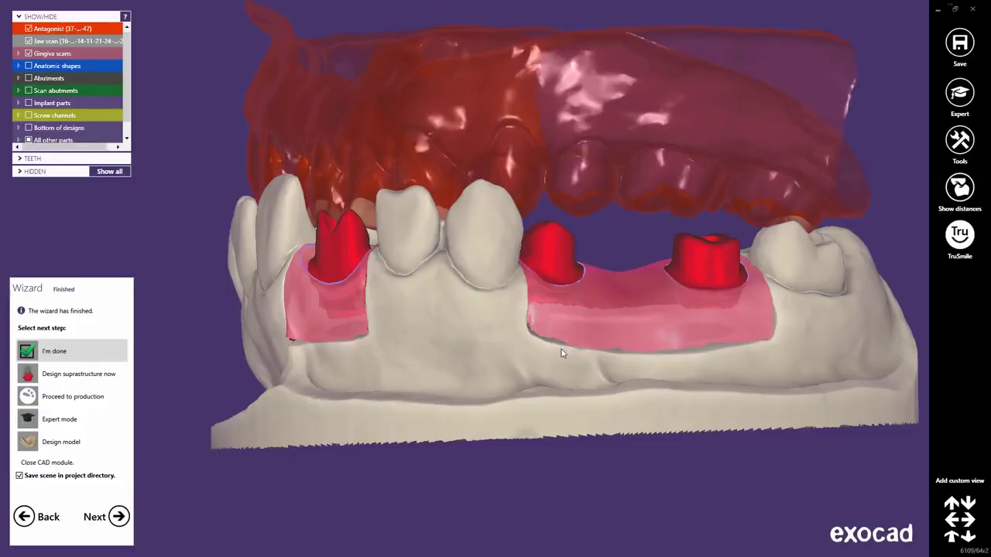